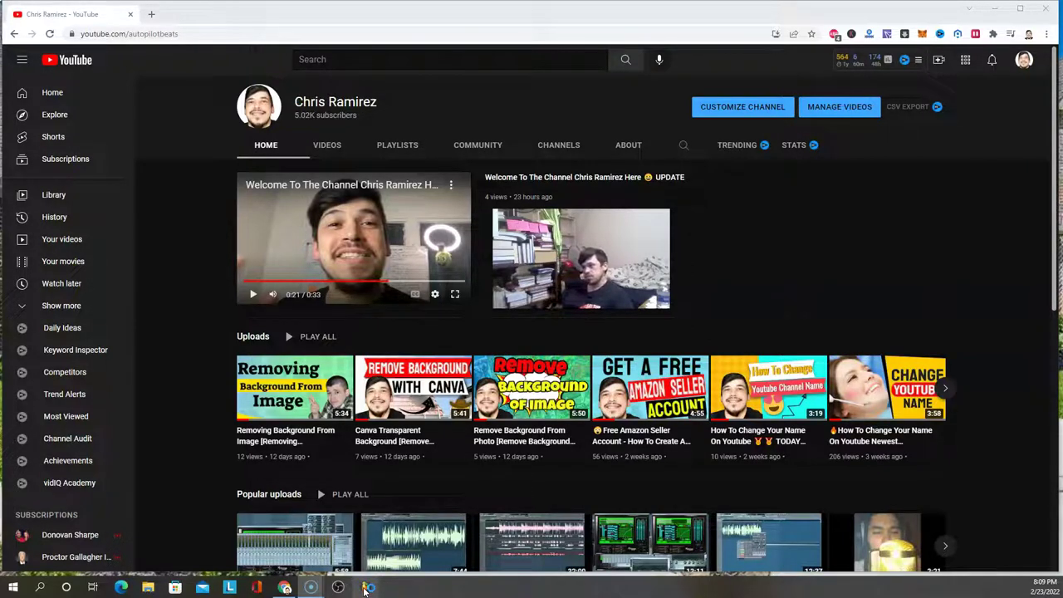
Switch to FL Studio and leave only the playlist open, closing the Channel rack and the 808 Kick sampler window
{"action": "left_click", "coordinate": [364, 589]}
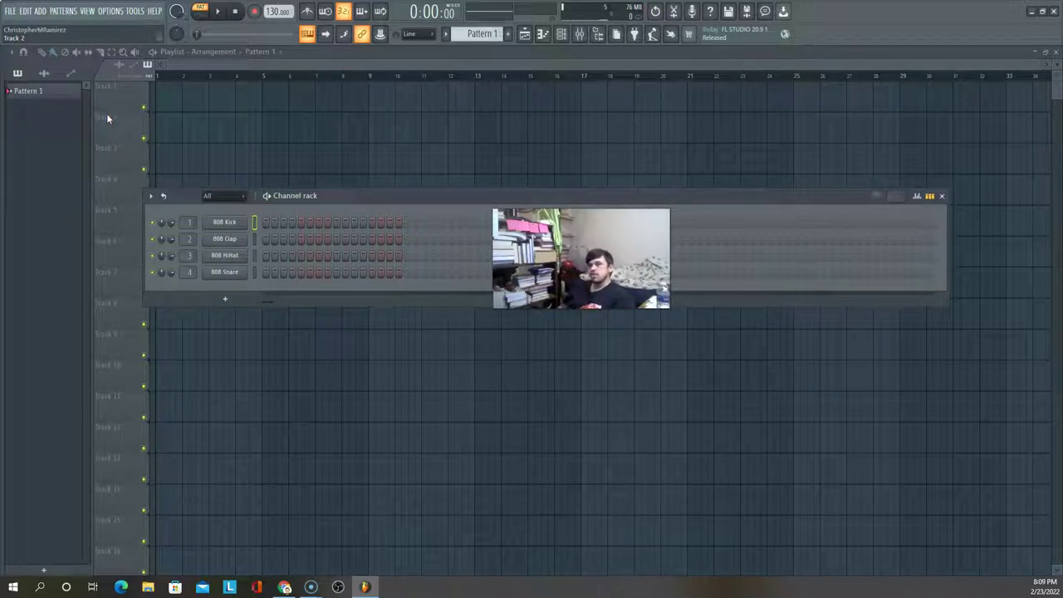
{"action": "left_click", "coordinate": [237, 225]}
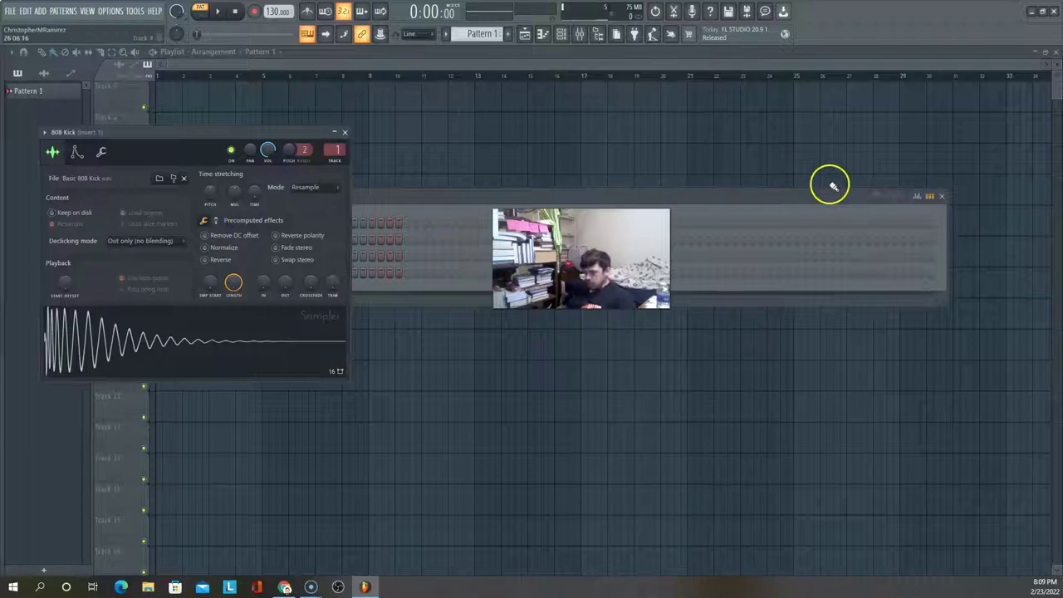
{"action": "left_click", "coordinate": [947, 199]}
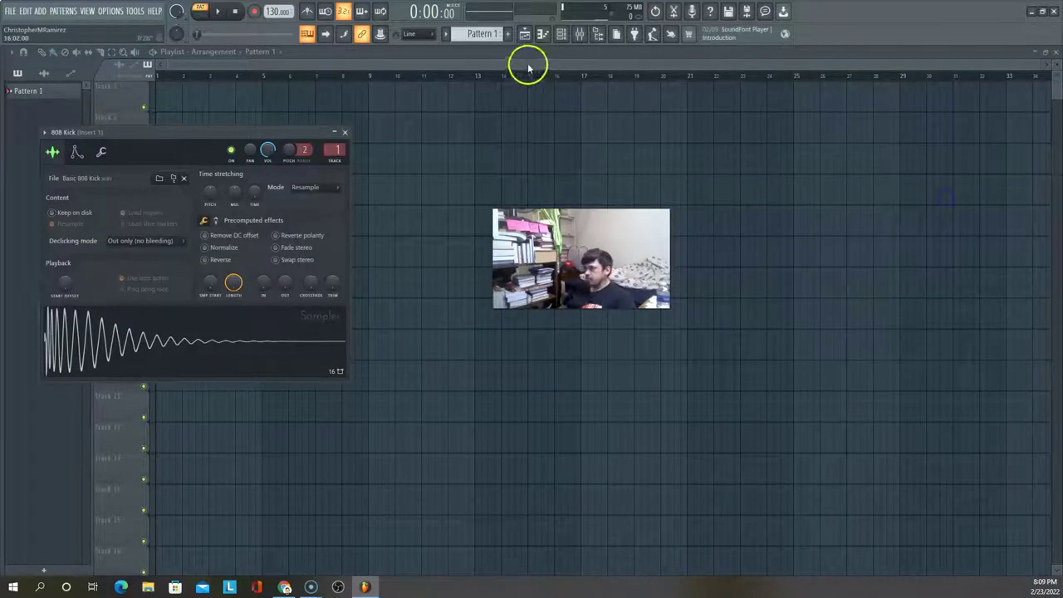
{"action": "left_click", "coordinate": [345, 133]}
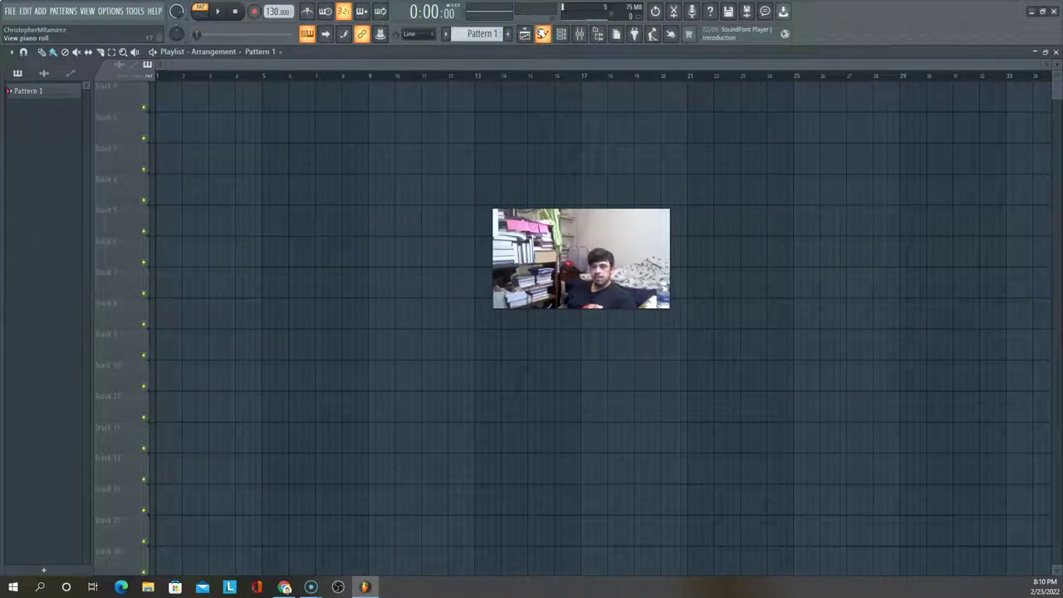
Hide and show the playlist again, and switch playback between pattern and song mode
{"action": "key", "text": "F5"}
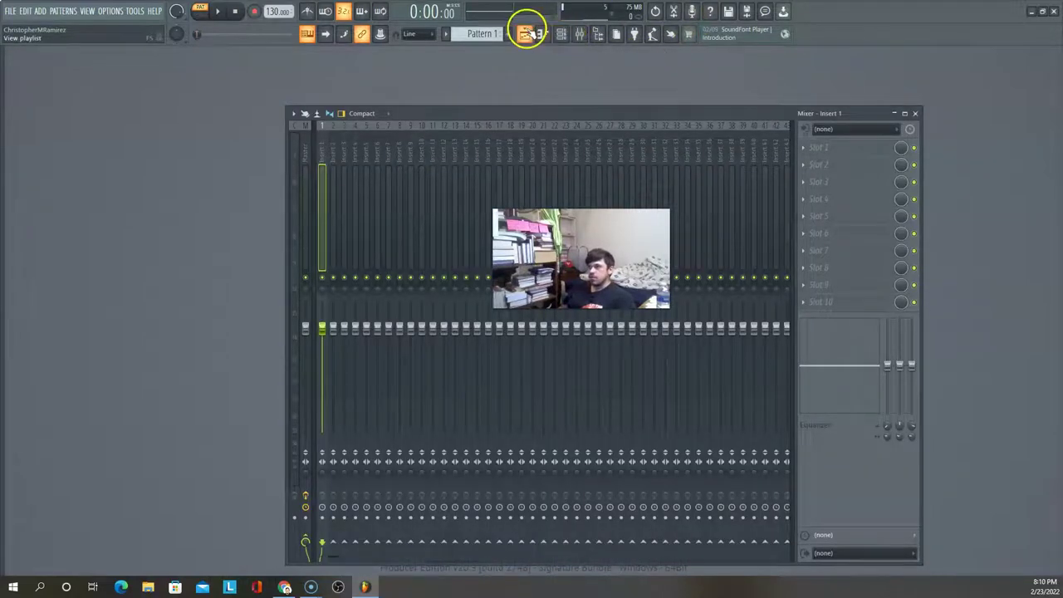
{"action": "left_click", "coordinate": [528, 32]}
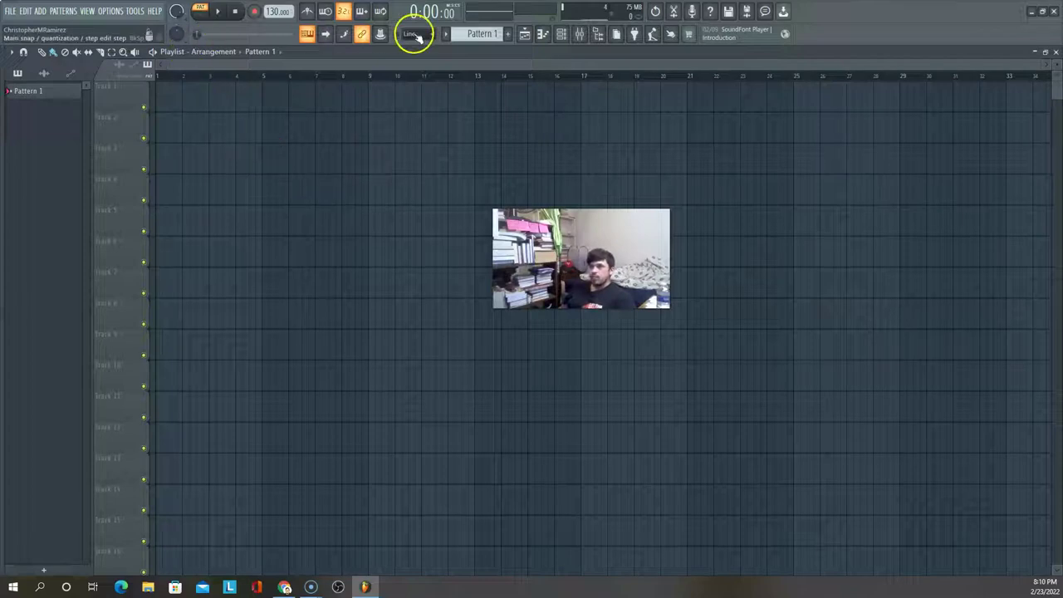
{"action": "left_click", "coordinate": [201, 10]}
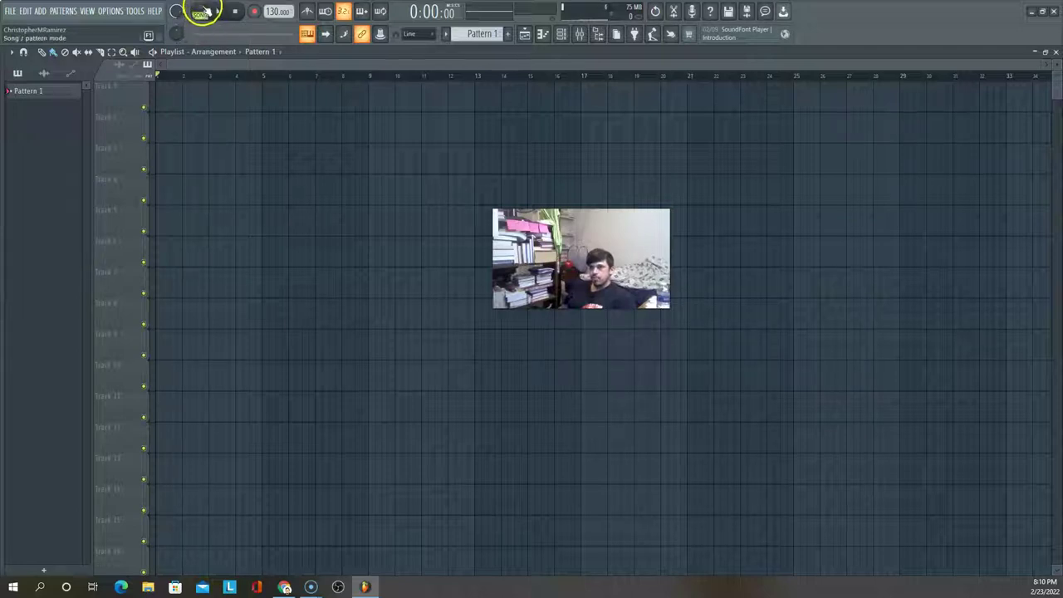
{"action": "left_click", "coordinate": [204, 11]}
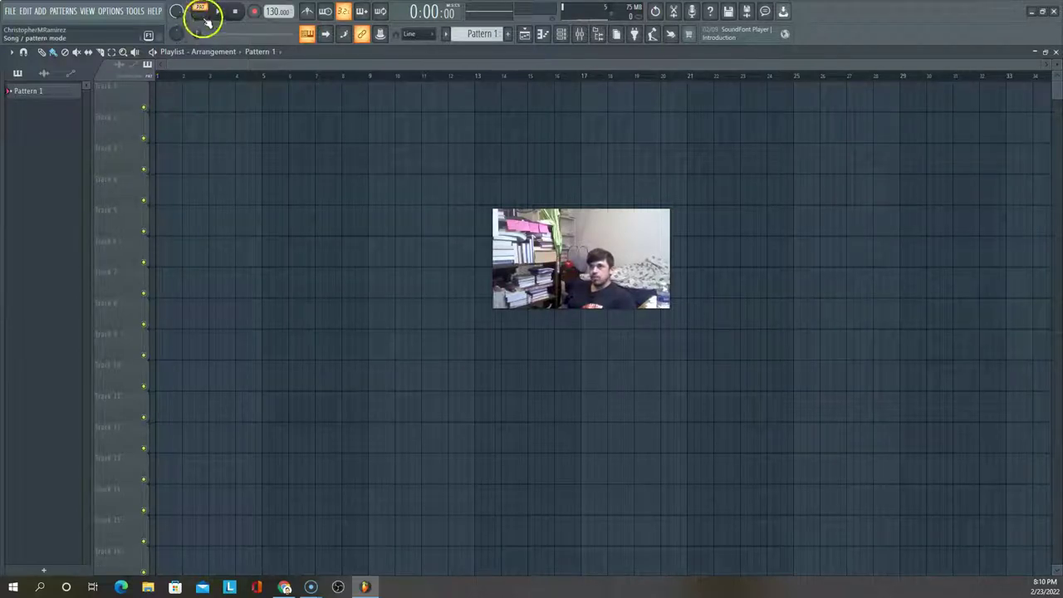
{"action": "left_click", "coordinate": [202, 12]}
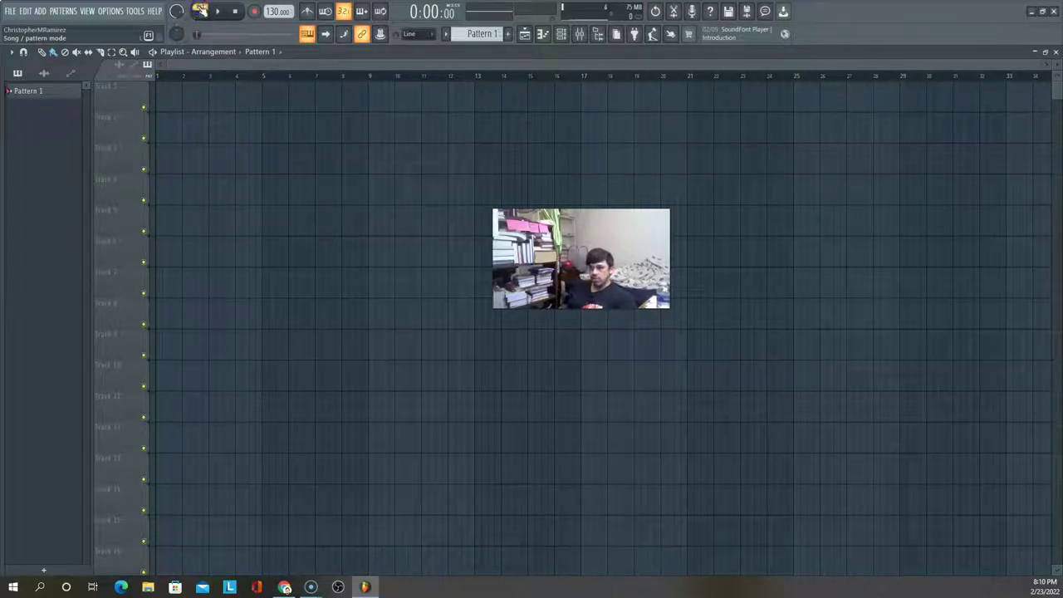
{"action": "left_click", "coordinate": [525, 35]}
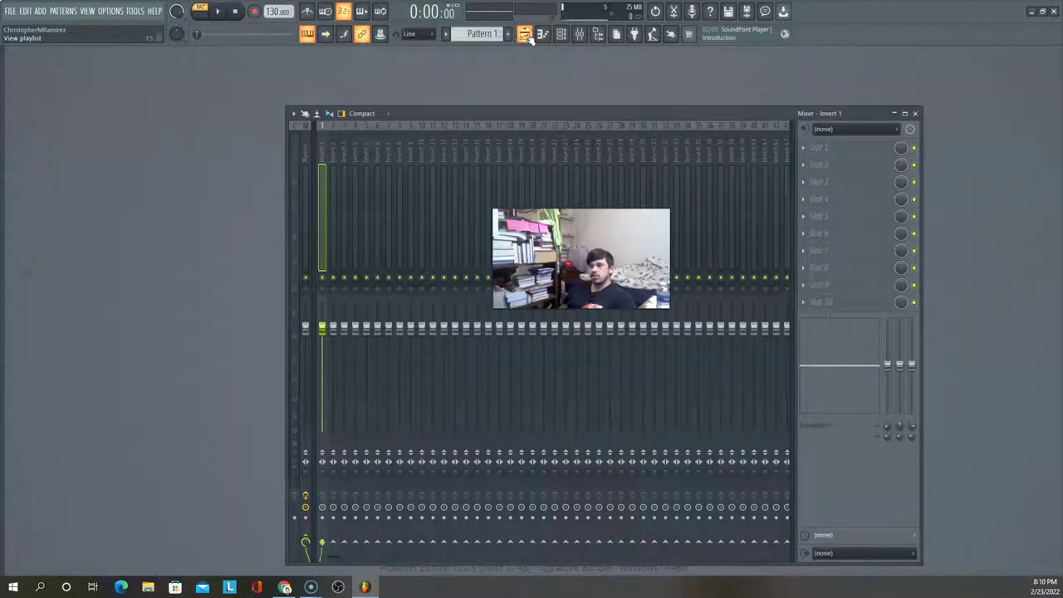
{"action": "left_click", "coordinate": [525, 35]}
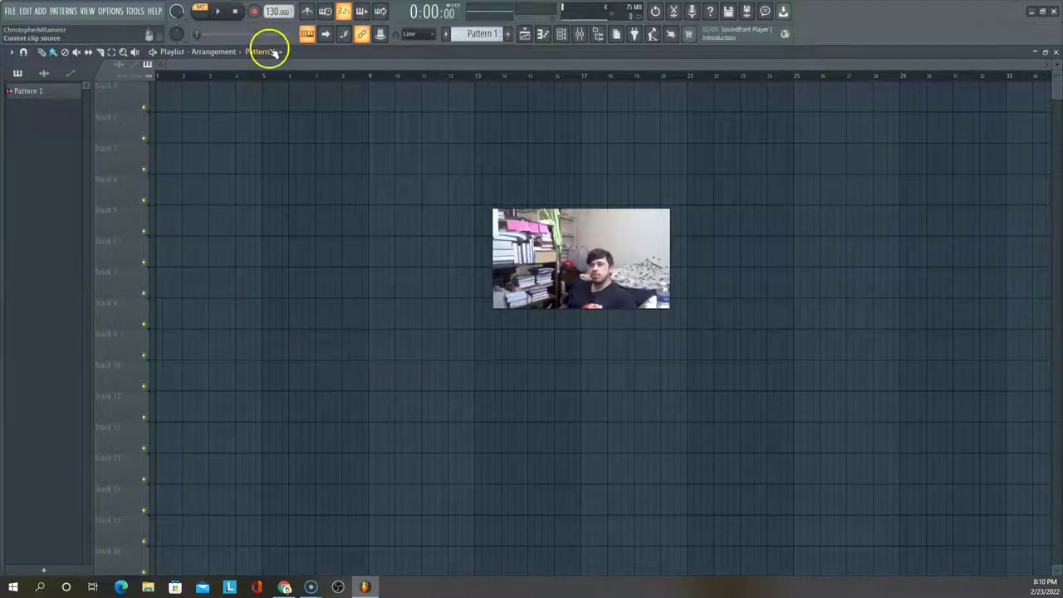
Show the Channel rack and play Pattern 1 briefly in pattern mode, stopping playback at the end
{"action": "left_click", "coordinate": [560, 34]}
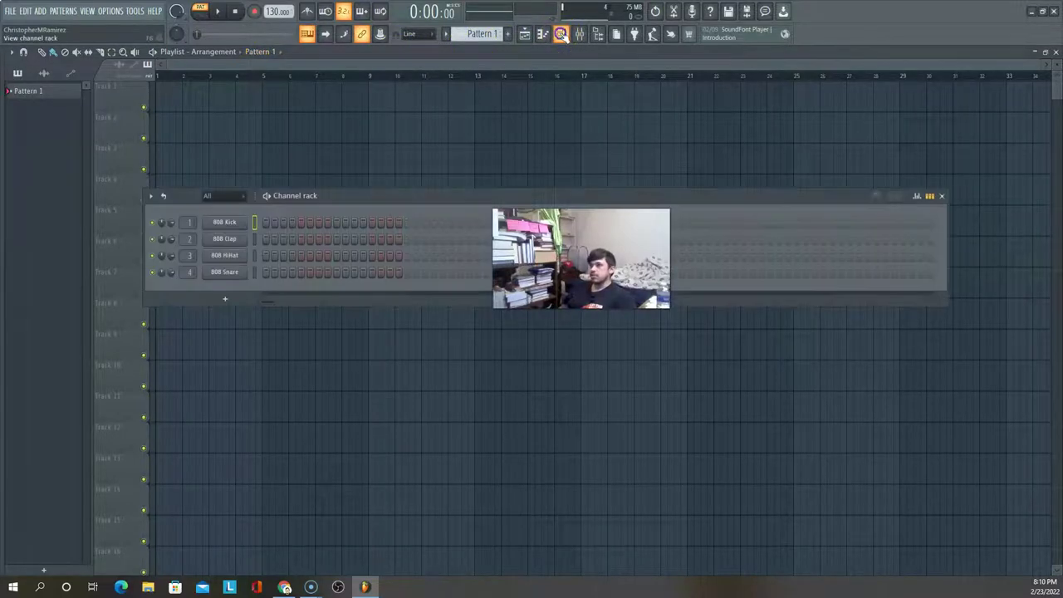
{"action": "left_click", "coordinate": [451, 105]}
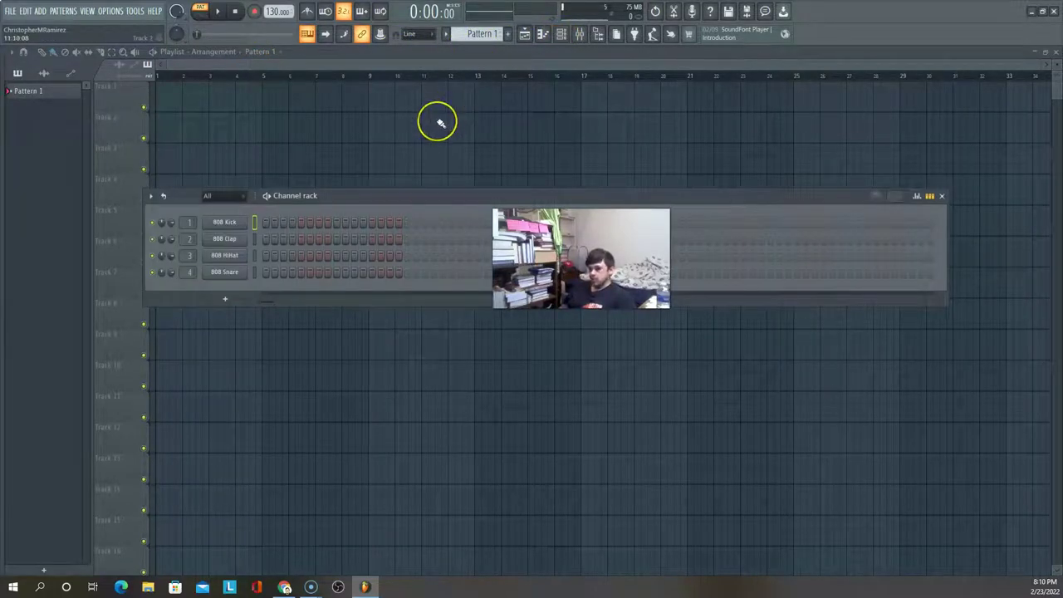
{"action": "key", "text": "space"}
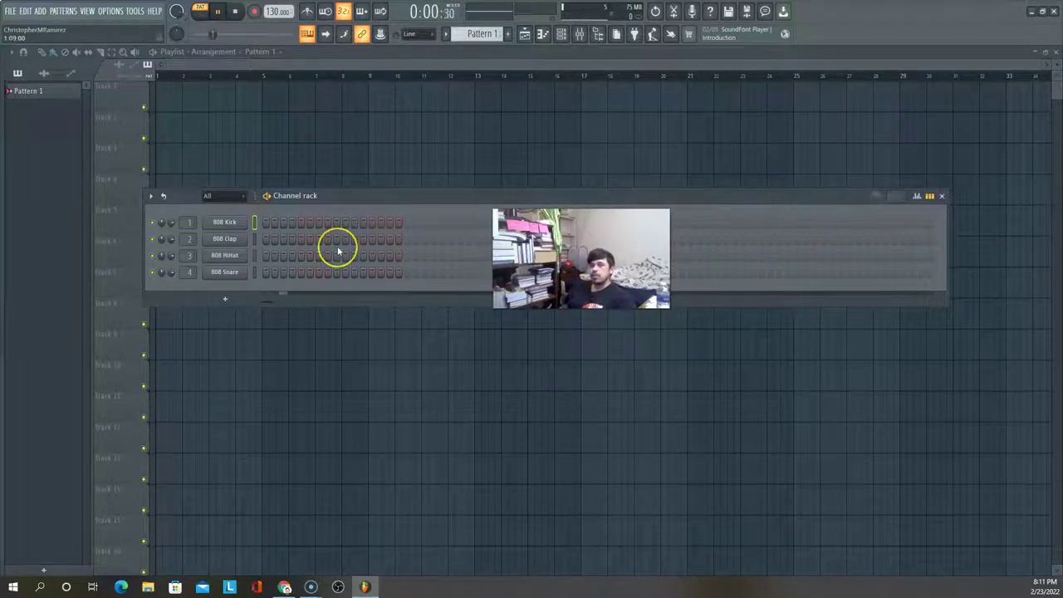
{"action": "left_click", "coordinate": [363, 253]}
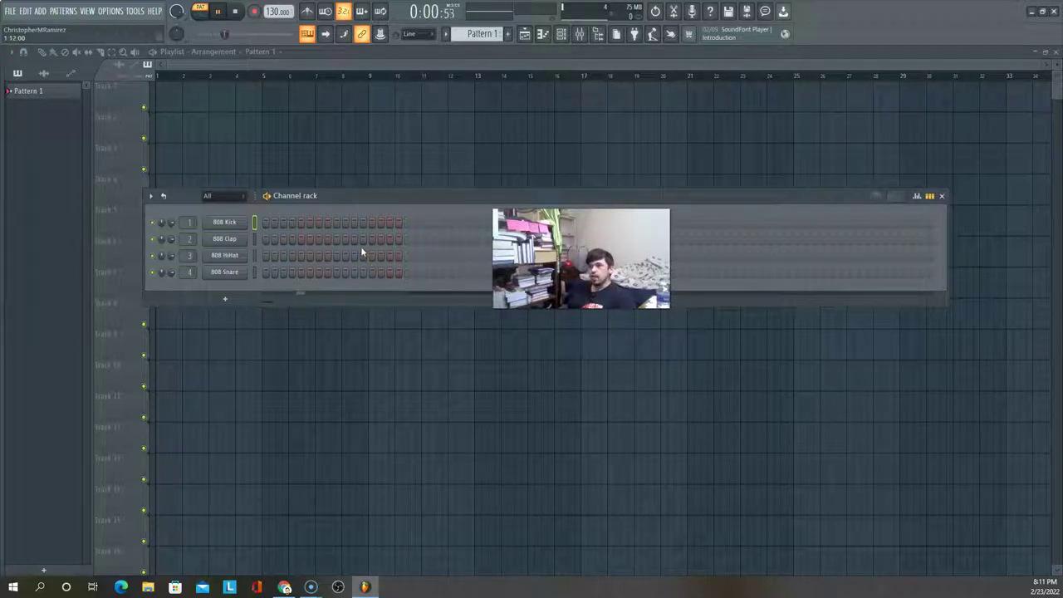
{"action": "left_click", "coordinate": [200, 12]}
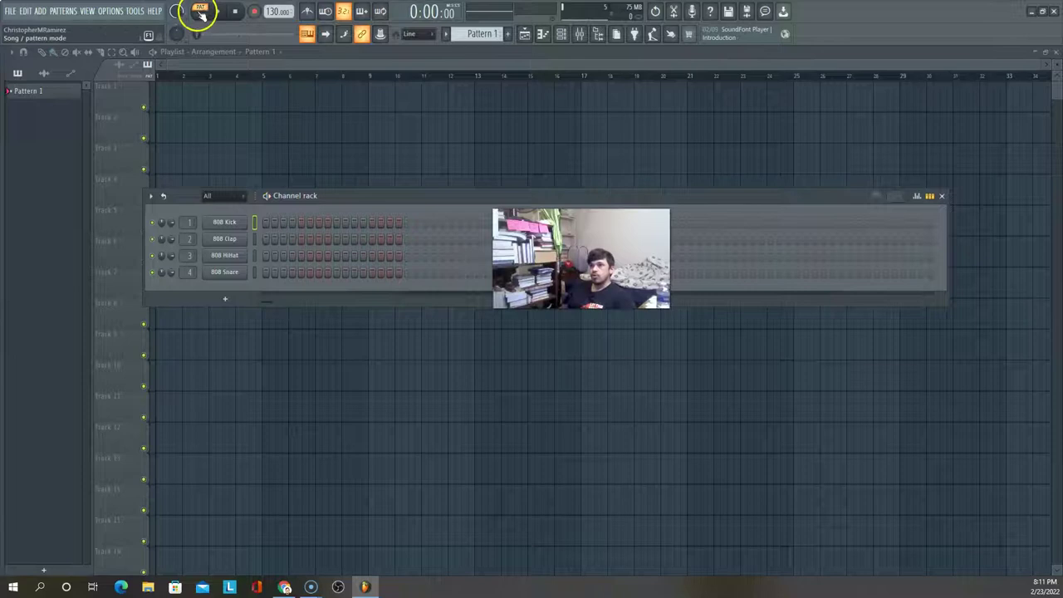
In song mode with snapping set to Line, draw a Pattern 1 clip at bar 1 of Track 1
{"action": "left_click", "coordinate": [200, 12]}
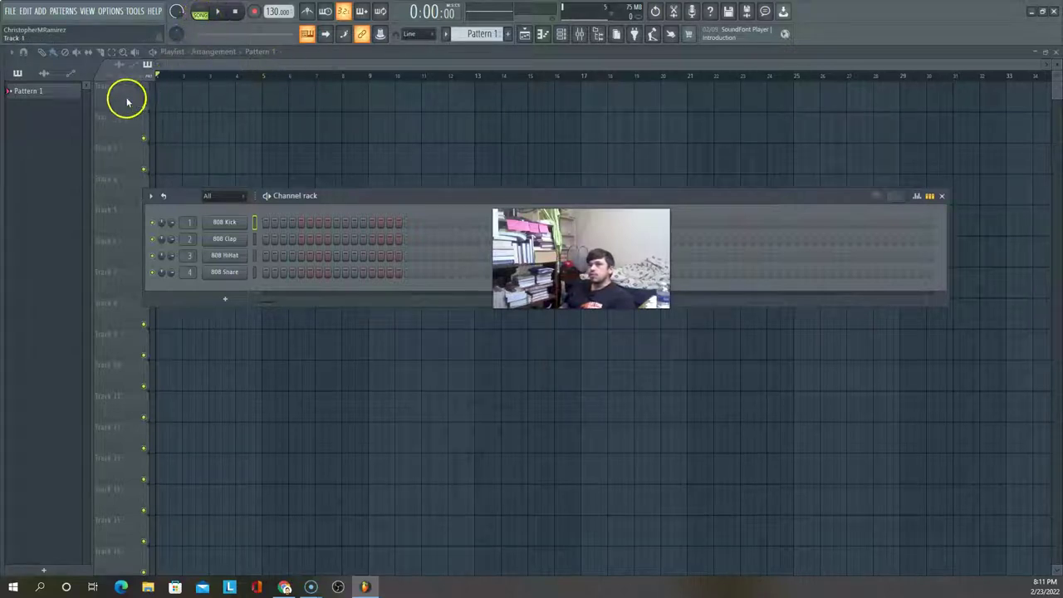
{"action": "left_click", "coordinate": [42, 52]}
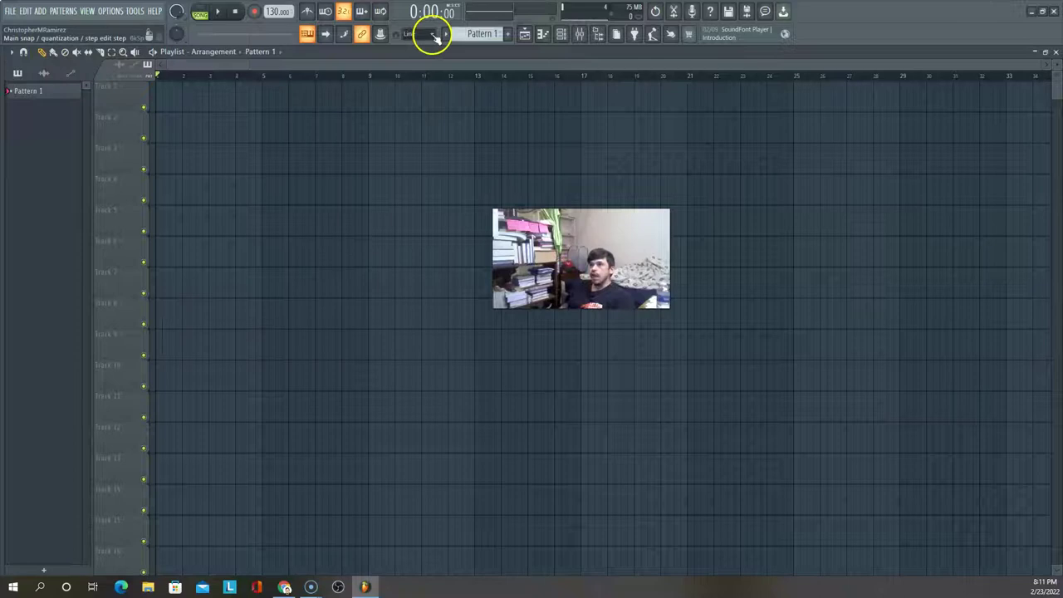
{"action": "left_click", "coordinate": [433, 35]}
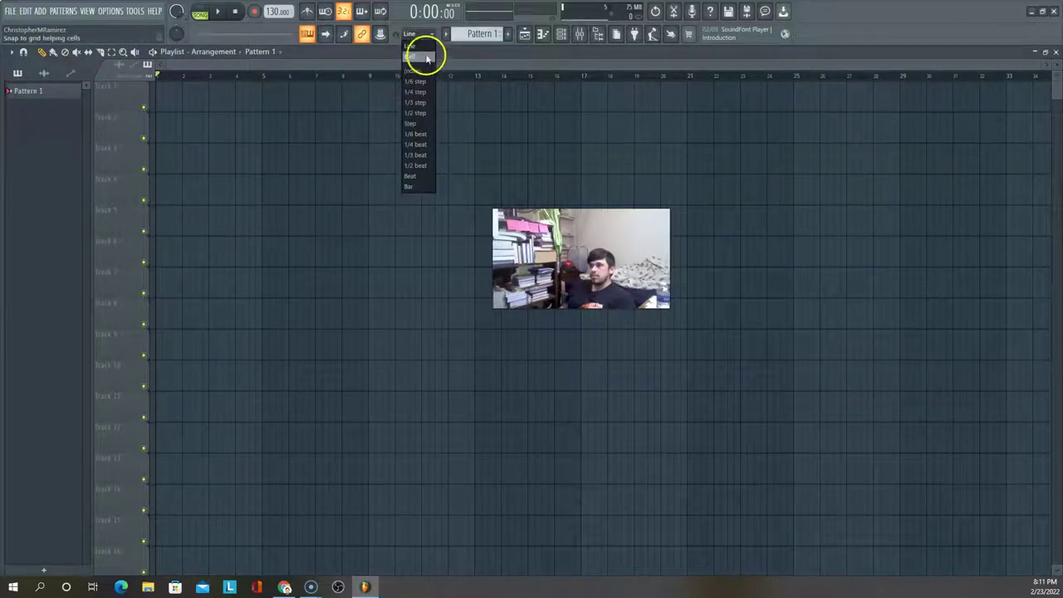
{"action": "left_click", "coordinate": [422, 49]}
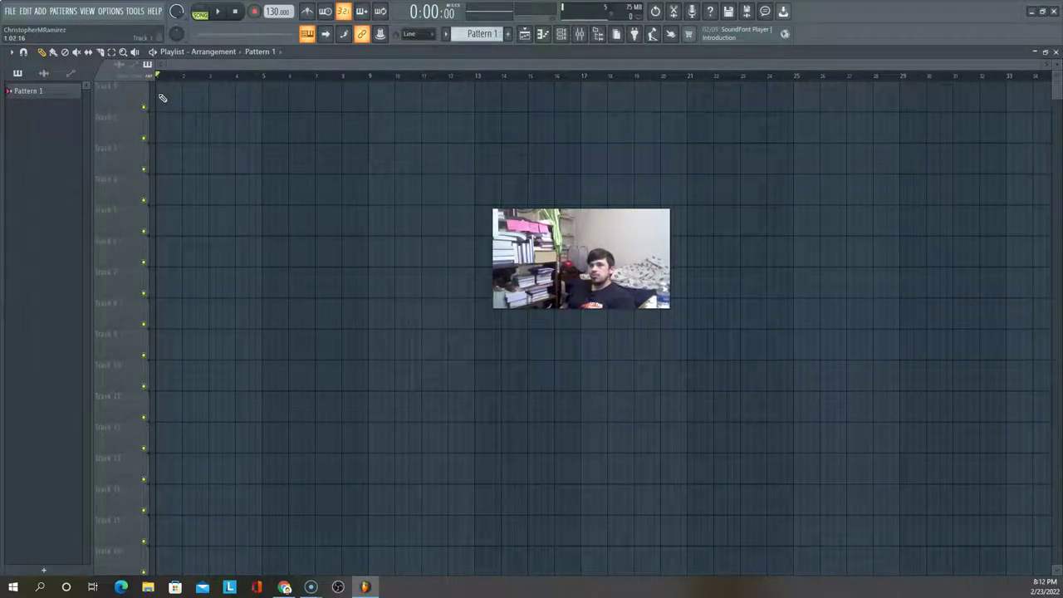
{"action": "left_click", "coordinate": [158, 94]}
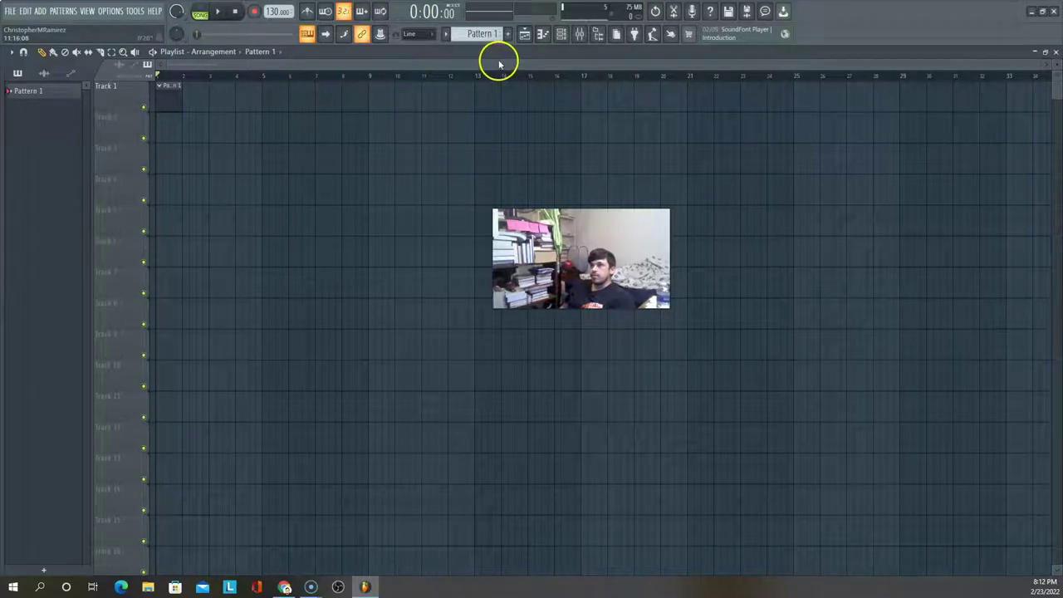
Show the Channel rack and play the arrangement briefly in song mode, stopping playback at the end
{"action": "left_click", "coordinate": [562, 34]}
{"action": "key", "text": "space"}
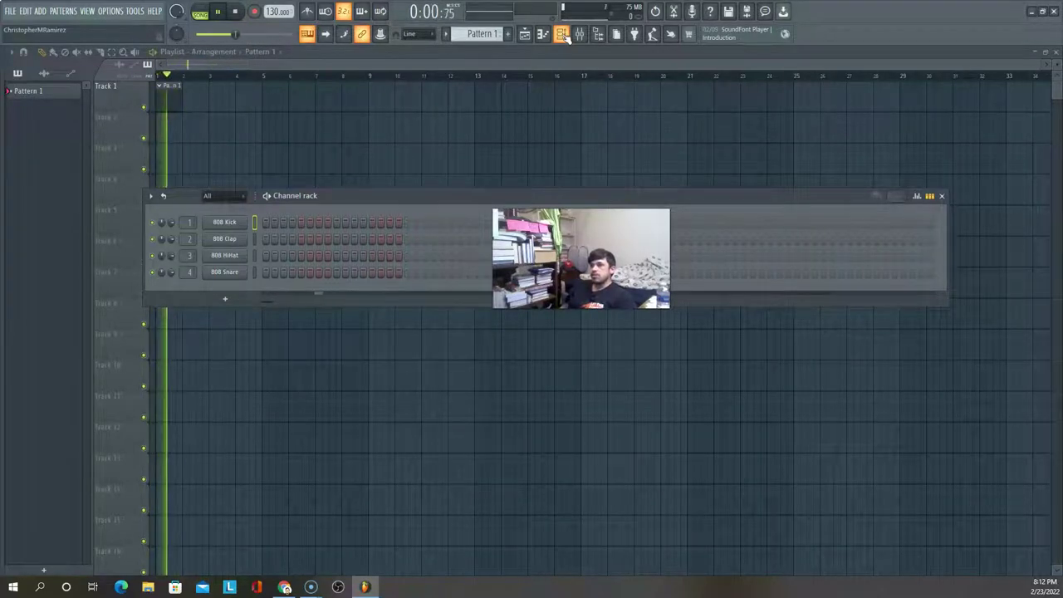
{"action": "left_click", "coordinate": [235, 11]}
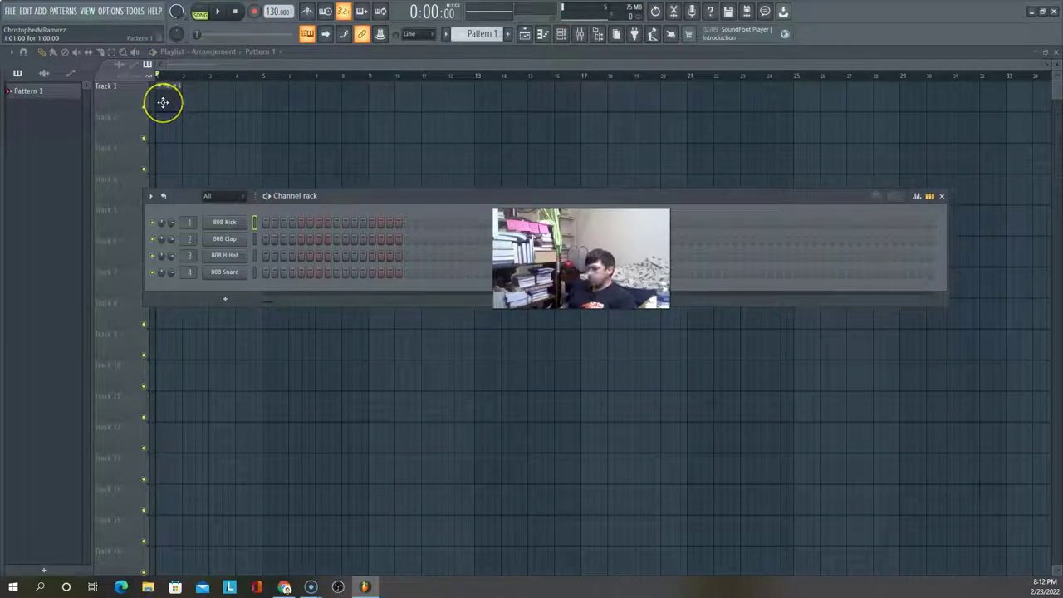
Switch to pattern mode and back to song mode, keeping the Draw tool, and toggle the playlist off and on
{"action": "left_click", "coordinate": [202, 10]}
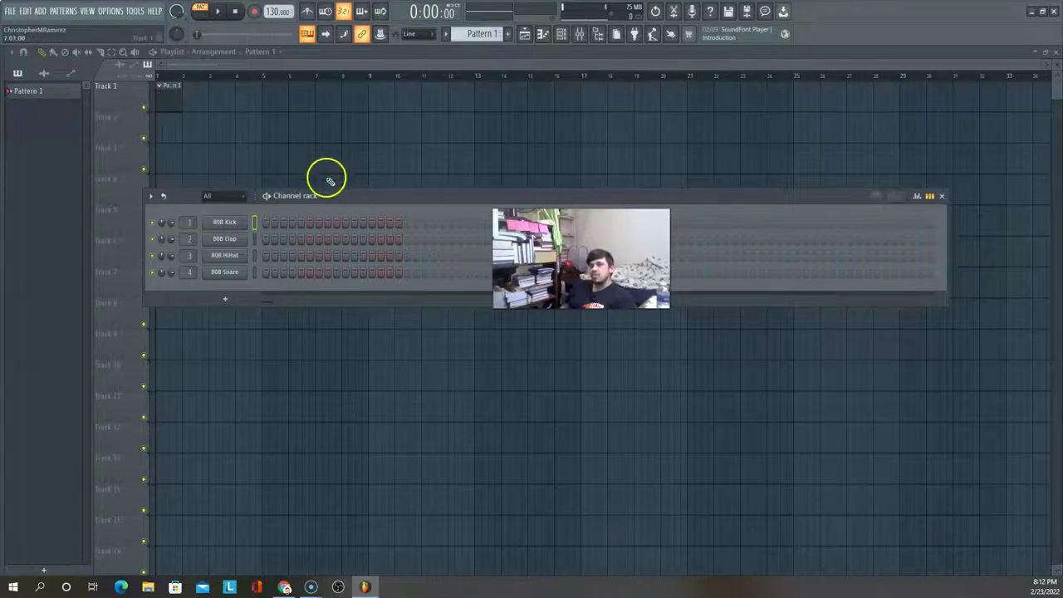
{"action": "left_click", "coordinate": [43, 52]}
{"action": "left_click", "coordinate": [198, 13]}
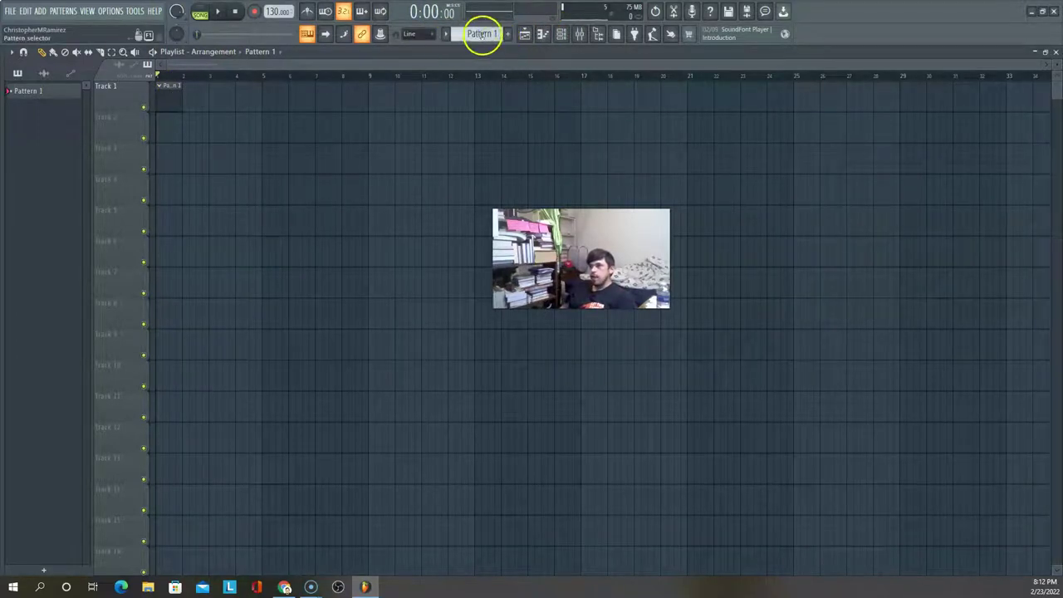
{"action": "left_click", "coordinate": [525, 36]}
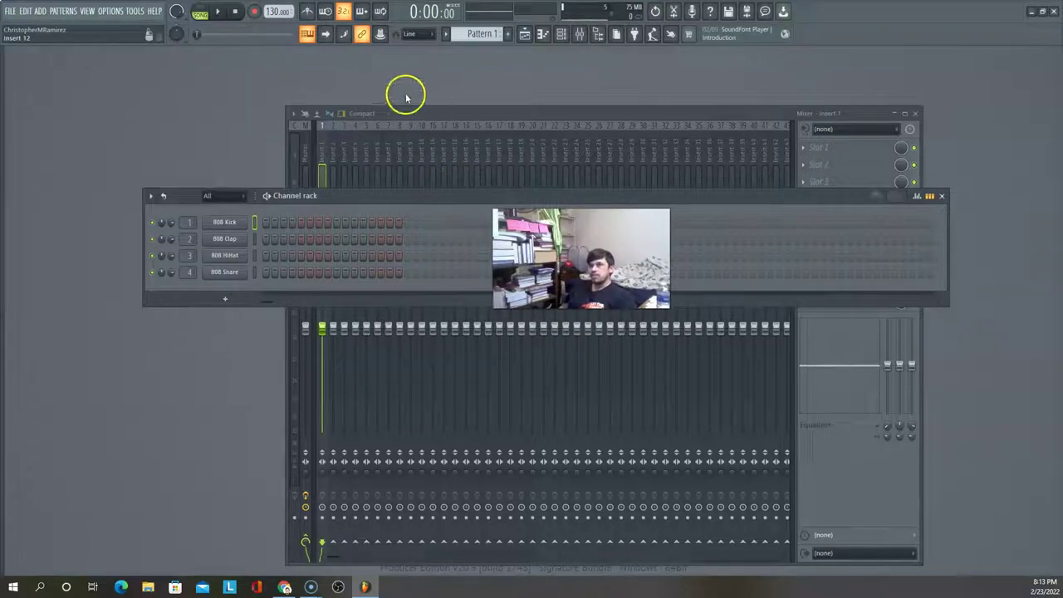
{"action": "left_click", "coordinate": [525, 35]}
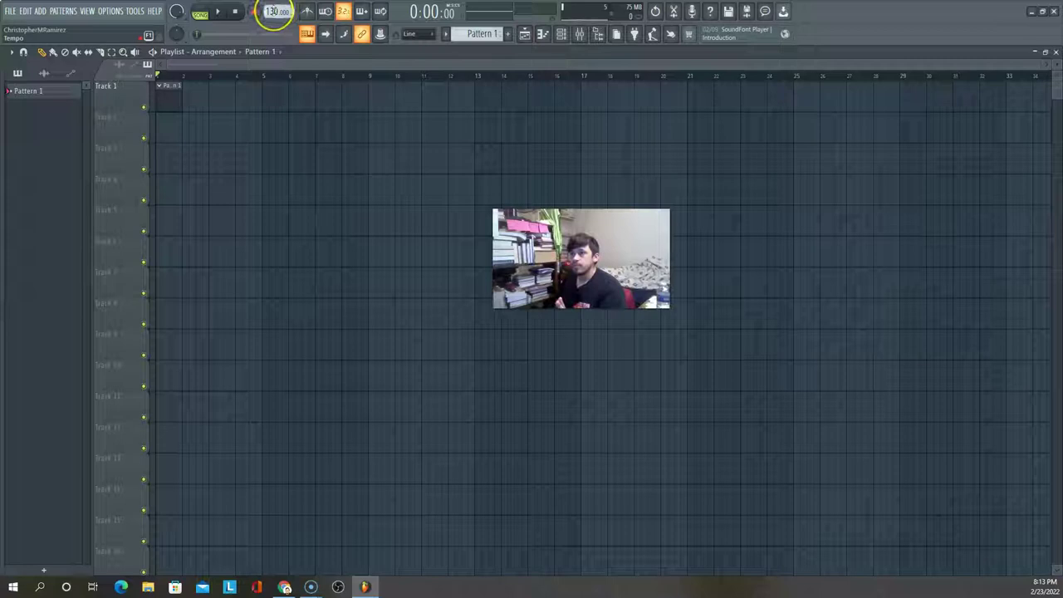
Tap along with the beat in the Tempo tapper to find the tempo, and set the project tempo to 140 BPM
{"action": "right_click", "coordinate": [275, 11]}
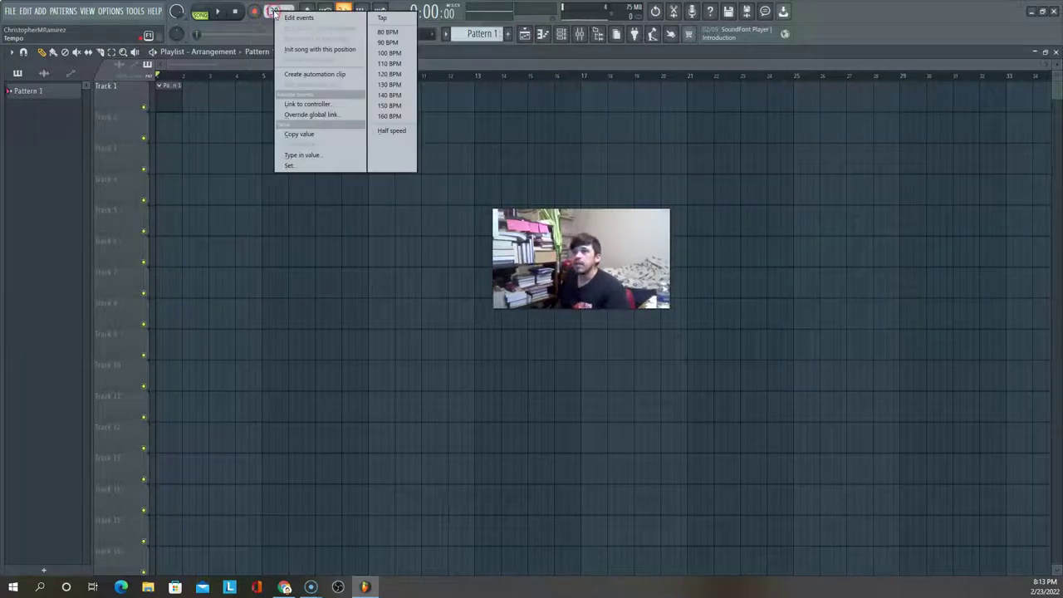
{"action": "left_click", "coordinate": [387, 19]}
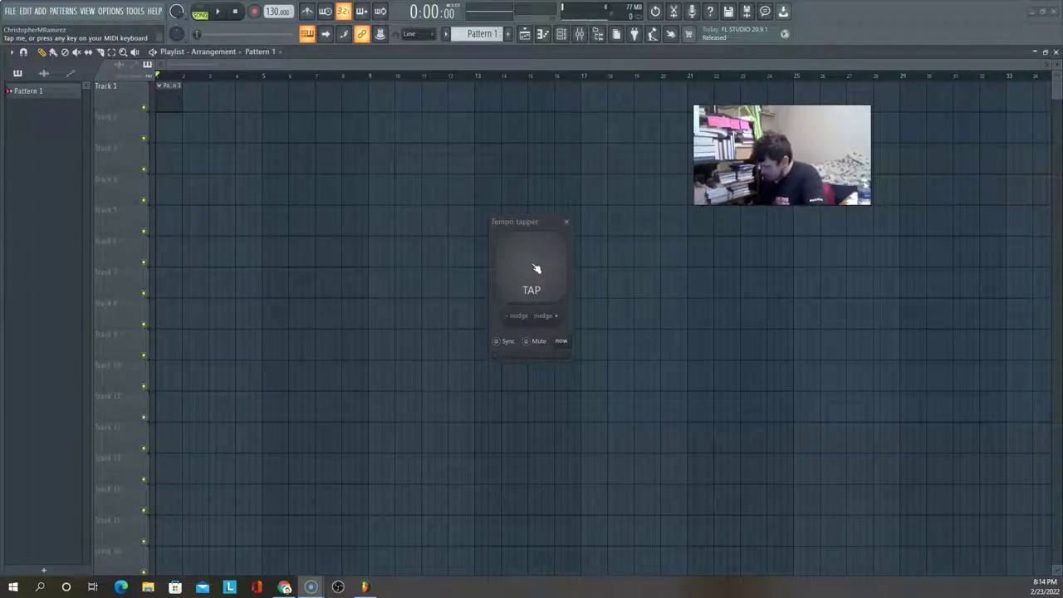
{"action": "left_click", "coordinate": [536, 265]}
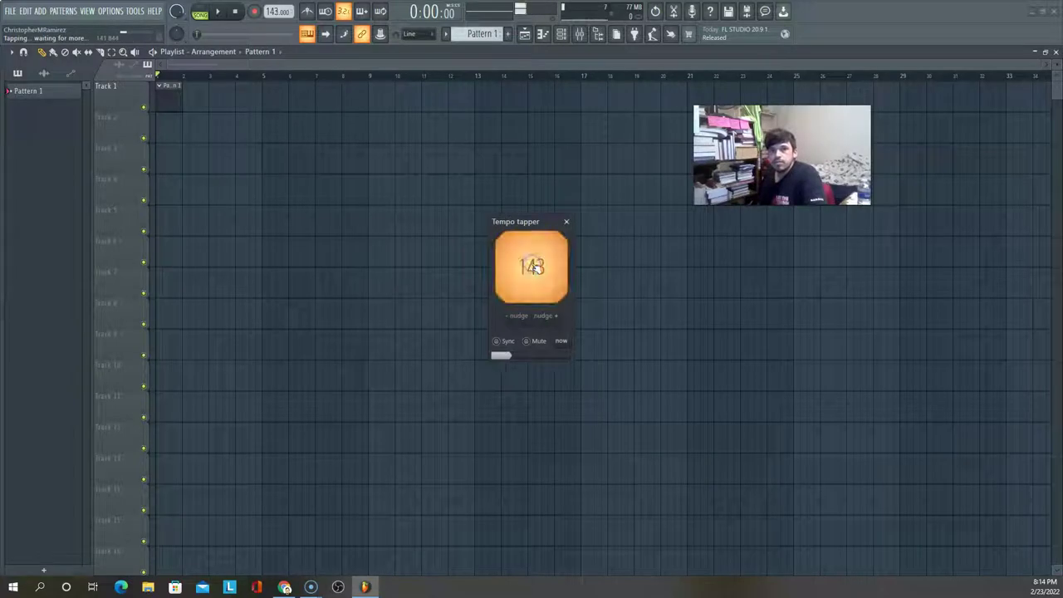
{"action": "left_click", "coordinate": [536, 266]}
{"action": "left_click", "coordinate": [536, 266]}
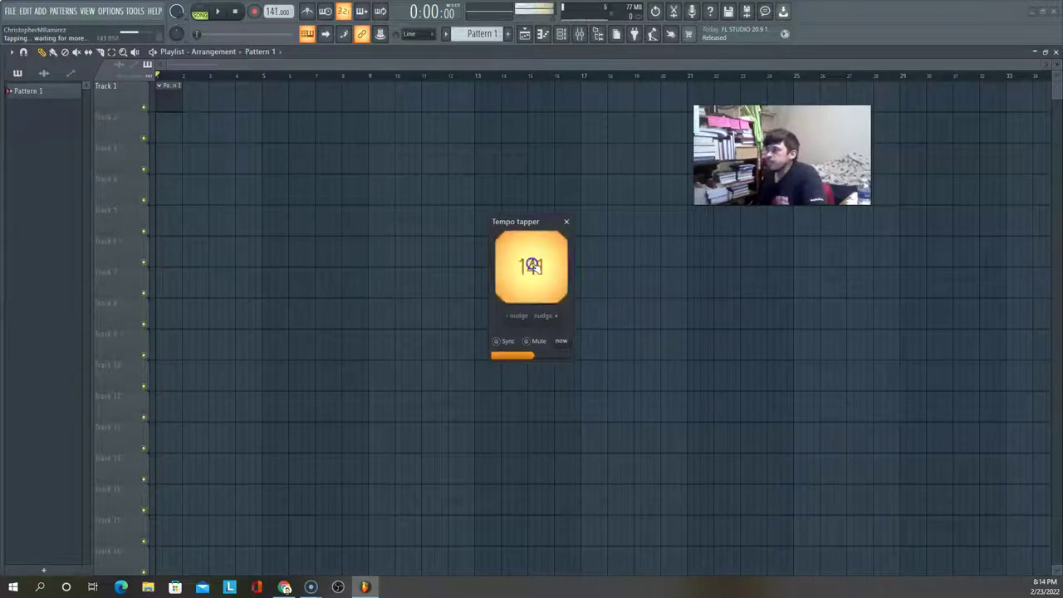
{"action": "left_click", "coordinate": [537, 267]}
{"action": "left_click", "coordinate": [536, 266]}
{"action": "left_click", "coordinate": [536, 265]}
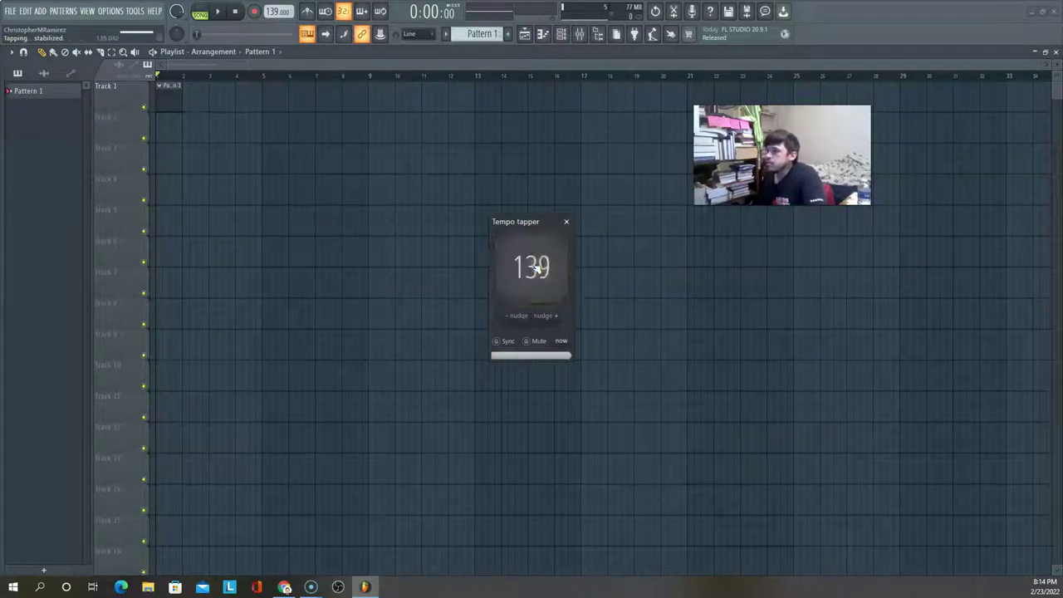
{"action": "left_click", "coordinate": [536, 266]}
{"action": "left_click", "coordinate": [536, 265]}
{"action": "left_click", "coordinate": [536, 265]}
{"action": "left_click", "coordinate": [536, 266]}
{"action": "left_click", "coordinate": [536, 266]}
{"action": "left_click", "coordinate": [535, 266]}
{"action": "left_click", "coordinate": [536, 266]}
{"action": "left_click", "coordinate": [536, 266]}
{"action": "left_click", "coordinate": [534, 265]}
{"action": "left_click", "coordinate": [533, 265]}
{"action": "left_click", "coordinate": [533, 265]}
{"action": "left_click", "coordinate": [536, 266]}
{"action": "left_click", "coordinate": [536, 266]}
{"action": "left_click", "coordinate": [536, 266]}
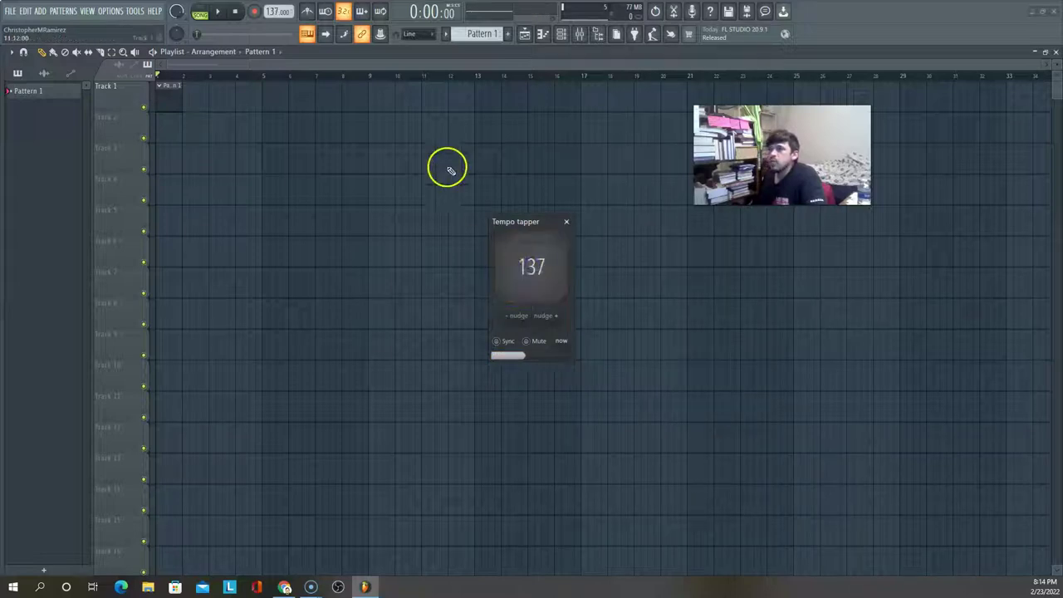
{"action": "left_click_drag", "start_coordinate": [277, 14], "coordinate": [276, 3]}
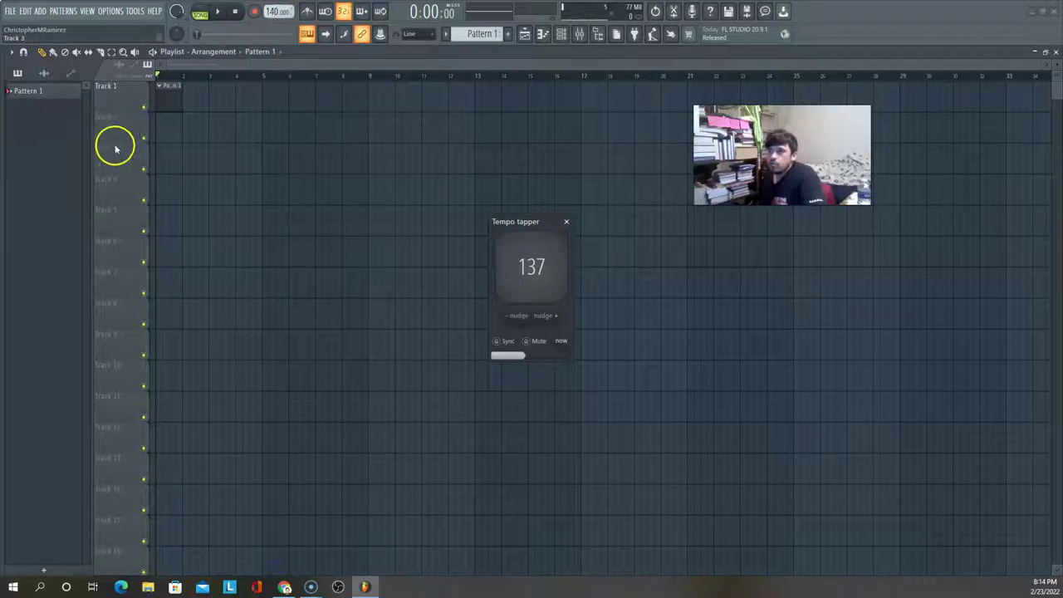
Show the Channel rack and switch its channel filter group to Unsorted
{"action": "left_click", "coordinate": [166, 94]}
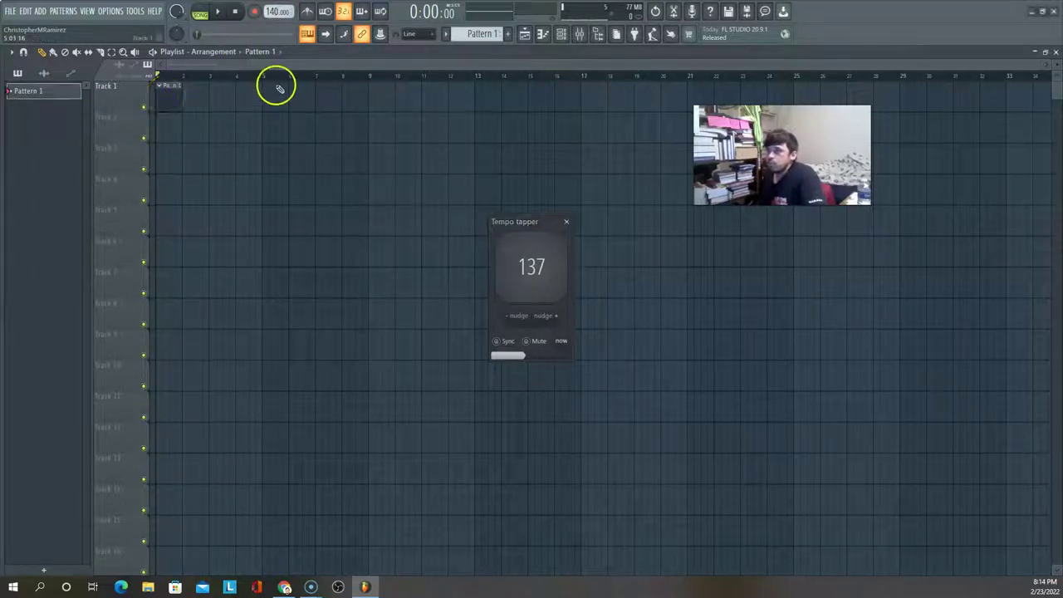
{"action": "left_click", "coordinate": [560, 33]}
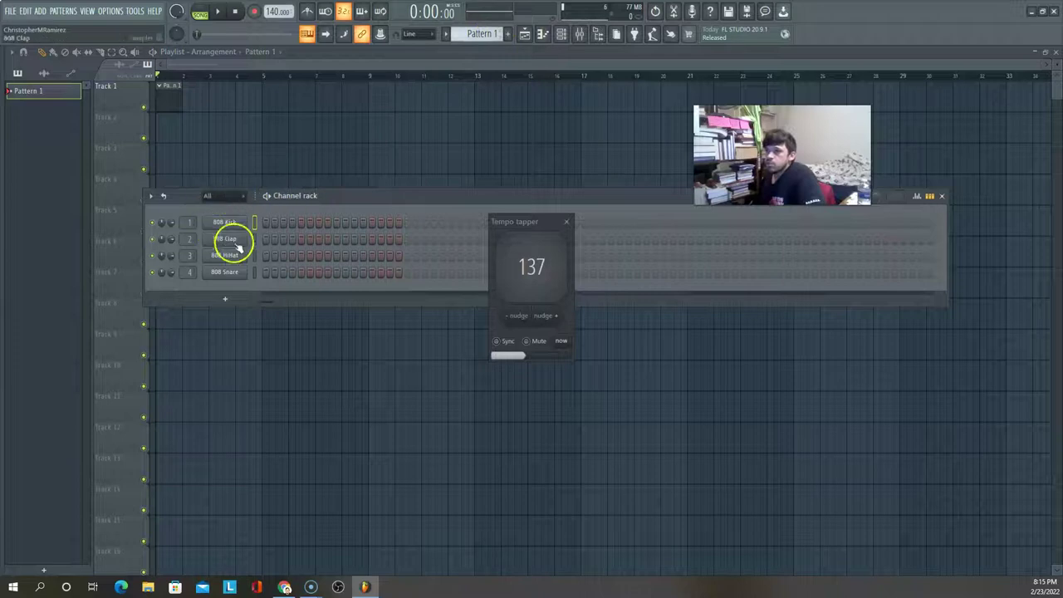
{"action": "left_click", "coordinate": [240, 200]}
{"action": "left_click", "coordinate": [222, 220]}
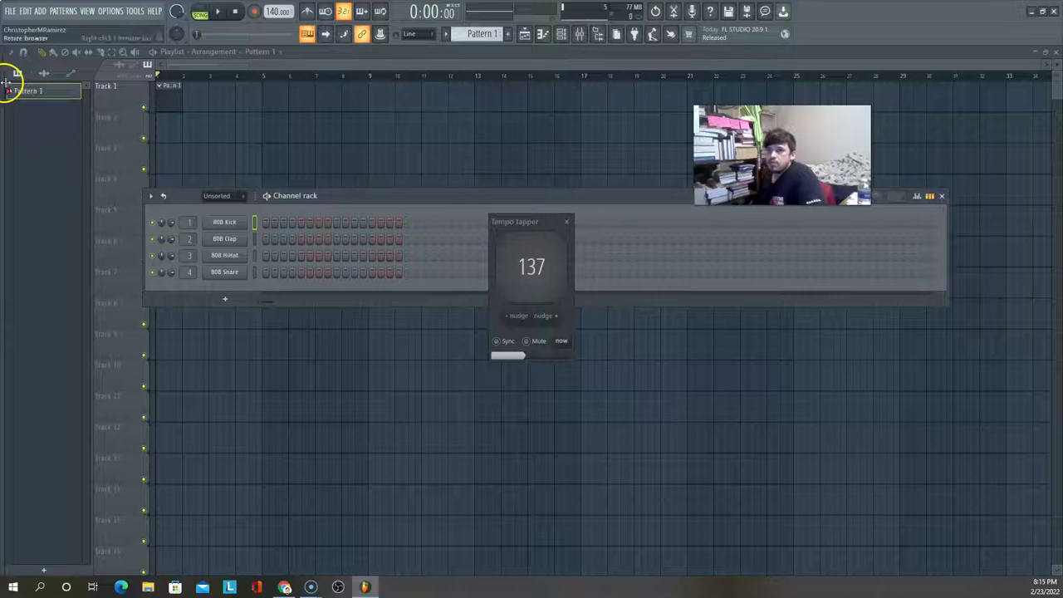
Widen the collapsed browser beside the playlist, expand the plugin Effects folder, and switch the browser to its All view
{"action": "left_click_drag", "start_coordinate": [7, 87], "coordinate": [97, 93]}
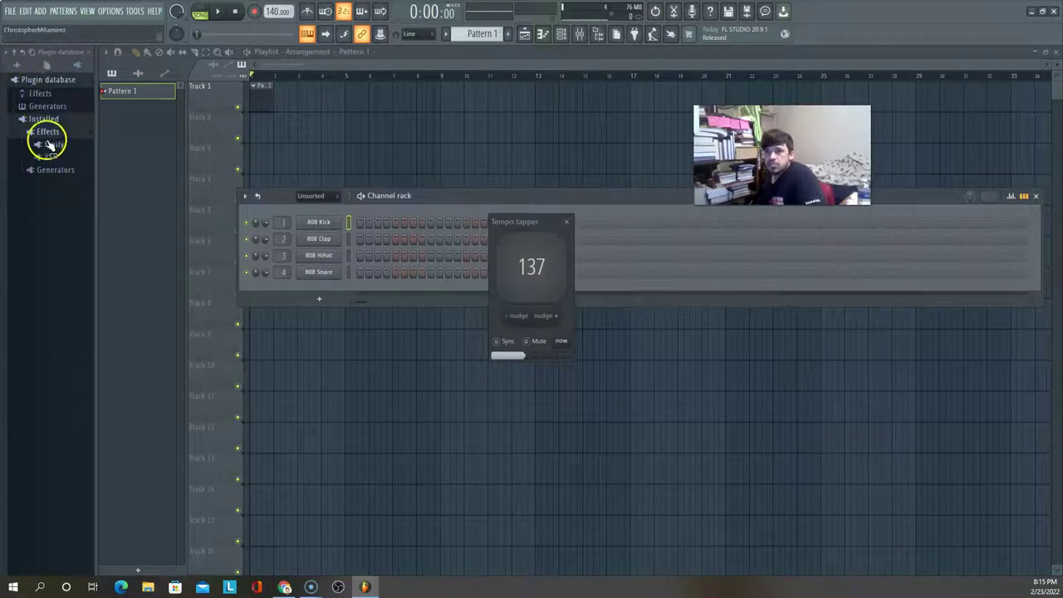
{"action": "left_click", "coordinate": [30, 94]}
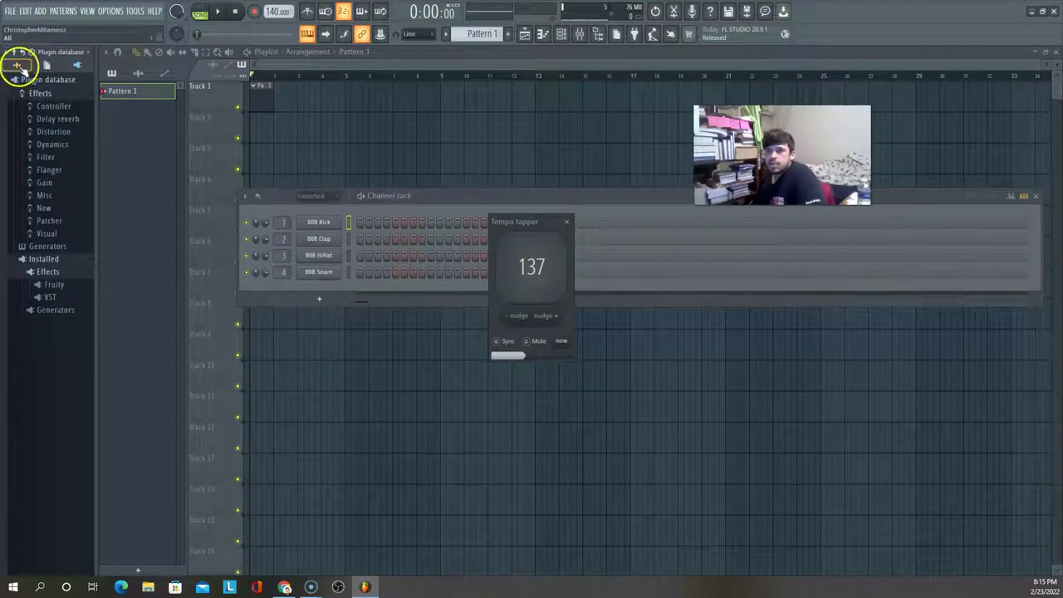
{"action": "left_click", "coordinate": [17, 67]}
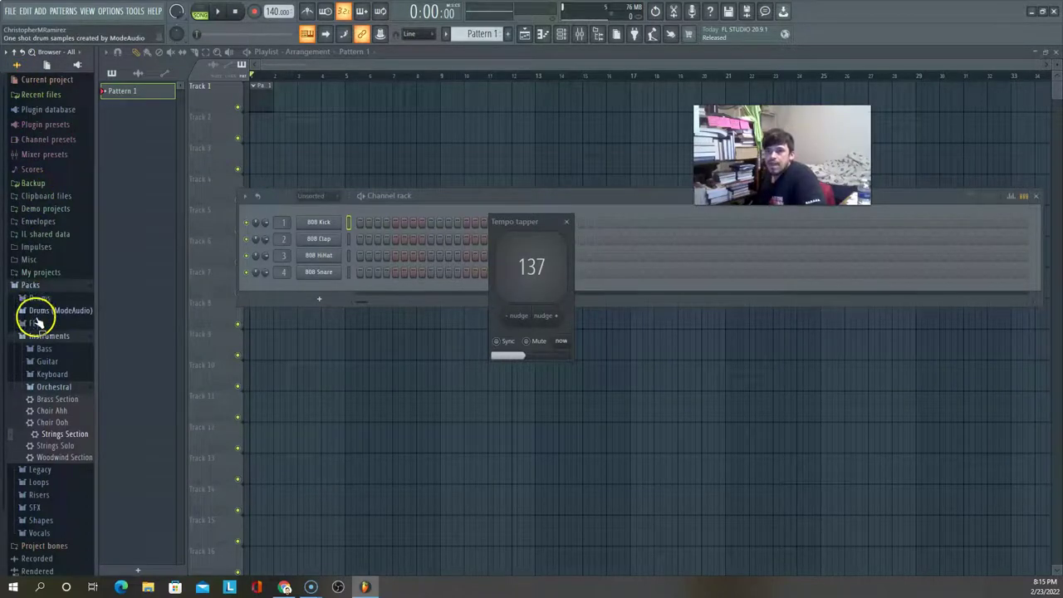
Add the Brass Section preset from Packs > Instruments > Orchestral to the Channel rack as a new channel
{"action": "left_click", "coordinate": [47, 389]}
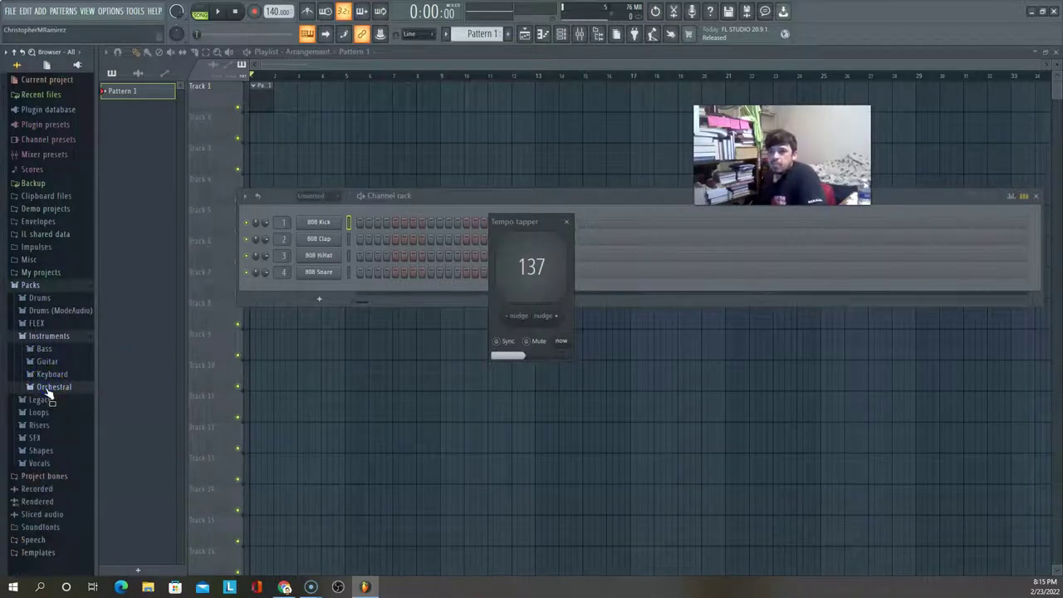
{"action": "left_click", "coordinate": [48, 391]}
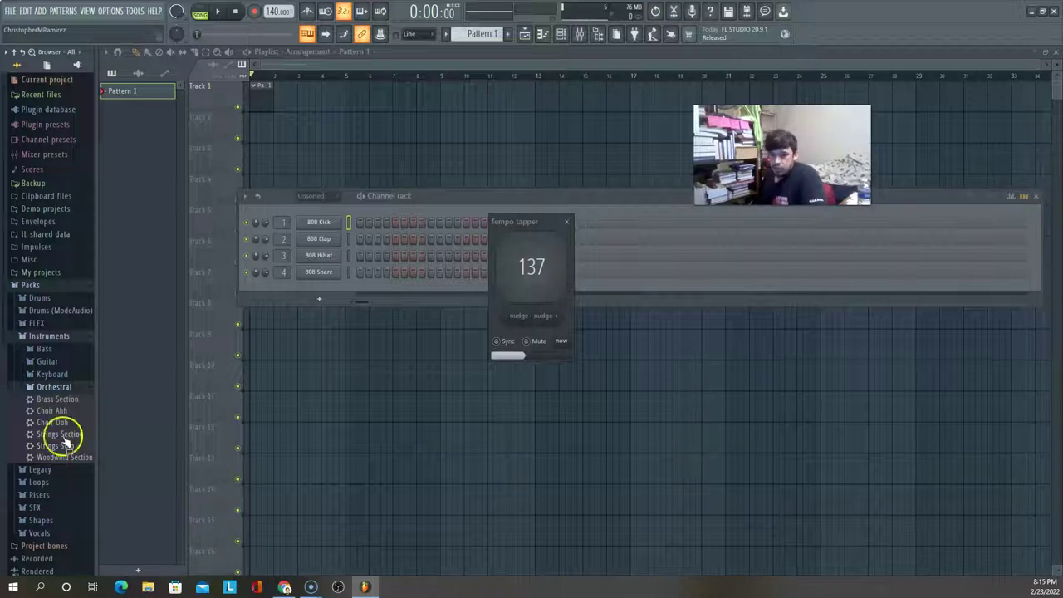
{"action": "left_click", "coordinate": [47, 401]}
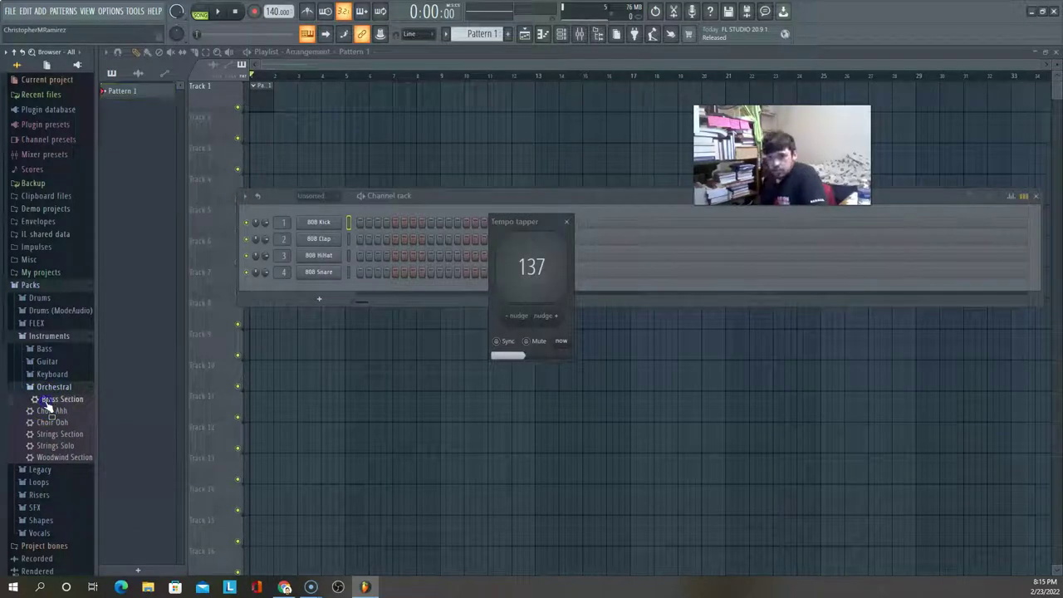
{"action": "left_click_drag", "start_coordinate": [47, 404], "coordinate": [294, 289]}
Close the Tempo tapper, move the Brass Section plugin window aside, and close it too
{"action": "left_click", "coordinate": [510, 335]}
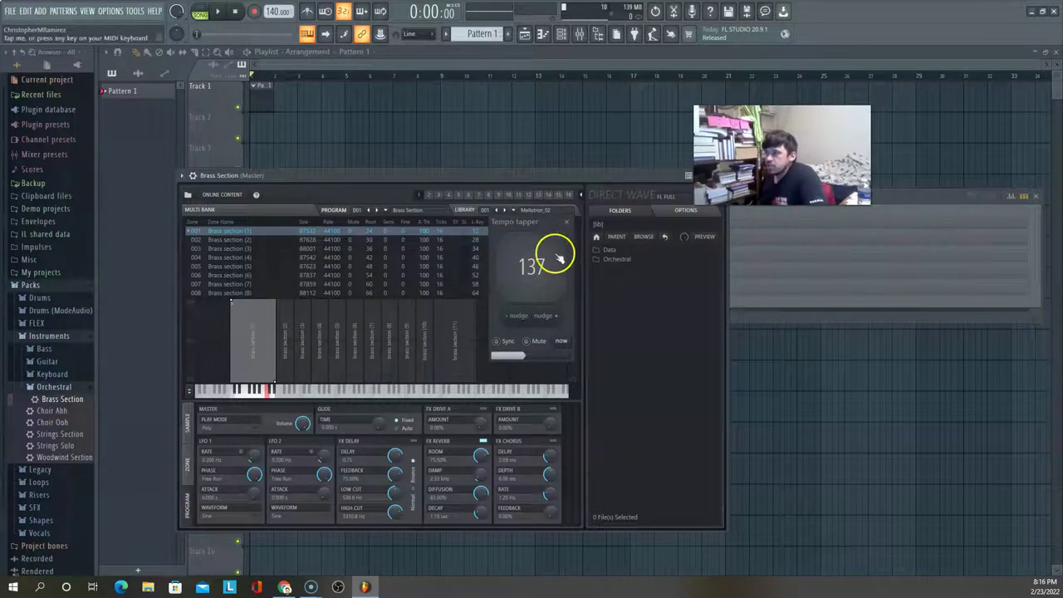
{"action": "left_click", "coordinate": [568, 225]}
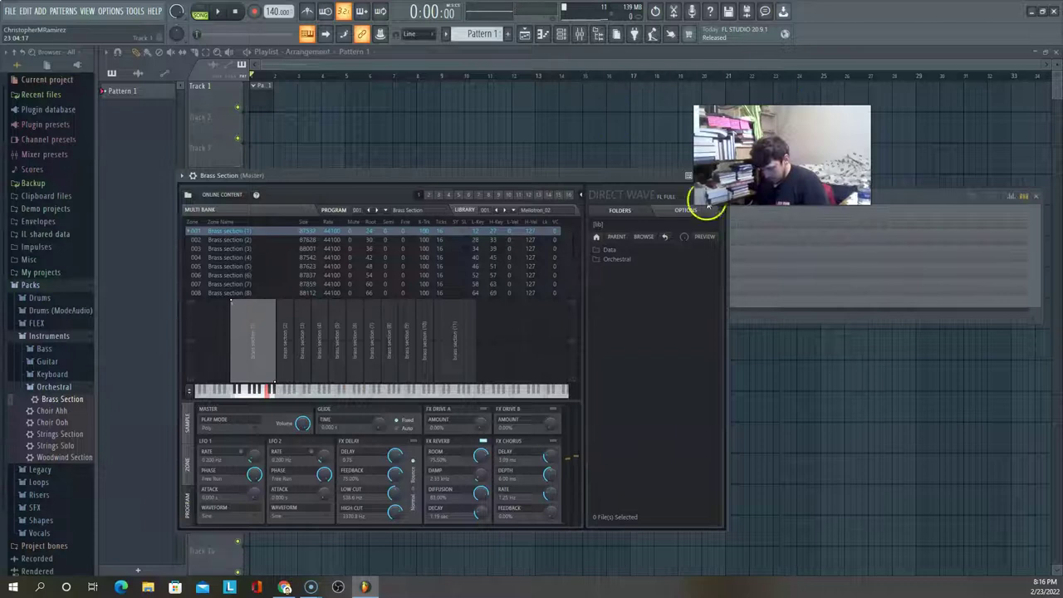
{"action": "left_click_drag", "start_coordinate": [637, 176], "coordinate": [545, 214]}
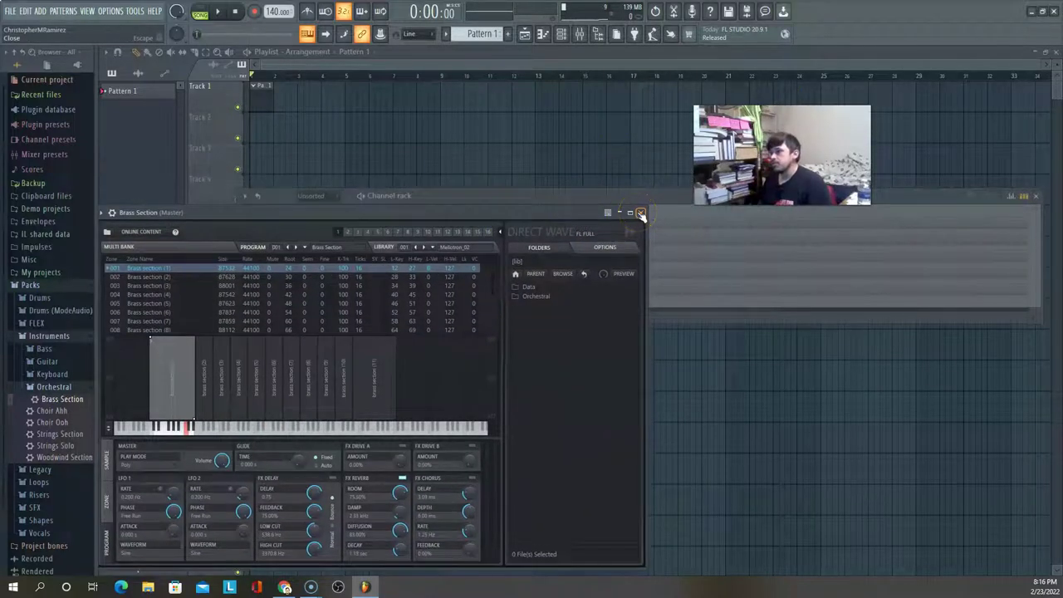
{"action": "left_click", "coordinate": [640, 214]}
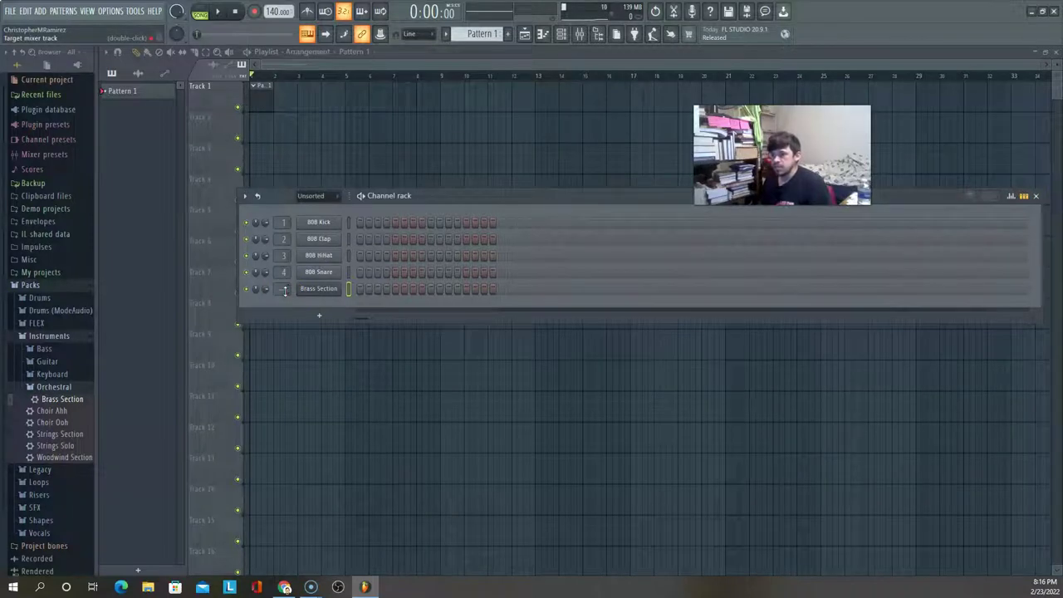
Assign the Brass Section channel to mixer track 1, view the mixer, and bring the playlist back to the front
{"action": "scroll", "coordinate": [285, 289], "scroll_direction": "up", "scroll_amount": 1}
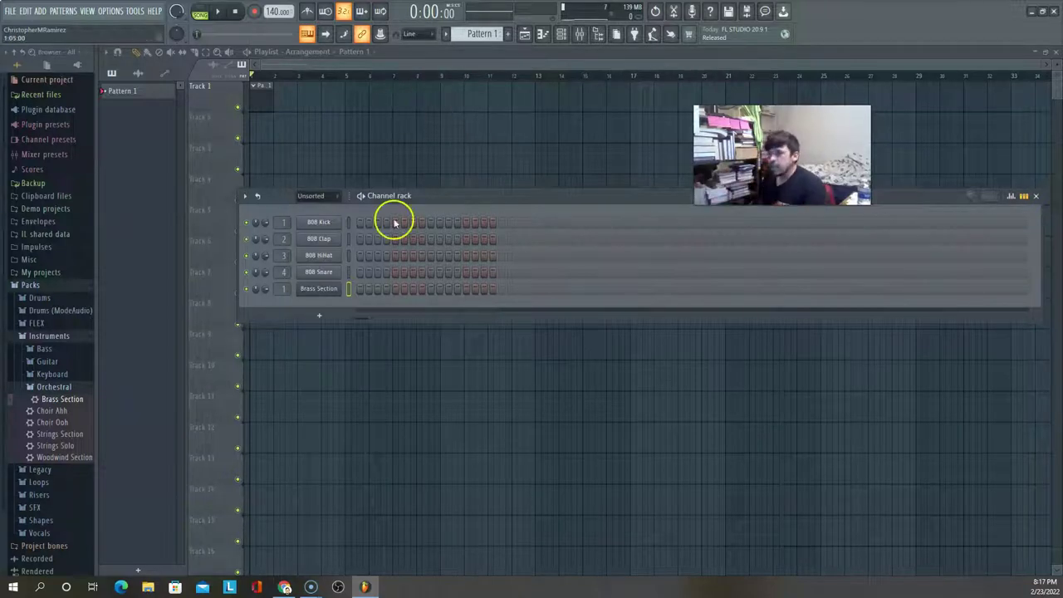
{"action": "left_click", "coordinate": [584, 34]}
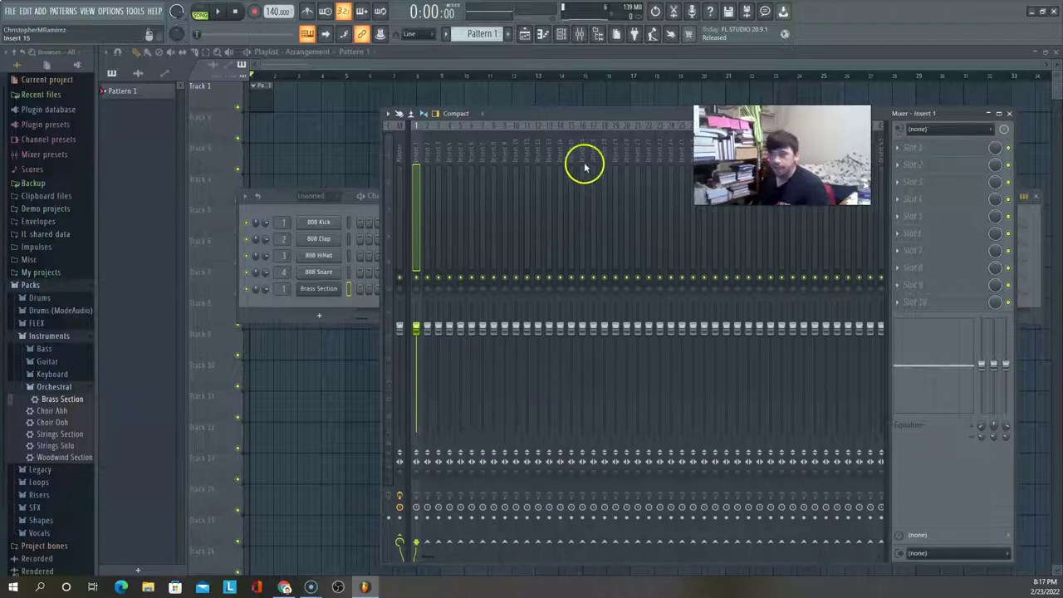
{"action": "left_click", "coordinate": [579, 52]}
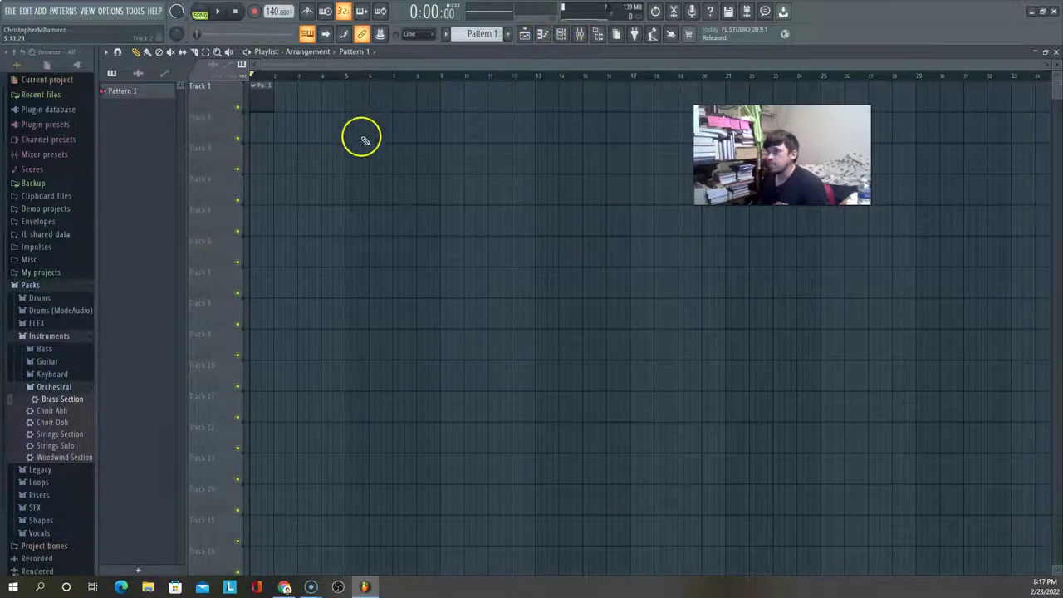
{"action": "left_click", "coordinate": [524, 36]}
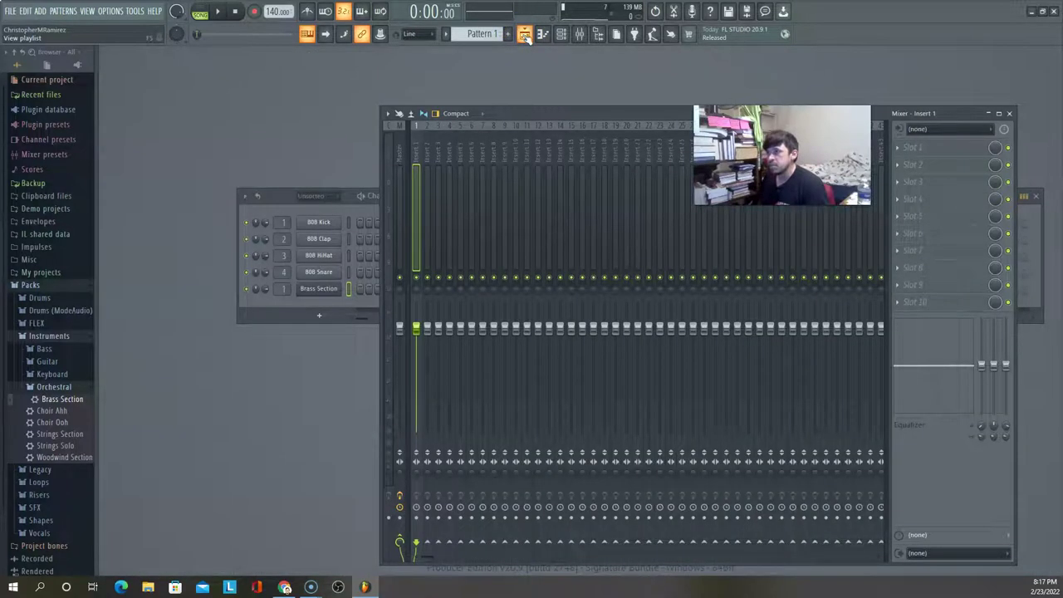
{"action": "left_click", "coordinate": [524, 35]}
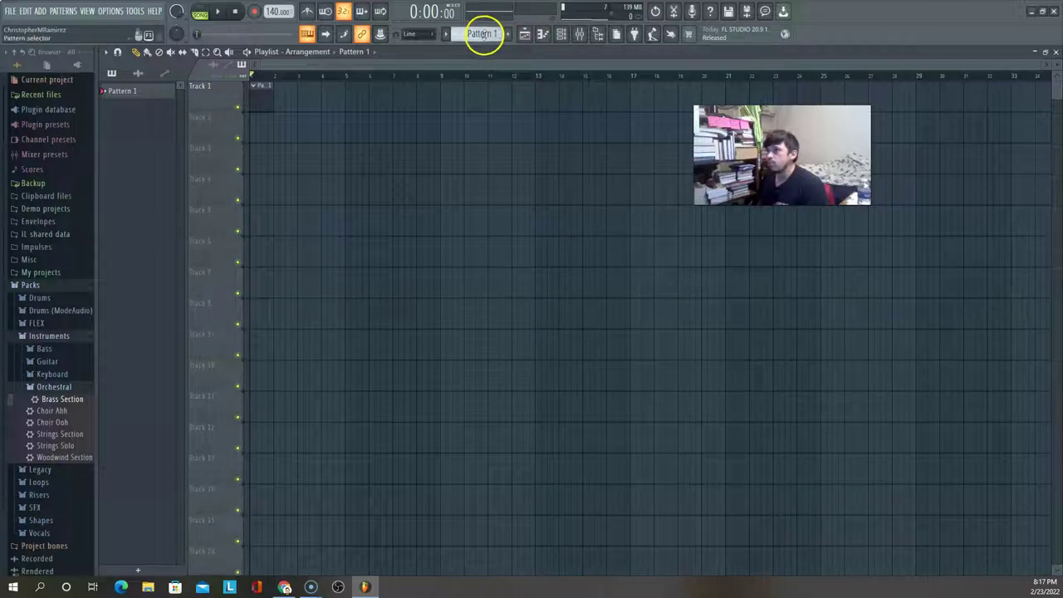
In the Brass Section piano roll, draw an F4 note at bar 1 and stretch it to a full bar
{"action": "left_click", "coordinate": [542, 34]}
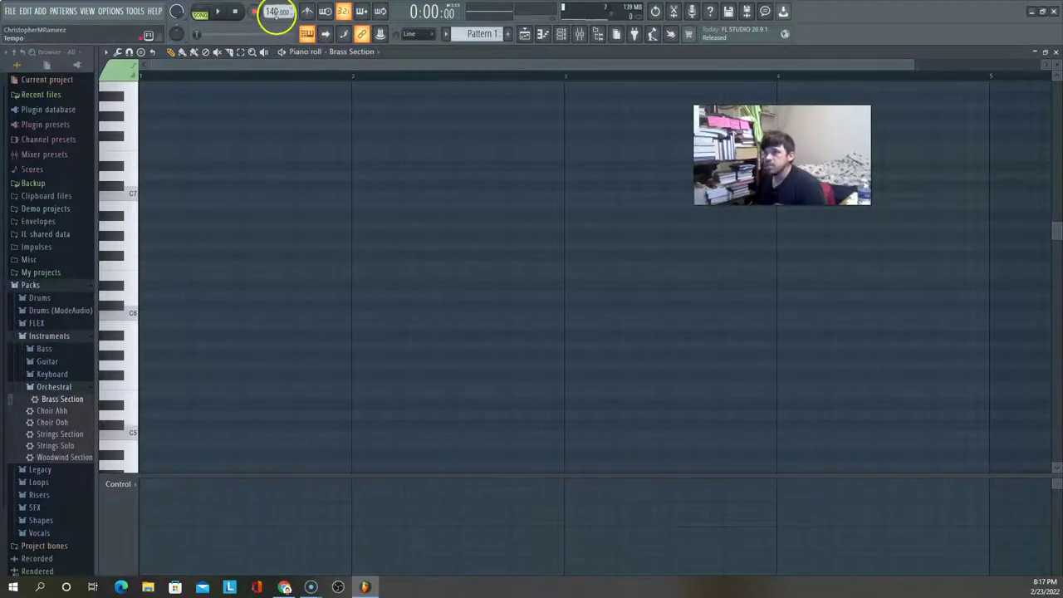
{"action": "left_click", "coordinate": [133, 209]}
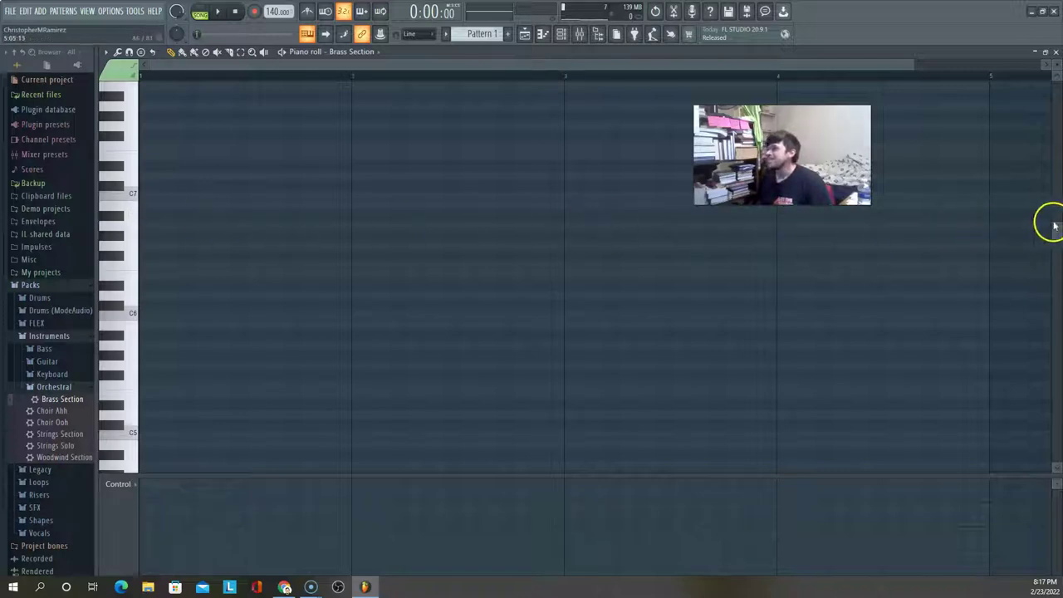
{"action": "left_click_drag", "start_coordinate": [1053, 226], "coordinate": [1056, 343]}
{"action": "key", "text": "v"}
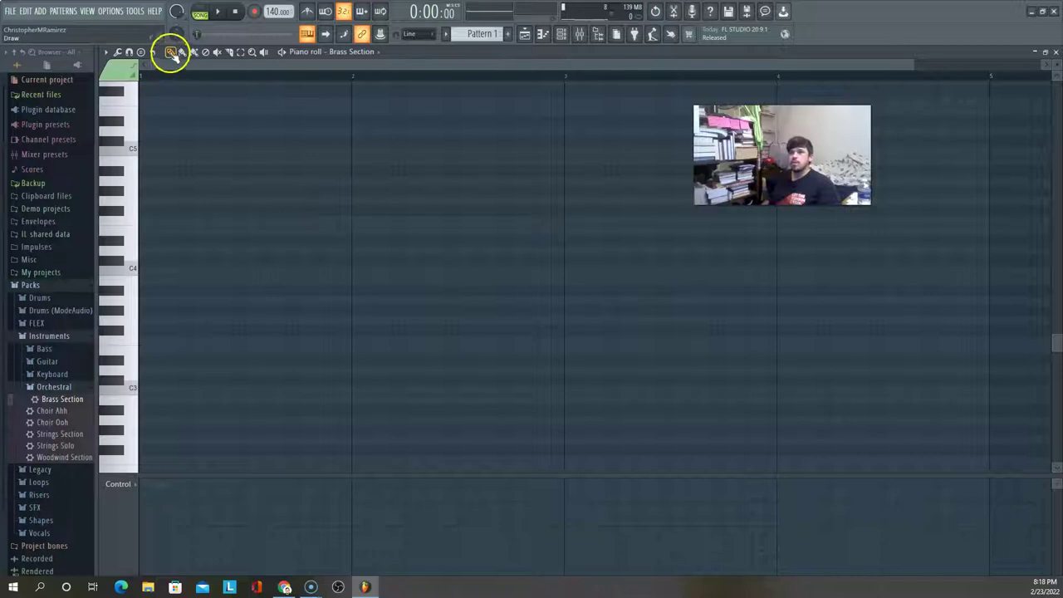
{"action": "key", "text": "v"}
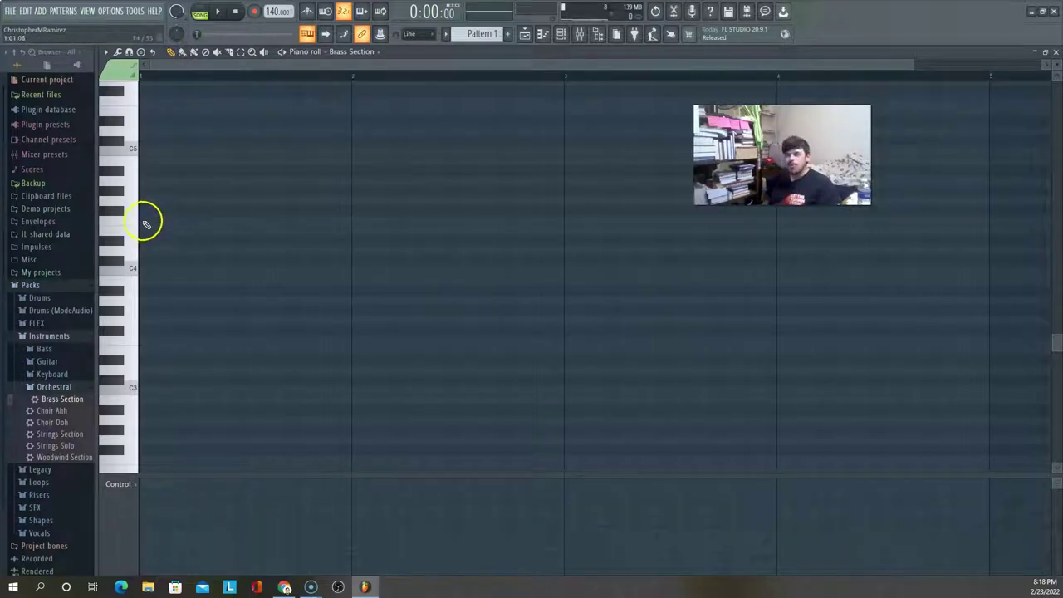
{"action": "left_click", "coordinate": [146, 223]}
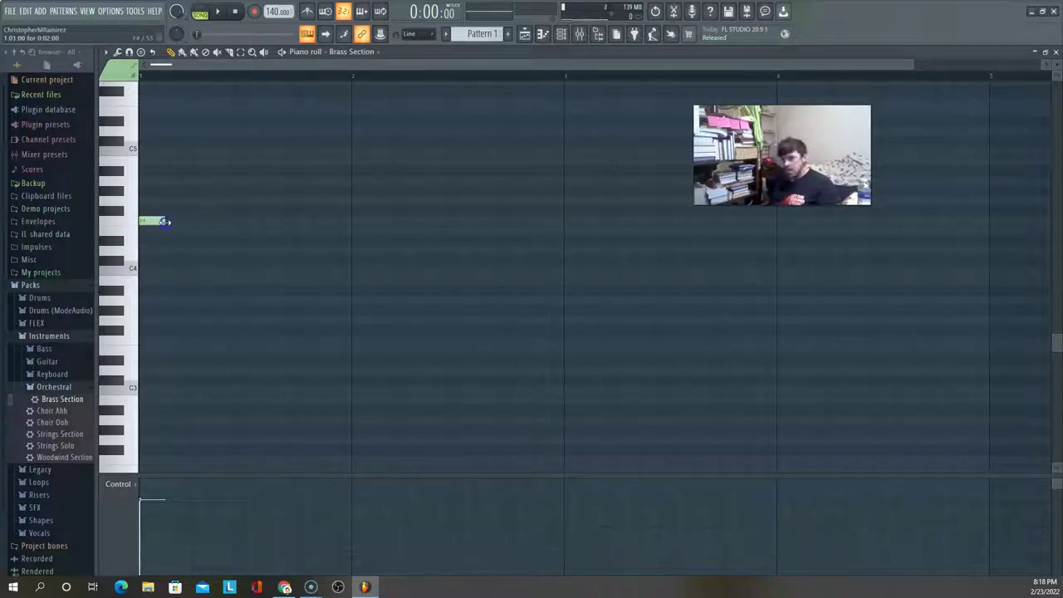
{"action": "left_click_drag", "start_coordinate": [165, 222], "coordinate": [351, 233]}
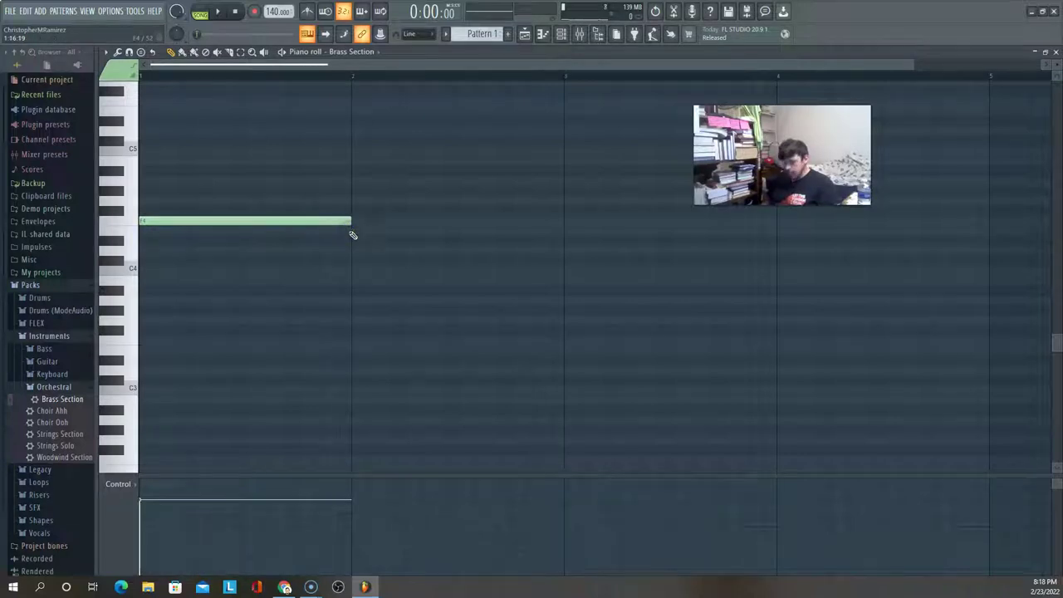
Play the one-bar F4 note twice in song mode, stopping playback each time
{"action": "key", "text": "space"}
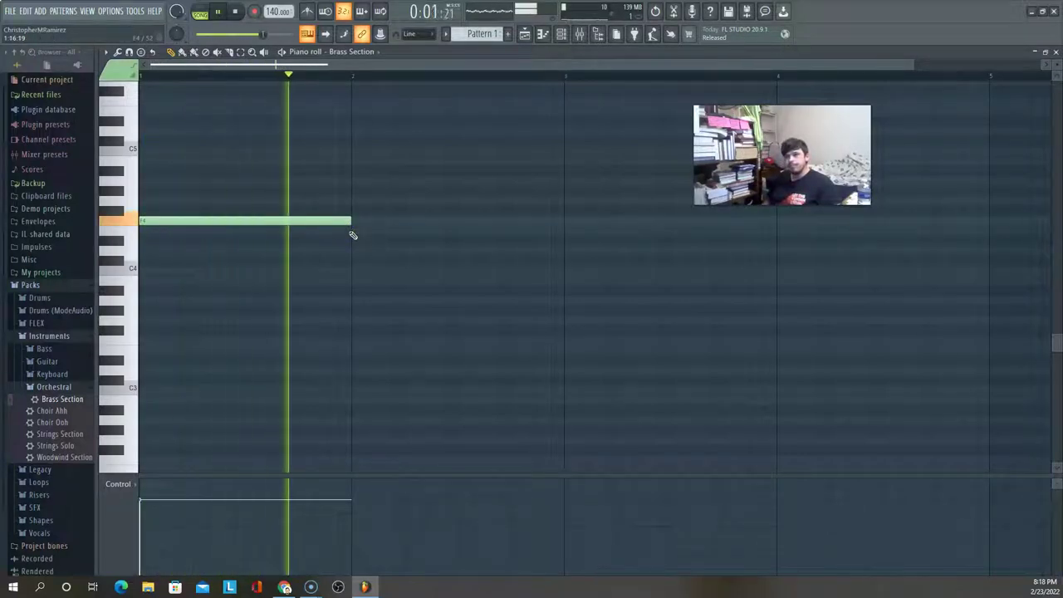
{"action": "key", "text": "space"}
{"action": "key", "text": "space"}
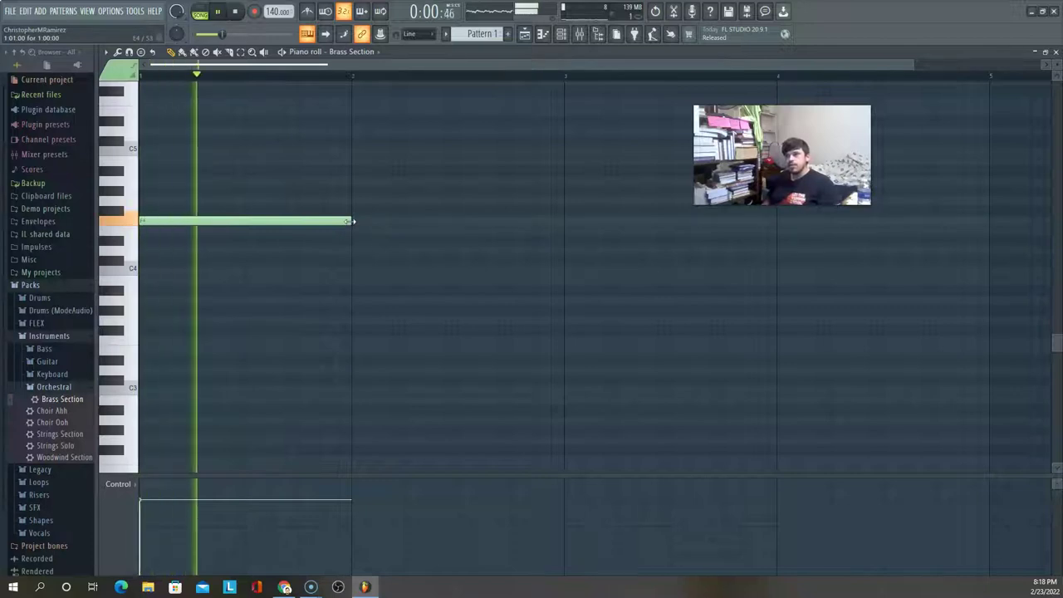
{"action": "key", "text": "space"}
Shorten the F4 note to half a bar and play it back to check its length
{"action": "left_click_drag", "start_coordinate": [352, 221], "coordinate": [239, 220]}
{"action": "key", "text": "space"}
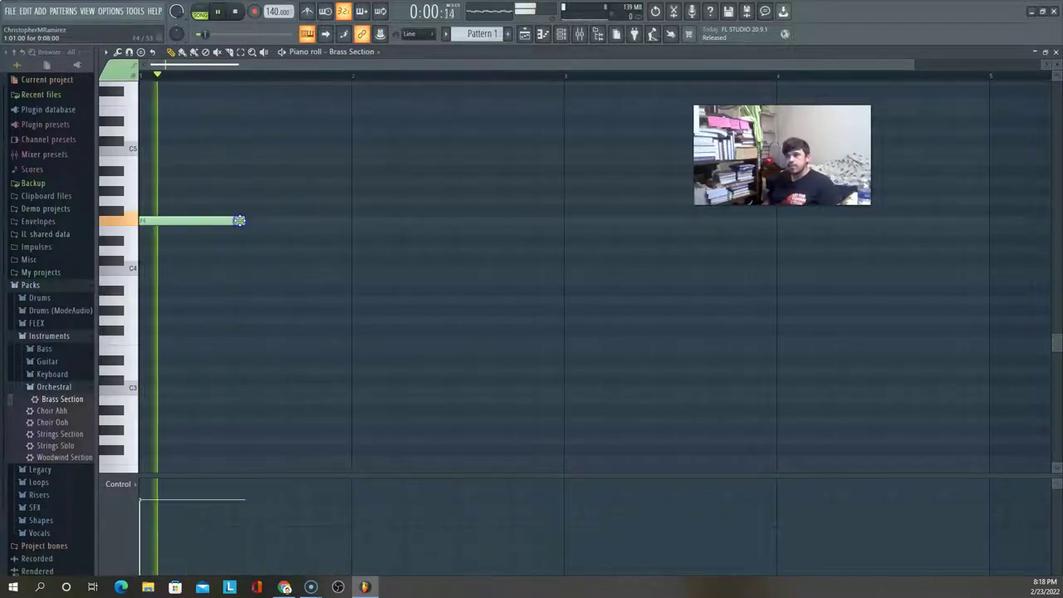
{"action": "key", "text": "space"}
{"action": "key", "text": "space"}
{"action": "key", "text": "space"}
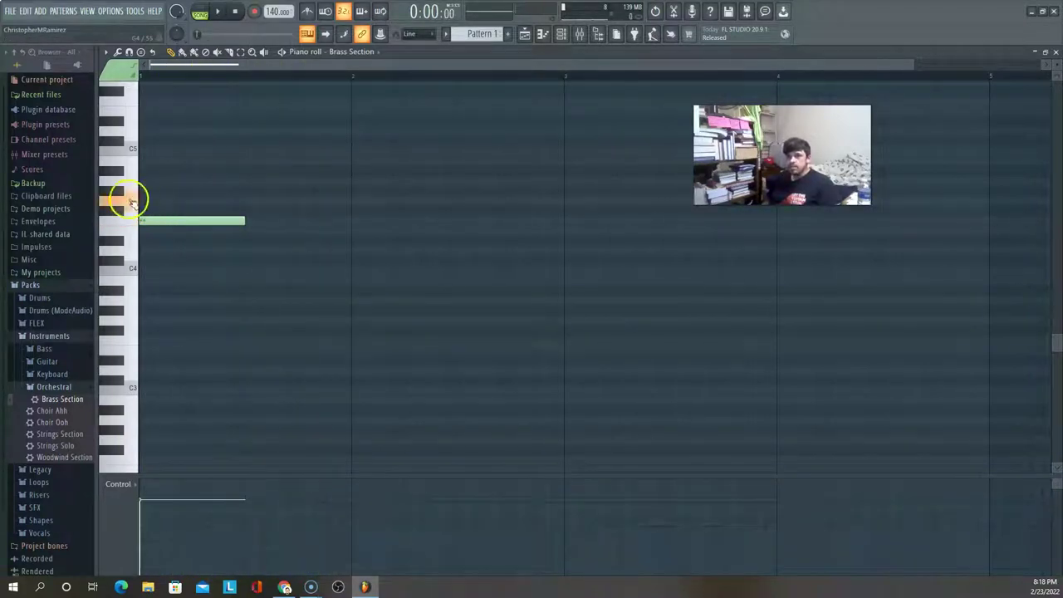
Audition piano keys from G4 to A4, draw a half-bar A4 note in bar 1's second half, and play both notes
{"action": "left_click", "coordinate": [129, 201]}
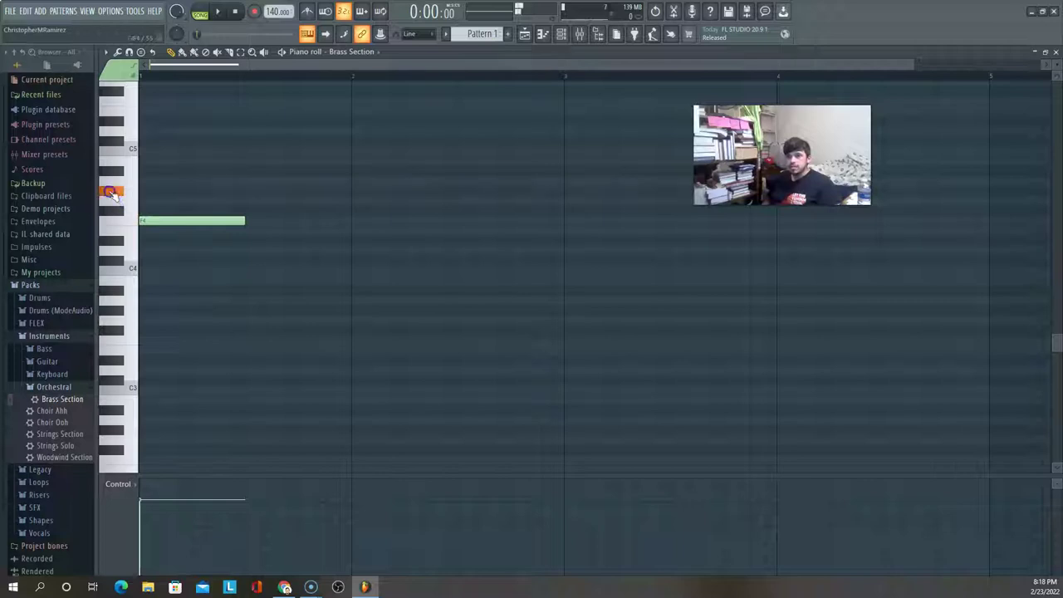
{"action": "left_click", "coordinate": [138, 183]}
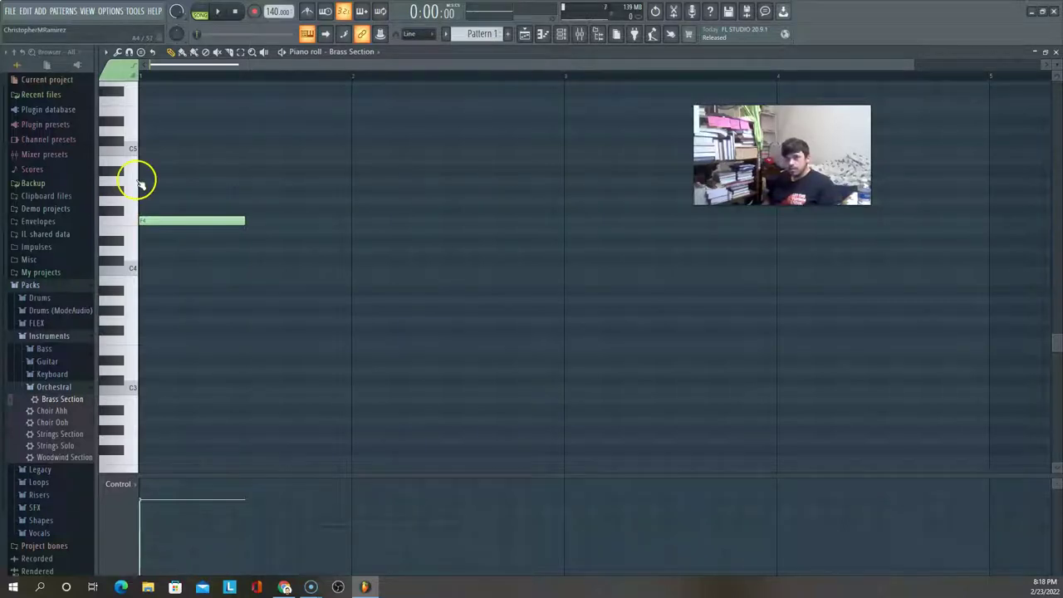
{"action": "left_click", "coordinate": [133, 182]}
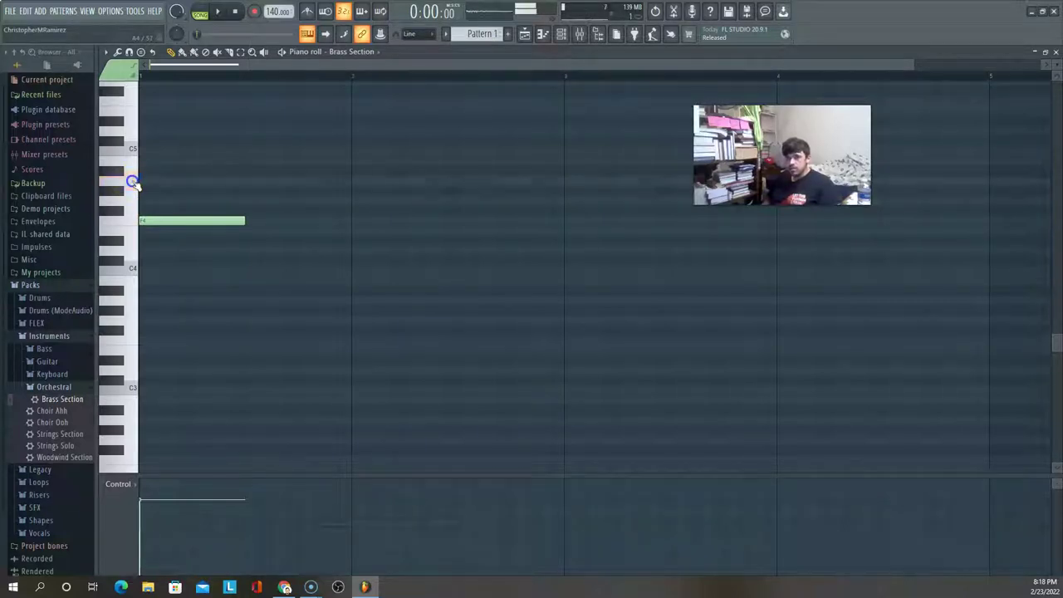
{"action": "left_click", "coordinate": [135, 182]}
{"action": "left_click", "coordinate": [135, 184]}
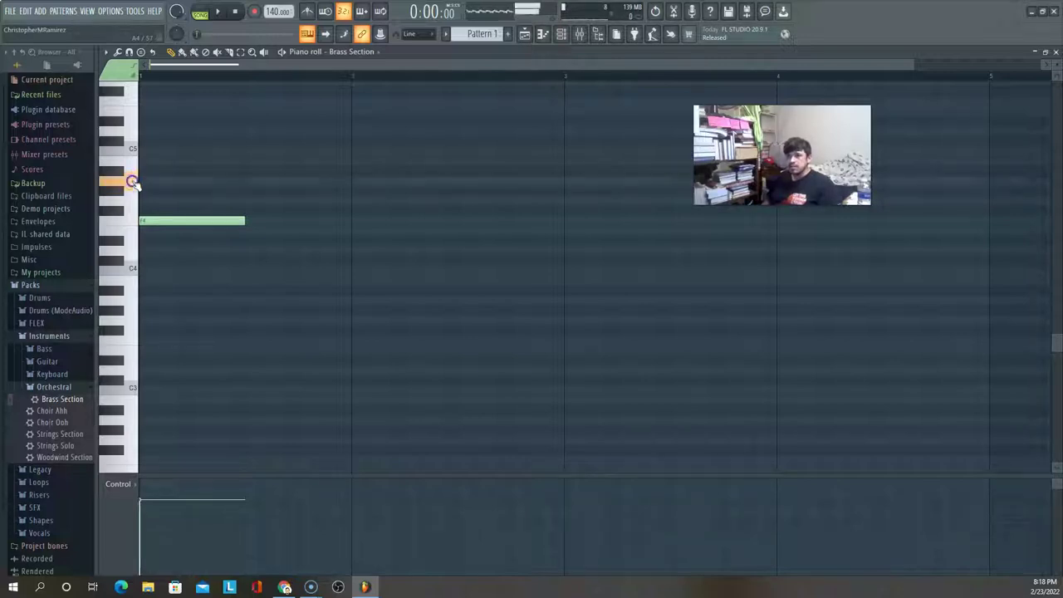
{"action": "left_click", "coordinate": [248, 181]}
{"action": "key", "text": "space"}
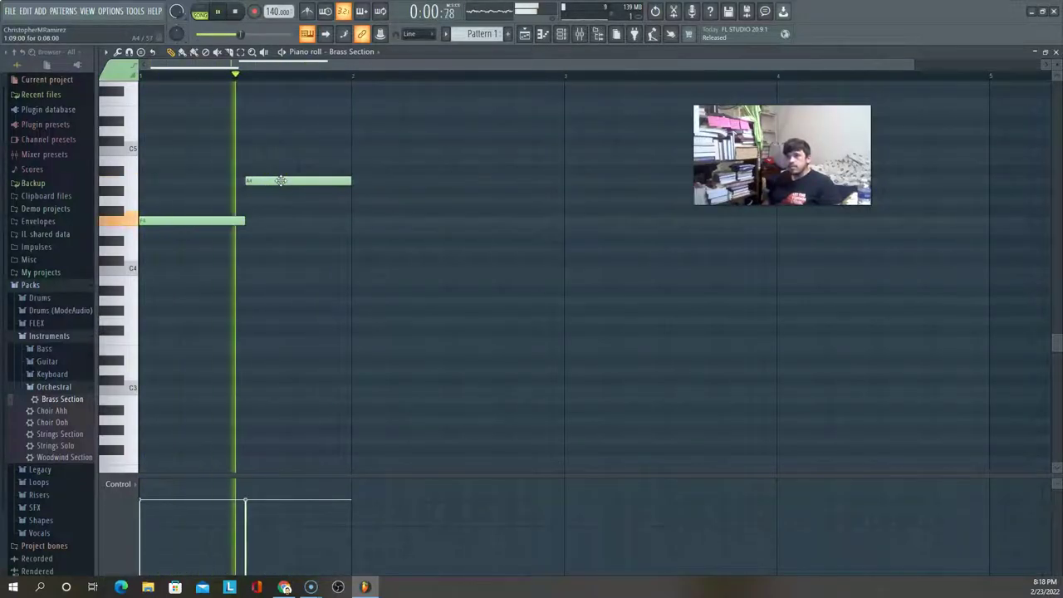
{"action": "key", "text": "space"}
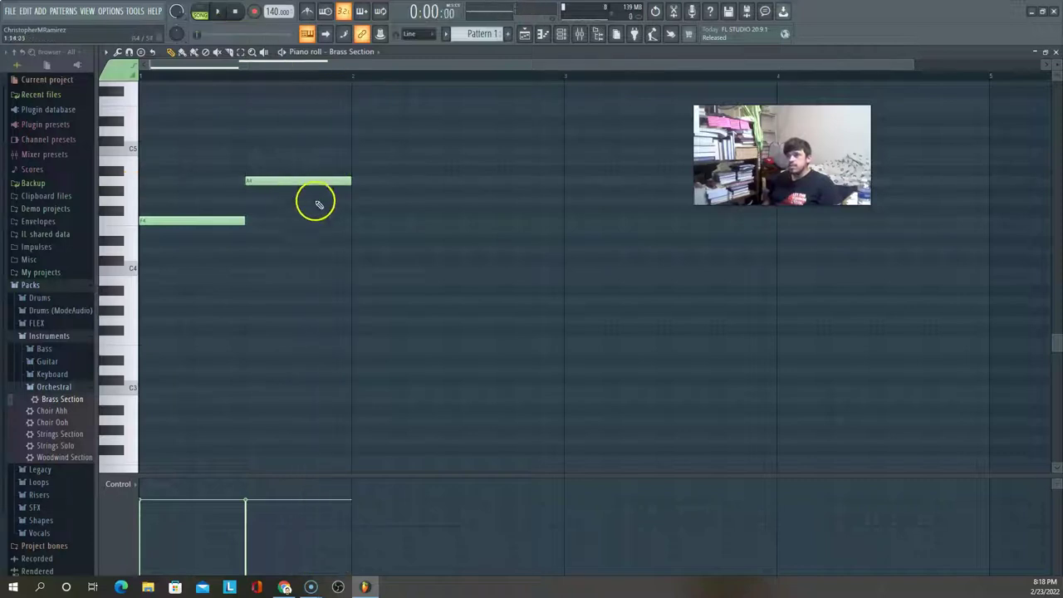
Draw an F4 note at the start of bar 2 and shorten it to about an eighth of a bar
{"action": "left_click", "coordinate": [359, 224]}
{"action": "left_click_drag", "start_coordinate": [457, 222], "coordinate": [389, 227]}
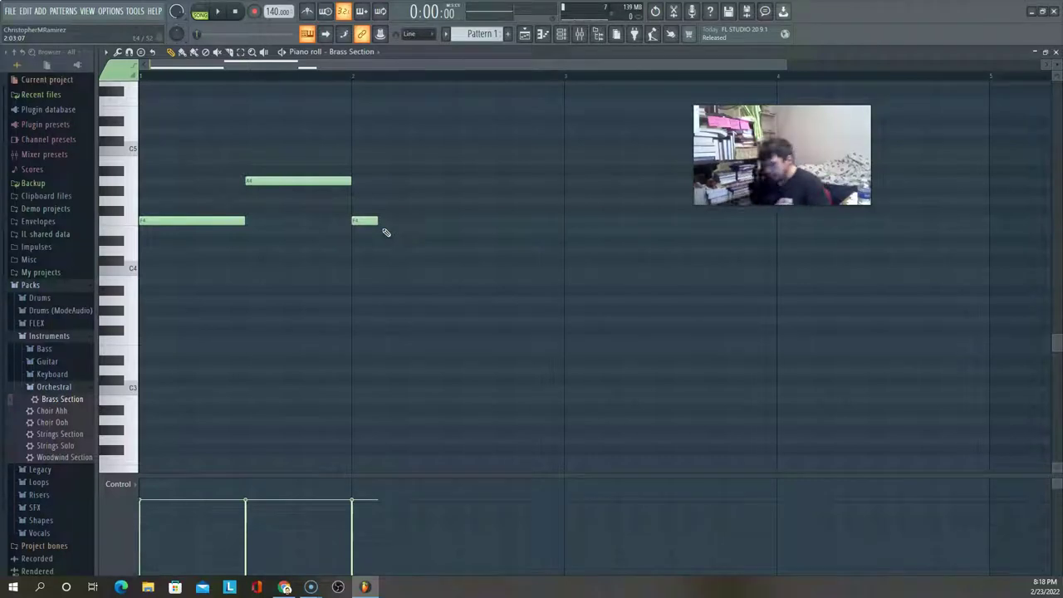
Play back the three notes and check the start time and duration in the short F4 note's properties
{"action": "key", "text": "space"}
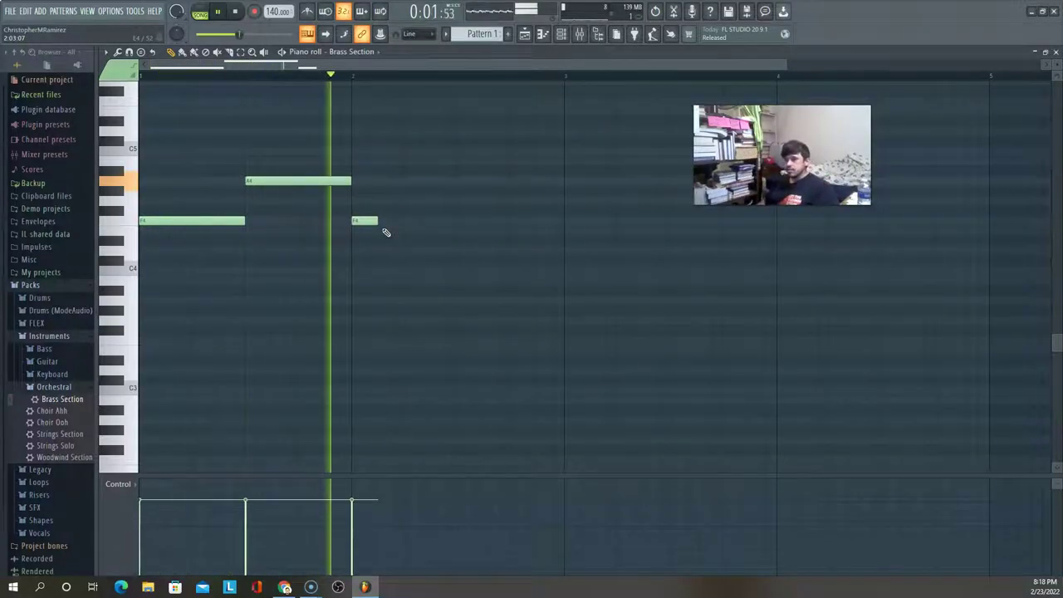
{"action": "key", "text": "space"}
{"action": "left_click", "coordinate": [362, 219]}
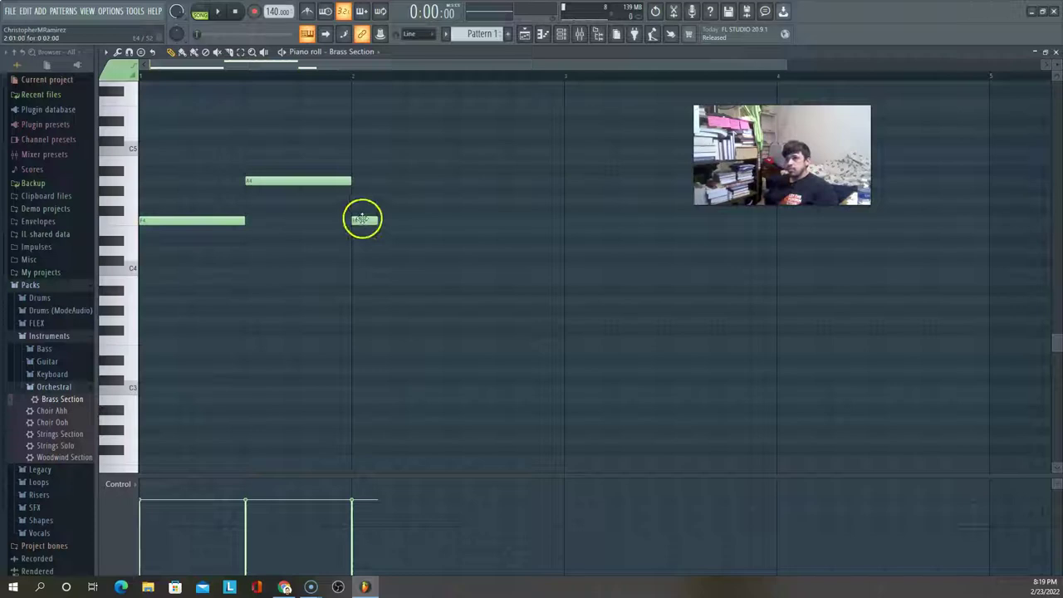
{"action": "double_click", "coordinate": [362, 219]}
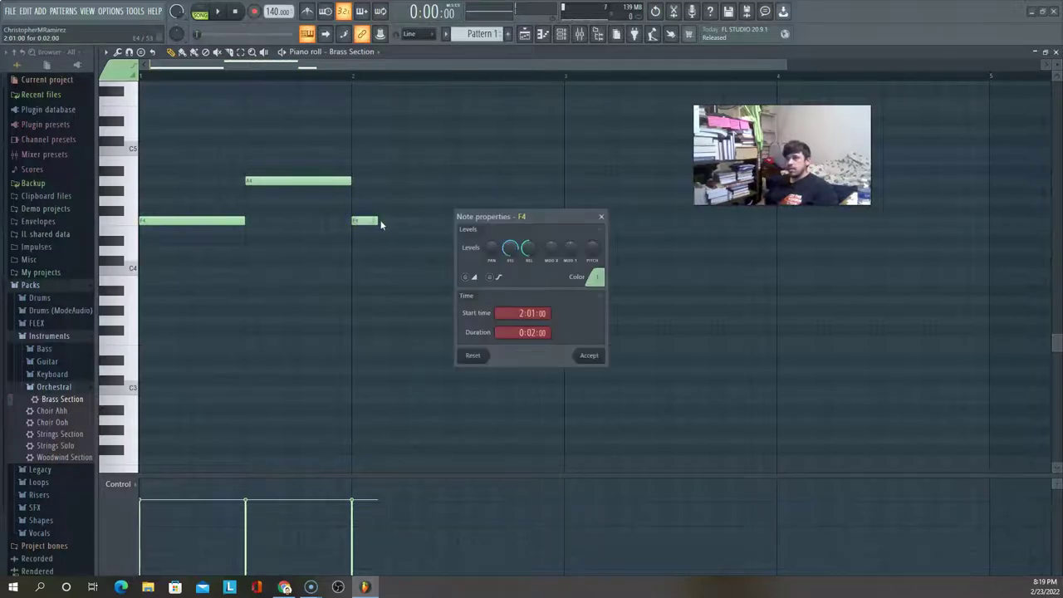
{"action": "left_click", "coordinate": [601, 217]}
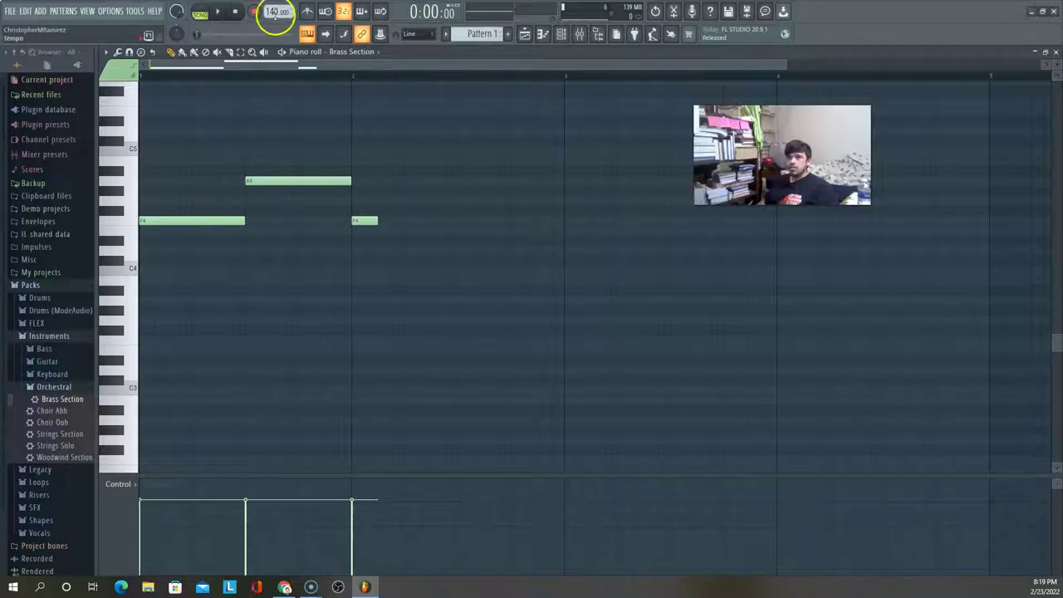
Turn on the metronome and play the melody against it
{"action": "left_click", "coordinate": [309, 12]}
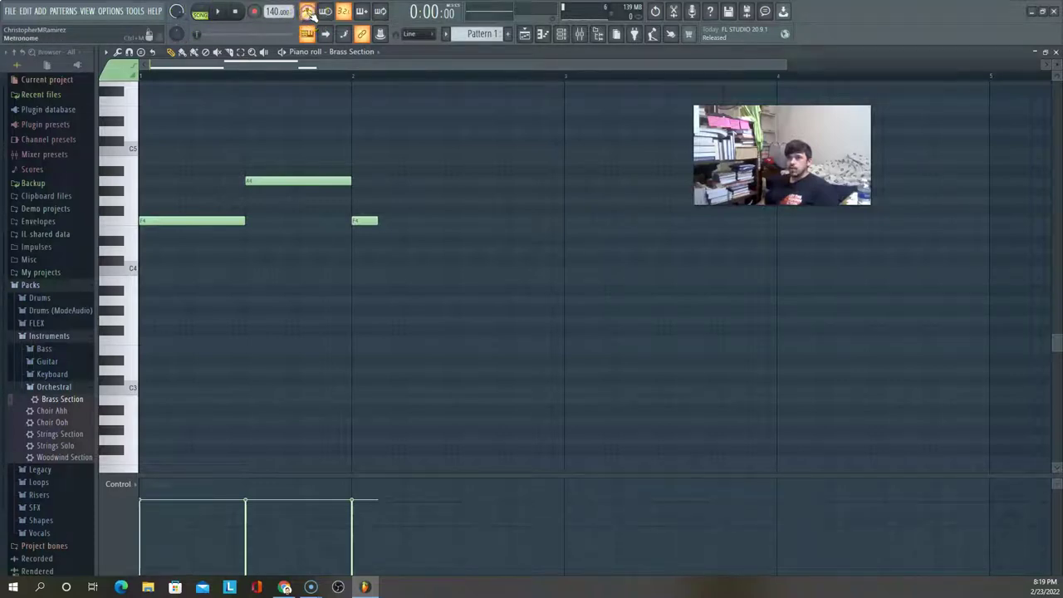
{"action": "key", "text": "space"}
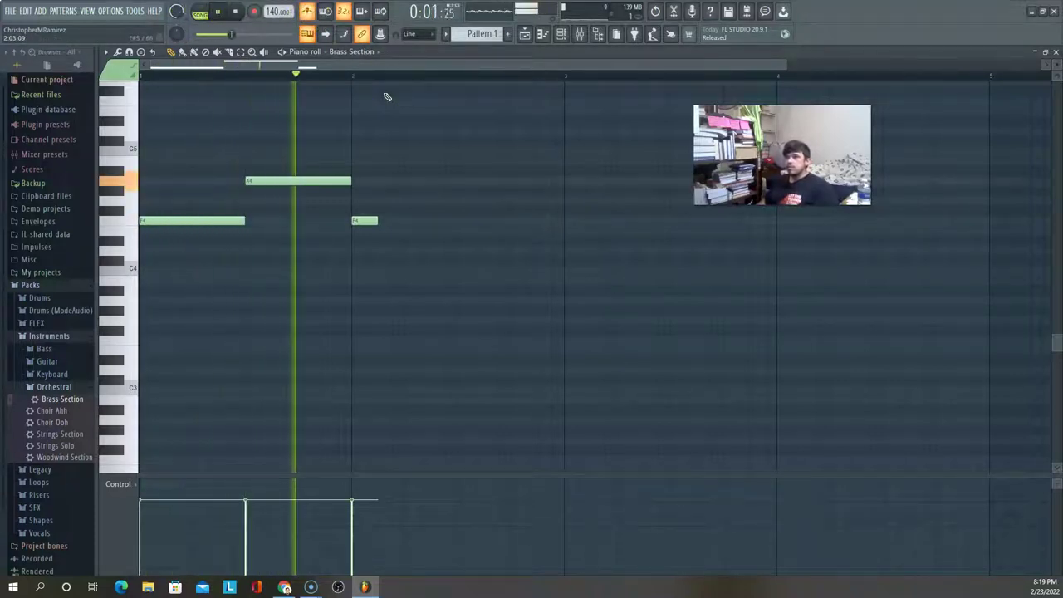
{"action": "key", "text": "space"}
Move the short F4 note into bar 2's second half, lengthen the A4 note to one full bar, and play them back
{"action": "left_click", "coordinate": [373, 217]}
{"action": "left_click_drag", "start_coordinate": [373, 217], "coordinate": [496, 225]}
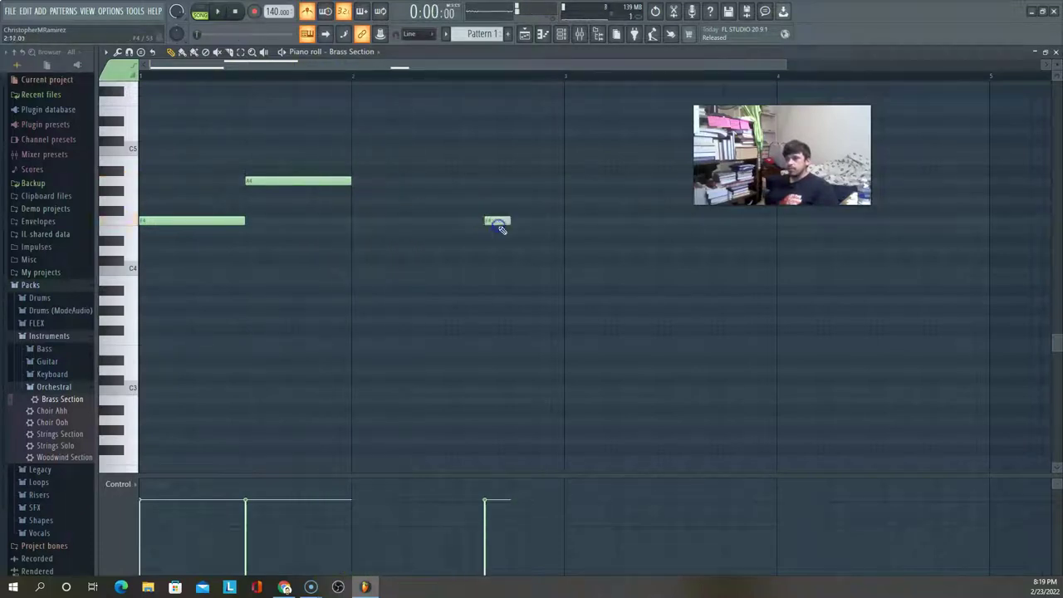
{"action": "left_click_drag", "start_coordinate": [351, 182], "coordinate": [453, 185]}
{"action": "key", "text": "space"}
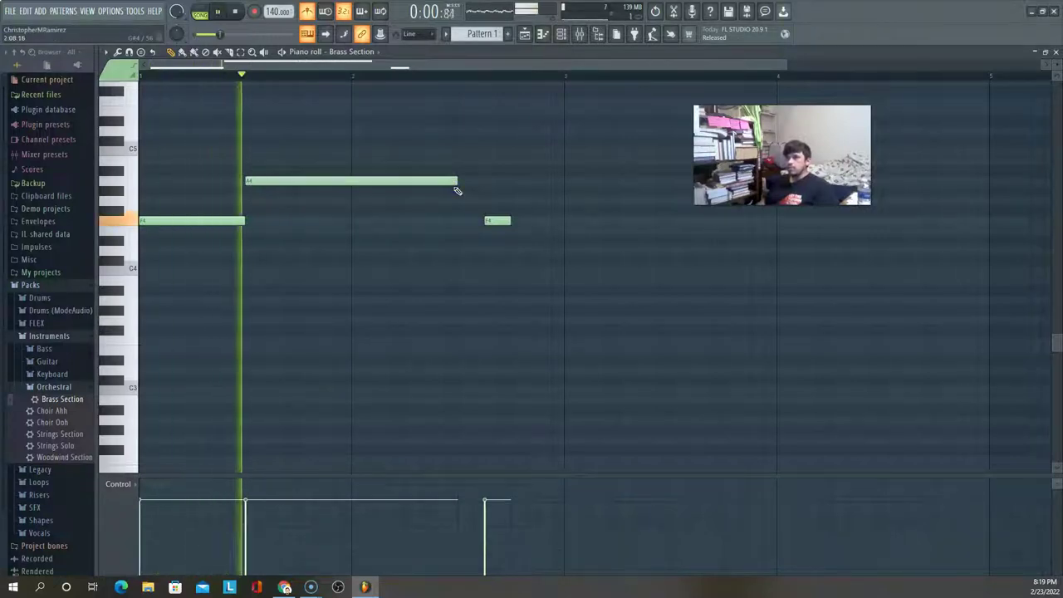
{"action": "key", "text": "space"}
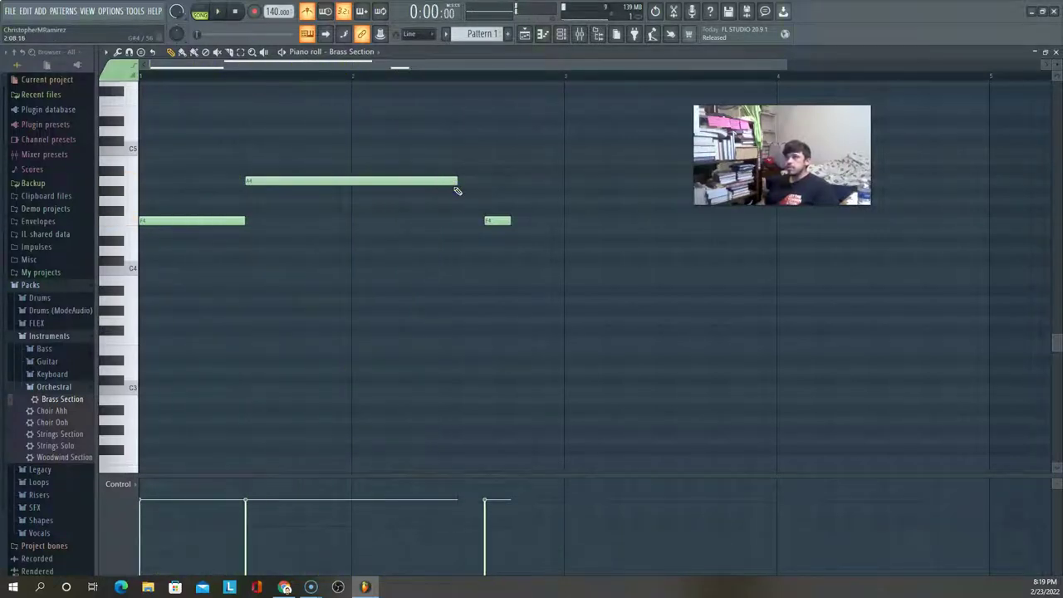
{"action": "left_click", "coordinate": [456, 190]}
{"action": "left_click", "coordinate": [491, 191]}
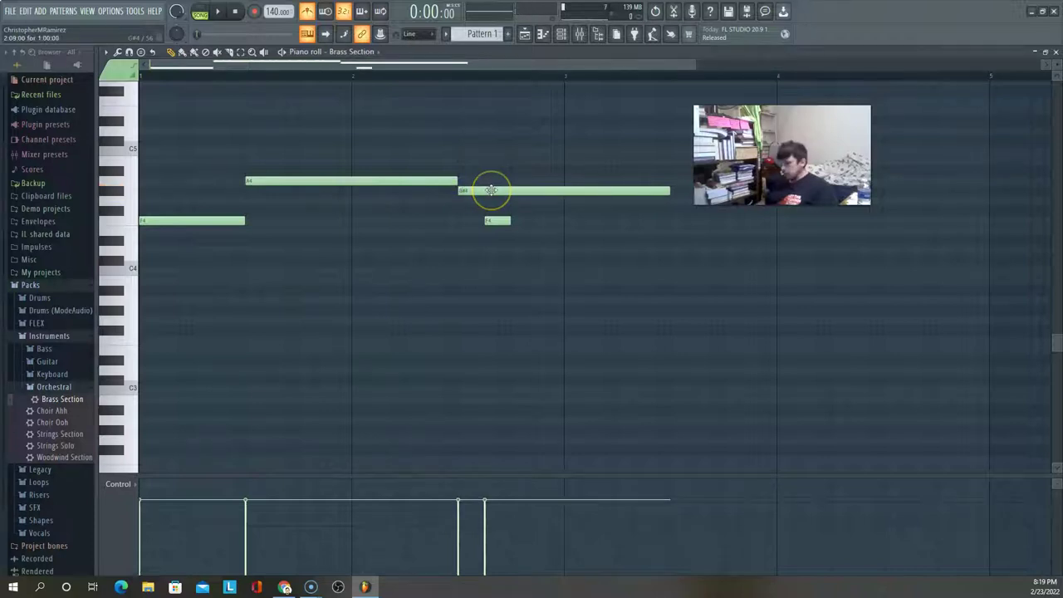
{"action": "right_click", "coordinate": [491, 190]}
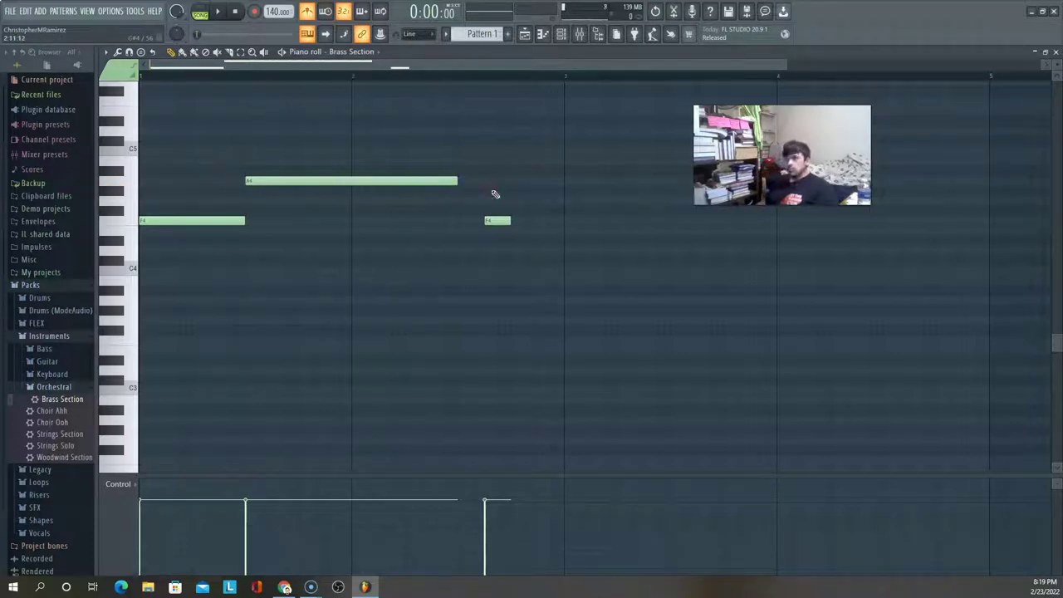
Set the A4 note's length to three quarters of a bar, place the short F4 note directly after it, and play back the timing
{"action": "left_click", "coordinate": [458, 181]}
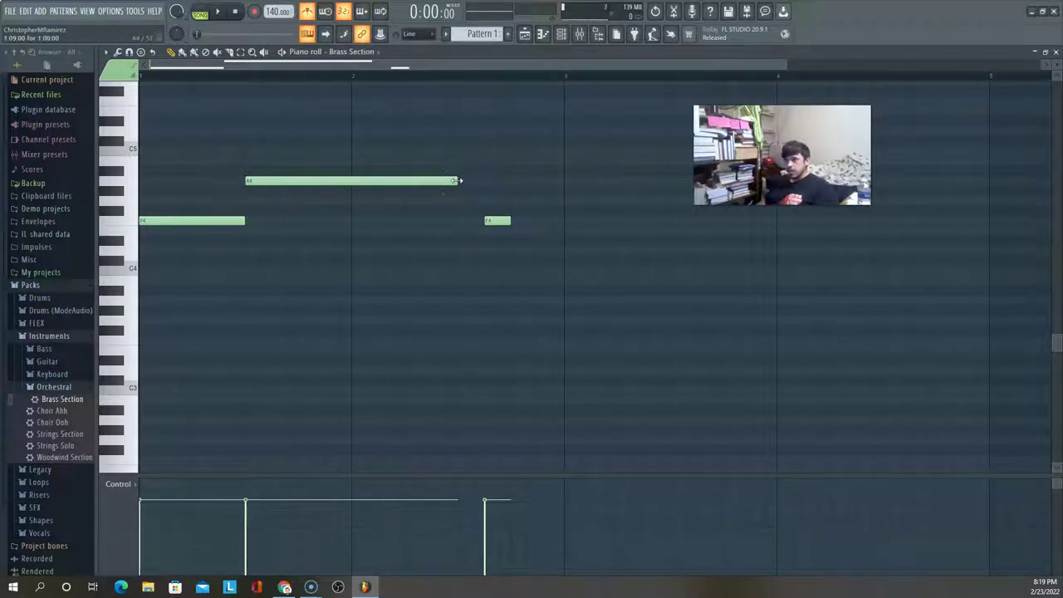
{"action": "left_click", "coordinate": [458, 181]}
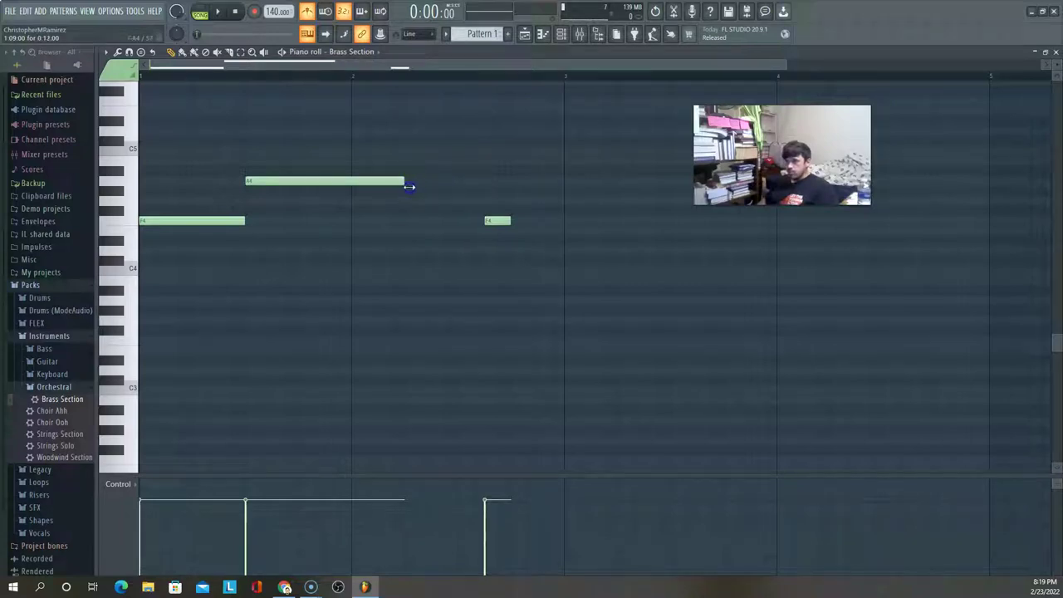
{"action": "key", "text": "space"}
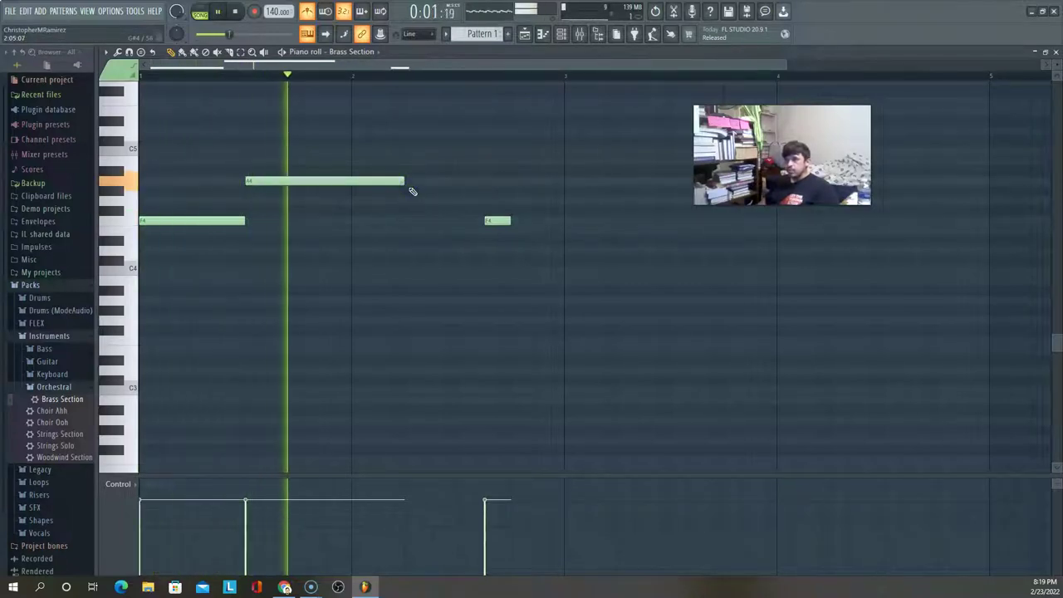
{"action": "key", "text": "space"}
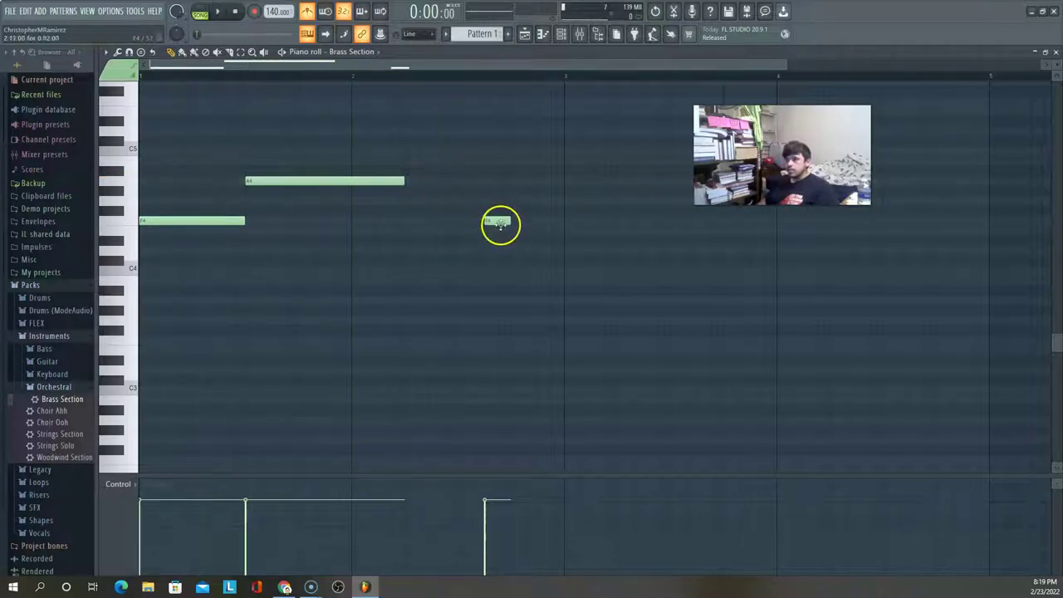
{"action": "left_click_drag", "start_coordinate": [501, 224], "coordinate": [423, 228]}
{"action": "key", "text": "space"}
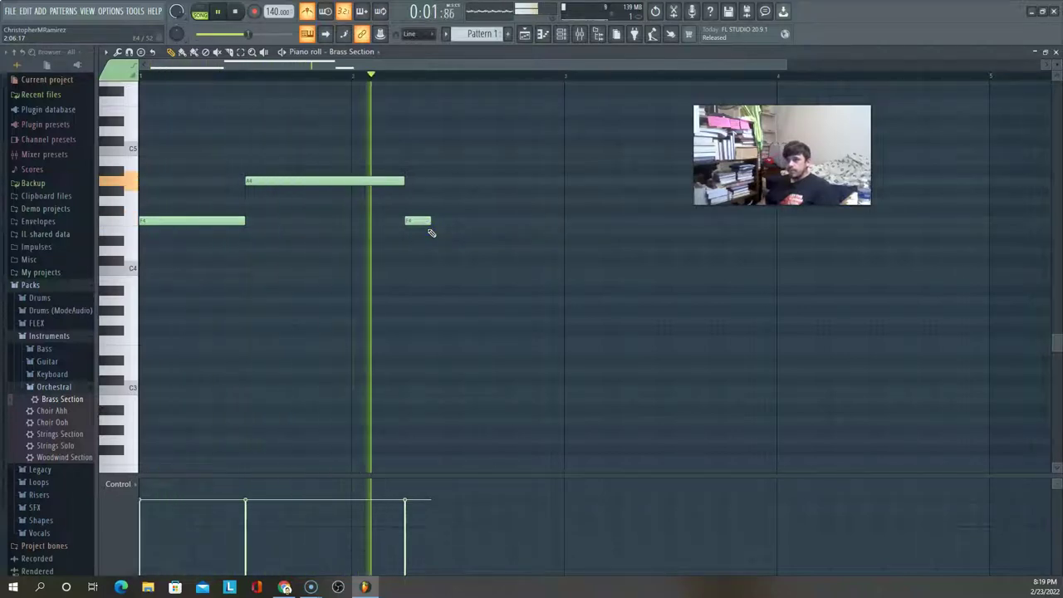
{"action": "key", "text": "space"}
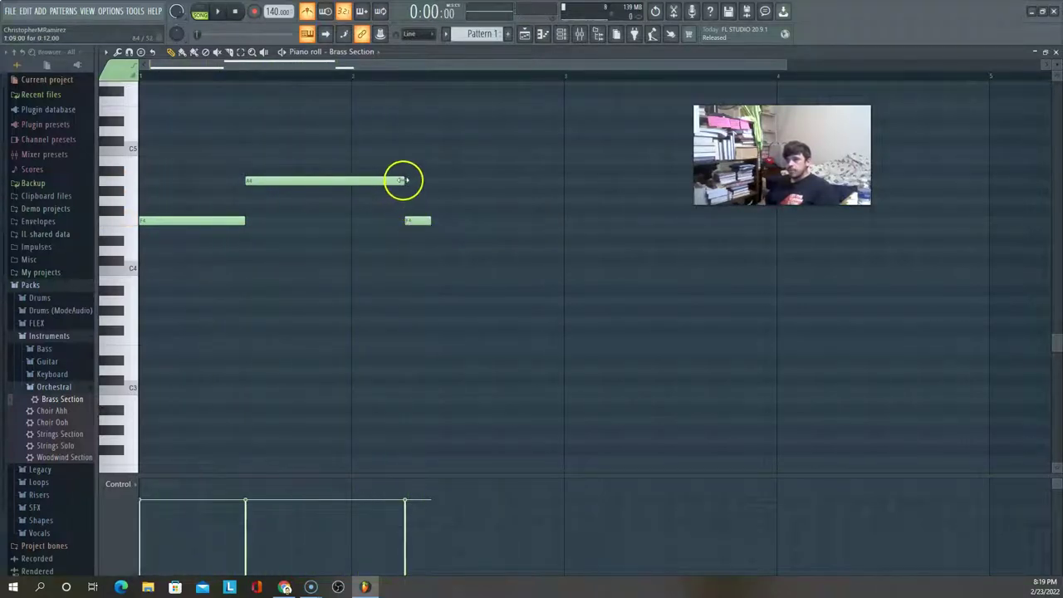
Set the A4 note's length to 10 steps, place the short F4 note directly after it, and play back the melody
{"action": "key", "text": "space"}
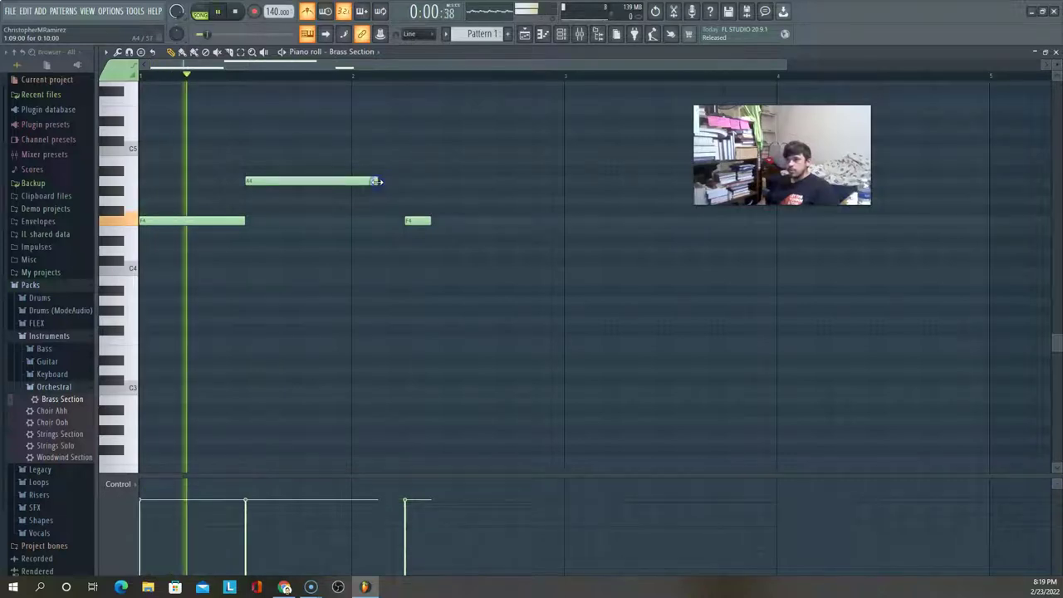
{"action": "key", "text": "space"}
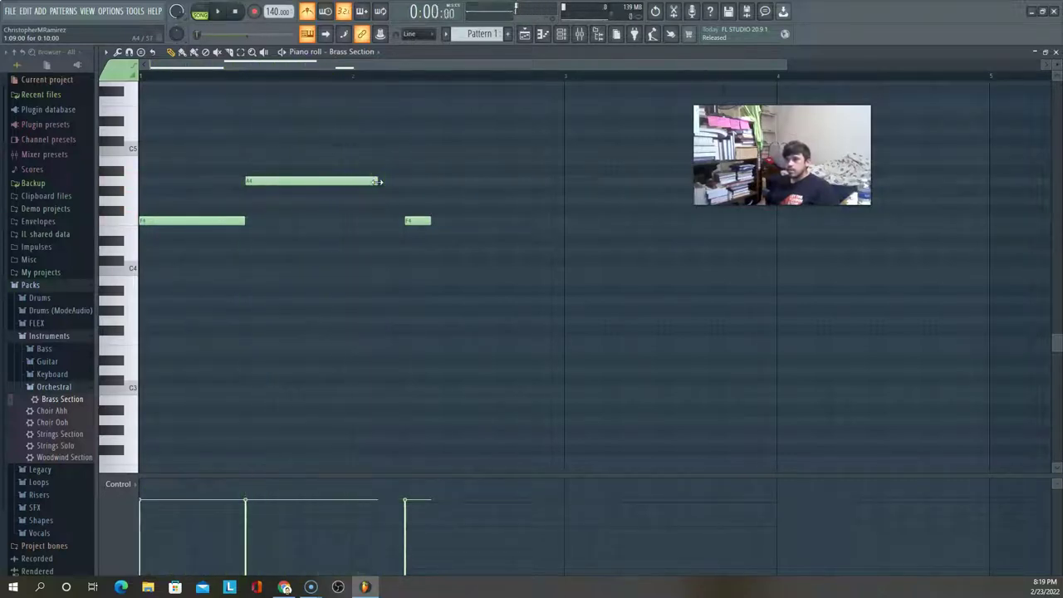
{"action": "left_click_drag", "start_coordinate": [421, 221], "coordinate": [398, 222]}
{"action": "key", "text": "space"}
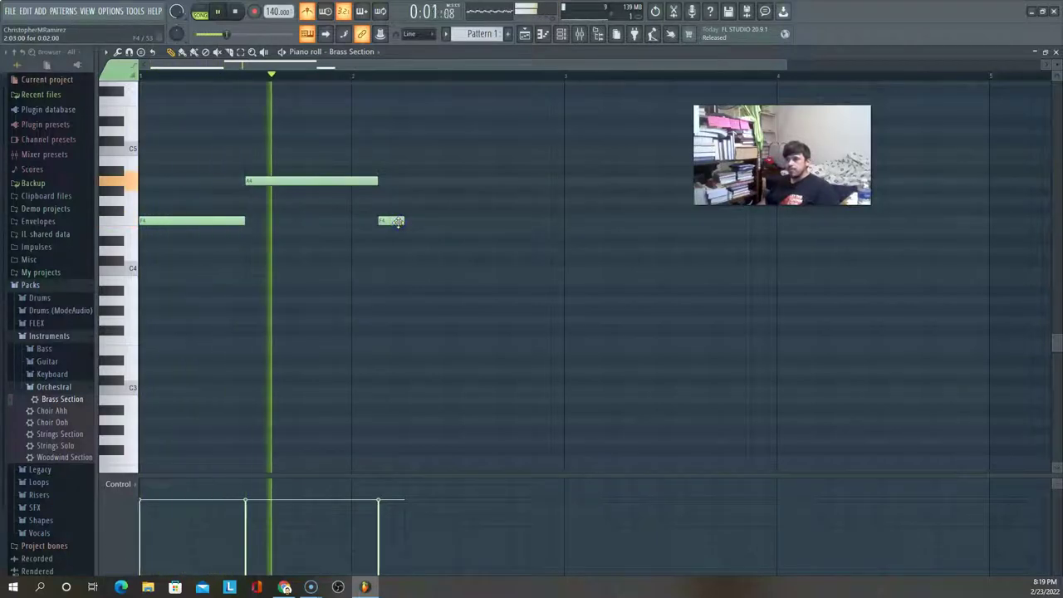
{"action": "key", "text": "space"}
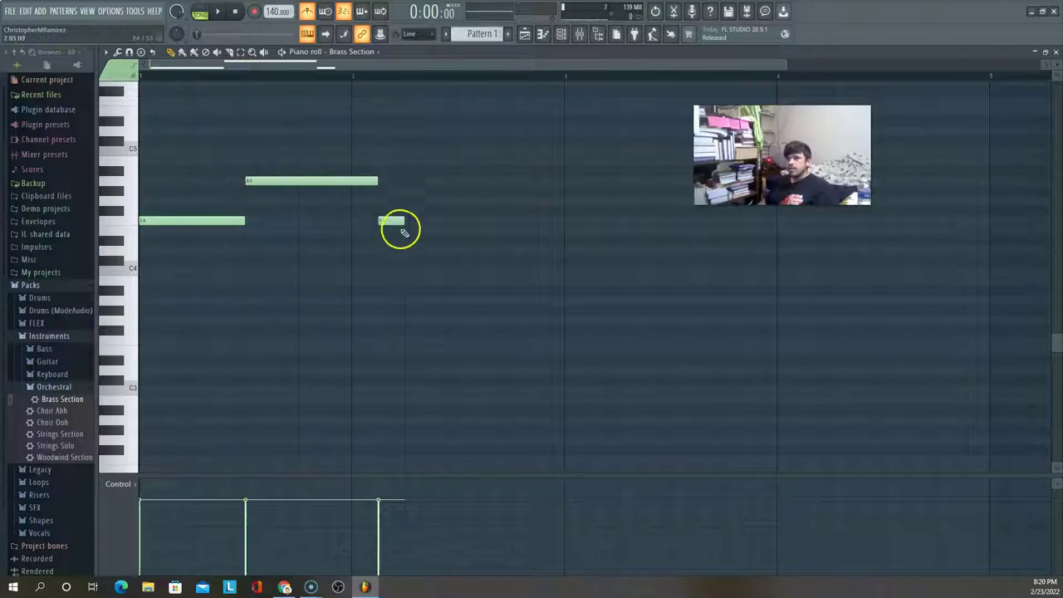
Audition piano keys around C5 and B4, try the short last note at B4, and play back the melody
{"action": "left_click", "coordinate": [131, 137]}
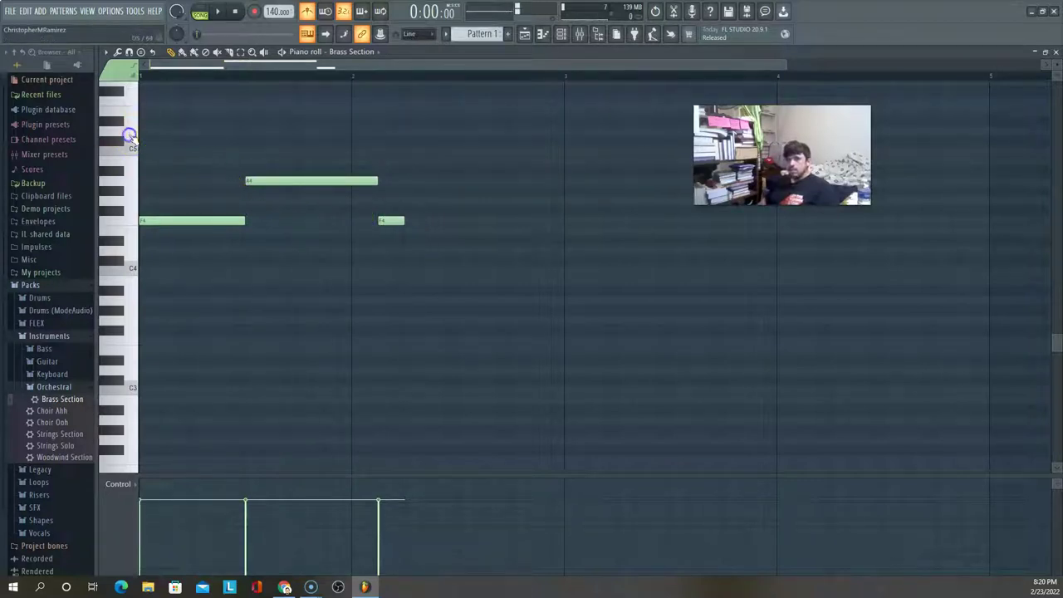
{"action": "left_click", "coordinate": [135, 163]}
{"action": "left_click", "coordinate": [135, 162]}
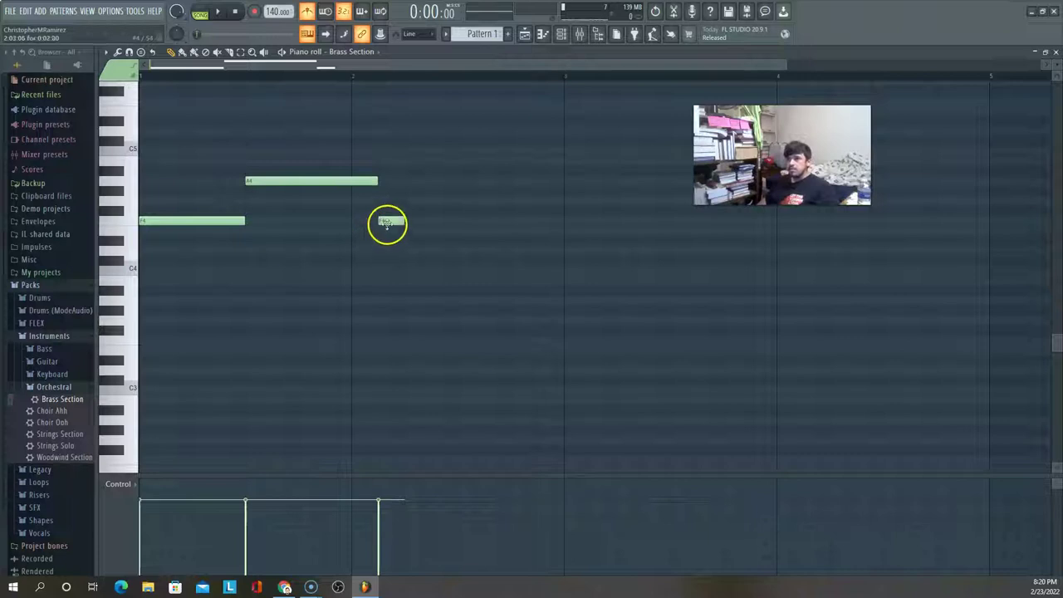
{"action": "left_click_drag", "start_coordinate": [387, 221], "coordinate": [392, 148]}
{"action": "key", "text": "space"}
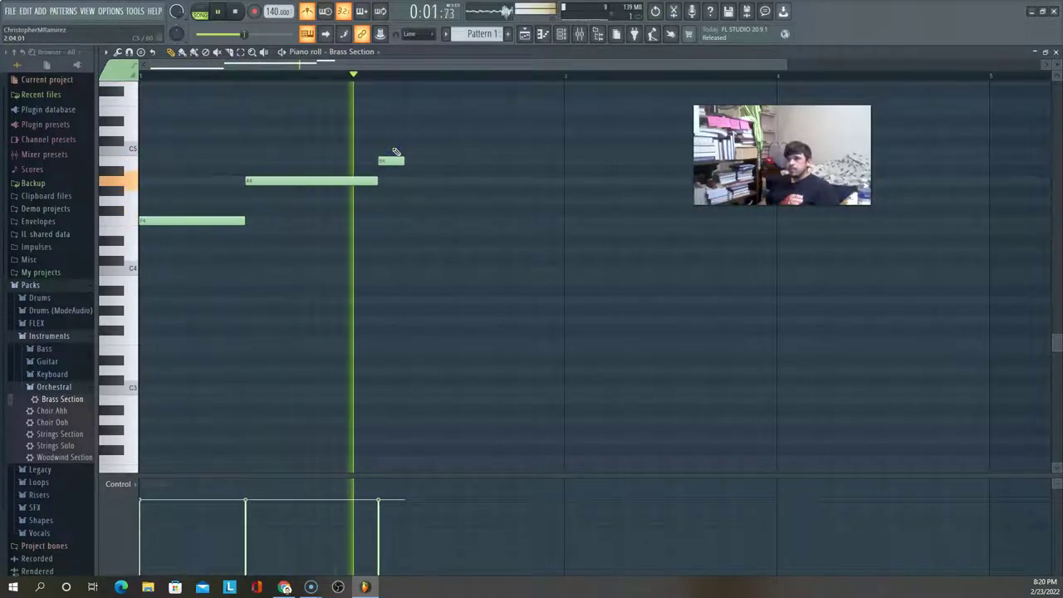
{"action": "key", "text": "space"}
Move the short last note to A#4 and play back the melody
{"action": "left_click", "coordinate": [391, 159]}
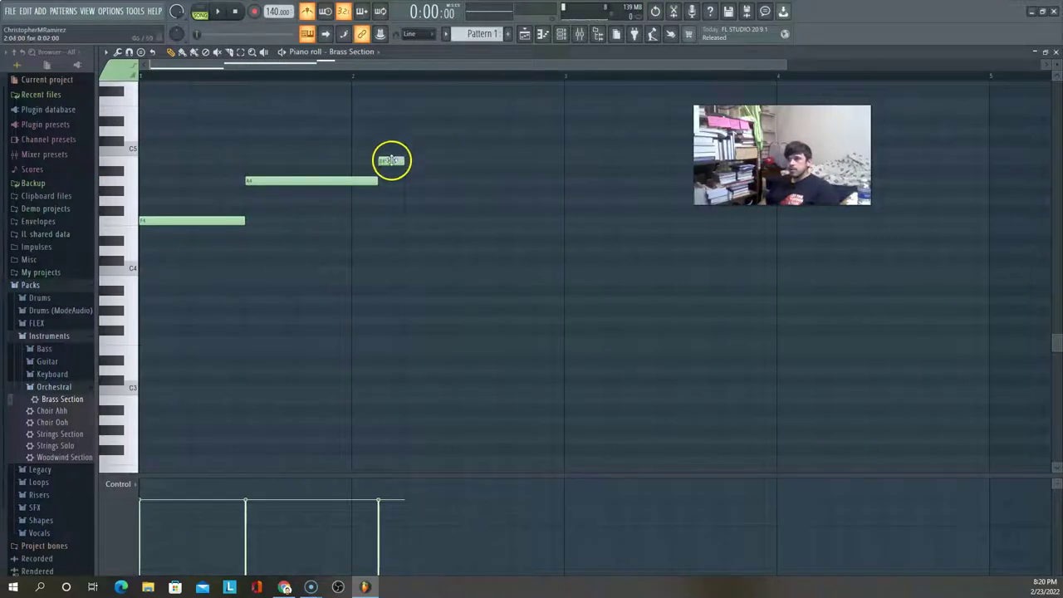
{"action": "left_click_drag", "start_coordinate": [390, 160], "coordinate": [394, 170]}
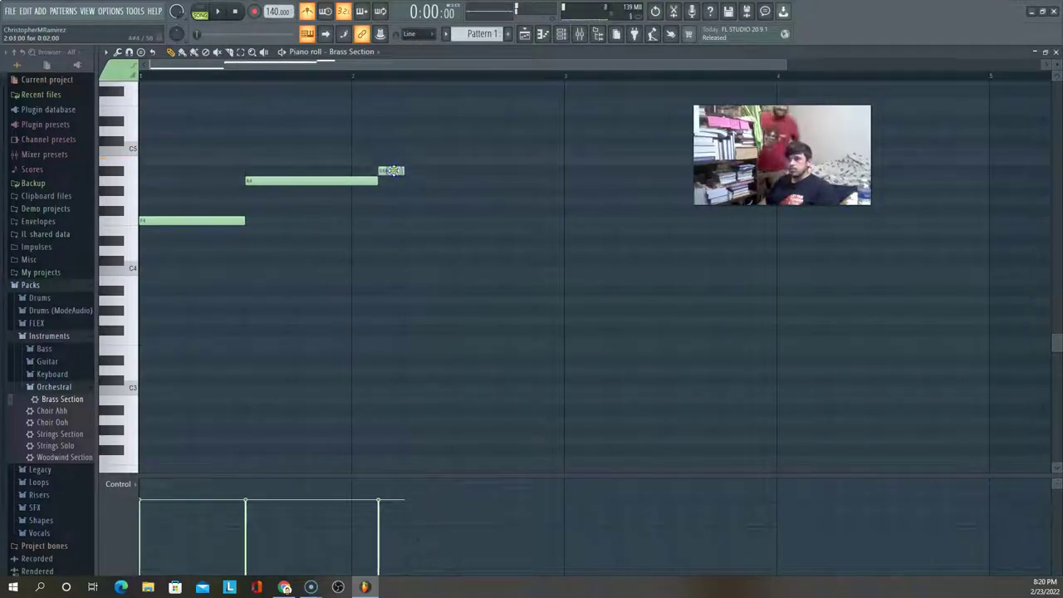
{"action": "key", "text": "space"}
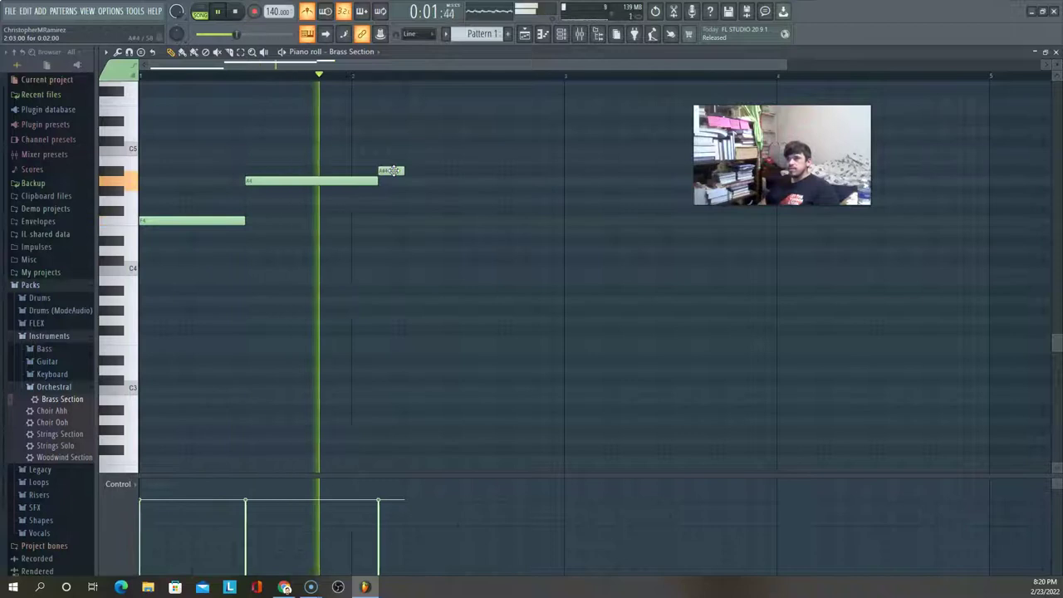
{"action": "key", "text": "space"}
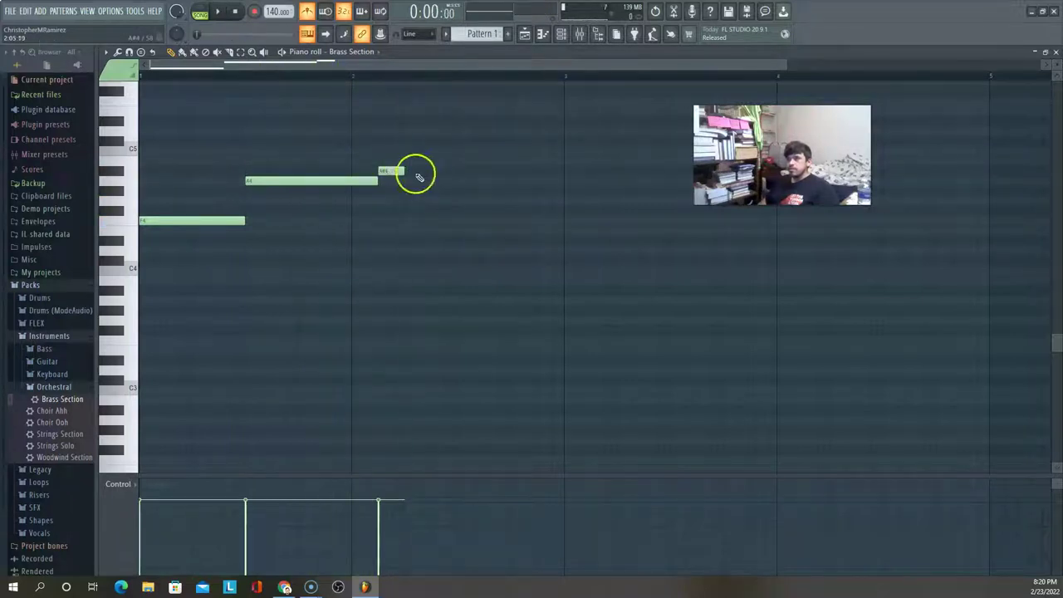
Add a two-step A4 note directly after the A#4 note and play the melody twice
{"action": "left_click", "coordinate": [417, 182]}
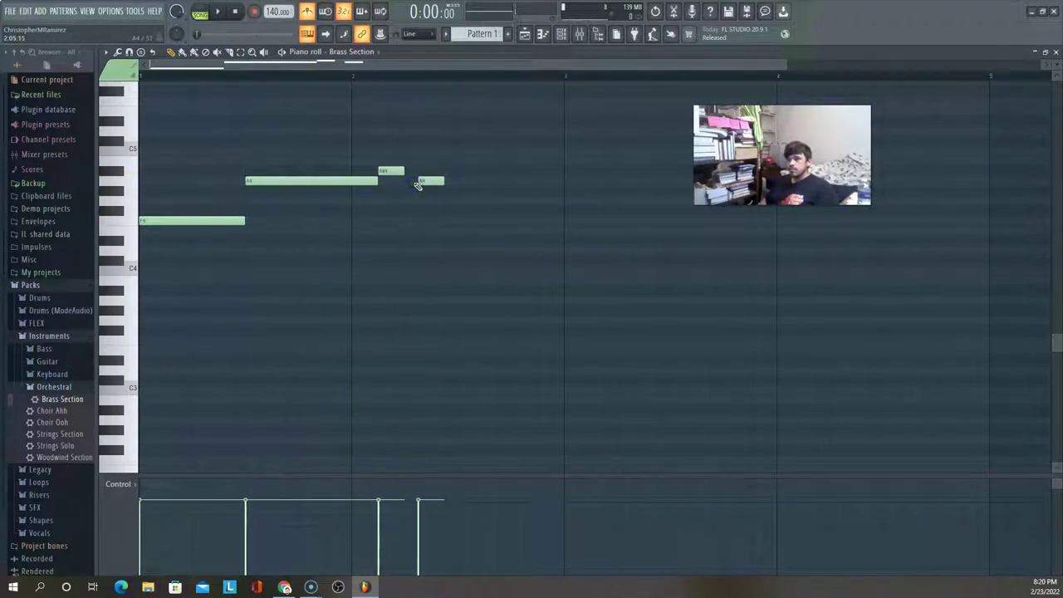
{"action": "left_click_drag", "start_coordinate": [435, 180], "coordinate": [421, 181]}
{"action": "key", "text": "space"}
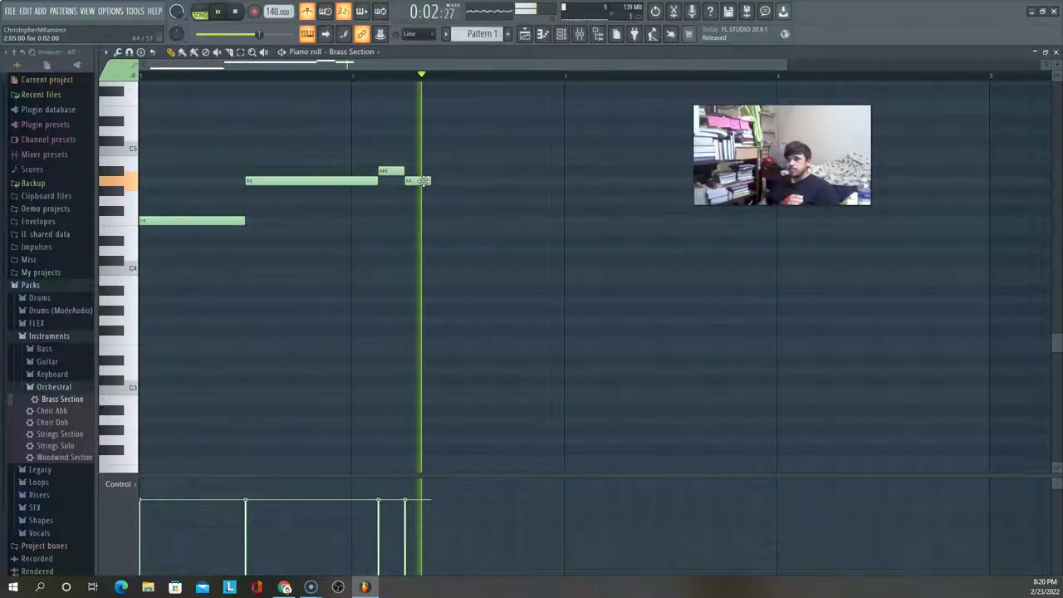
{"action": "key", "text": "space"}
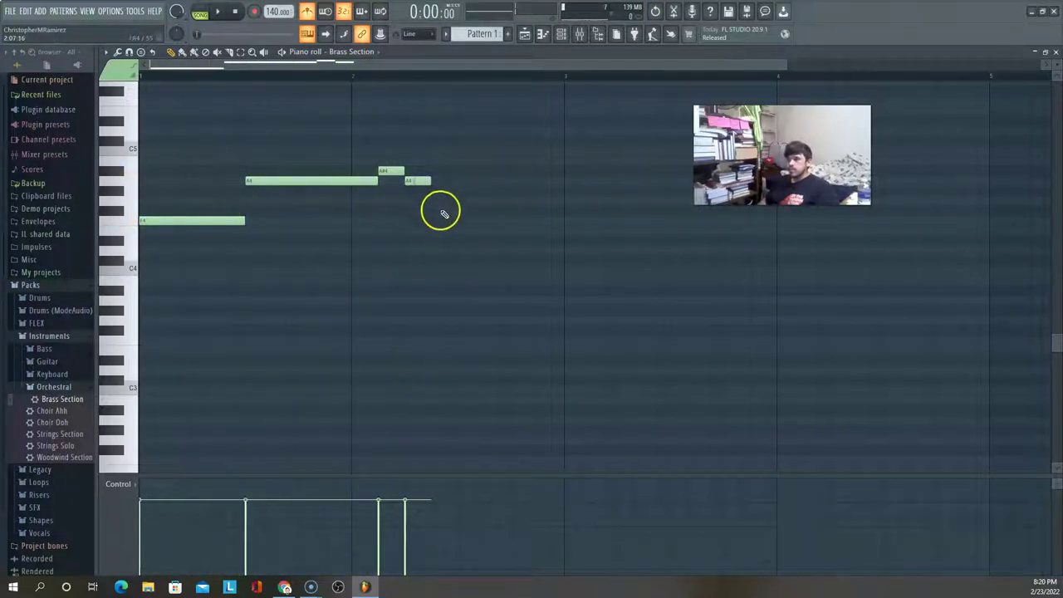
{"action": "key", "text": "space"}
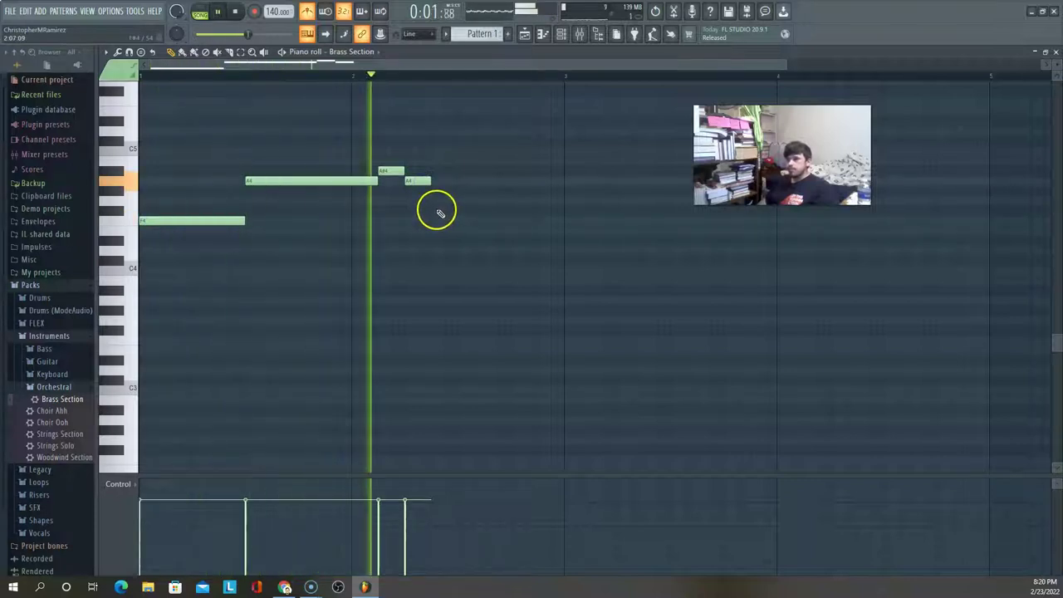
{"action": "key", "text": "space"}
Try an F4 note after the last A4, replace it with a two-step F#4 note, and play the melody
{"action": "left_click", "coordinate": [435, 220]}
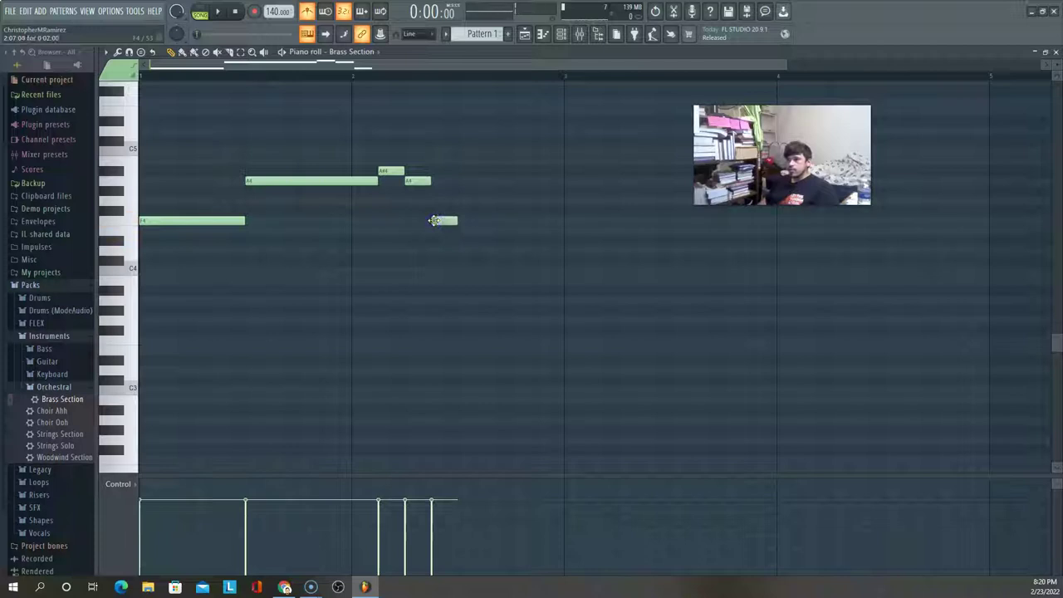
{"action": "right_click", "coordinate": [434, 220]}
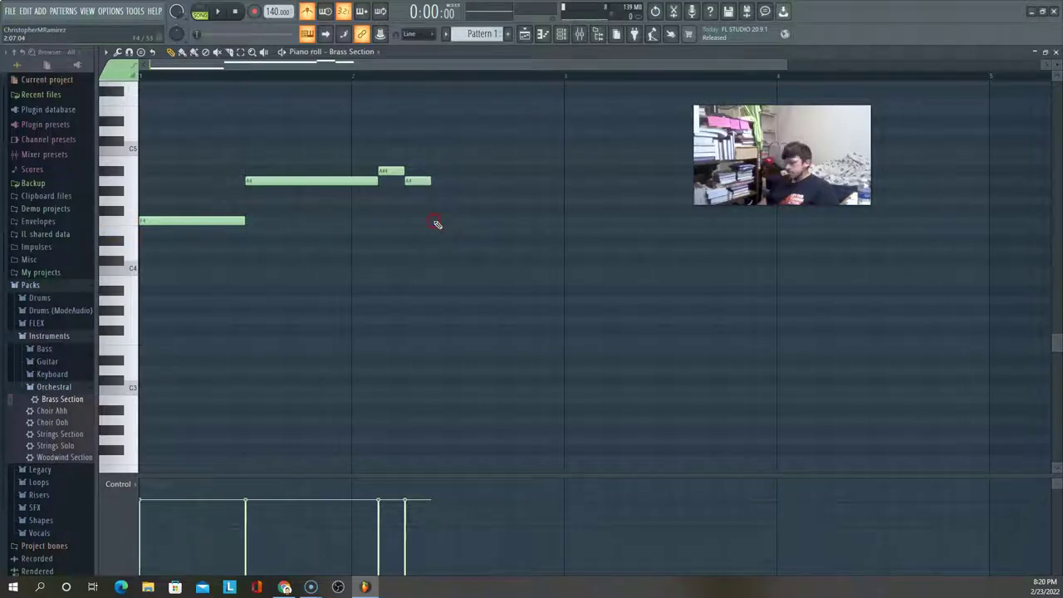
{"action": "left_click", "coordinate": [434, 211]}
{"action": "key", "text": "space"}
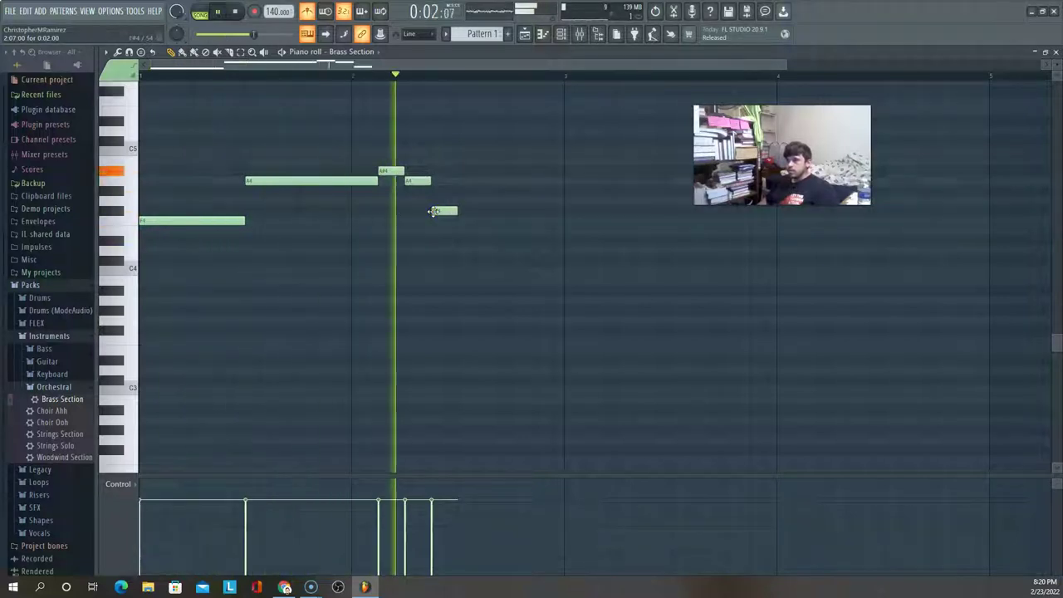
Try the short last note at F4 and play back the melody
{"action": "key", "text": "space"}
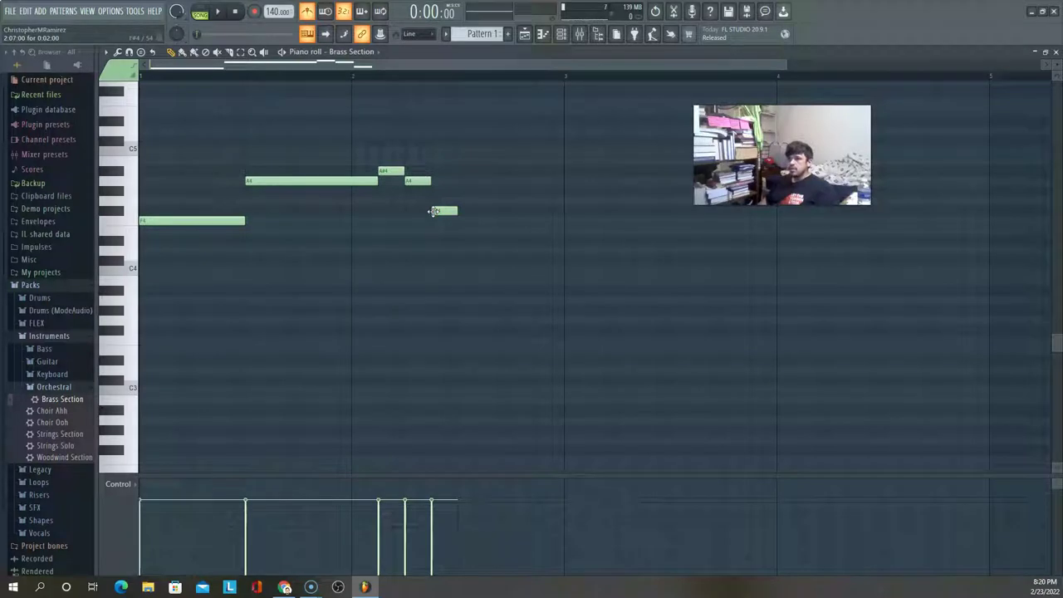
{"action": "mouse_move", "coordinate": [434, 212]}
{"action": "left_mouse_down"}
{"action": "mouse_move", "coordinate": [434, 248]}
{"action": "mouse_move", "coordinate": [434, 201]}
{"action": "mouse_move", "coordinate": [435, 230]}
{"action": "mouse_move", "coordinate": [432, 219]}
{"action": "left_mouse_up"}
{"action": "key", "text": "space"}
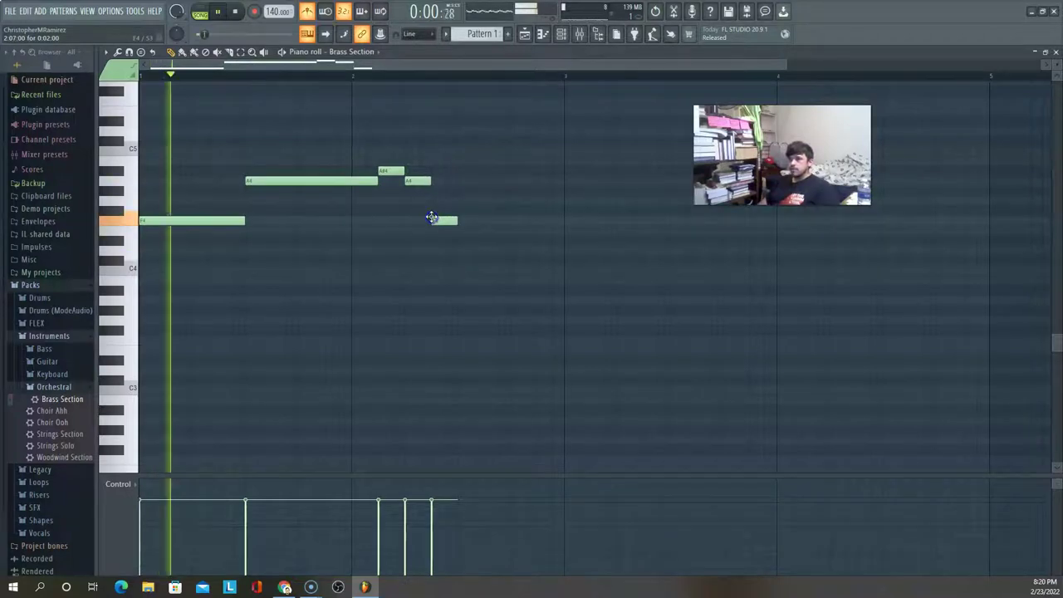
{"action": "key", "text": "space"}
Move the short last note to G#4 and play back the melody
{"action": "left_click", "coordinate": [436, 220]}
{"action": "left_click_drag", "start_coordinate": [436, 220], "coordinate": [434, 191]}
{"action": "key", "text": "space"}
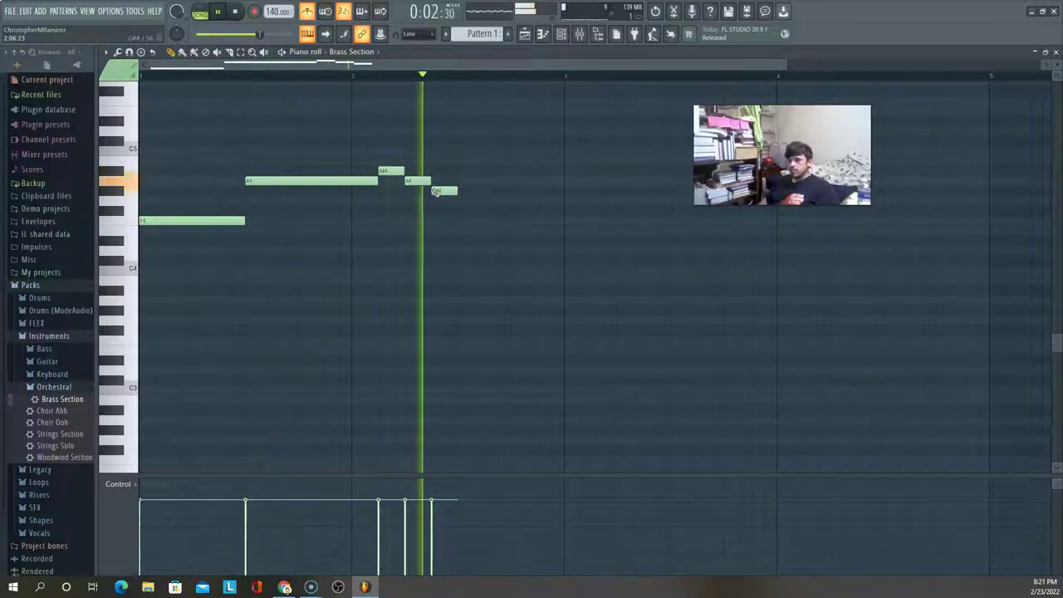
{"action": "key", "text": "space"}
Add a ten-step A4 note directly after the G#4 note, matching the earlier long A4, and play back the melody
{"action": "left_click", "coordinate": [454, 183]}
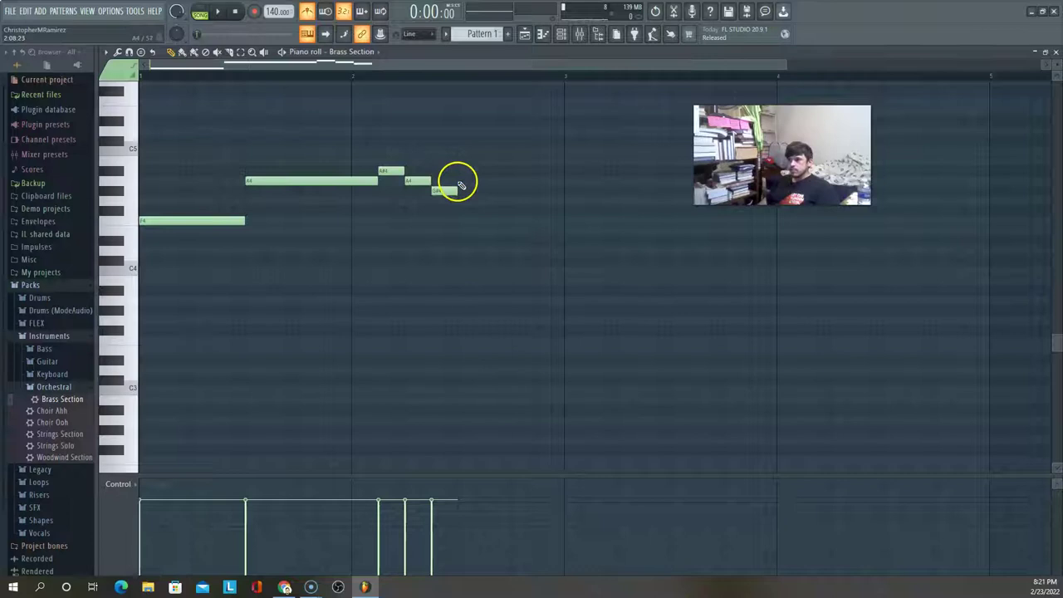
{"action": "left_click", "coordinate": [312, 180]}
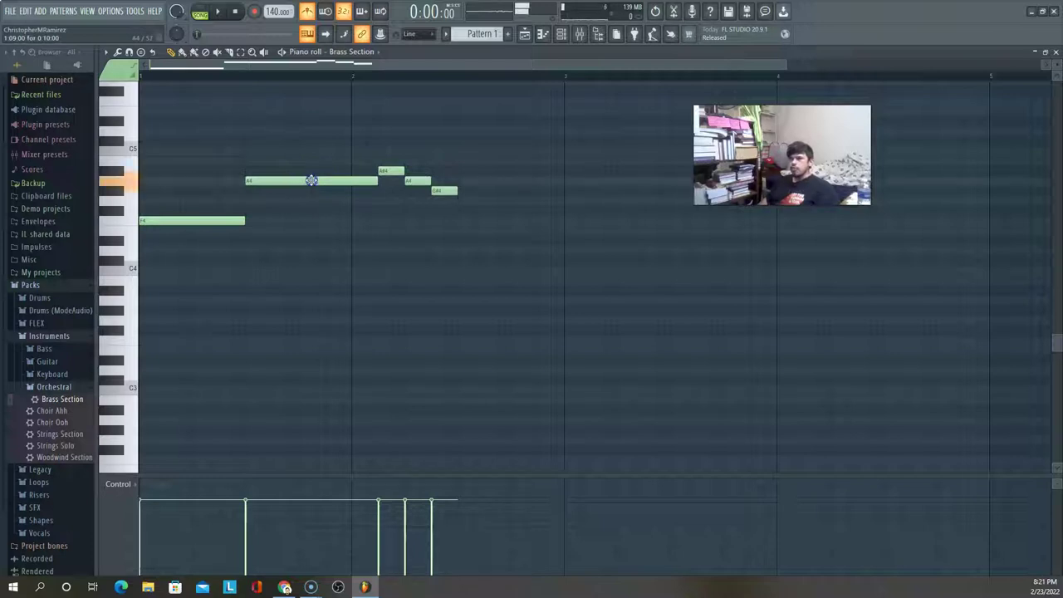
{"action": "left_click", "coordinate": [463, 180]}
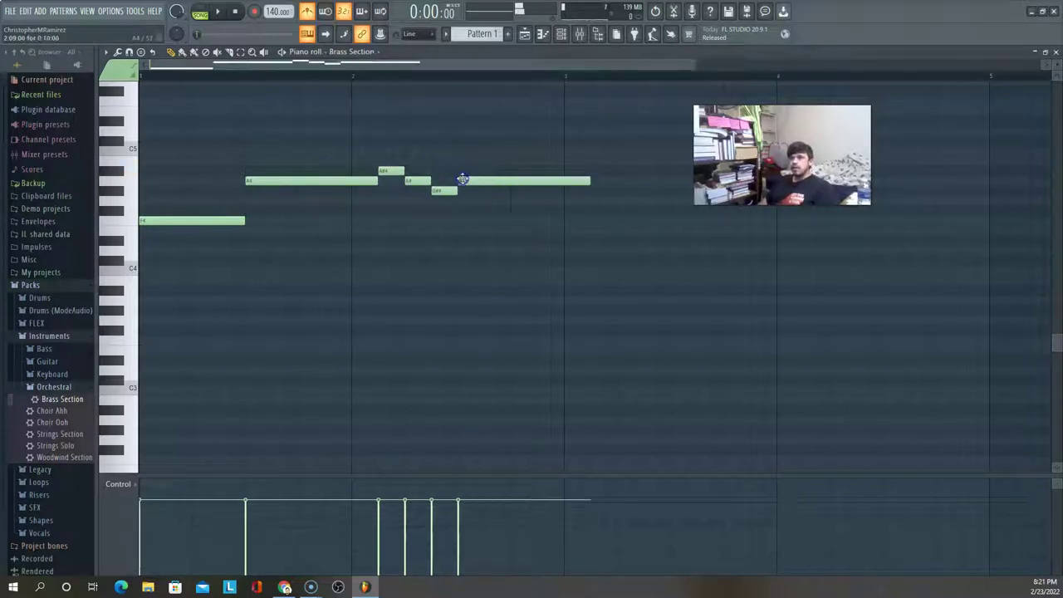
{"action": "key", "text": "space"}
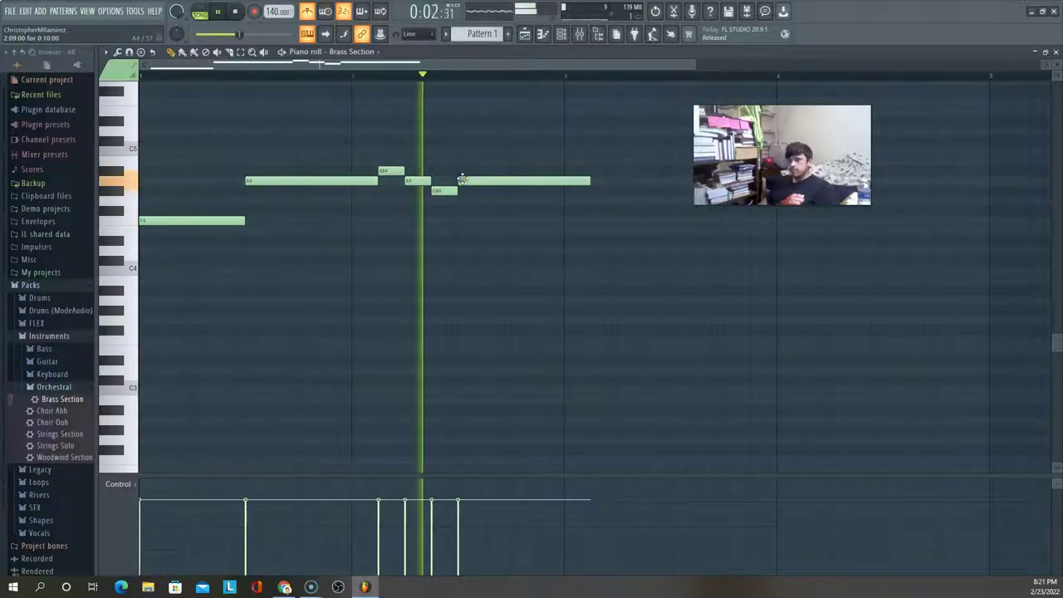
{"action": "key", "text": "space"}
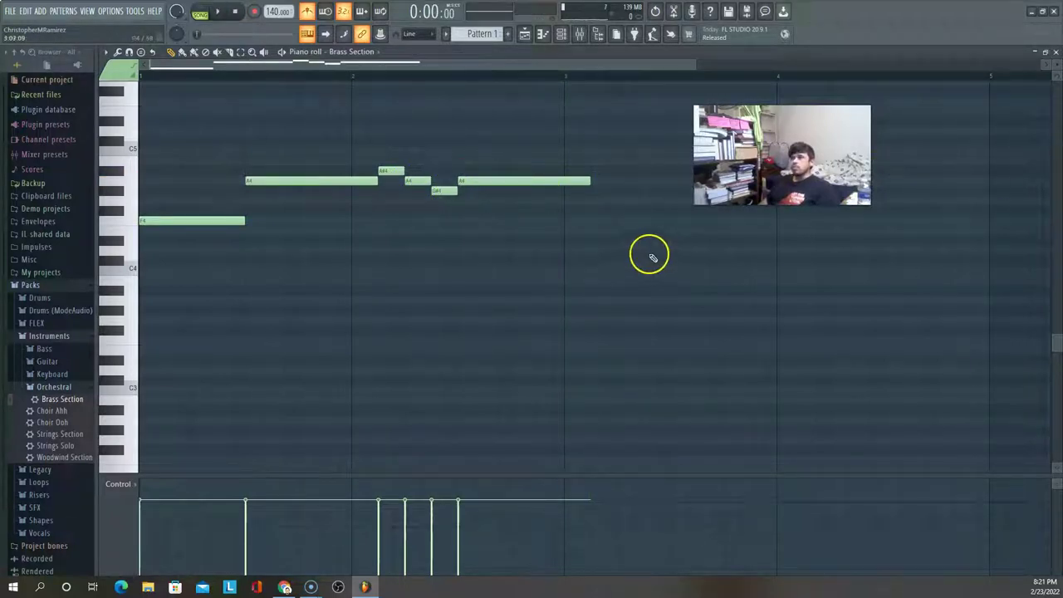
Duplicate the five notes from the first long A4 to the last A4, place the copy directly after them, and deselect it
{"action": "left_click", "coordinate": [658, 209]}
{"action": "right_click", "coordinate": [663, 210]}
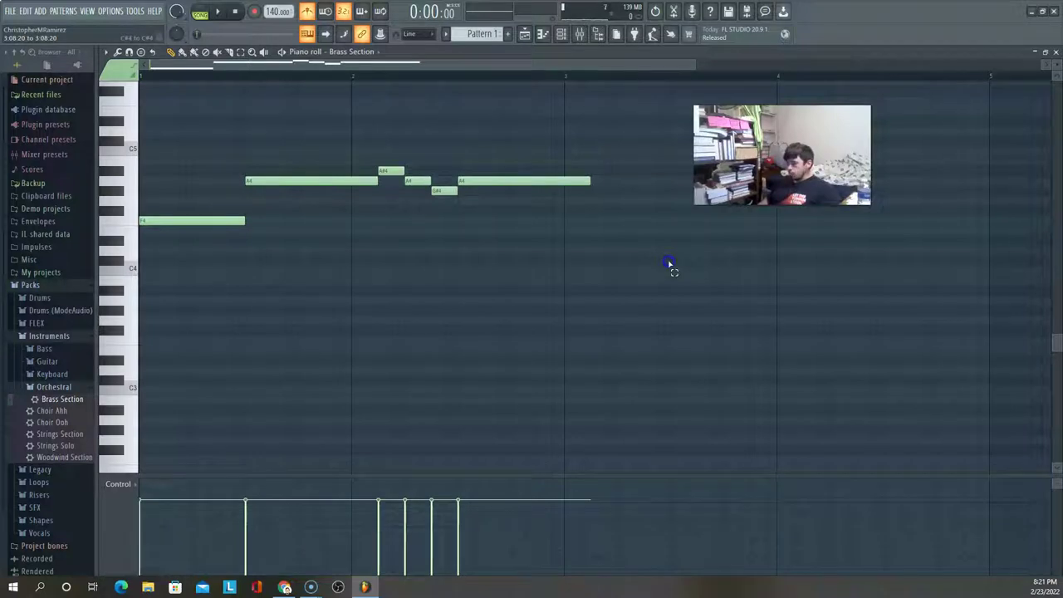
{"action": "left_click_drag", "start_coordinate": [670, 264], "coordinate": [266, 127]}
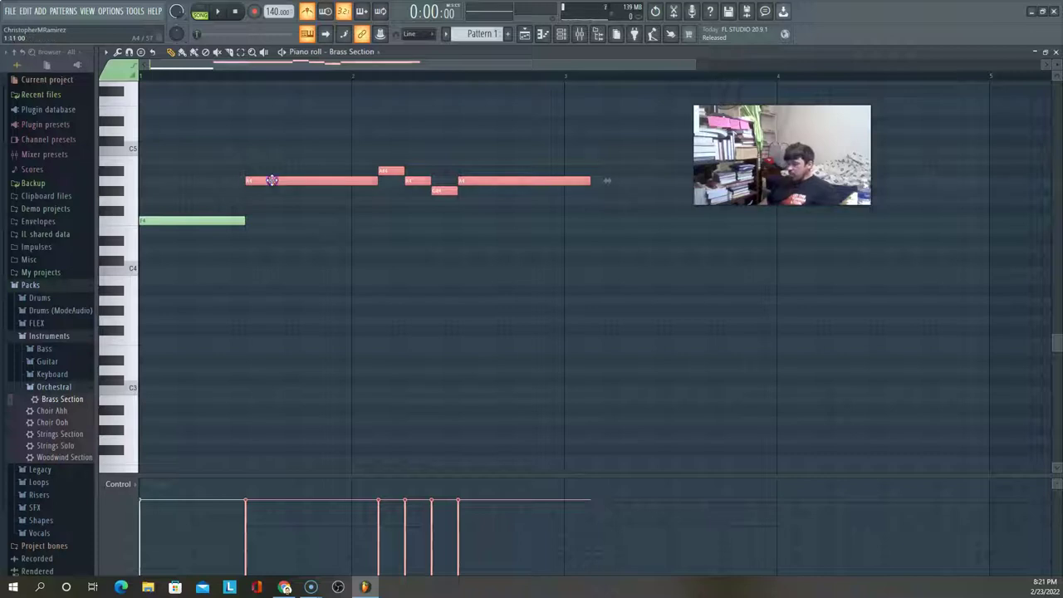
{"action": "left_click_drag", "start_coordinate": [272, 180], "coordinate": [623, 160]}
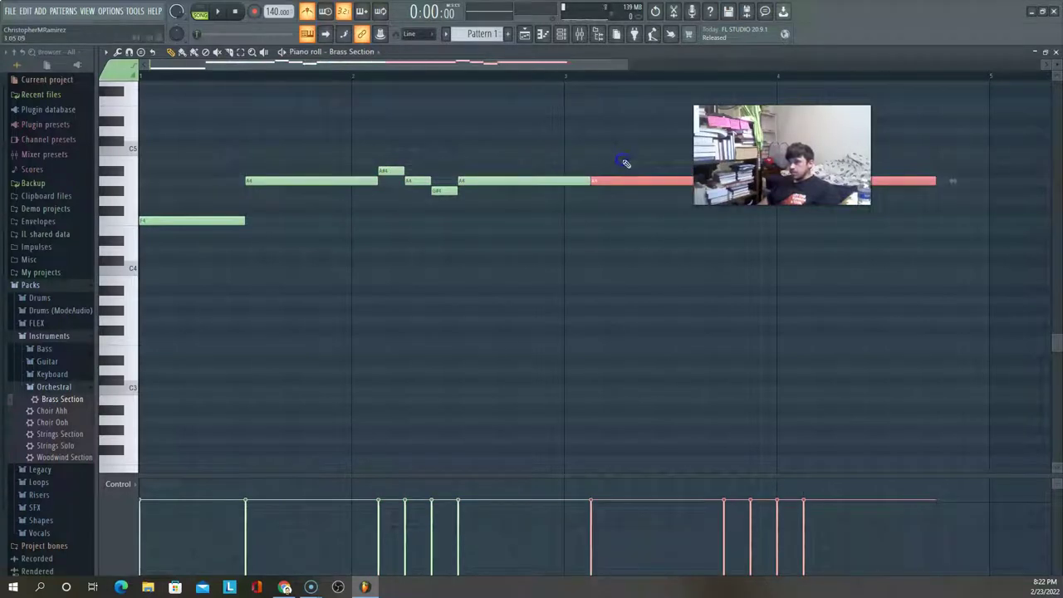
{"action": "left_click", "coordinate": [676, 221]}
{"action": "right_click", "coordinate": [678, 222]}
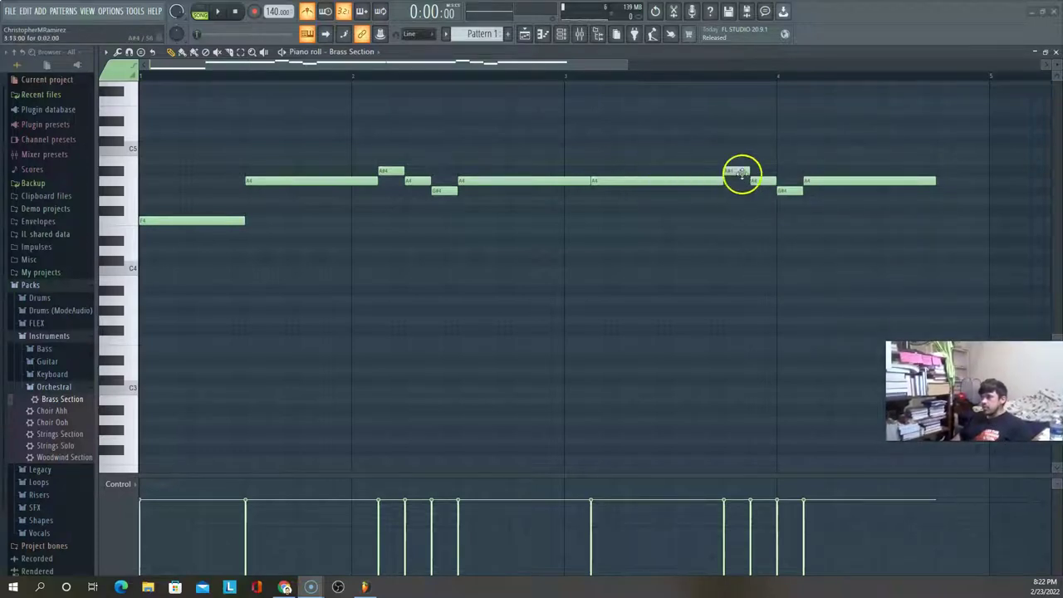
Delete the copied phrase's first long A4 note, and try deleting its last A4 note before undoing that deletion
{"action": "right_click", "coordinate": [688, 183]}
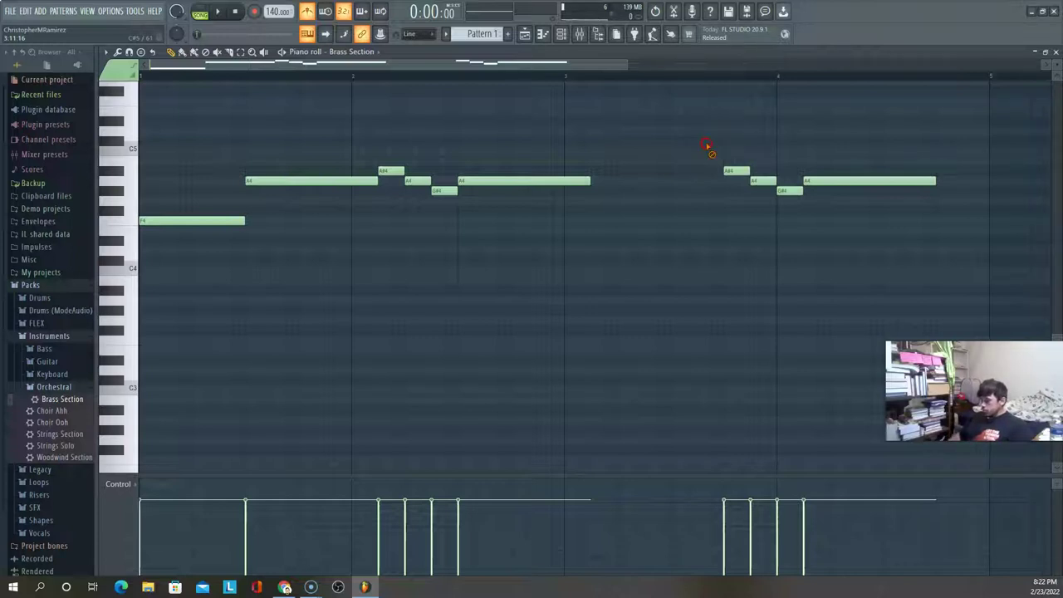
{"action": "right_click", "coordinate": [860, 186]}
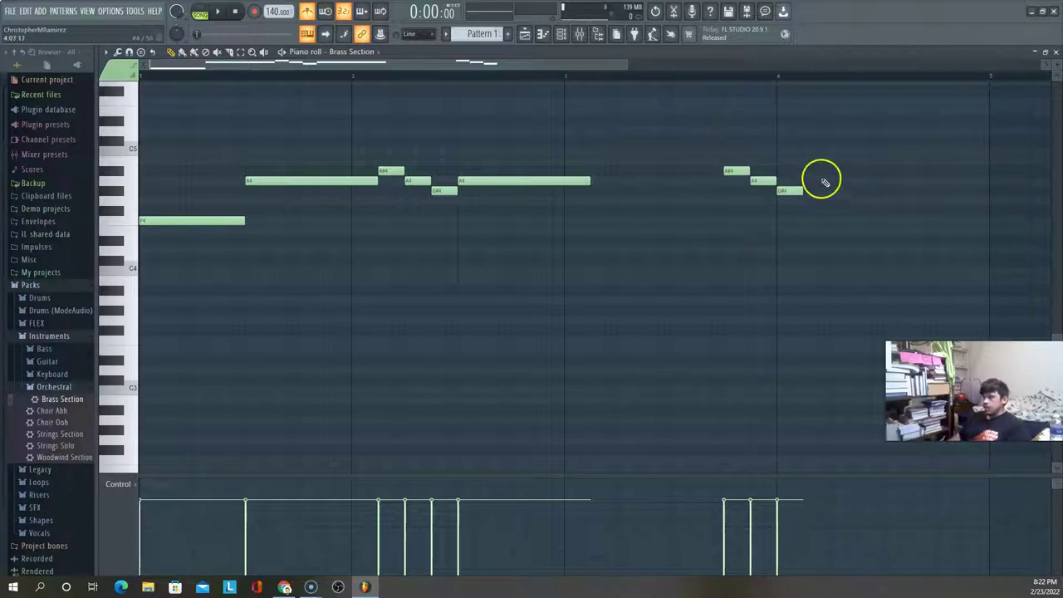
{"action": "left_click", "coordinate": [25, 11]}
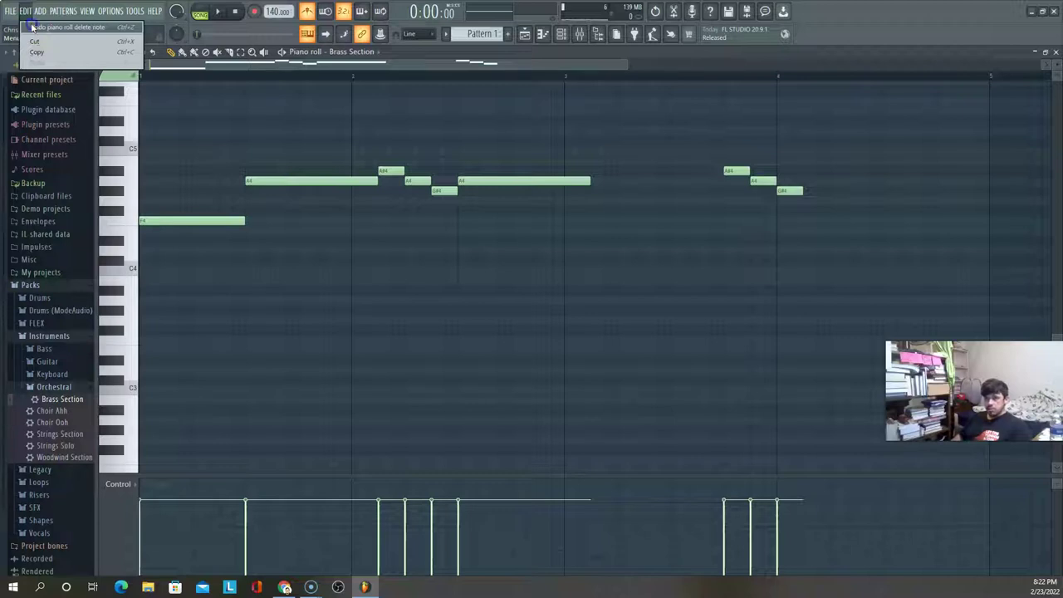
{"action": "left_click", "coordinate": [32, 28]}
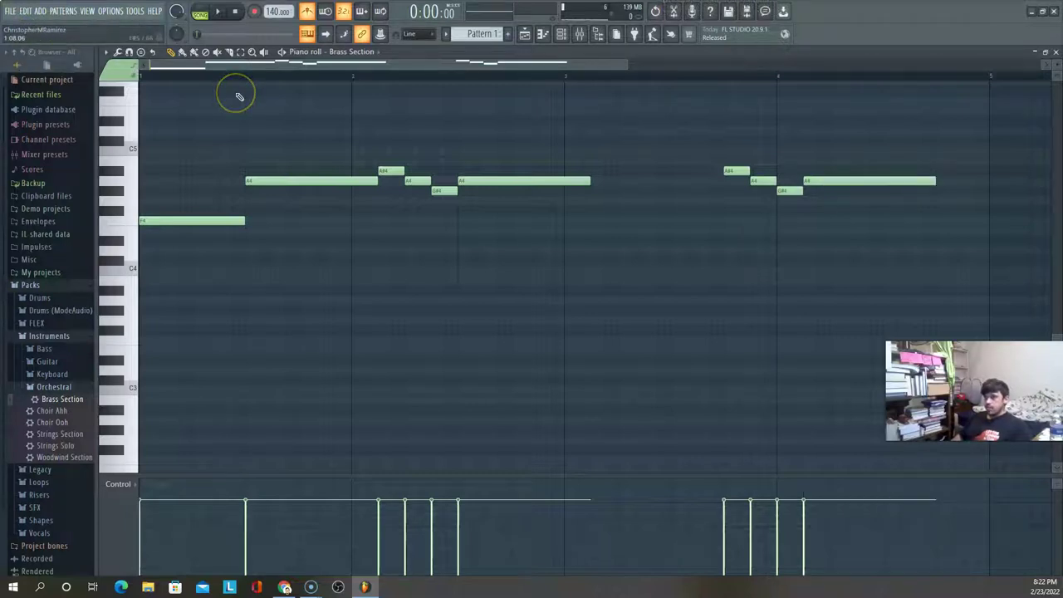
Start saving the project and create a new folder on the Desktop for it
{"action": "left_click", "coordinate": [11, 12]}
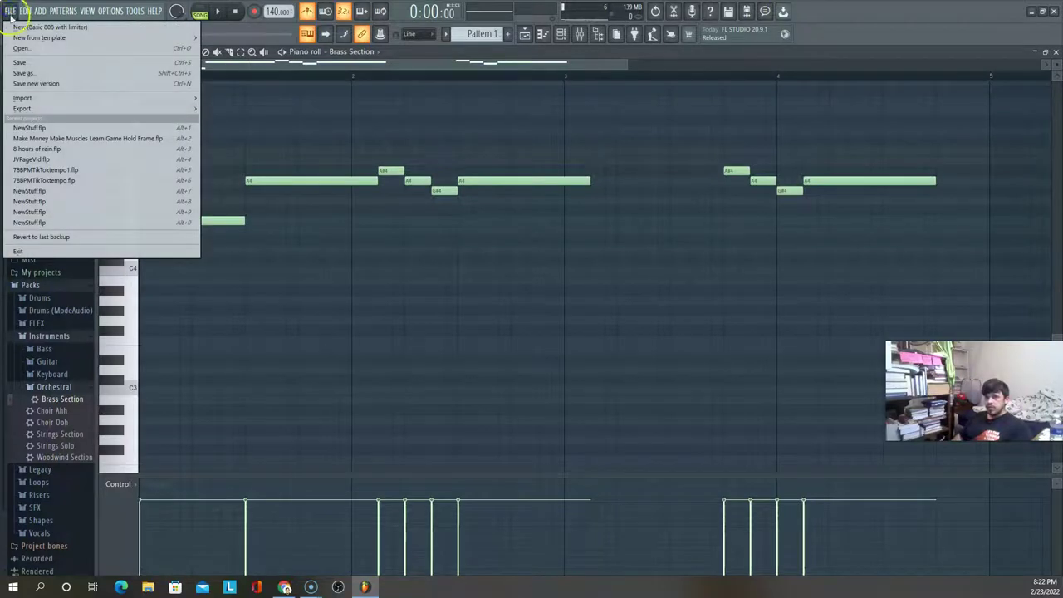
{"action": "left_click", "coordinate": [21, 64]}
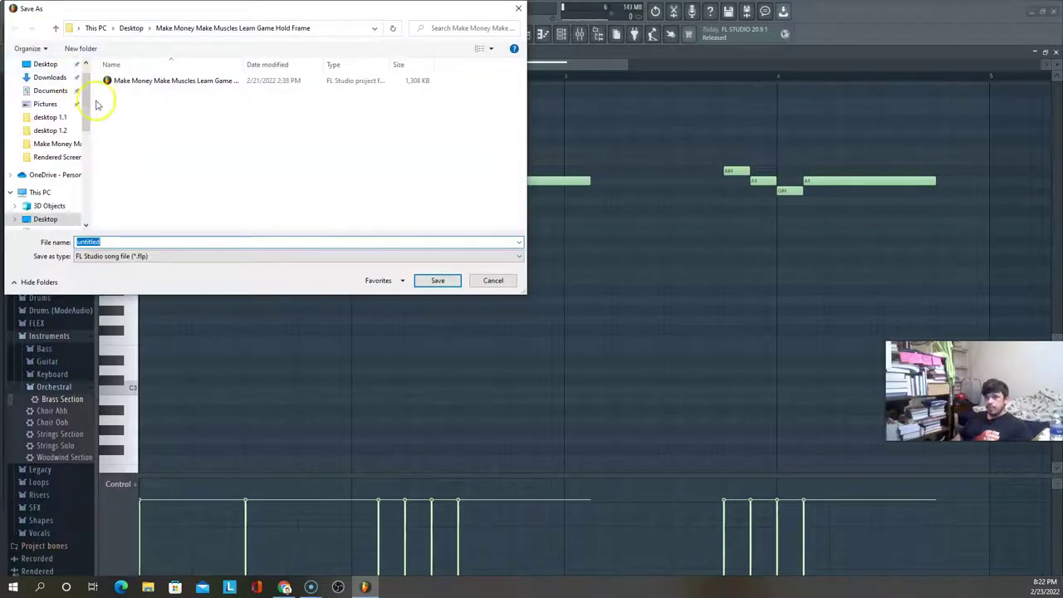
{"action": "left_click", "coordinate": [39, 64]}
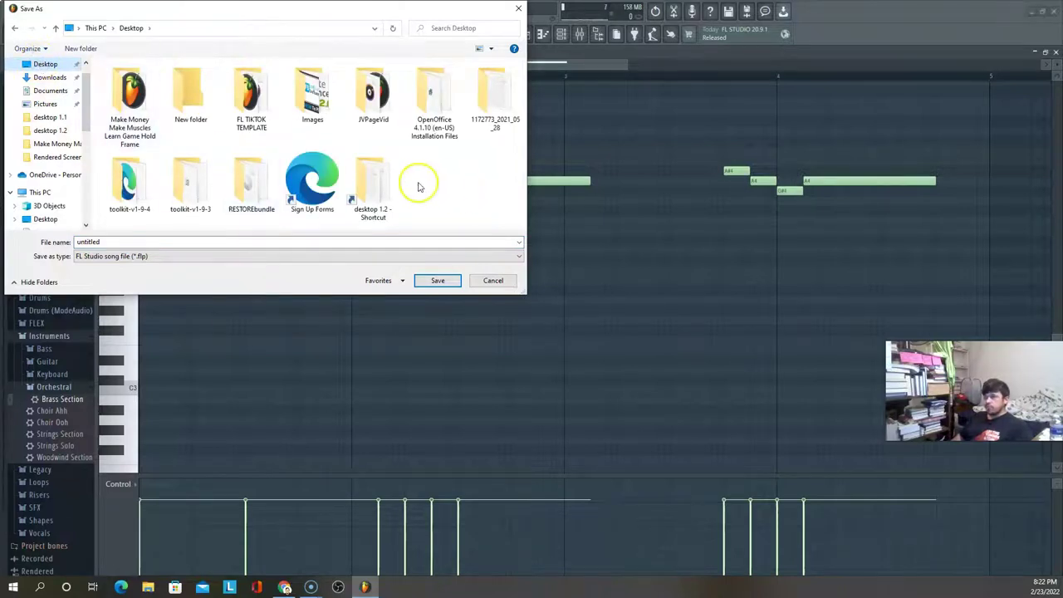
{"action": "right_click", "coordinate": [420, 184]}
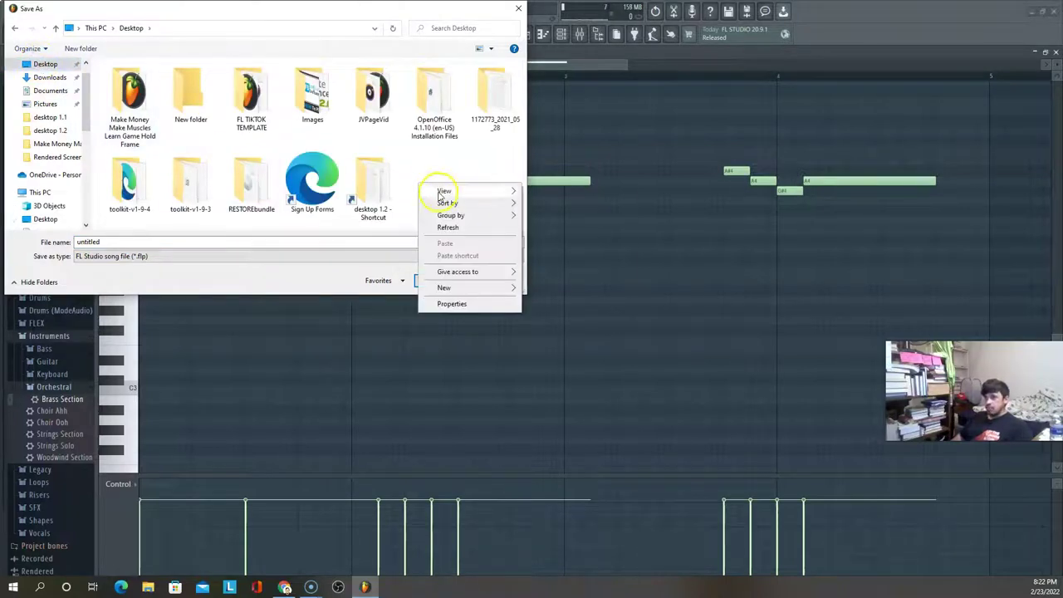
{"action": "mouse_move", "coordinate": [440, 195]}
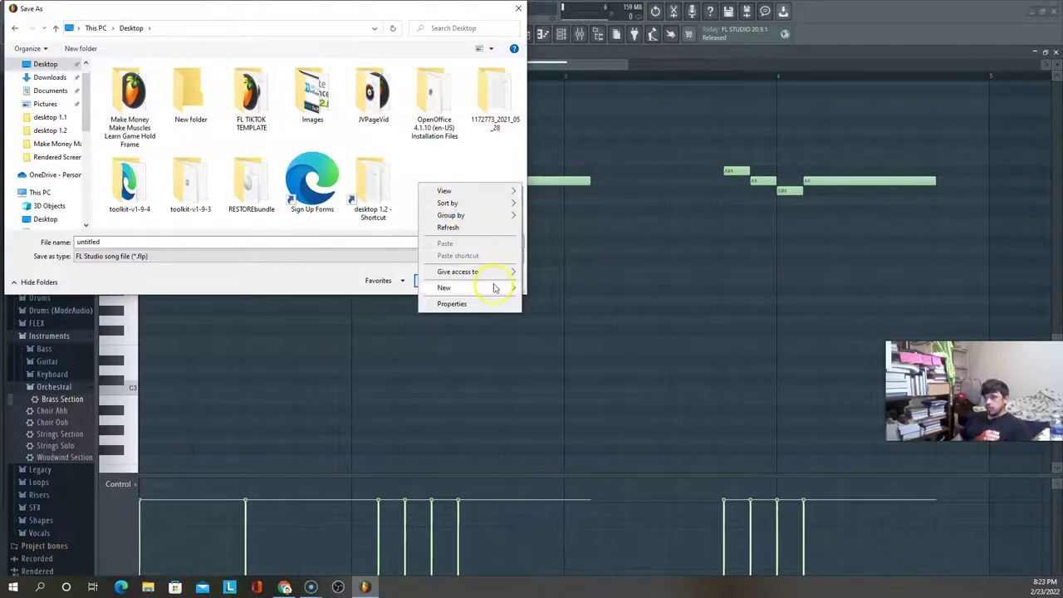
{"action": "mouse_move", "coordinate": [485, 288]}
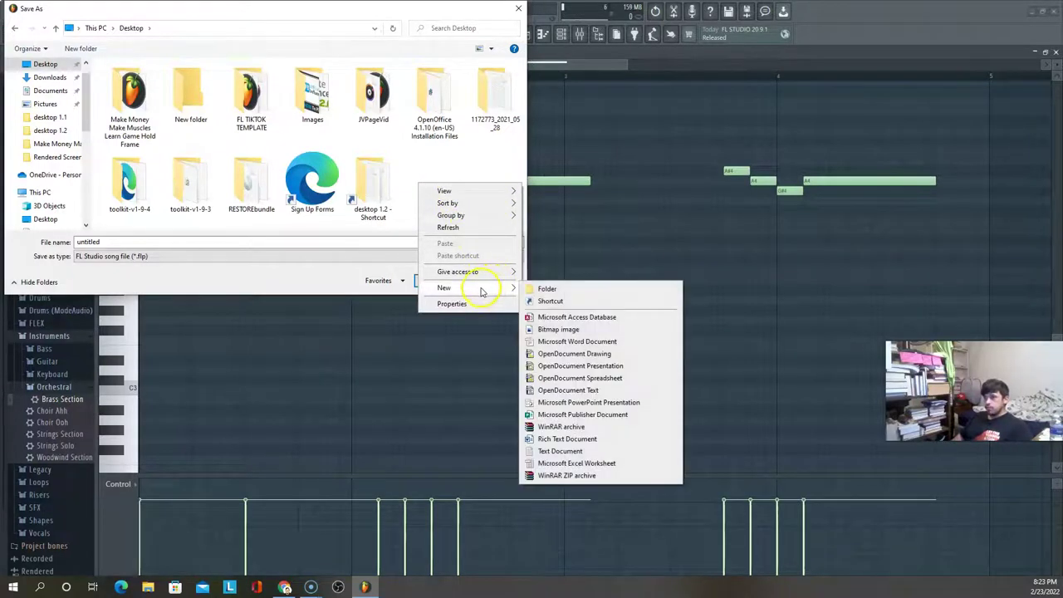
{"action": "left_click", "coordinate": [555, 290]}
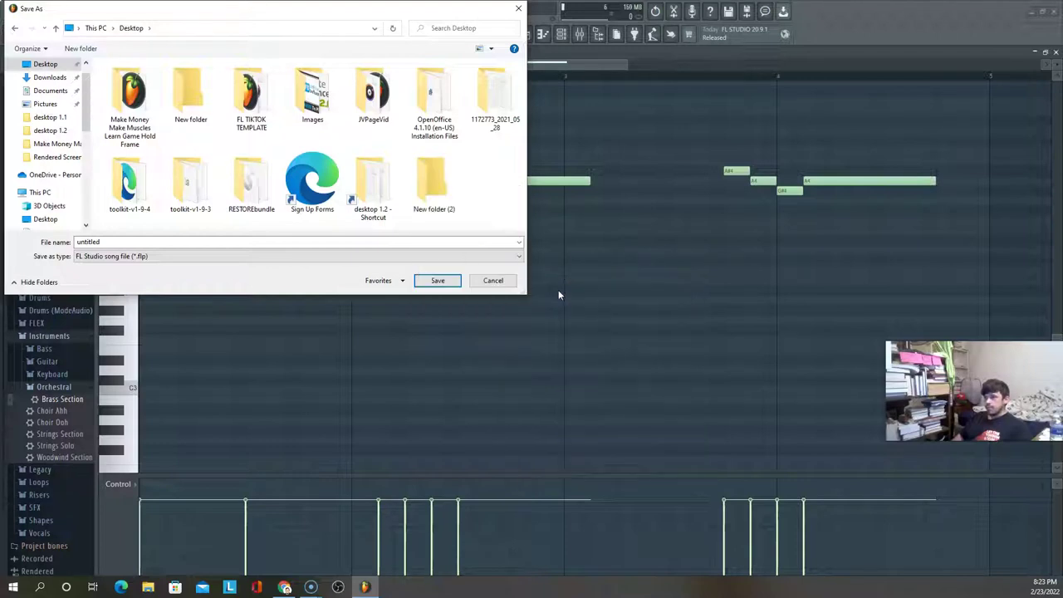
Rename the new folder to Beat Test and save the project inside it as an FL Studio song file named untitled
{"action": "left_click", "coordinate": [421, 171]}
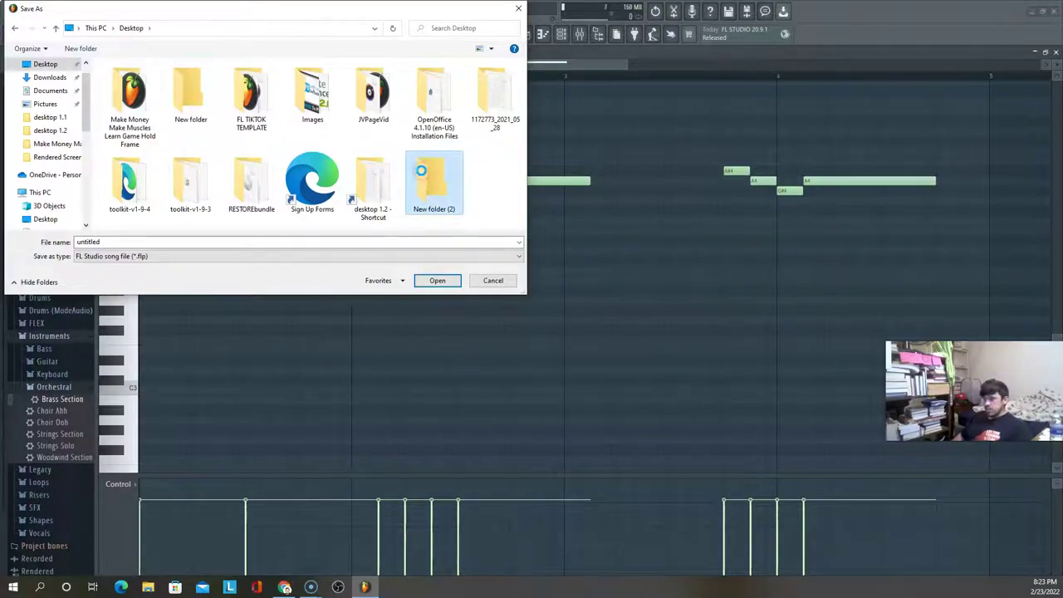
{"action": "right_click", "coordinate": [421, 170]}
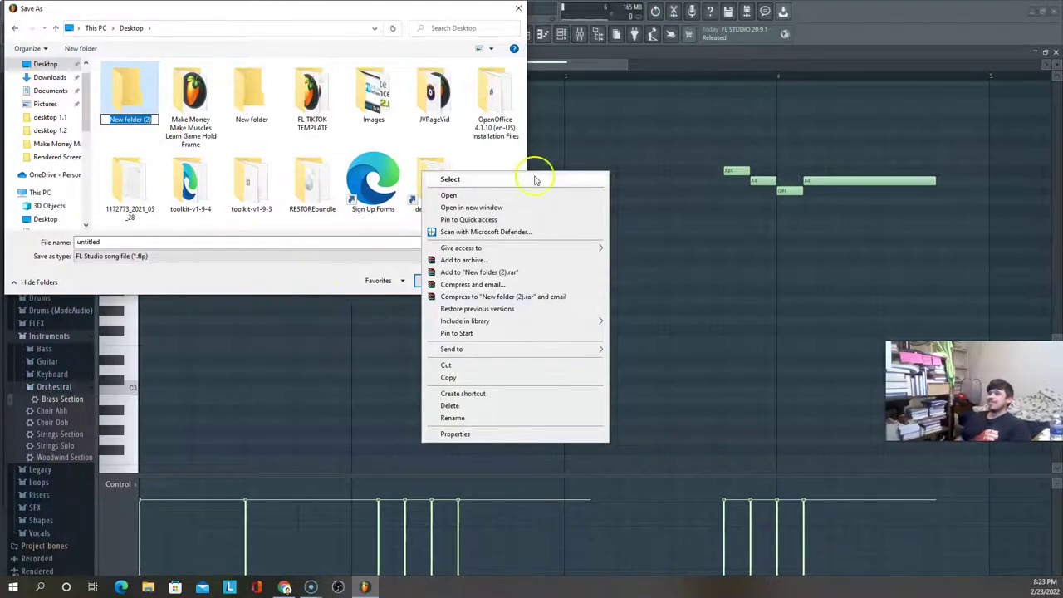
{"action": "left_click", "coordinate": [138, 143]}
{"action": "left_click", "coordinate": [129, 110]}
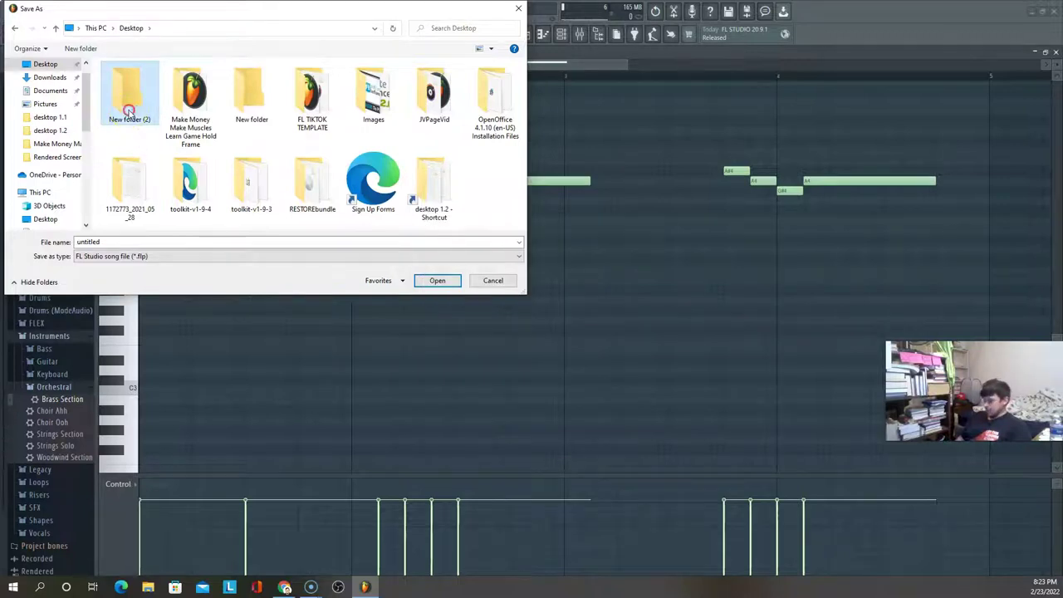
{"action": "right_click", "coordinate": [130, 111]}
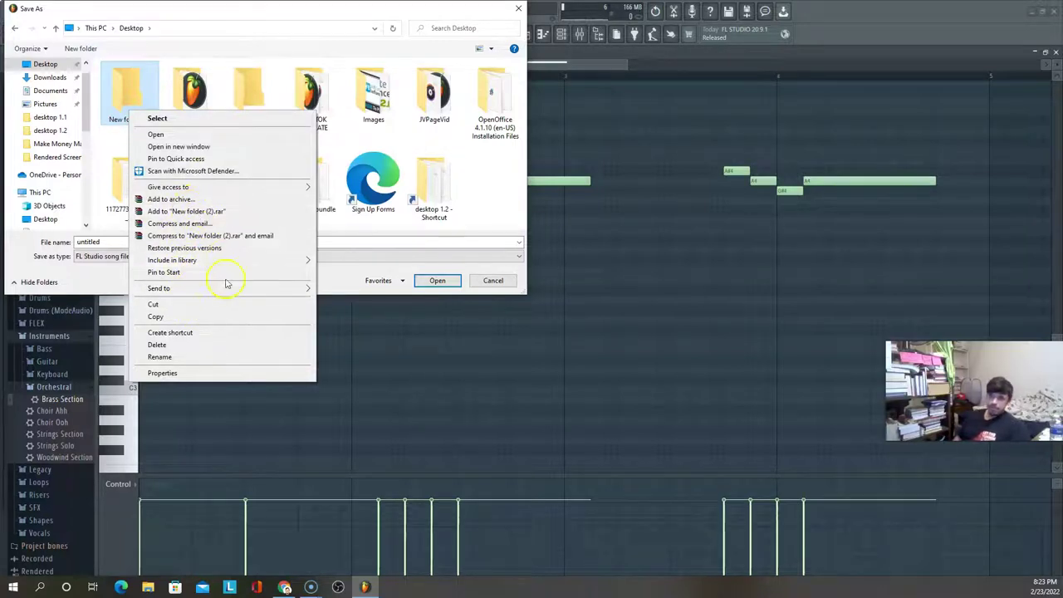
{"action": "mouse_move", "coordinate": [243, 294]}
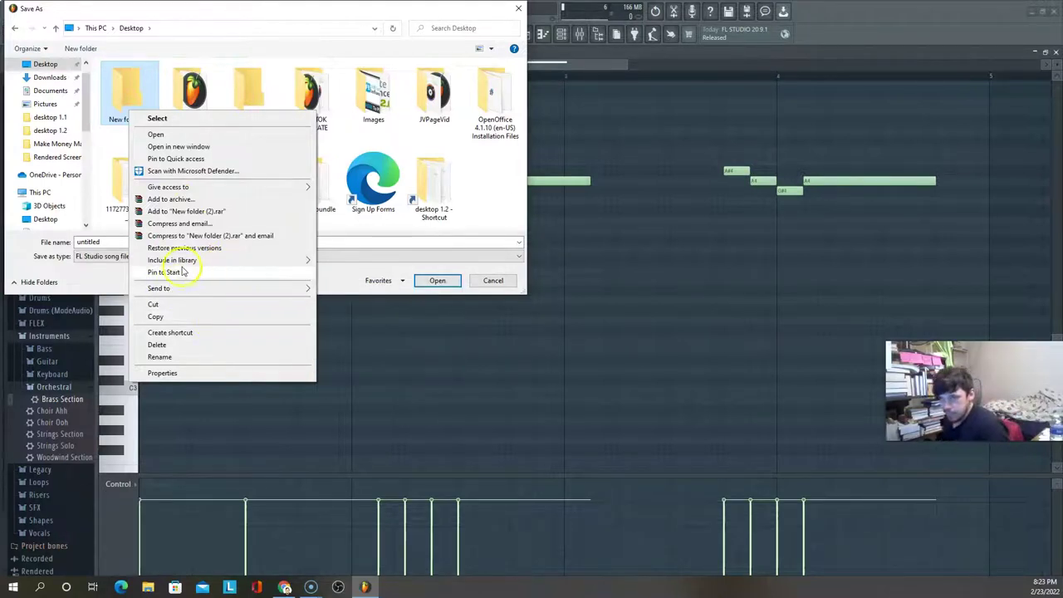
{"action": "left_click", "coordinate": [174, 358]}
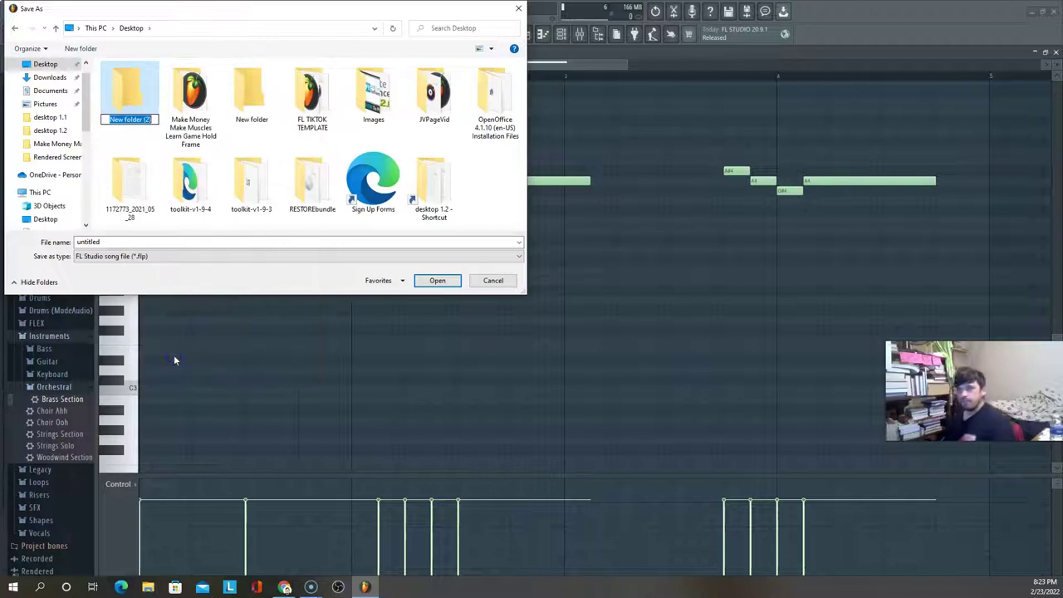
{"action": "type", "text": "Be"}
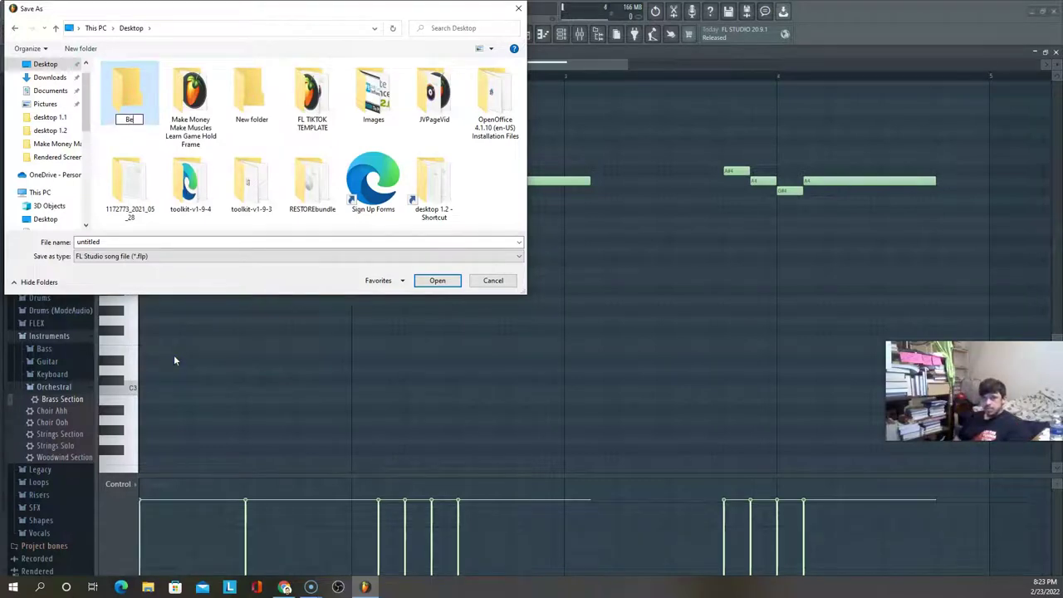
{"action": "type", "text": "at Test"}
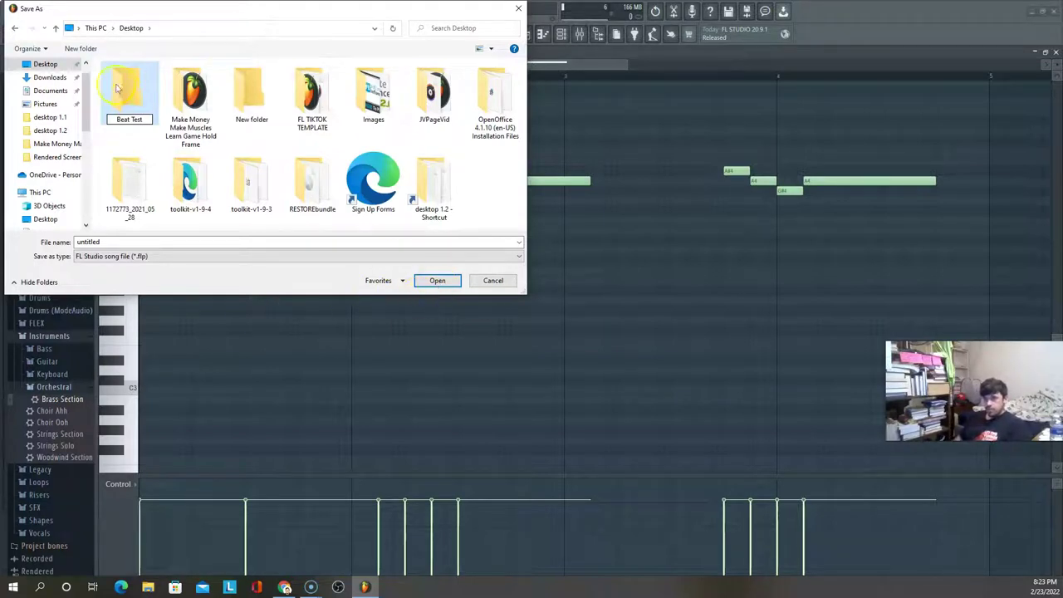
{"action": "left_click", "coordinate": [153, 123]}
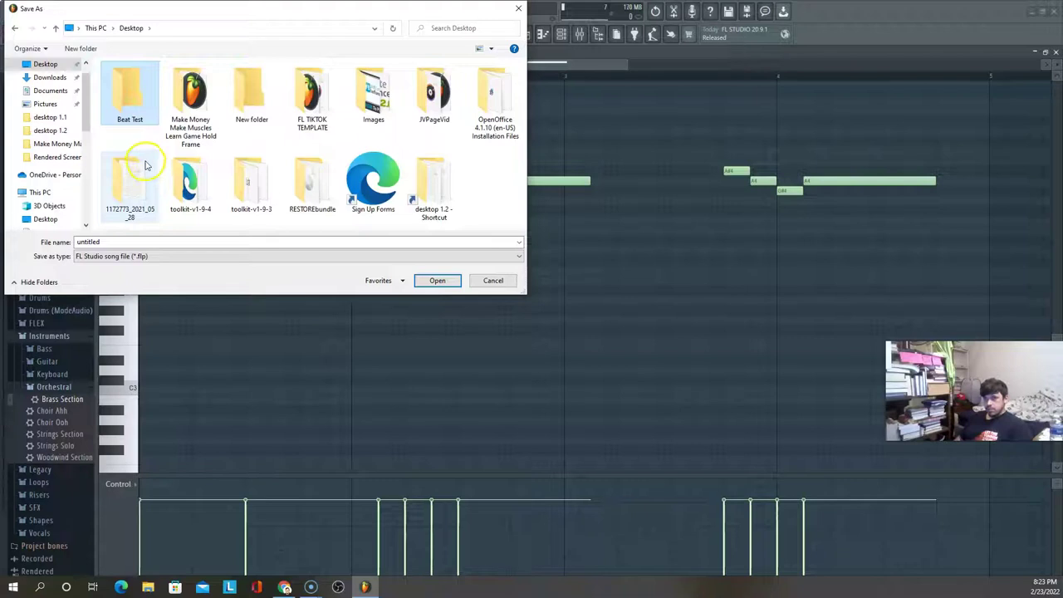
{"action": "double_click", "coordinate": [130, 84]}
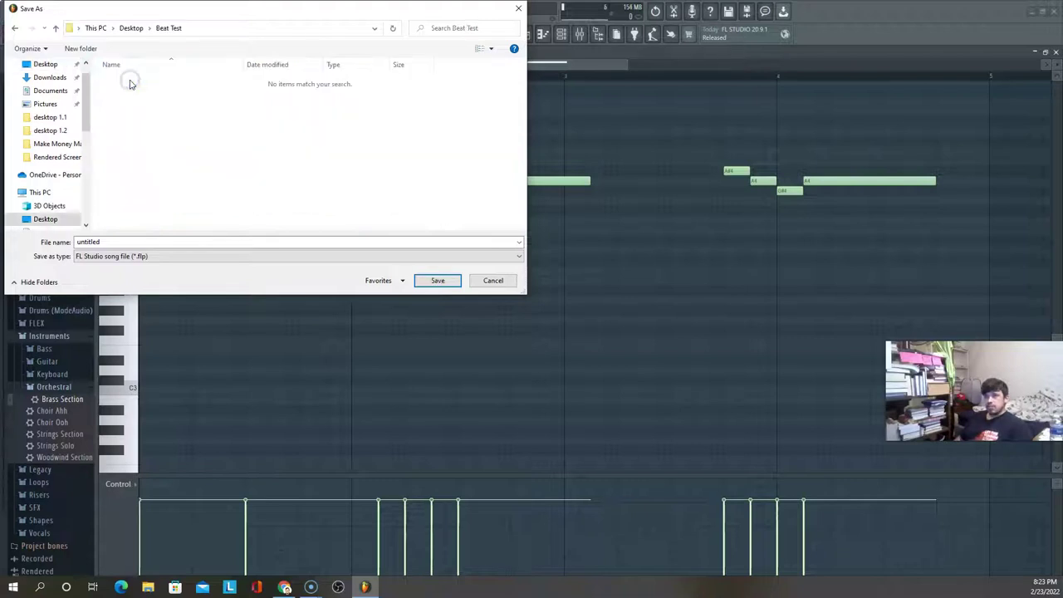
{"action": "left_click", "coordinate": [438, 281]}
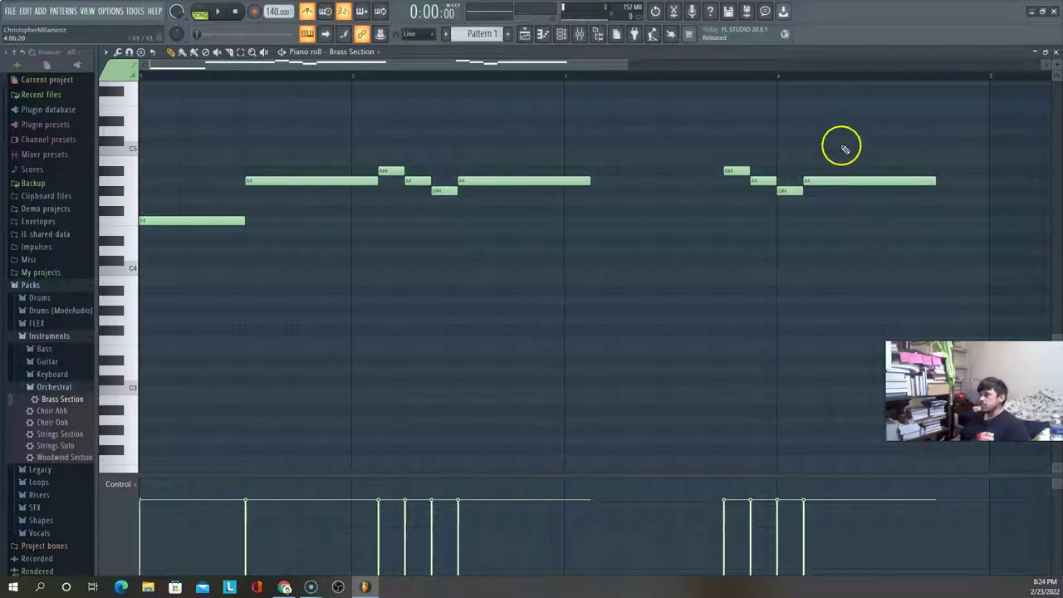
Add a ten-step C#5 note shortly after the last A4 note, just before bar 5
{"action": "left_click", "coordinate": [956, 139]}
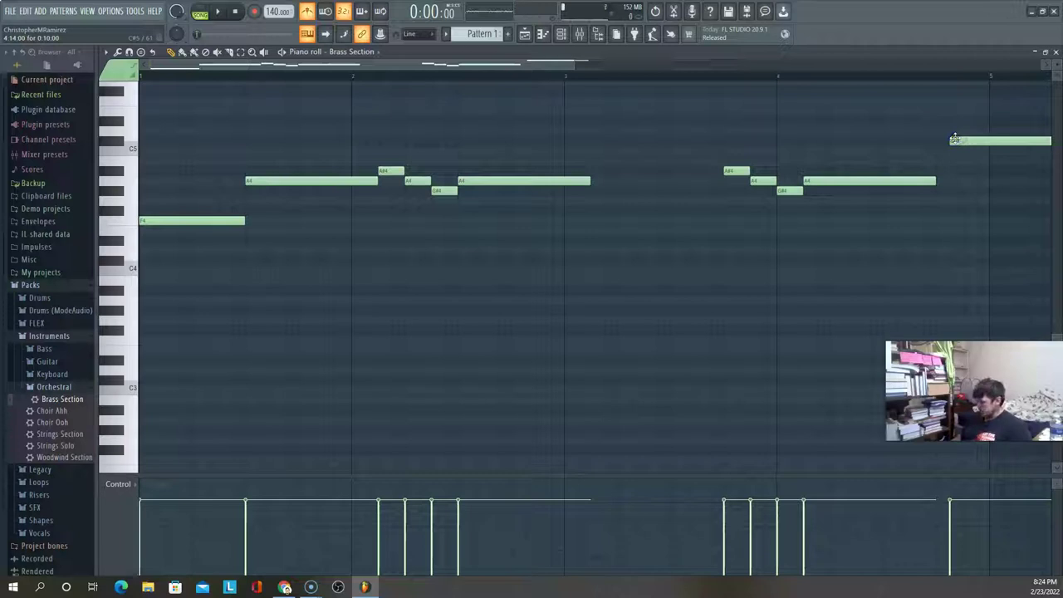
Delete the C#5 note and move the last four-note phrase earlier to start at step 3 of bar 3, directly after the long A4
{"action": "right_click", "coordinate": [955, 139]}
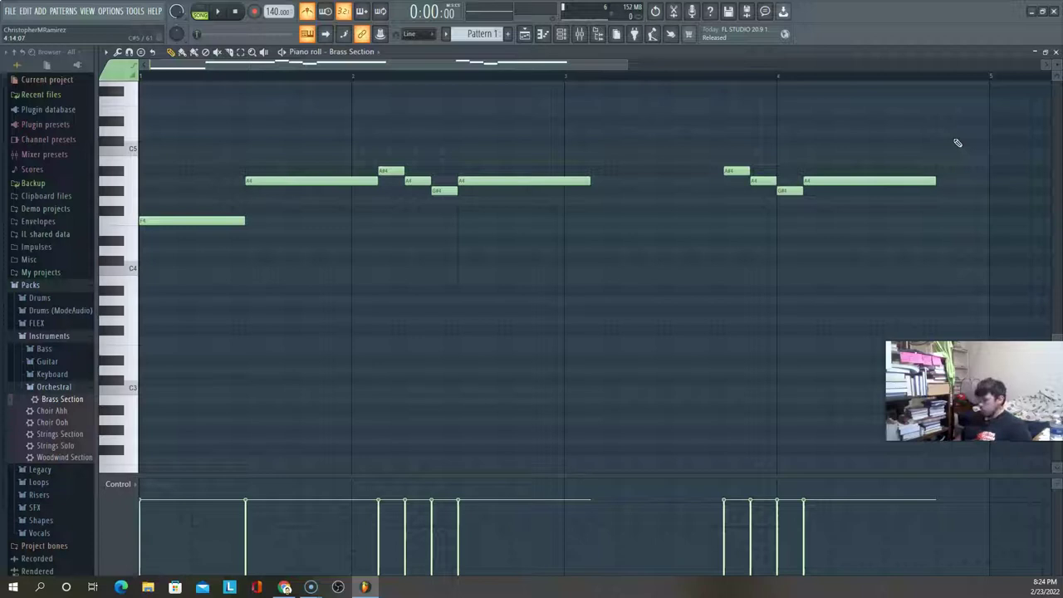
{"action": "left_click_drag", "start_coordinate": [953, 137], "coordinate": [728, 214]}
{"action": "left_click", "coordinate": [730, 171]}
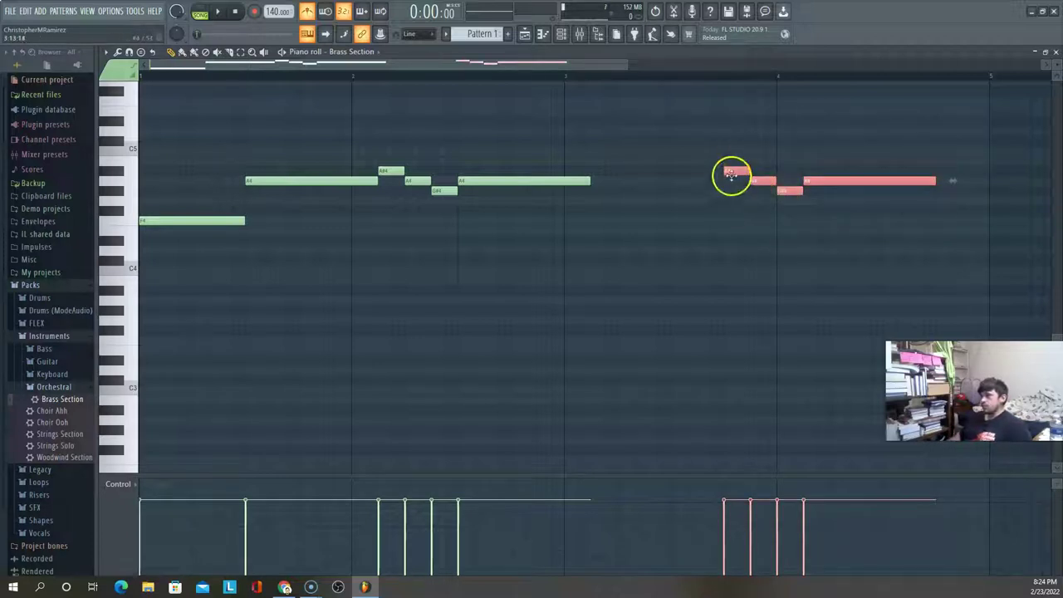
{"action": "left_click_drag", "start_coordinate": [730, 170], "coordinate": [594, 168]}
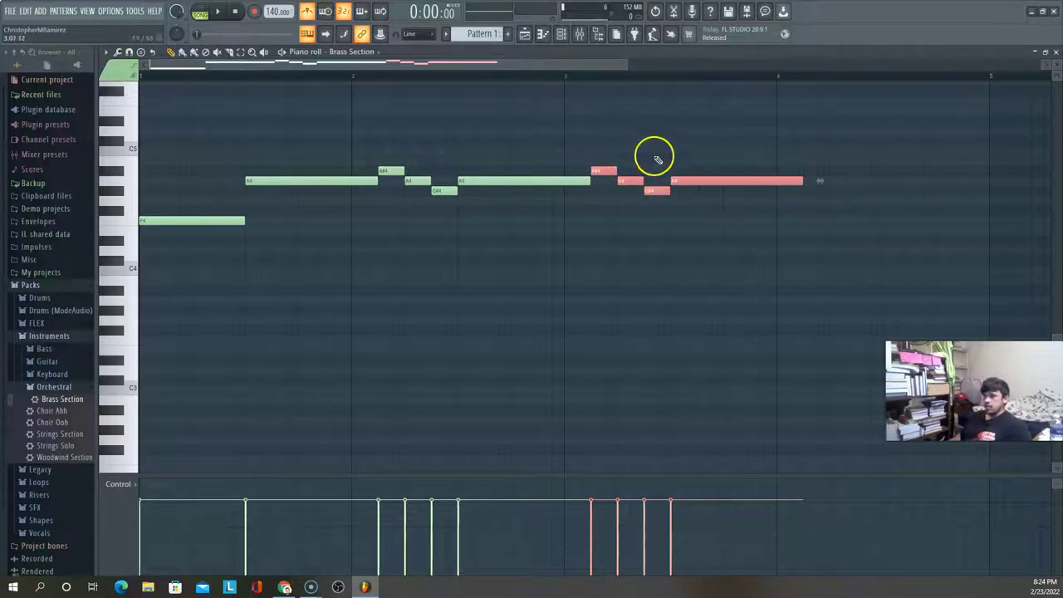
{"action": "left_click", "coordinate": [595, 114]}
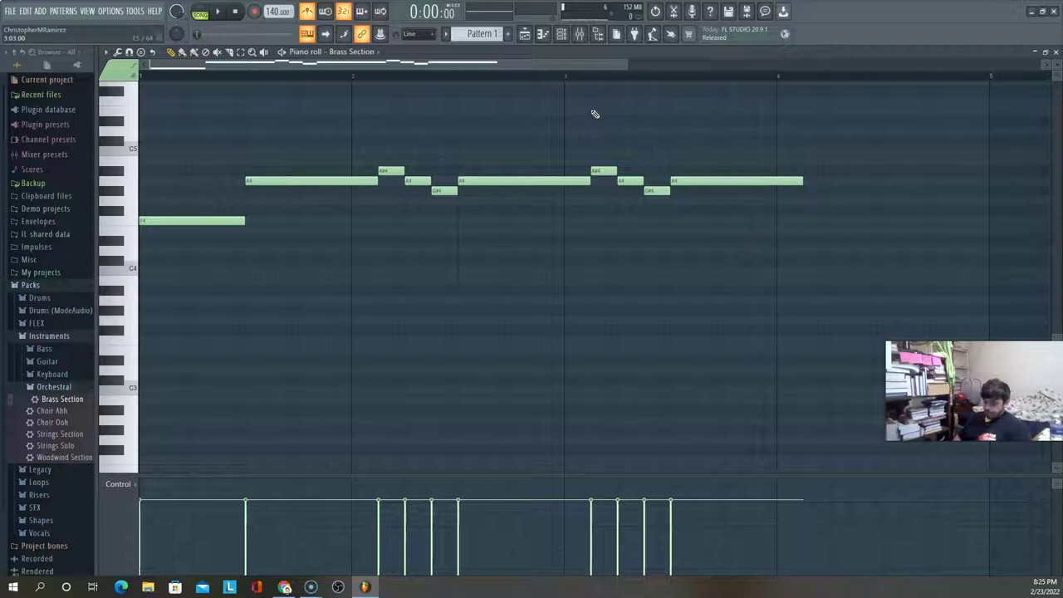
Play the edited melody from the beginning and stop it
{"action": "key", "text": "space"}
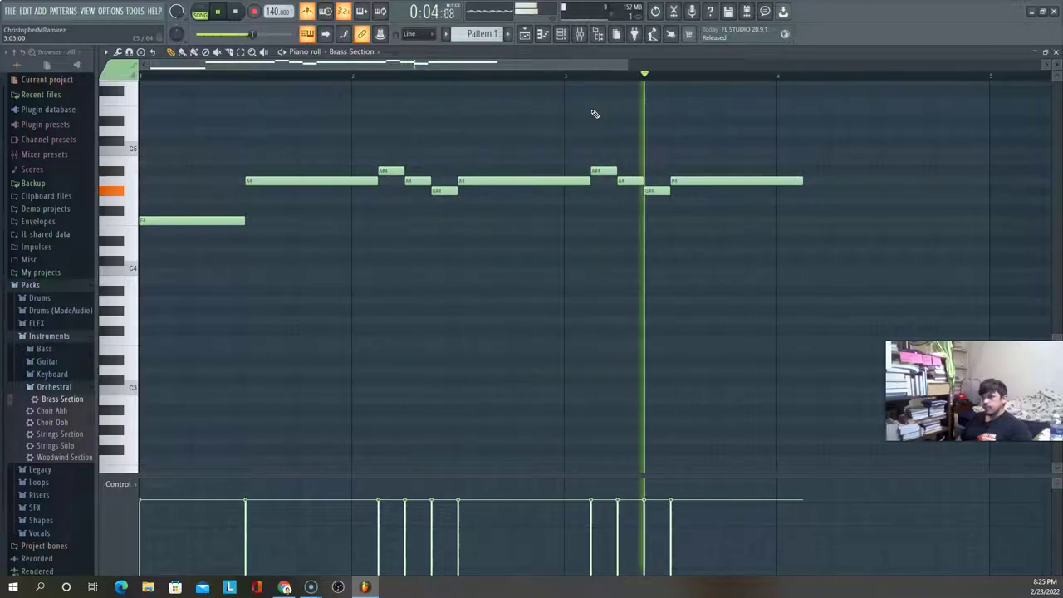
{"action": "key", "text": "space"}
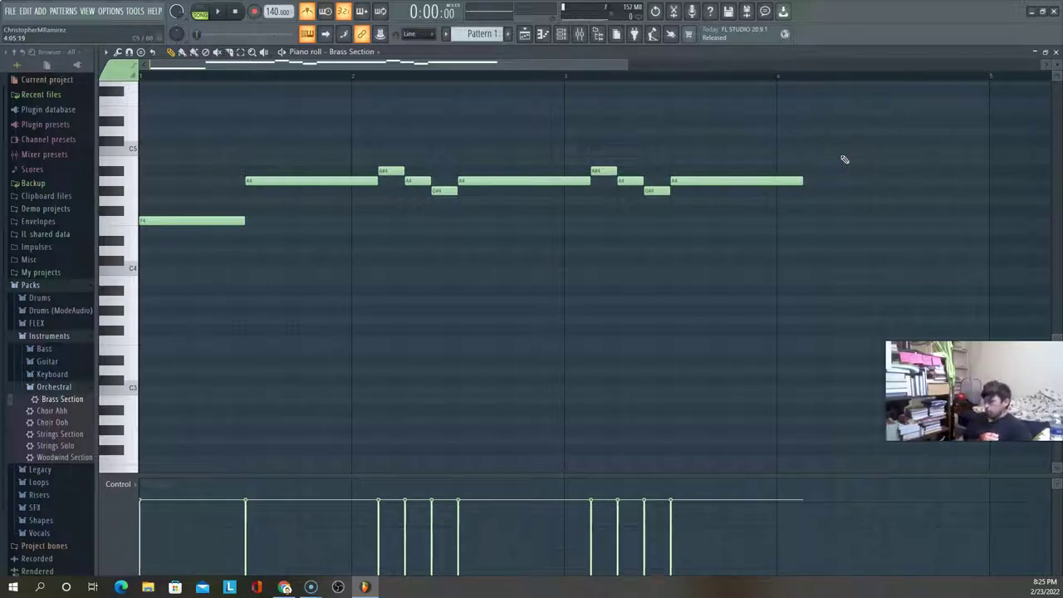
Copy the last four-note phrase to directly follow itself in bar 4, and shorten the copy's final A4 note to end at bar 5
{"action": "left_click_drag", "start_coordinate": [841, 149], "coordinate": [599, 229]}
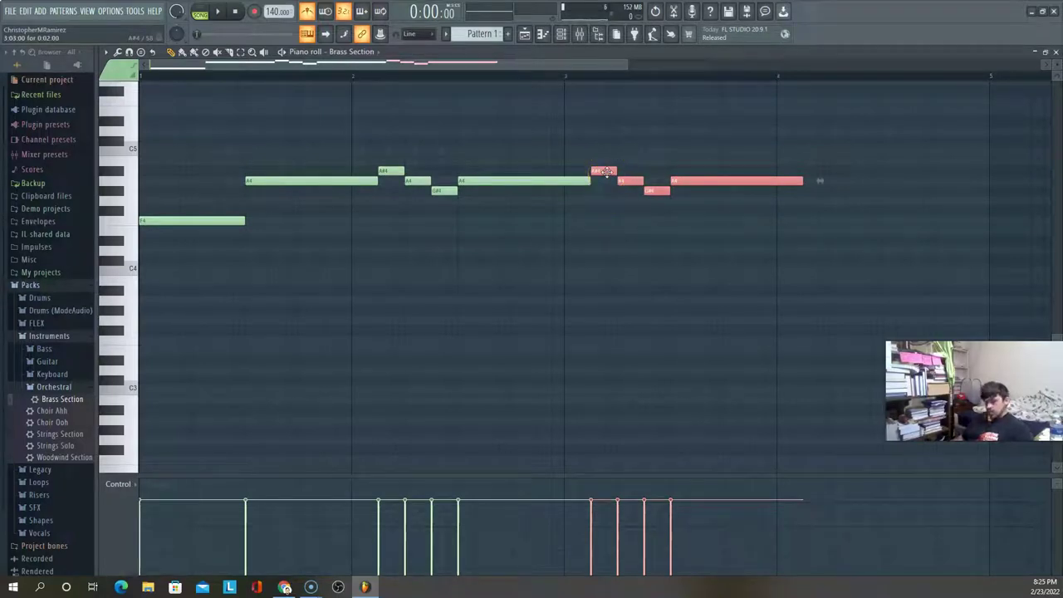
{"action": "left_click_drag", "start_coordinate": [605, 171], "coordinate": [820, 173]}
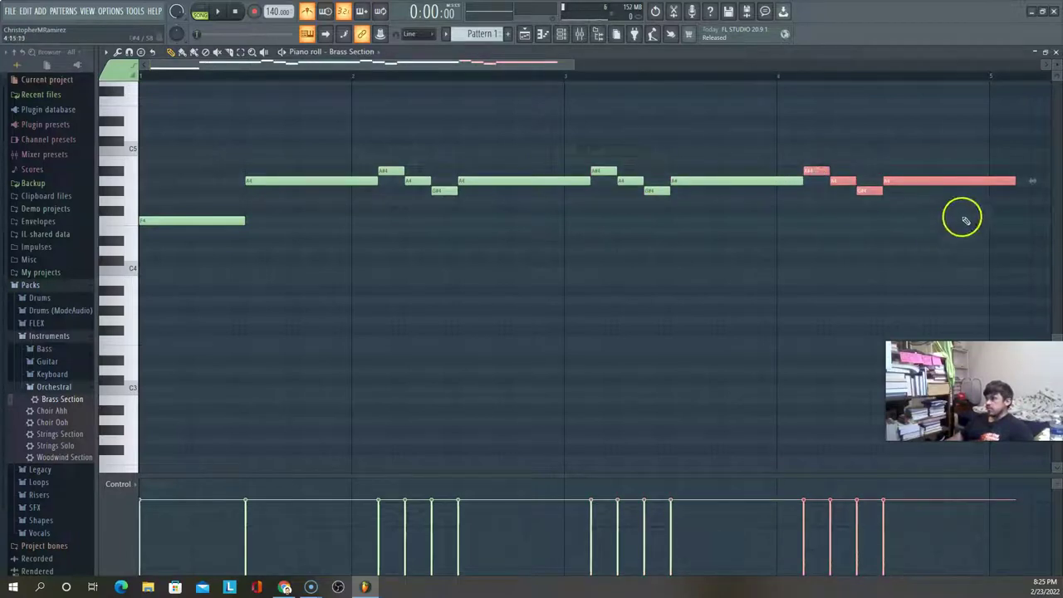
{"action": "left_click_drag", "start_coordinate": [1013, 181], "coordinate": [1009, 181]}
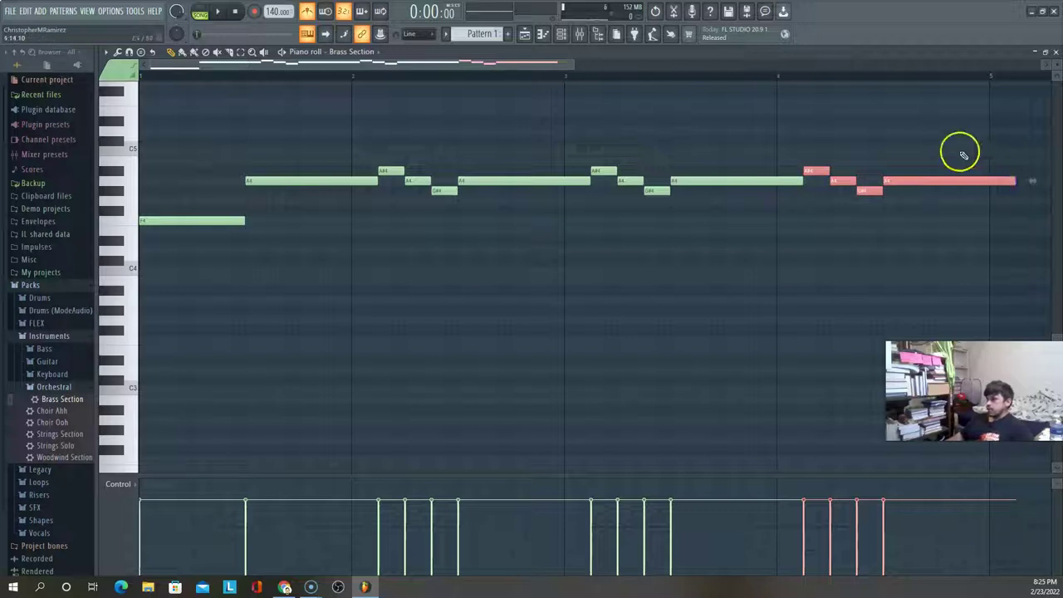
{"action": "right_click", "coordinate": [900, 121]}
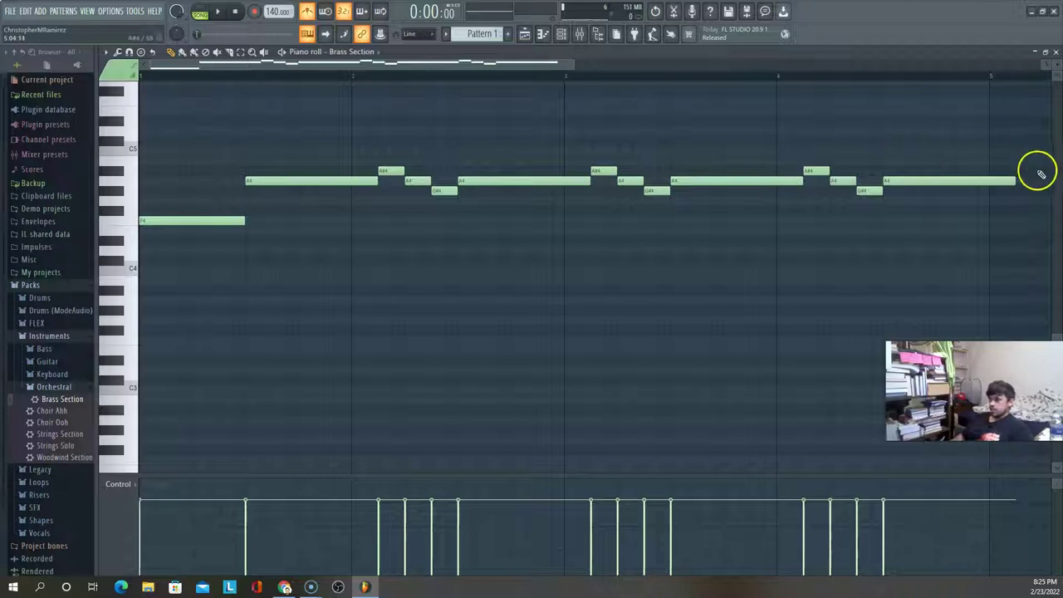
{"action": "left_click", "coordinate": [1015, 182]}
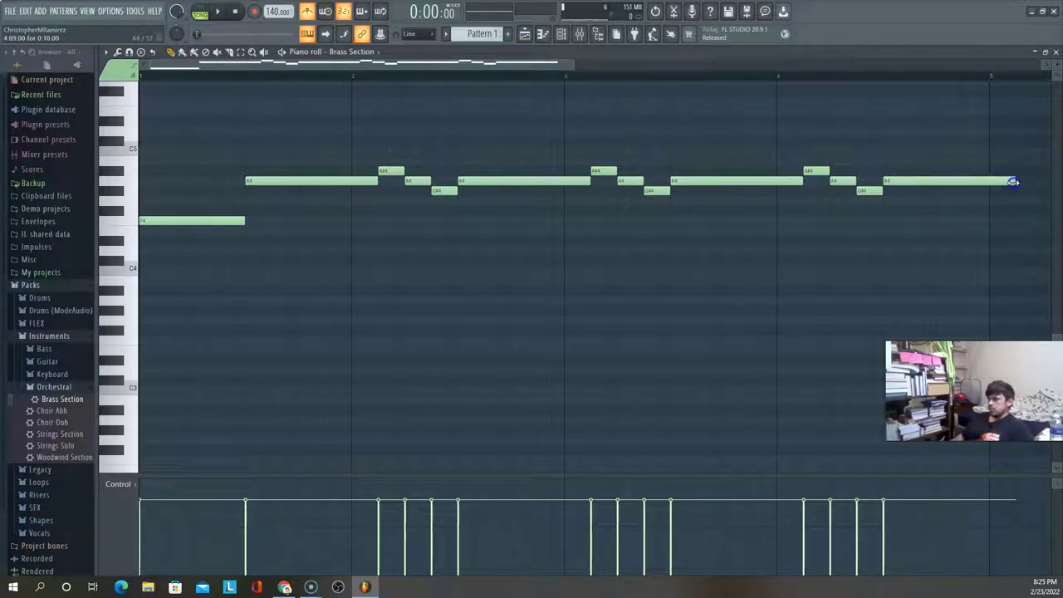
{"action": "left_click_drag", "start_coordinate": [992, 184], "coordinate": [993, 184]}
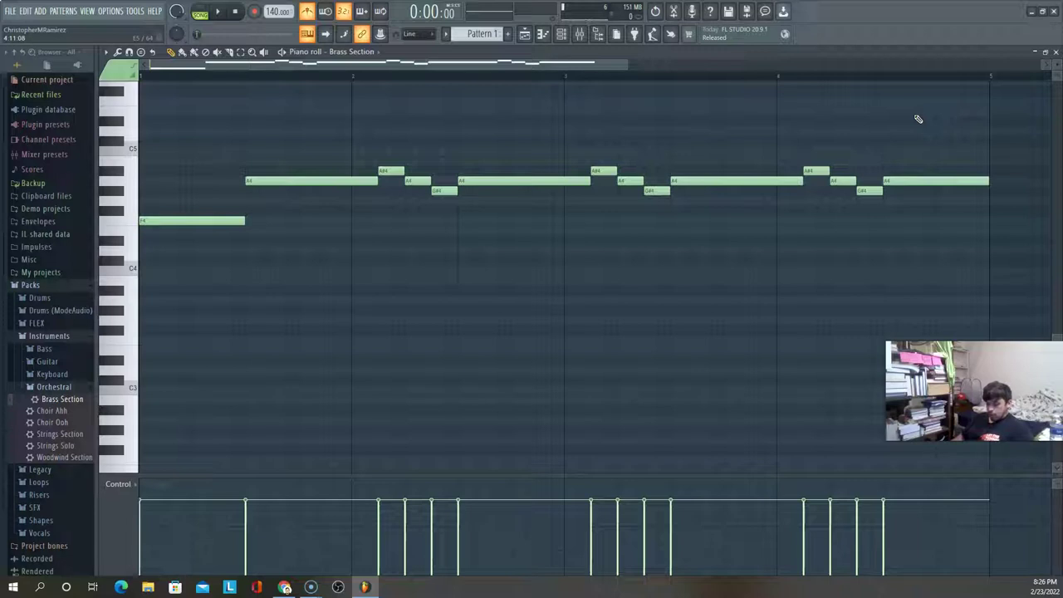
Save the project under the new name Test Beat in the Beat Test folder as an FL Studio song file
{"action": "key", "text": "ctrl+shift+s"}
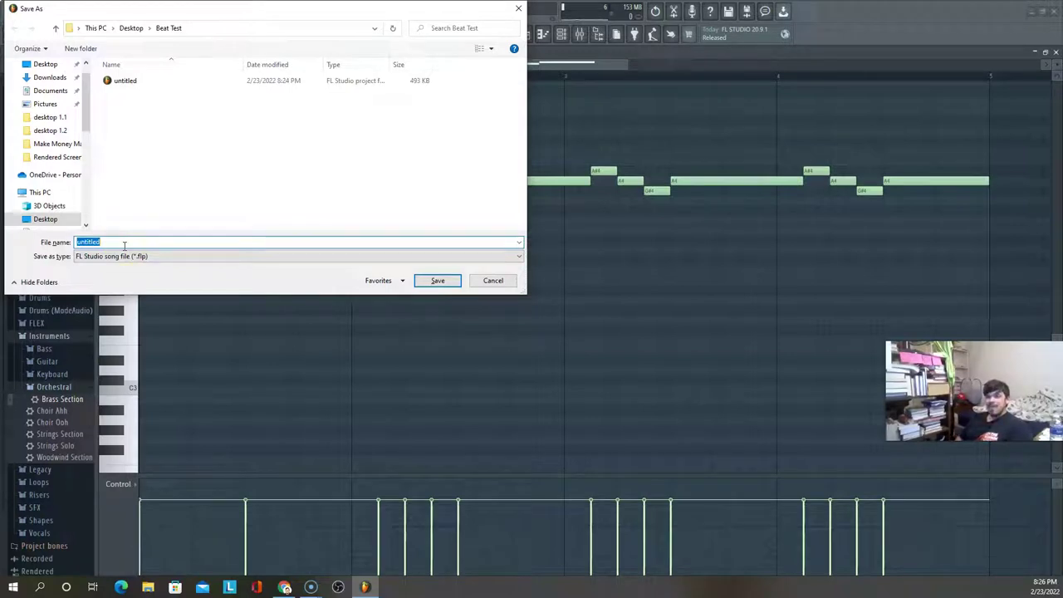
{"action": "type", "text": "t Beat"}
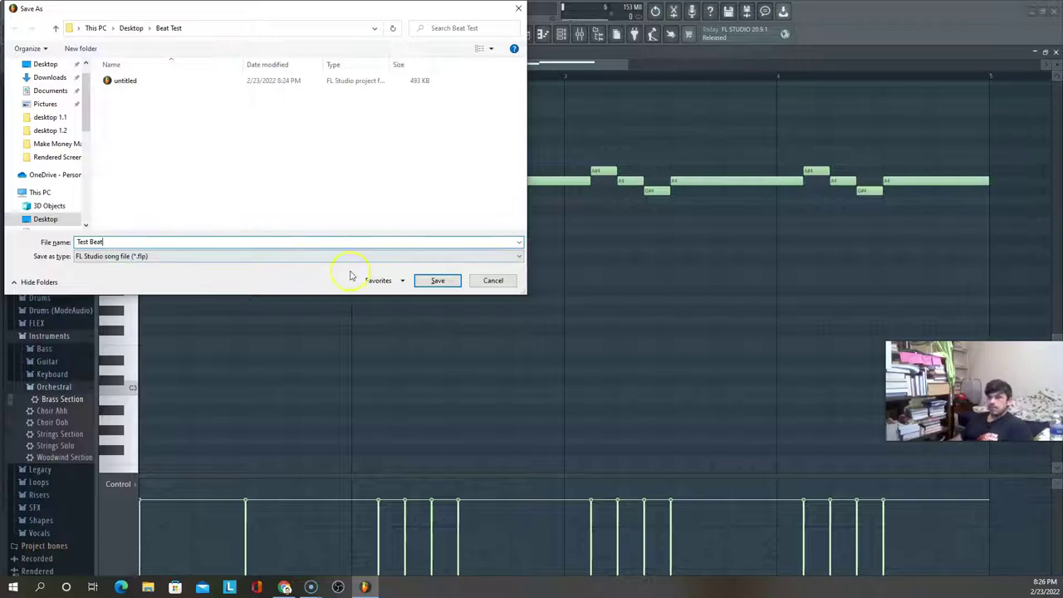
{"action": "left_click", "coordinate": [451, 281]}
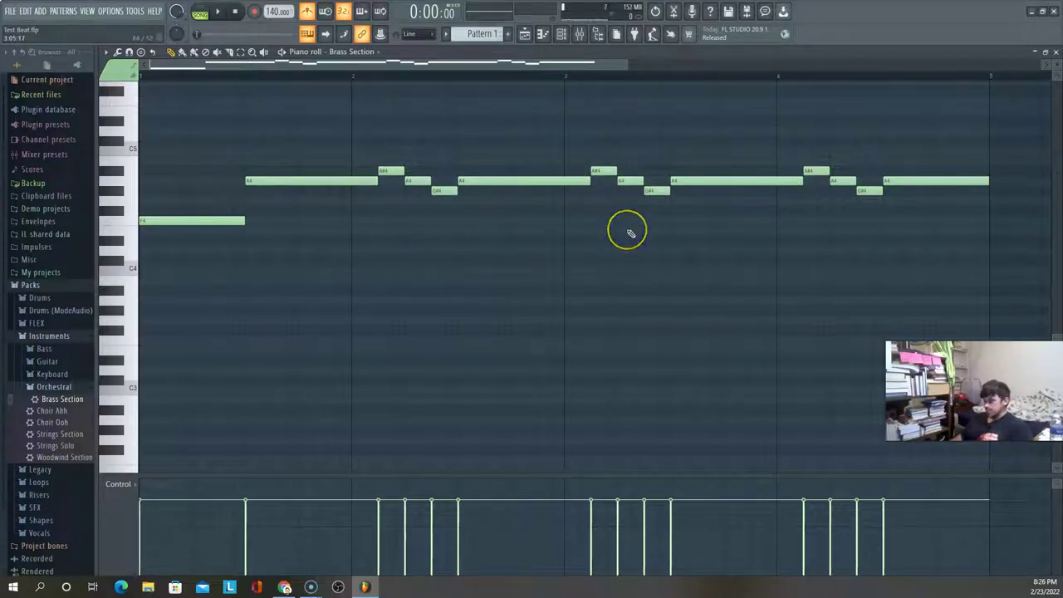
Play part of the melody from the beginning, stop it and save the project again
{"action": "key", "text": "space"}
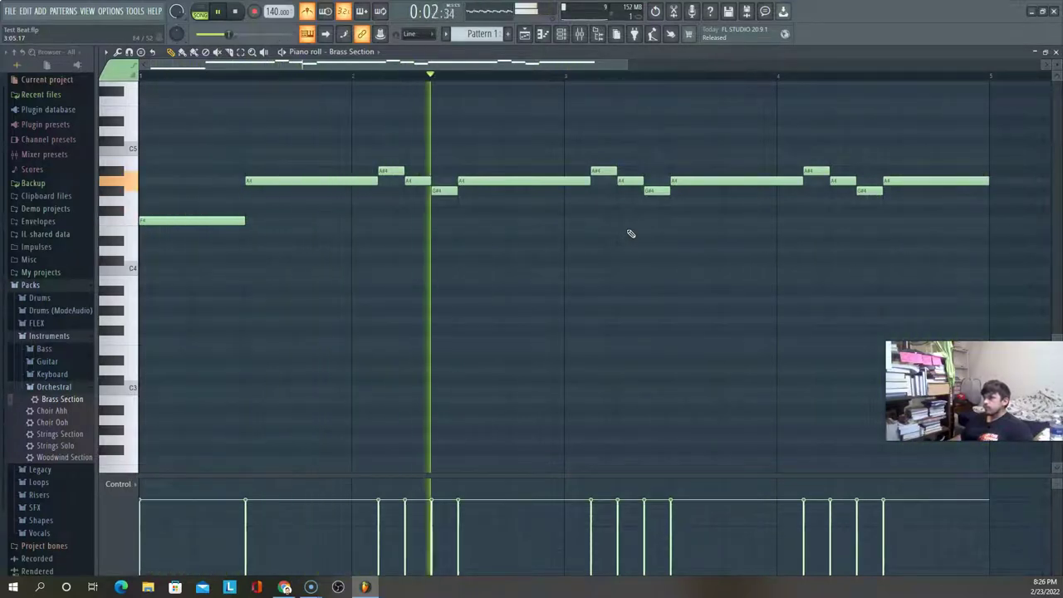
{"action": "key", "text": "space"}
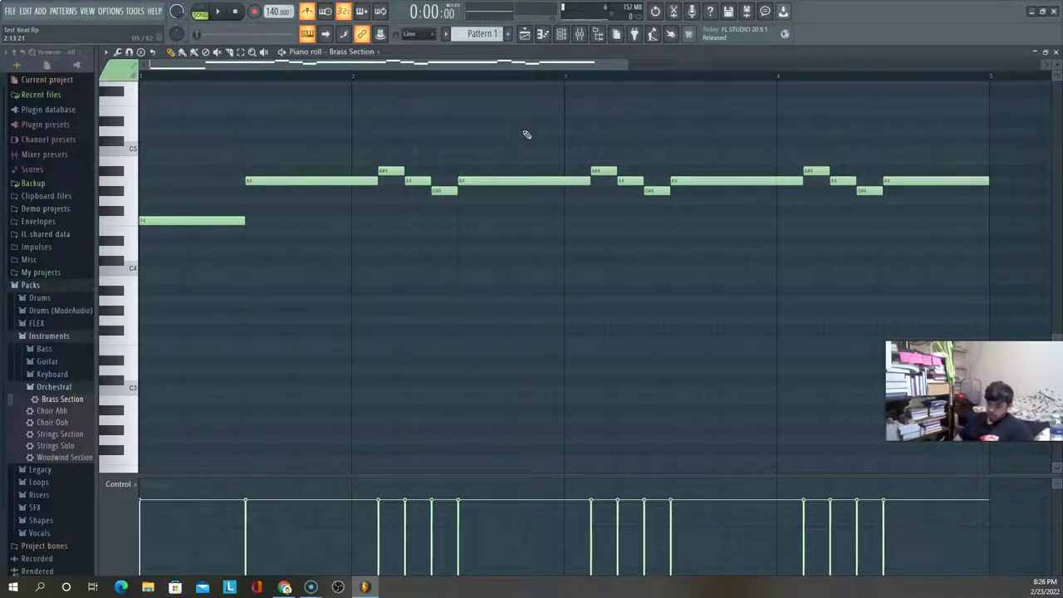
{"action": "key", "text": "ctrl+s"}
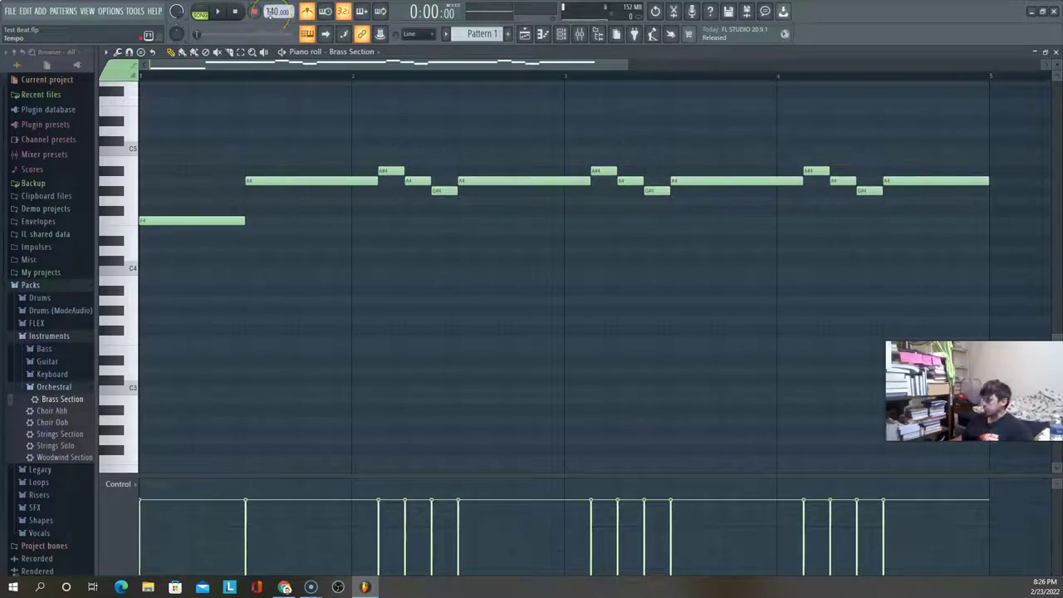
Open the Tempo tapper for the project tempo and close it without changing the tempo
{"action": "right_click", "coordinate": [272, 16]}
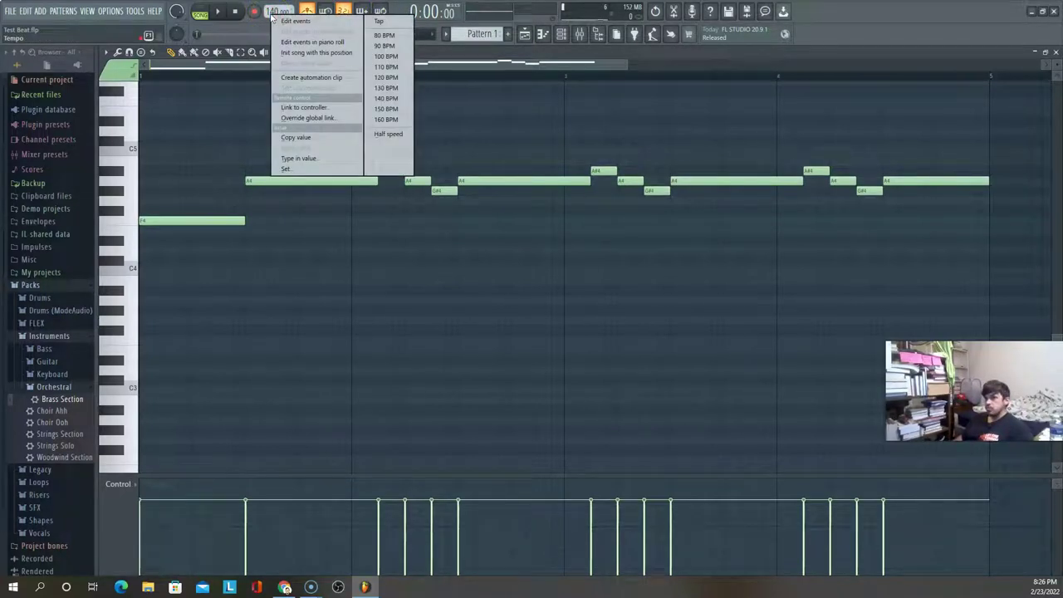
{"action": "left_click", "coordinate": [397, 20]}
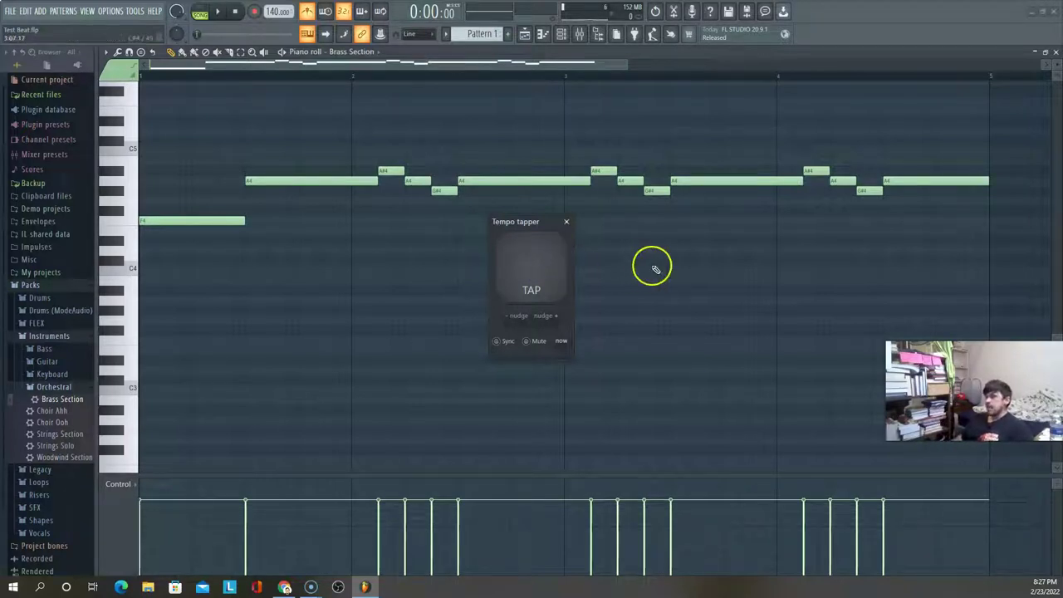
{"action": "left_click", "coordinate": [567, 221]}
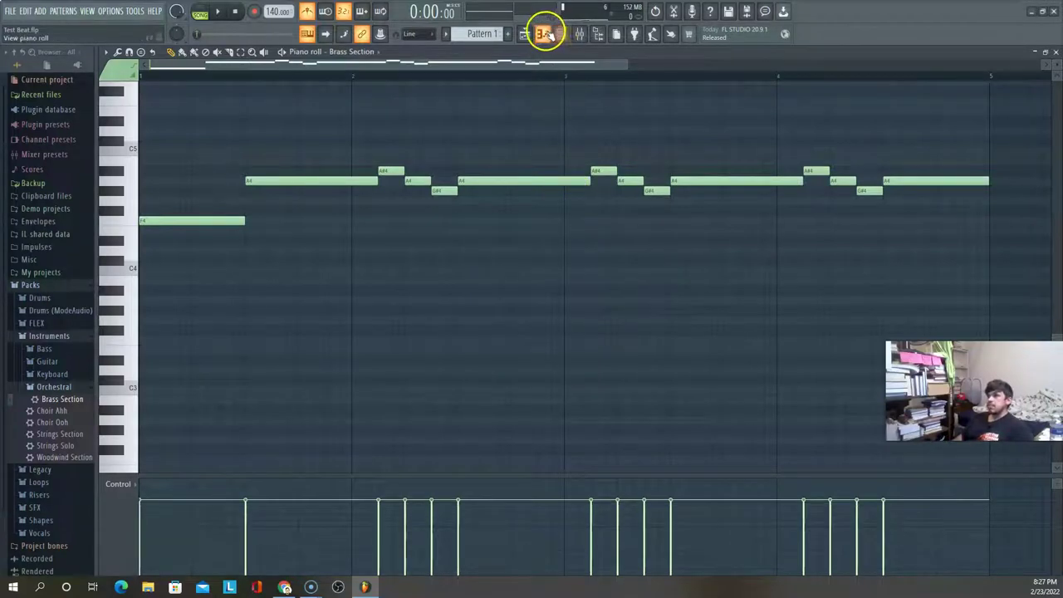
Check the mixer levels during a brief playback, then save the project and close the mixer
{"action": "left_click", "coordinate": [582, 36]}
{"action": "key", "text": "space"}
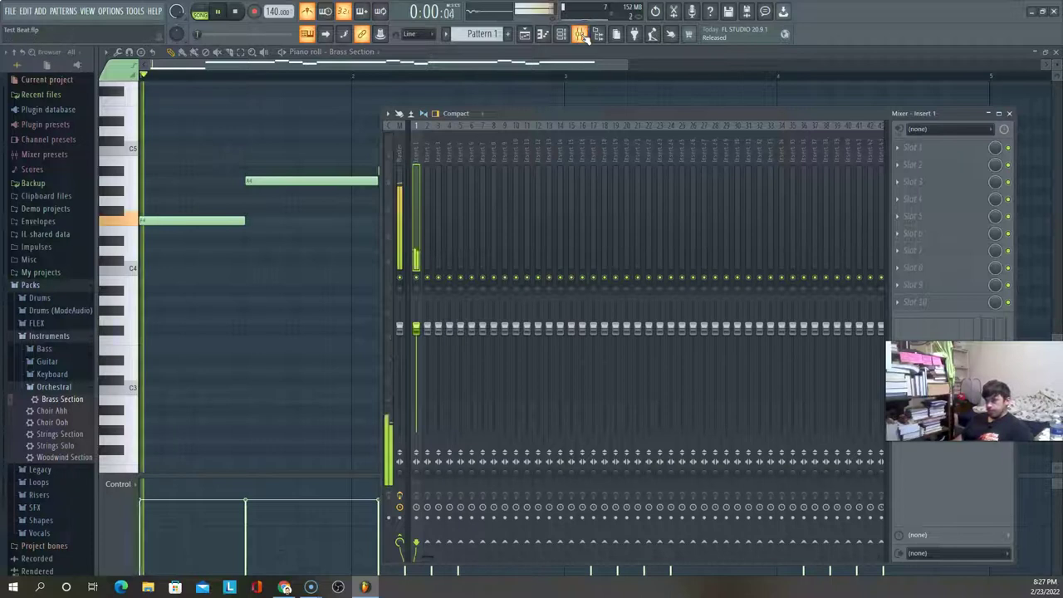
{"action": "key", "text": "space"}
{"action": "key", "text": "ctrl+s"}
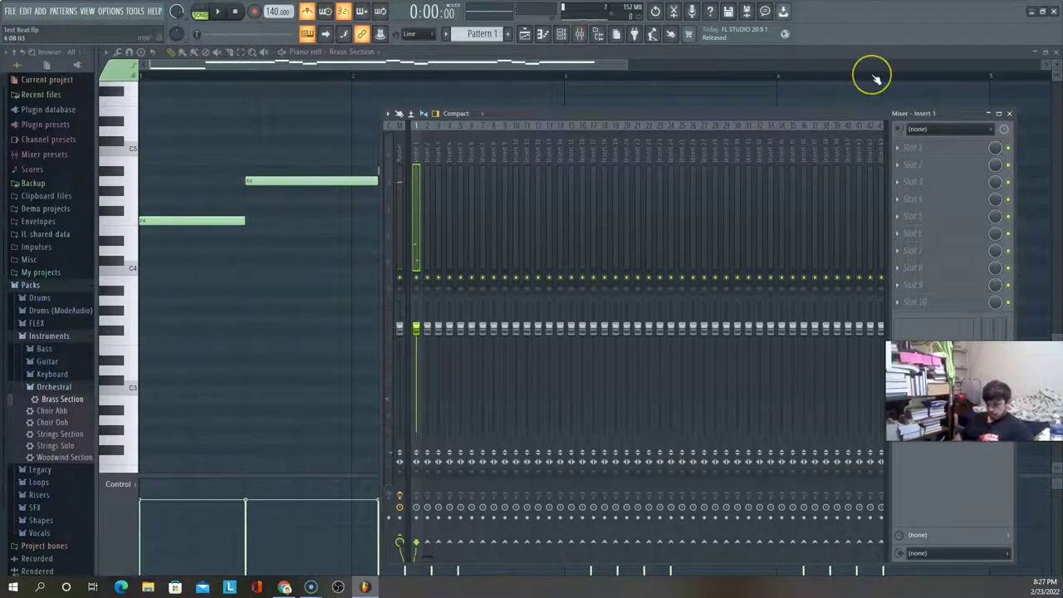
{"action": "left_click", "coordinate": [1010, 114]}
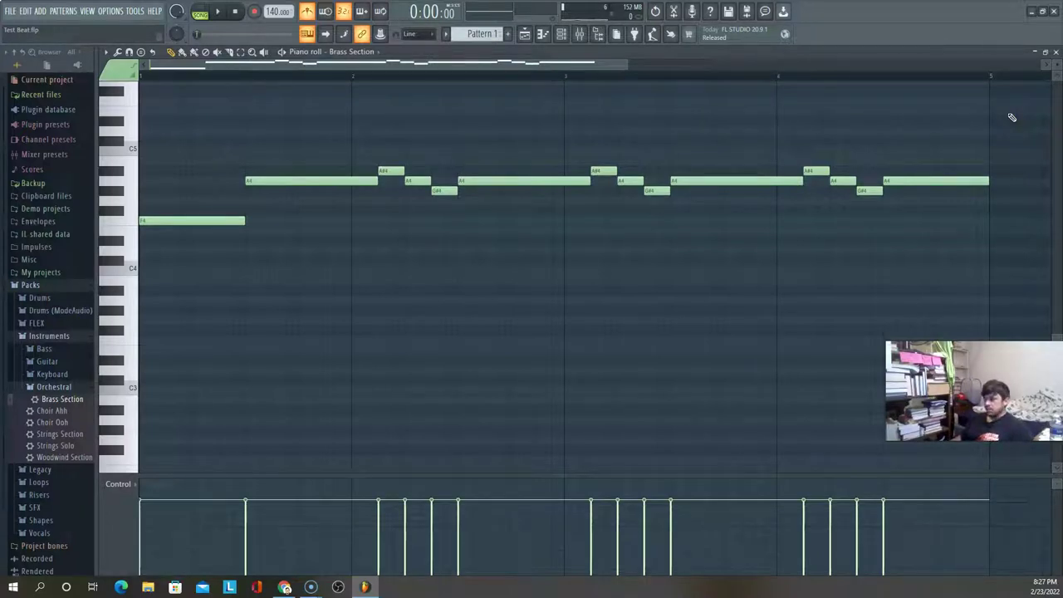
Close the piano roll to return to the playlist and view its current clip source list
{"action": "left_click", "coordinate": [1057, 51]}
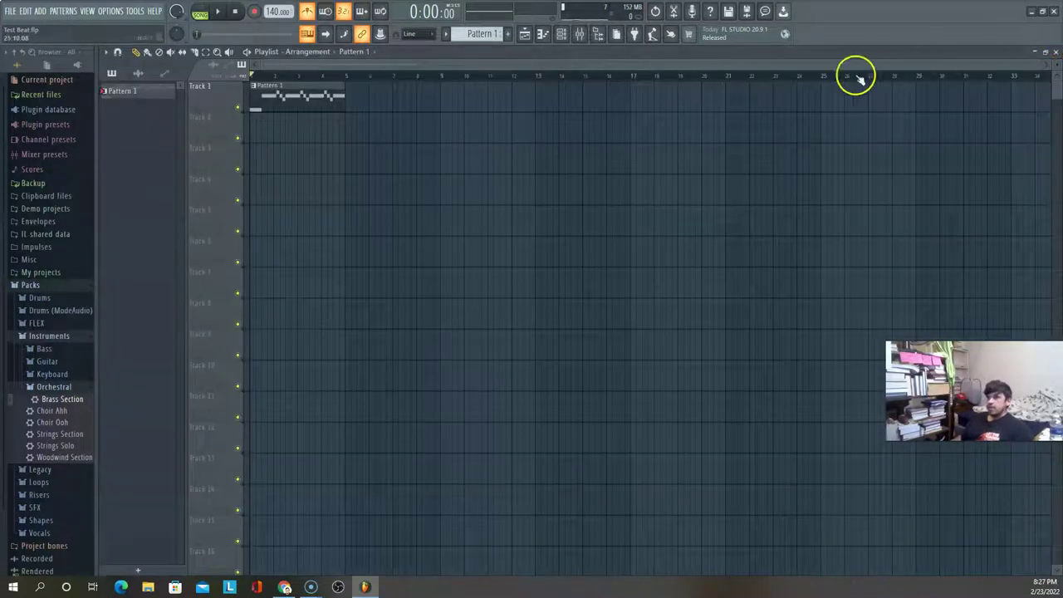
{"action": "left_click", "coordinate": [371, 53]}
{"action": "left_click", "coordinate": [373, 55]}
{"action": "left_click", "coordinate": [373, 54]}
{"action": "left_click", "coordinate": [375, 54]}
{"action": "left_click", "coordinate": [374, 54]}
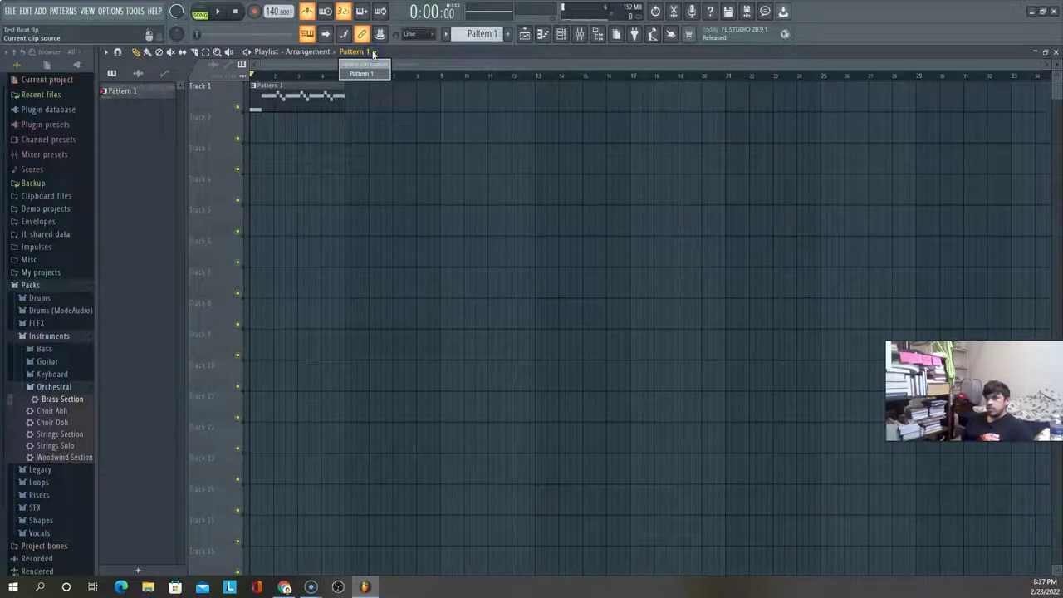
{"action": "left_click", "coordinate": [374, 61]}
{"action": "left_click", "coordinate": [461, 51]}
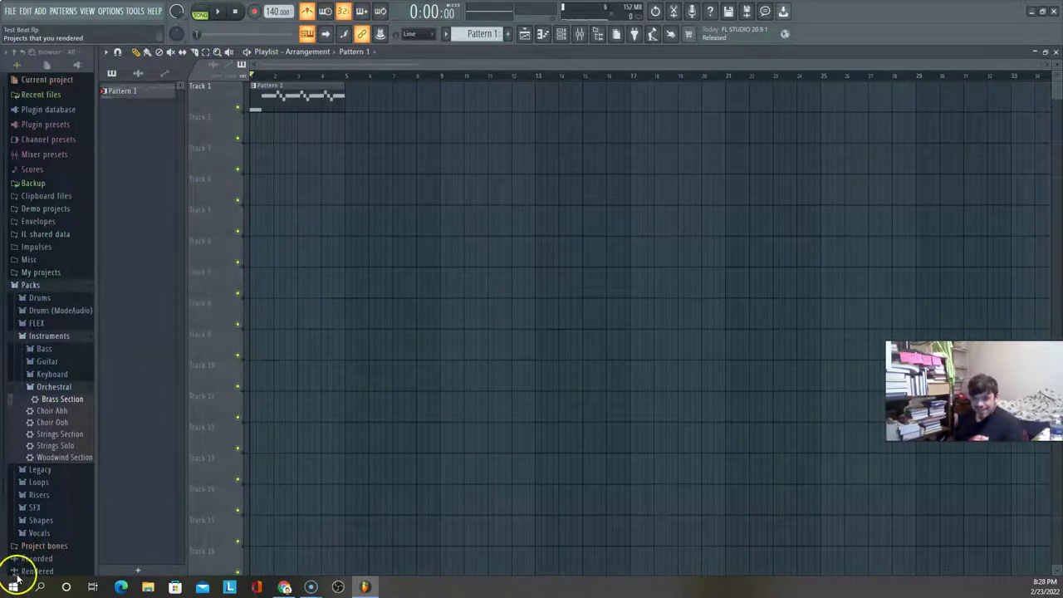
Create the empty Pattern 2 and undo the last note resize made in the piano roll
{"action": "key", "text": "F4"}
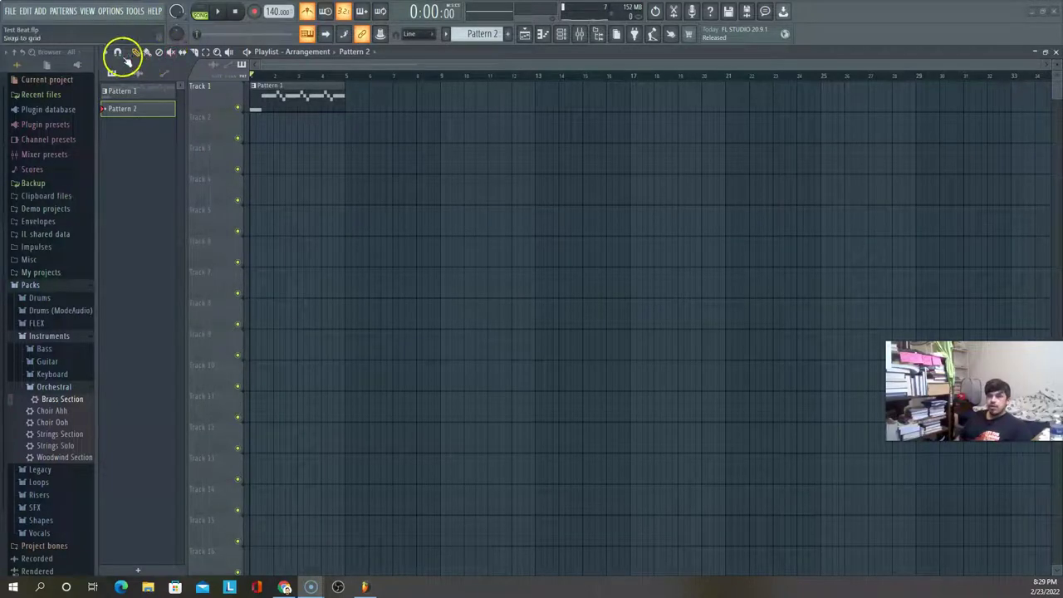
{"action": "left_click", "coordinate": [27, 11]}
{"action": "left_click", "coordinate": [33, 28]}
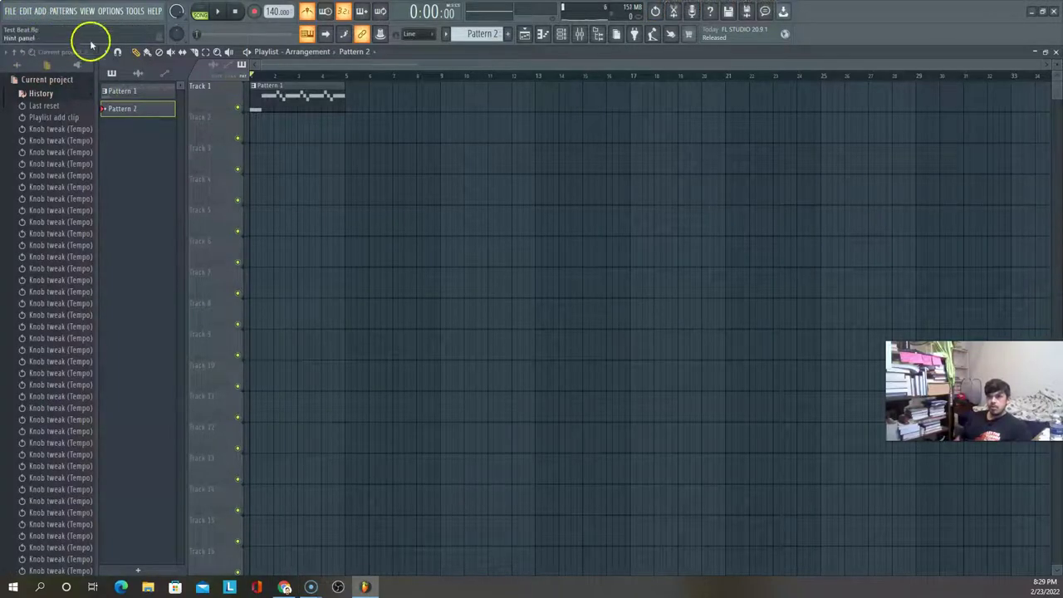
Play the arrangement briefly, then look through the available editing and pattern commands
{"action": "key", "text": "space"}
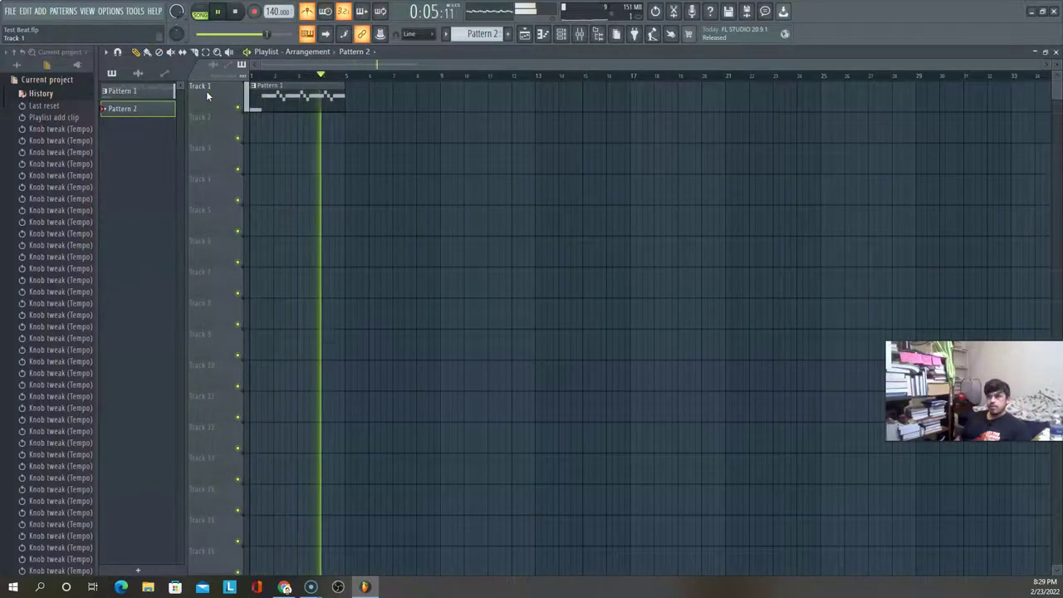
{"action": "key", "text": "space"}
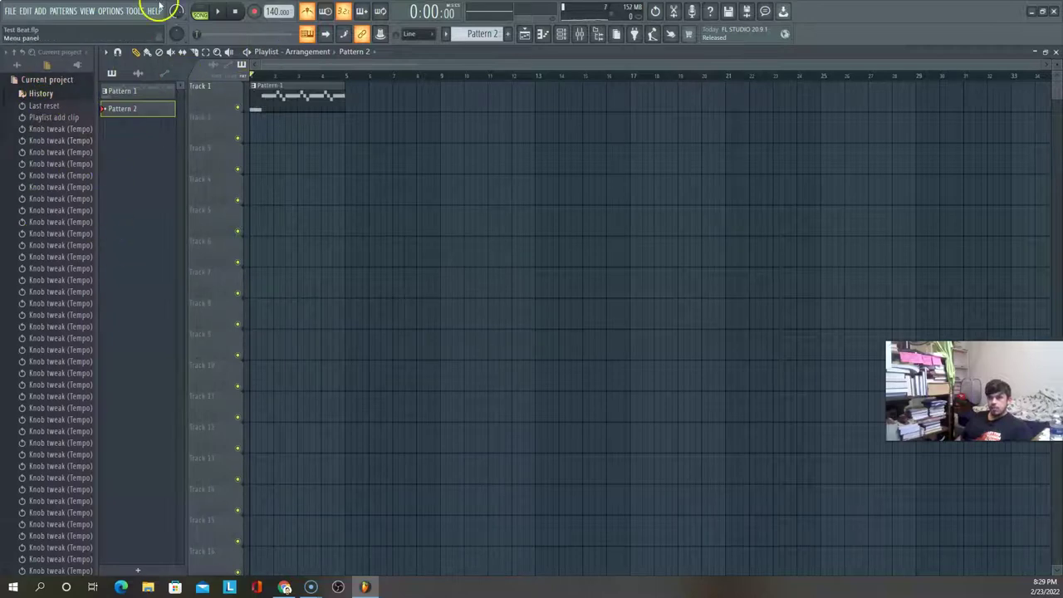
{"action": "left_click", "coordinate": [58, 11]}
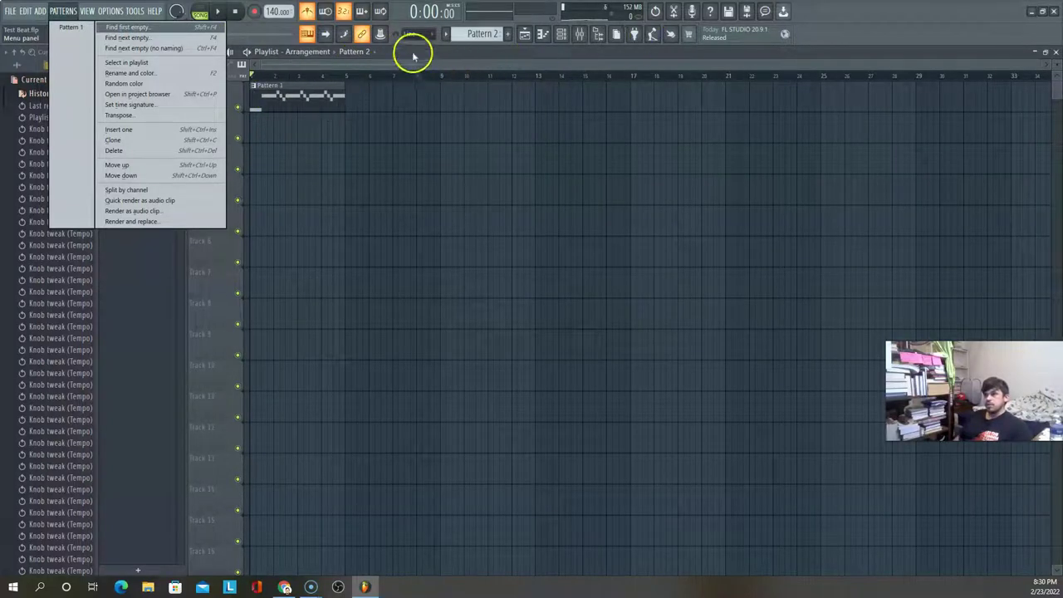
{"action": "left_click", "coordinate": [895, 41]}
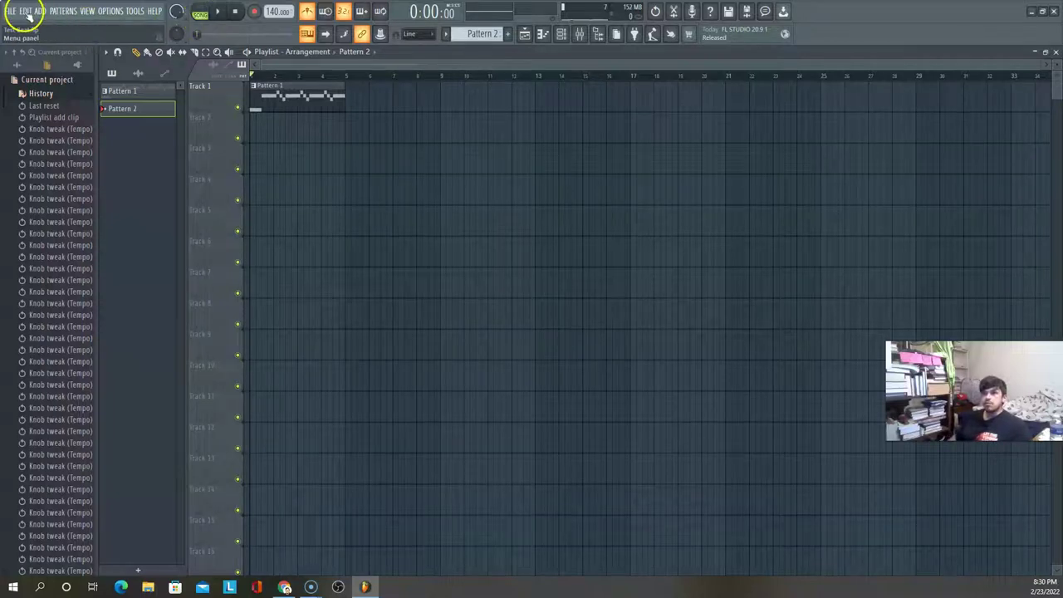
{"action": "left_click", "coordinate": [25, 12]}
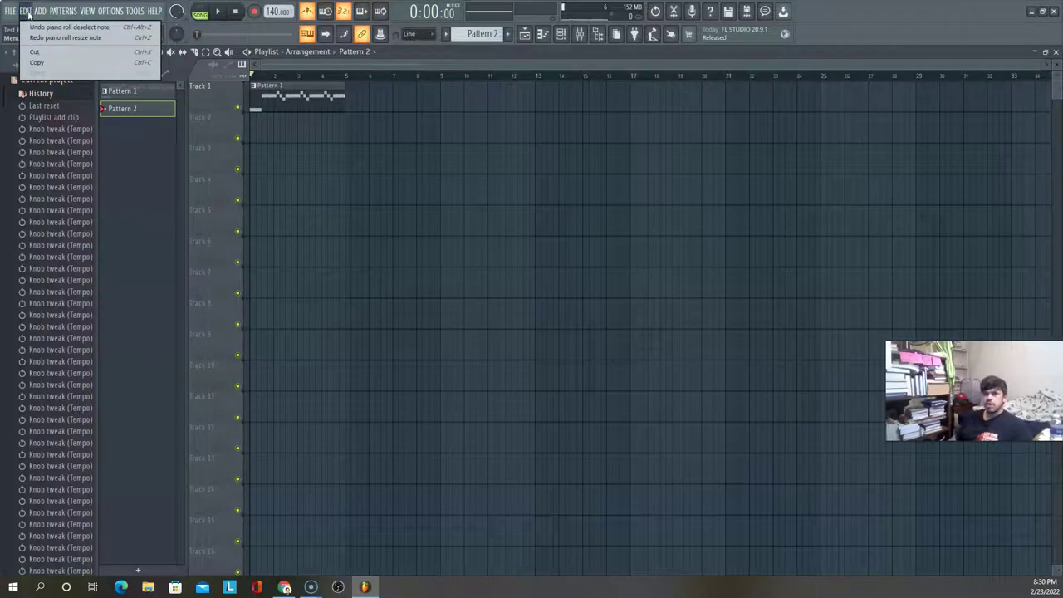
{"action": "left_click", "coordinate": [66, 12]}
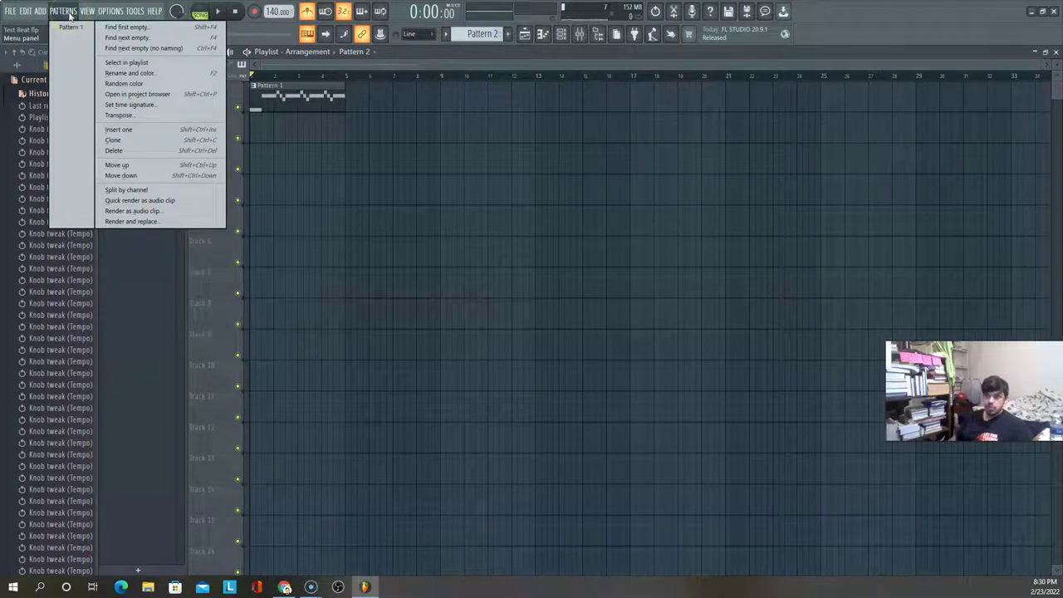
{"action": "left_click", "coordinate": [134, 27]}
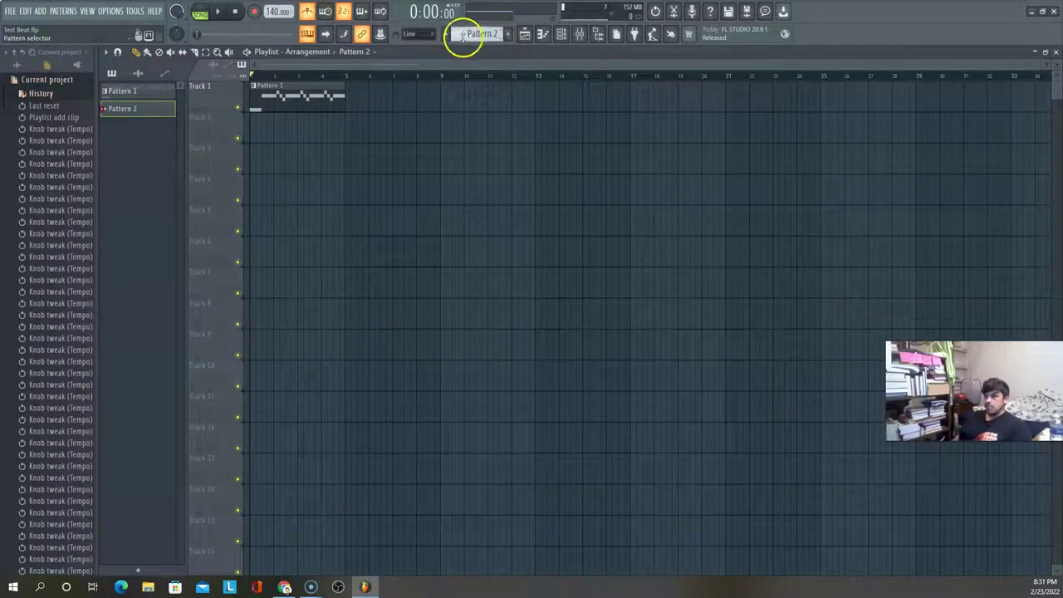
Place a Pattern 2 clip at bar 1 of Track 2 and add an 808 Clap hit on the pattern's ninth step
{"action": "left_click", "coordinate": [140, 53]}
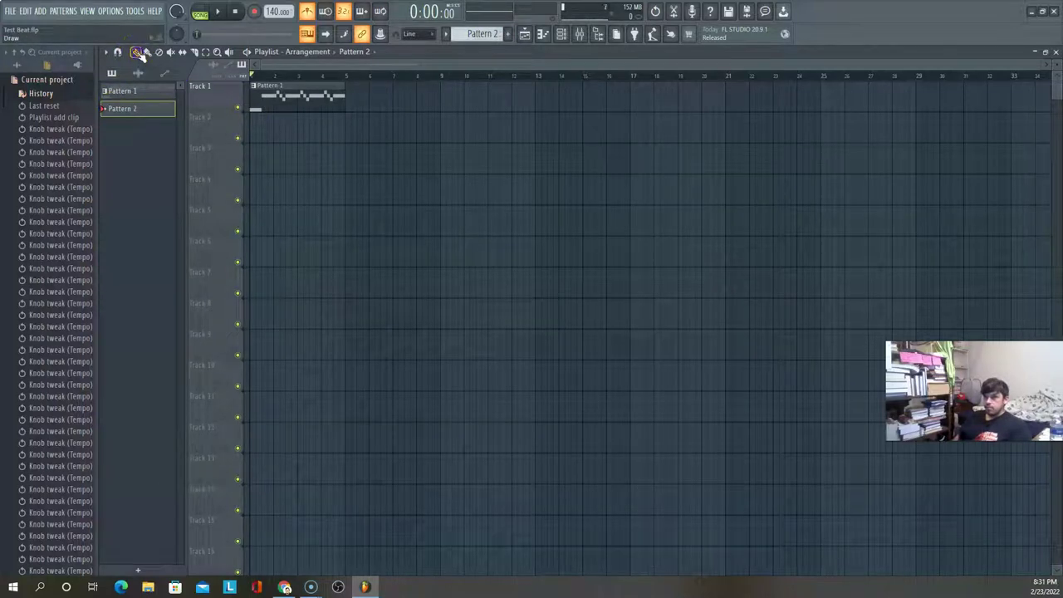
{"action": "left_click", "coordinate": [256, 135]}
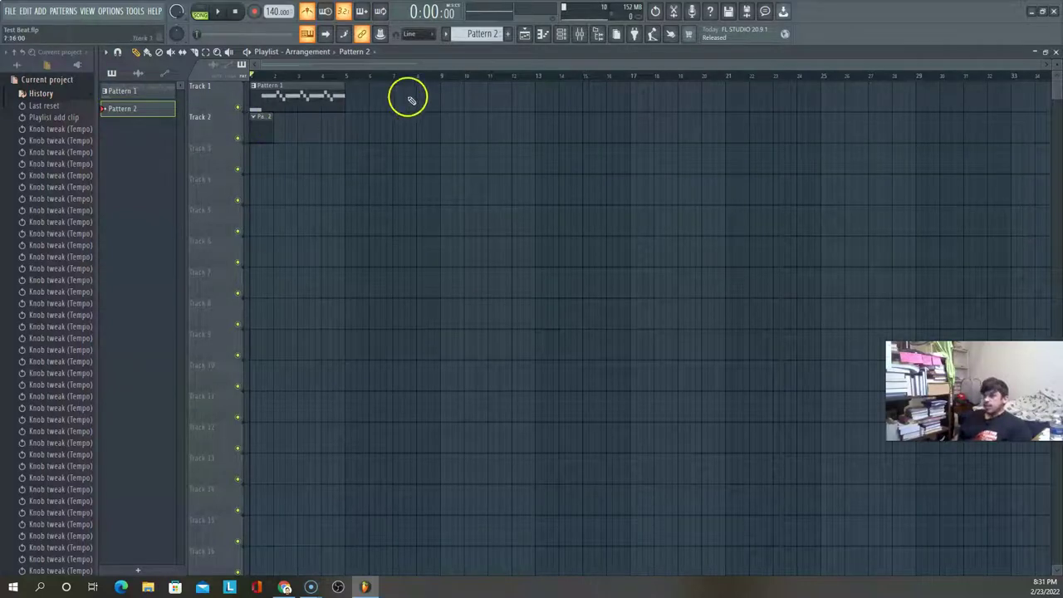
{"action": "left_click", "coordinate": [567, 37]}
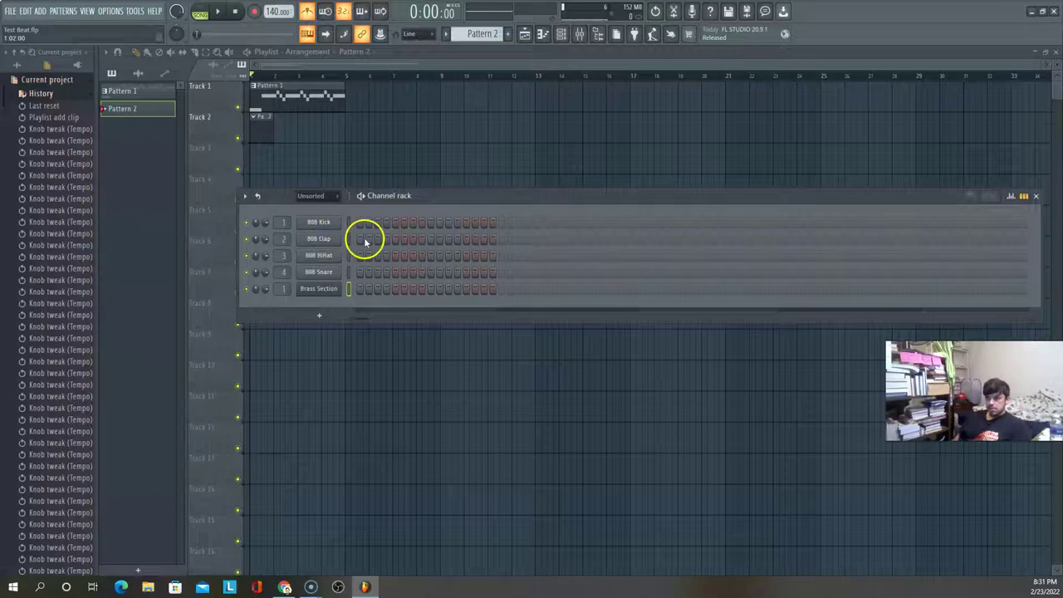
{"action": "key", "text": "space"}
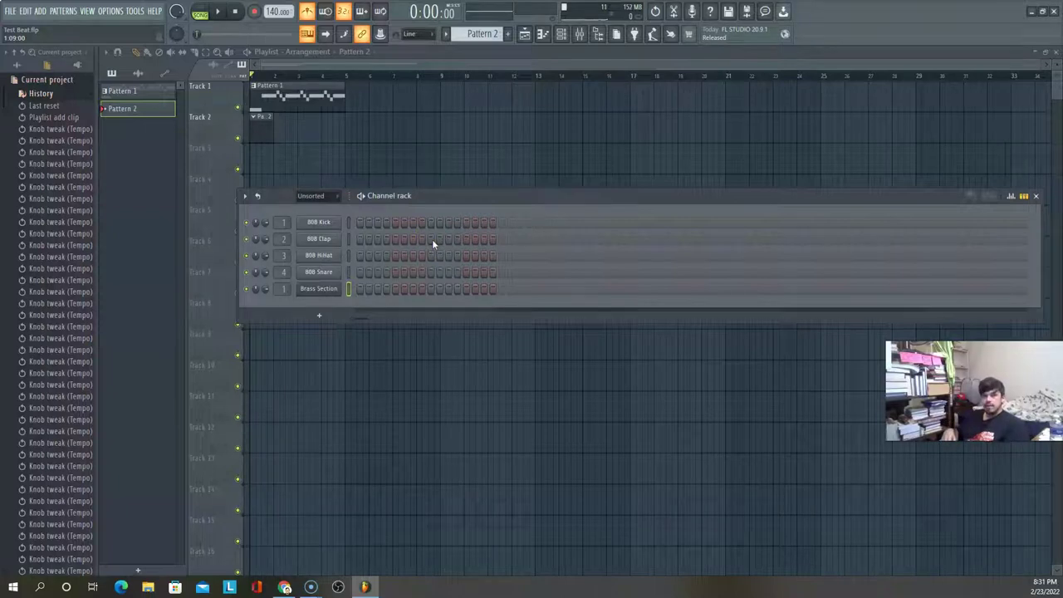
{"action": "key", "text": "space"}
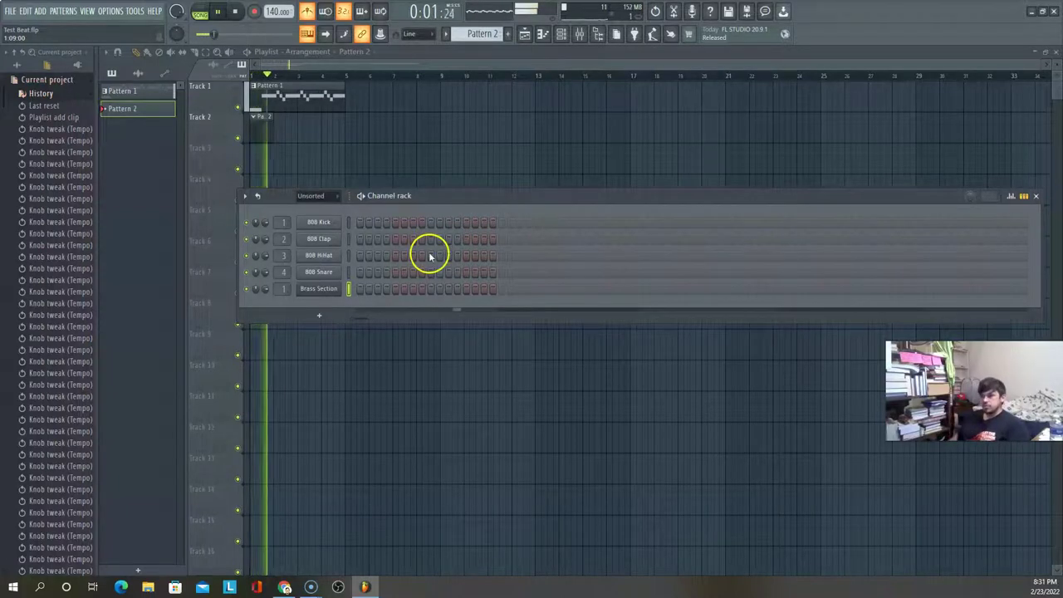
{"action": "left_click", "coordinate": [430, 239]}
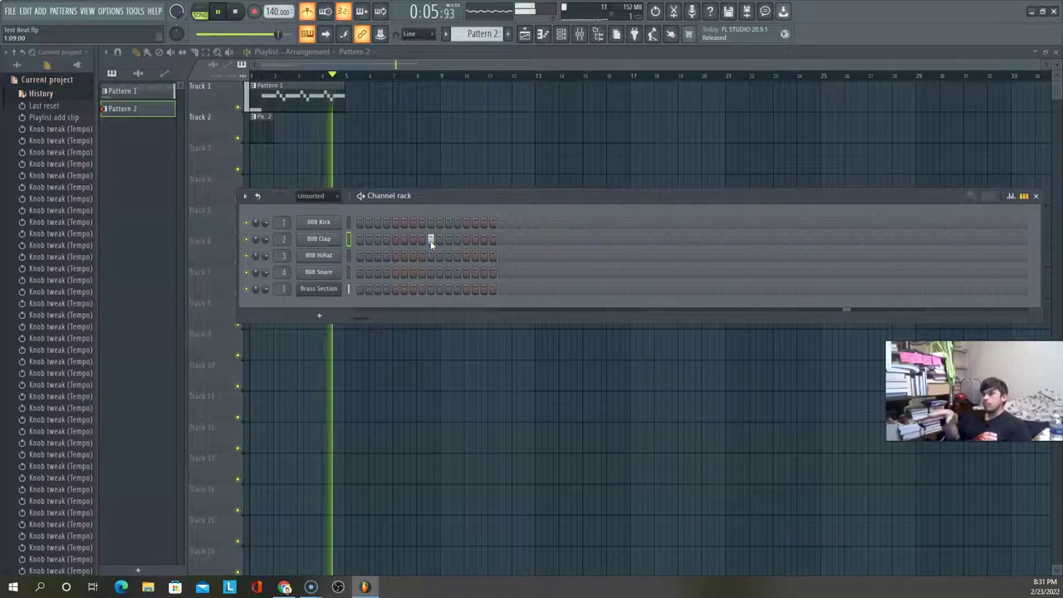
{"action": "key", "text": "space"}
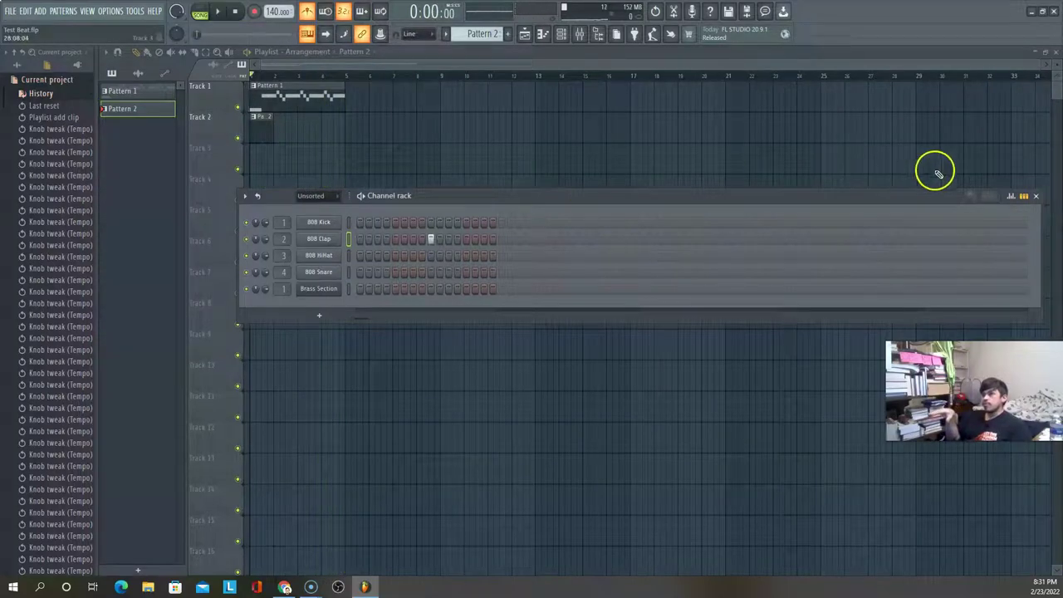
{"action": "left_click", "coordinate": [1035, 197]}
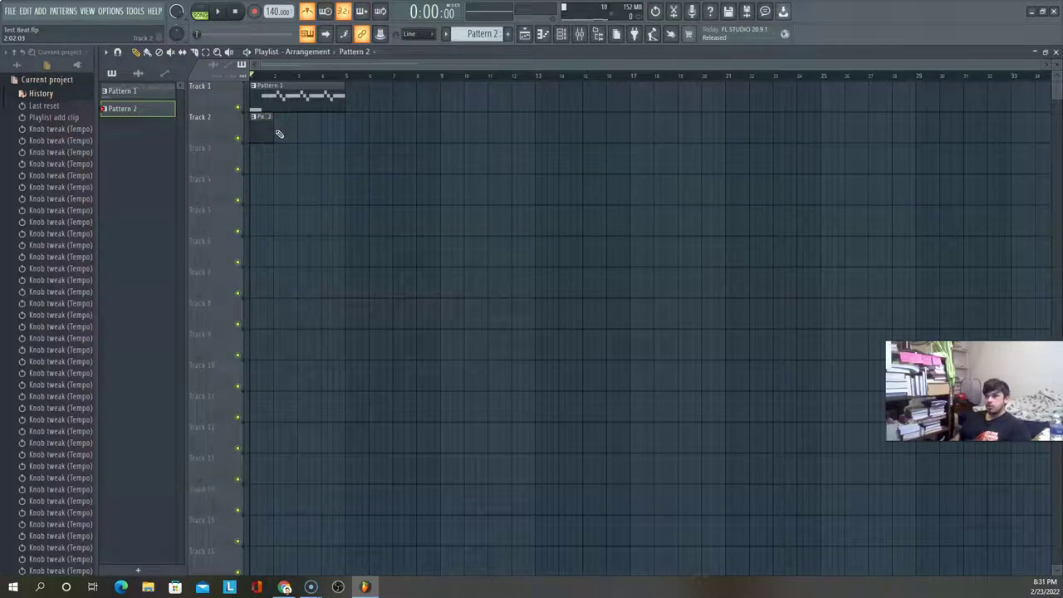
Add three more Pattern 2 clips on Track 2 at bars 2, 3 and 4
{"action": "left_click", "coordinate": [279, 135]}
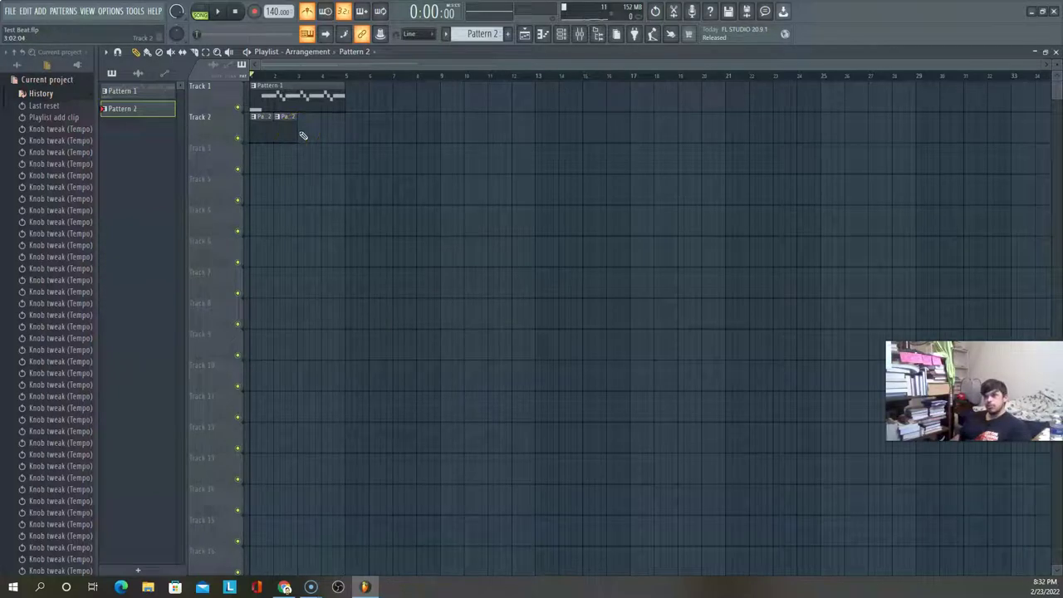
{"action": "left_click", "coordinate": [301, 131]}
{"action": "left_click", "coordinate": [323, 133]}
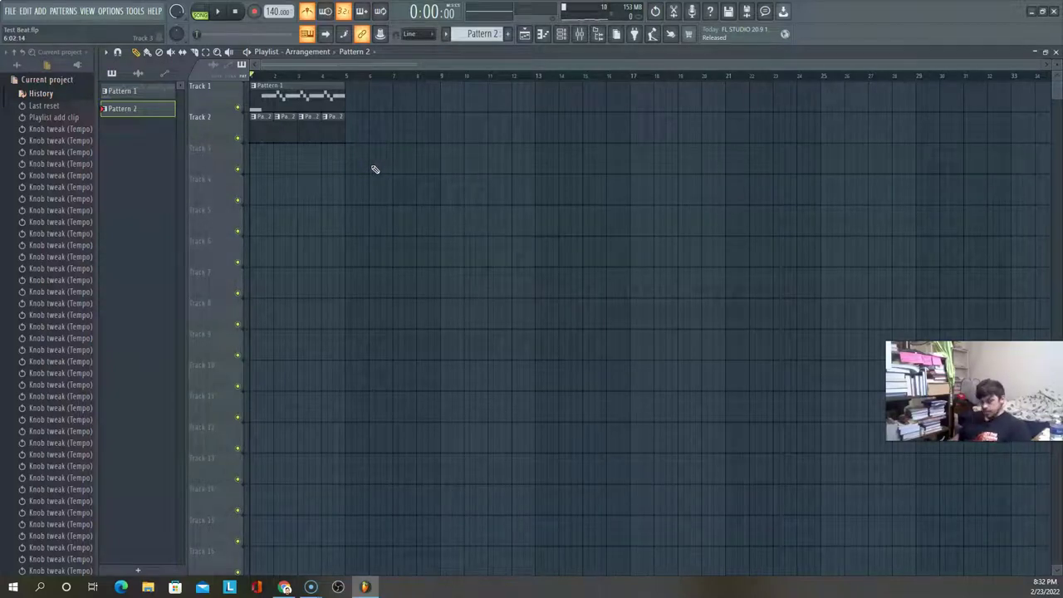
Select all clips on Tracks 1 and 2 and duplicate them starting at bar 5, then clear the selection
{"action": "left_click_drag", "start_coordinate": [372, 169], "coordinate": [231, 88]}
{"action": "left_click", "coordinate": [273, 100]}
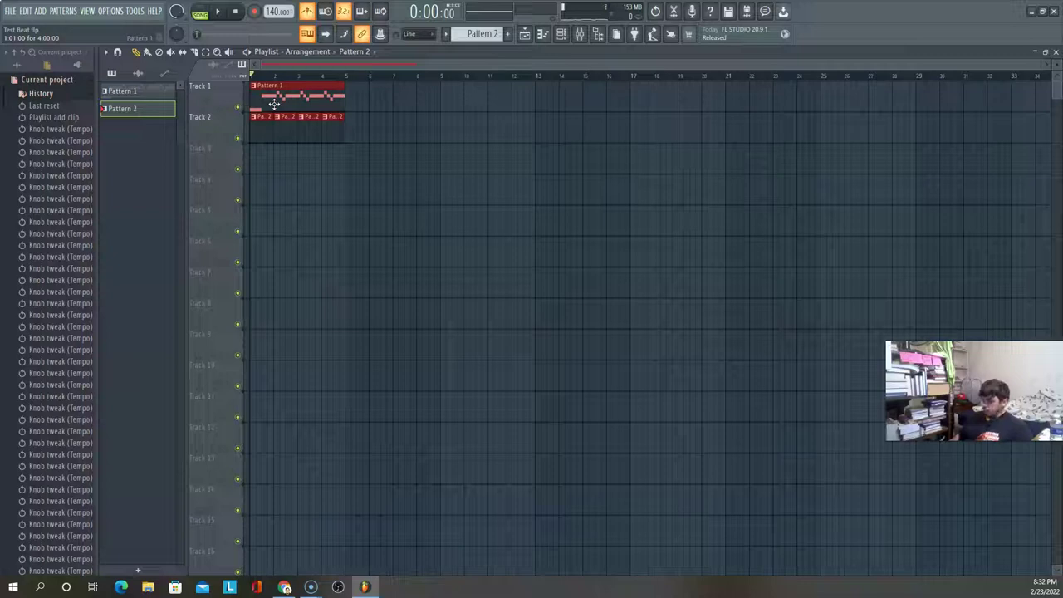
{"action": "left_click_drag", "start_coordinate": [274, 102], "coordinate": [370, 109]}
{"action": "left_click", "coordinate": [492, 188]}
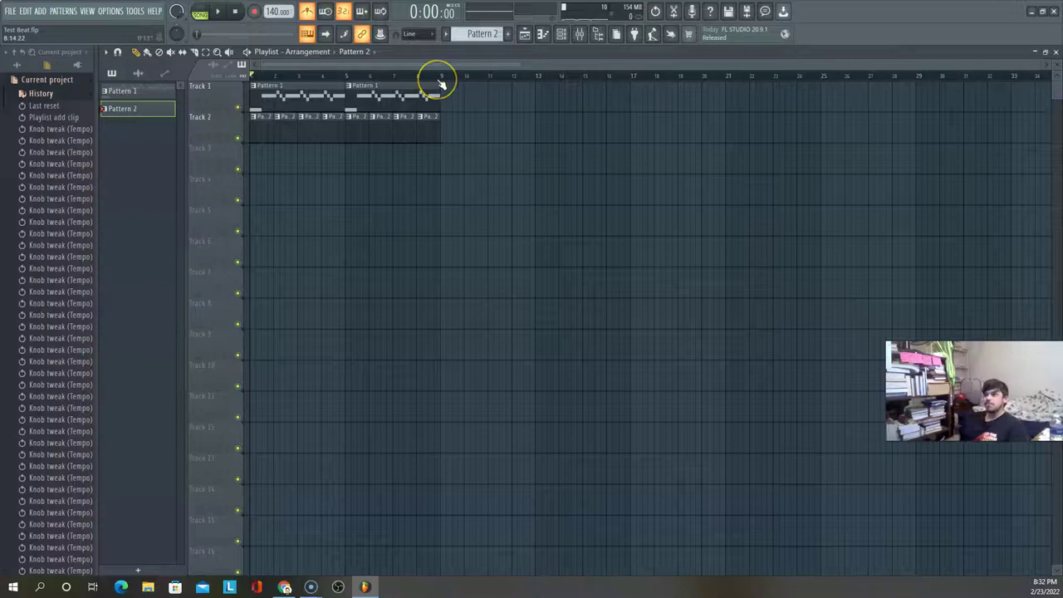
Play back the duplicated arrangement briefly and save the project during playback
{"action": "key", "text": "space"}
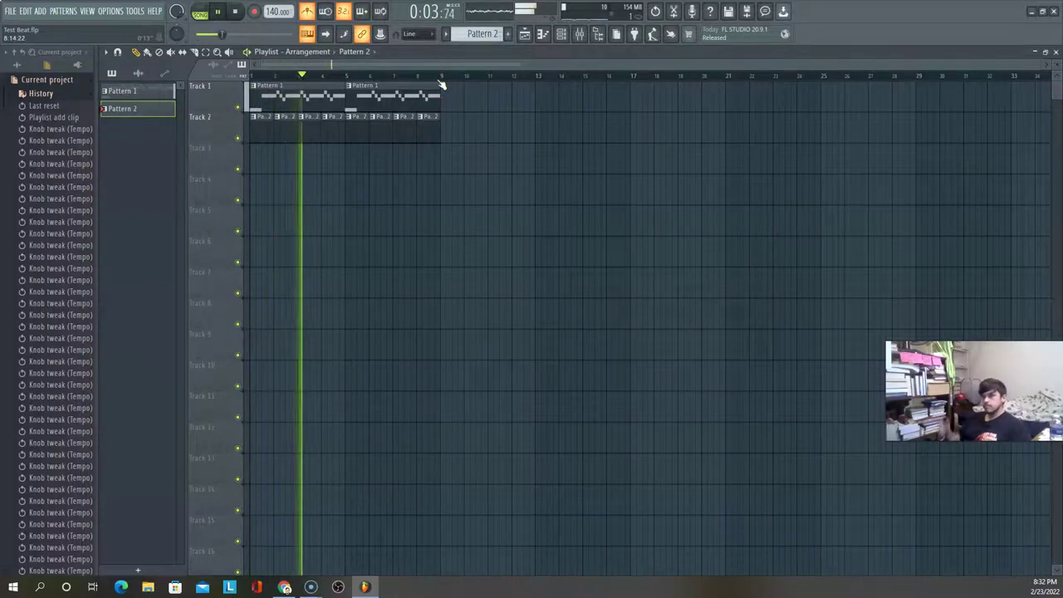
{"action": "key", "text": "ctrl+s"}
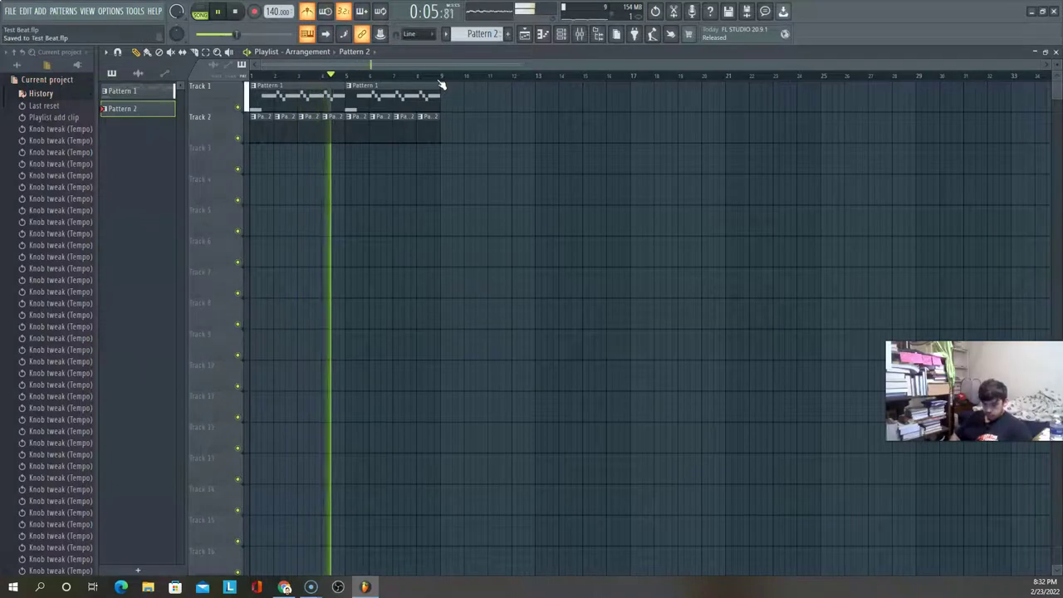
{"action": "key", "text": "space"}
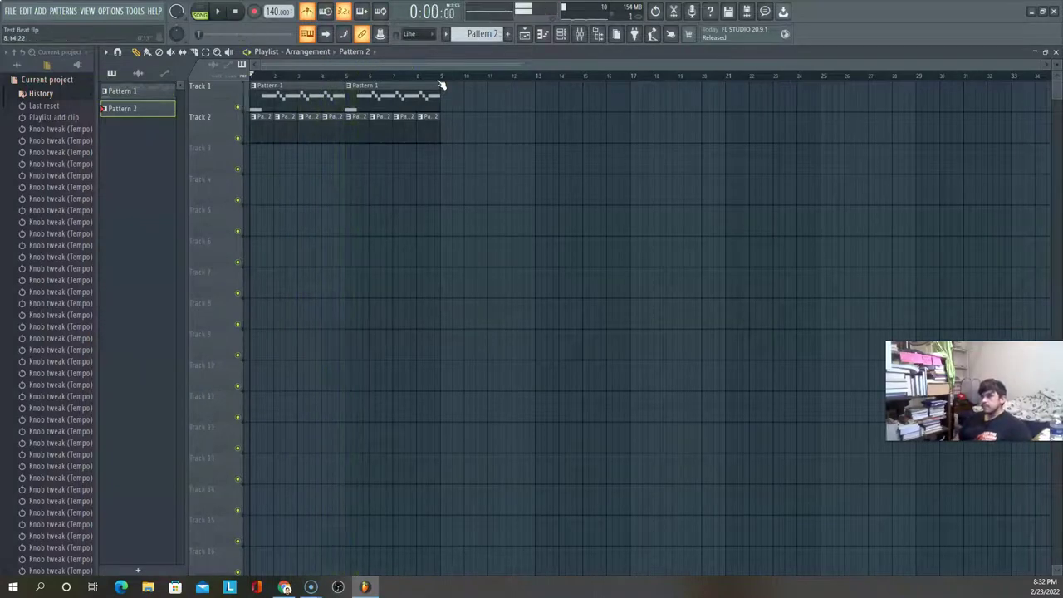
Make Pattern 1 the active pattern and undo the last playlist clip deselection
{"action": "left_click", "coordinate": [306, 98]}
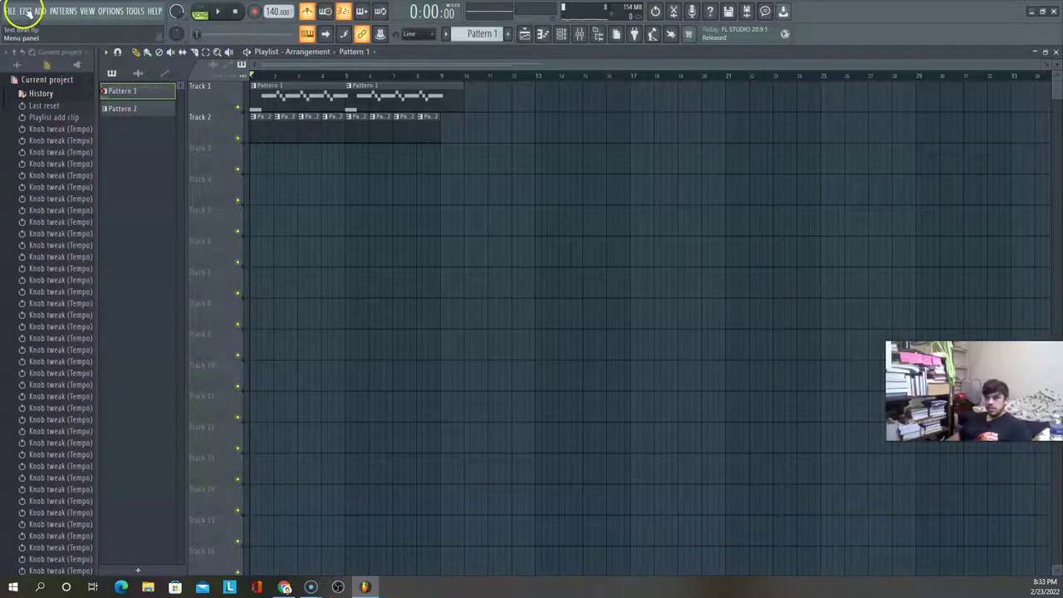
{"action": "left_click", "coordinate": [25, 11]}
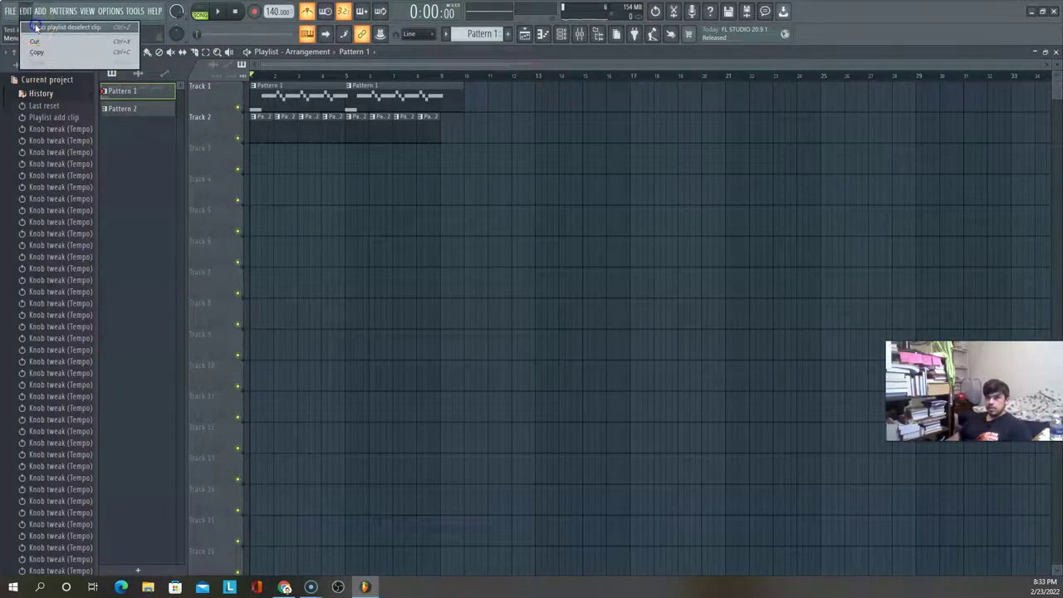
{"action": "left_click", "coordinate": [51, 26]}
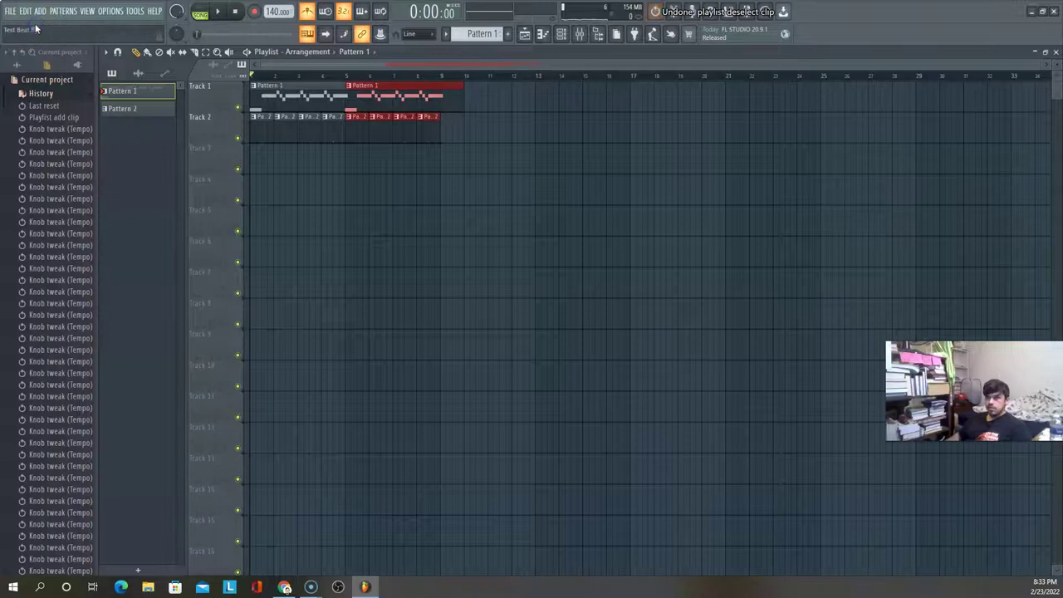
Try placing an extra Pattern 1 clip around bar 12 on Track 1, then delete it
{"action": "left_click", "coordinate": [505, 94]}
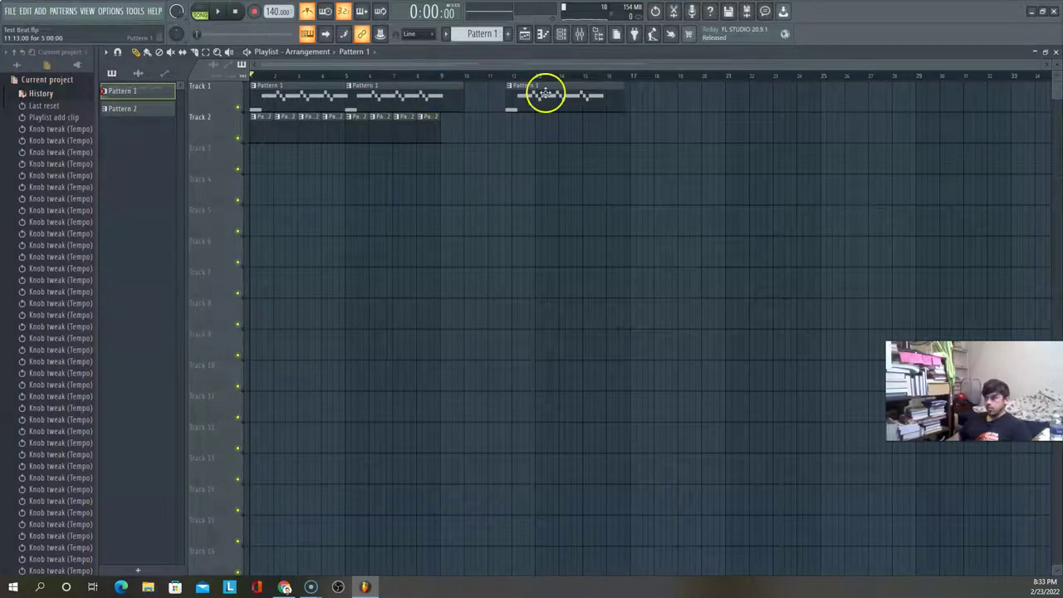
{"action": "right_click", "coordinate": [544, 95]}
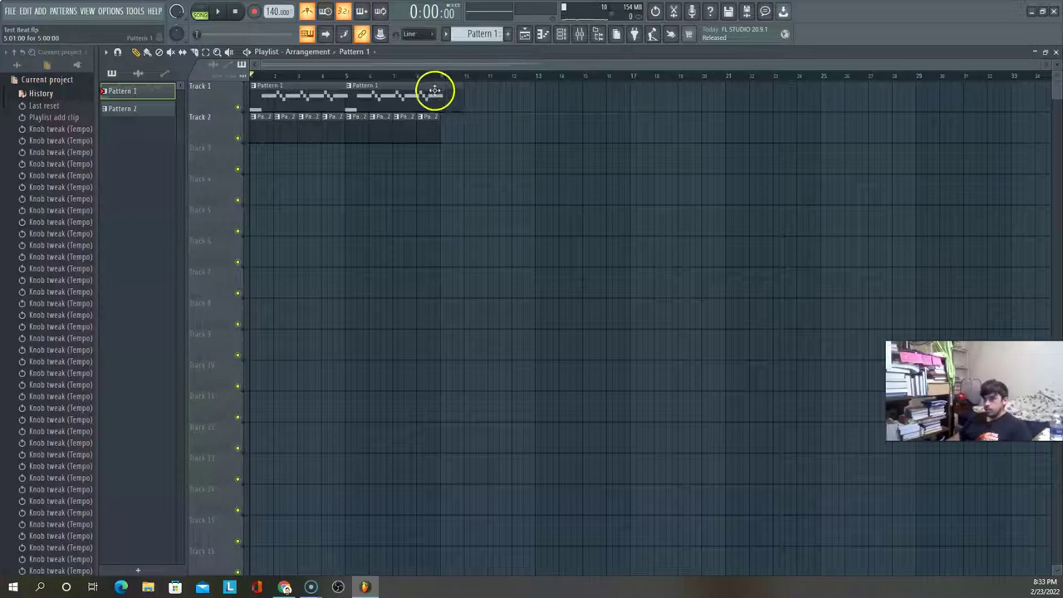
{"action": "left_click", "coordinate": [500, 34]}
{"action": "mouse_move", "coordinate": [500, 47]}
{"action": "left_mouse_down"}
{"action": "mouse_move", "coordinate": [498, 26]}
{"action": "mouse_move", "coordinate": [496, 37]}
{"action": "left_mouse_up"}
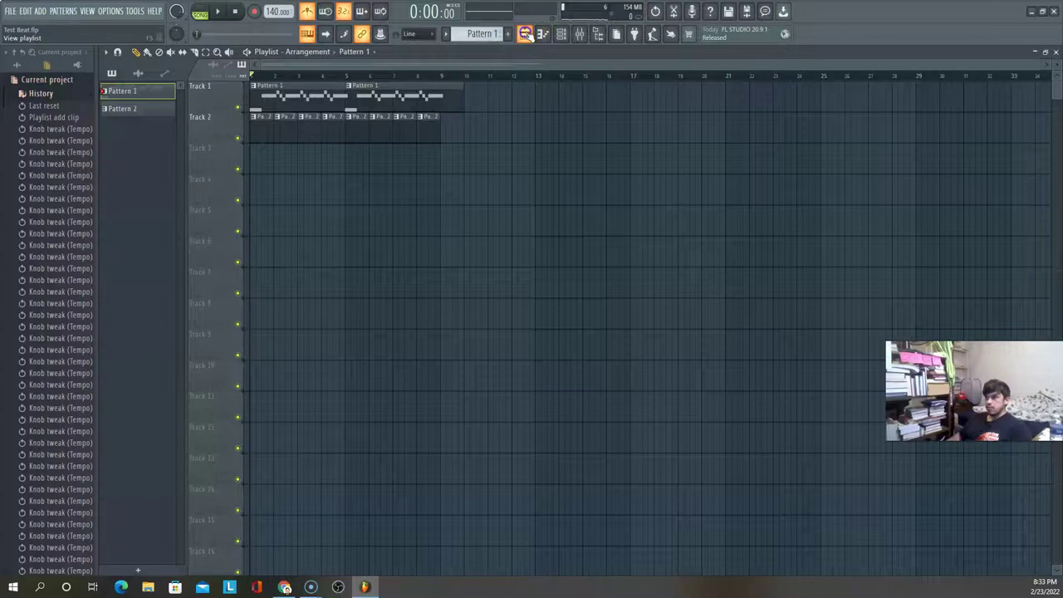
Shorten the last A4 note of Pattern 1's Brass Section melody to end at bar 5, save the project and close the piano roll
{"action": "left_click", "coordinate": [526, 33]}
{"action": "left_click", "coordinate": [528, 34]}
{"action": "left_click", "coordinate": [544, 34]}
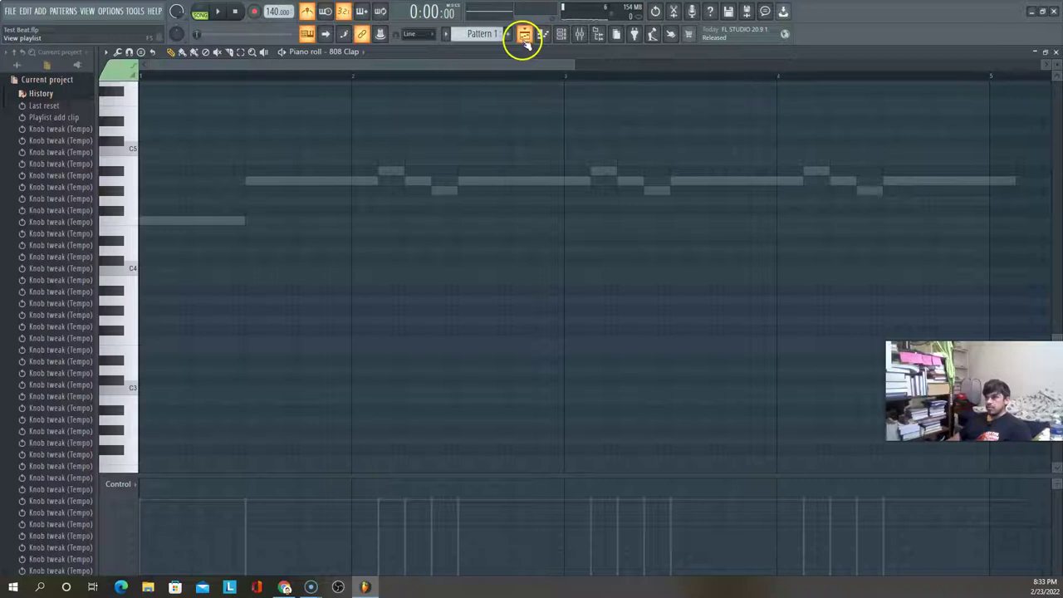
{"action": "left_click", "coordinate": [562, 34]}
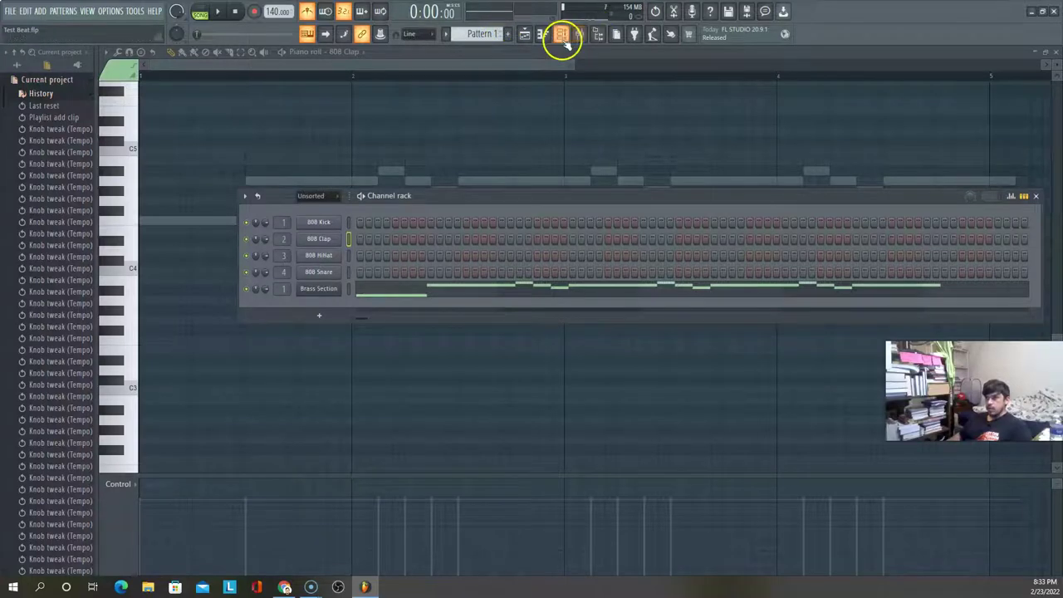
{"action": "left_click", "coordinate": [430, 293]}
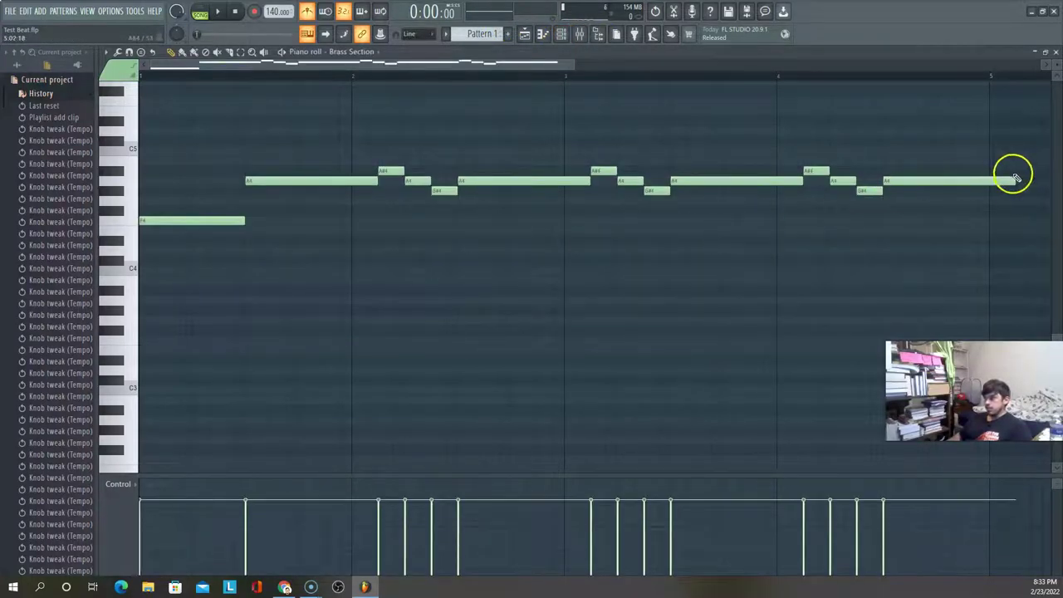
{"action": "left_click_drag", "start_coordinate": [1002, 182], "coordinate": [995, 183]}
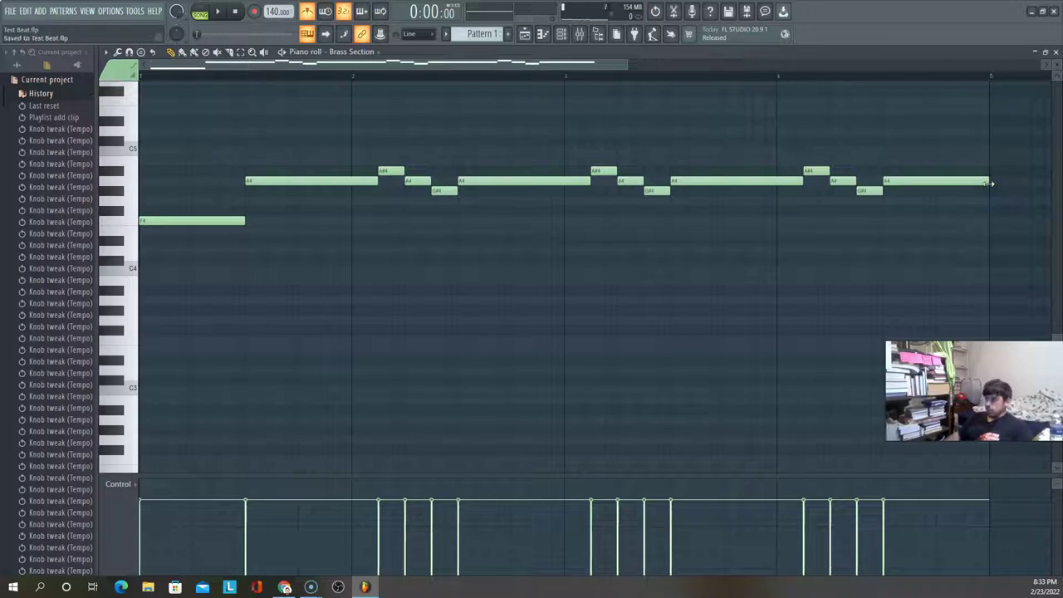
{"action": "left_click", "coordinate": [1057, 53]}
Play the arrangement from the start through its second repetition to check the loop, then stop playback
{"action": "left_click", "coordinate": [753, 107]}
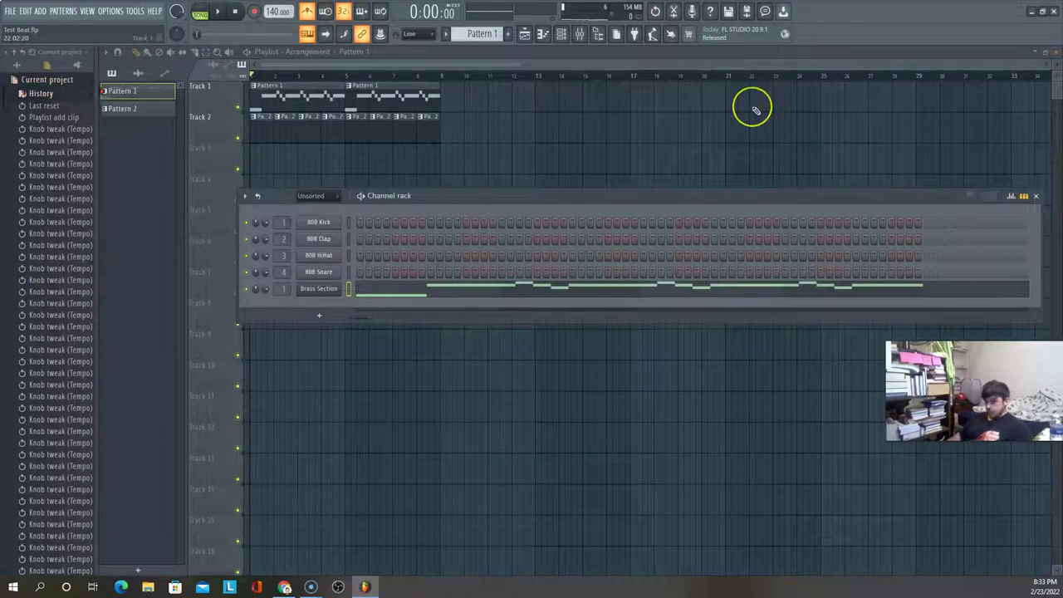
{"action": "key", "text": "space"}
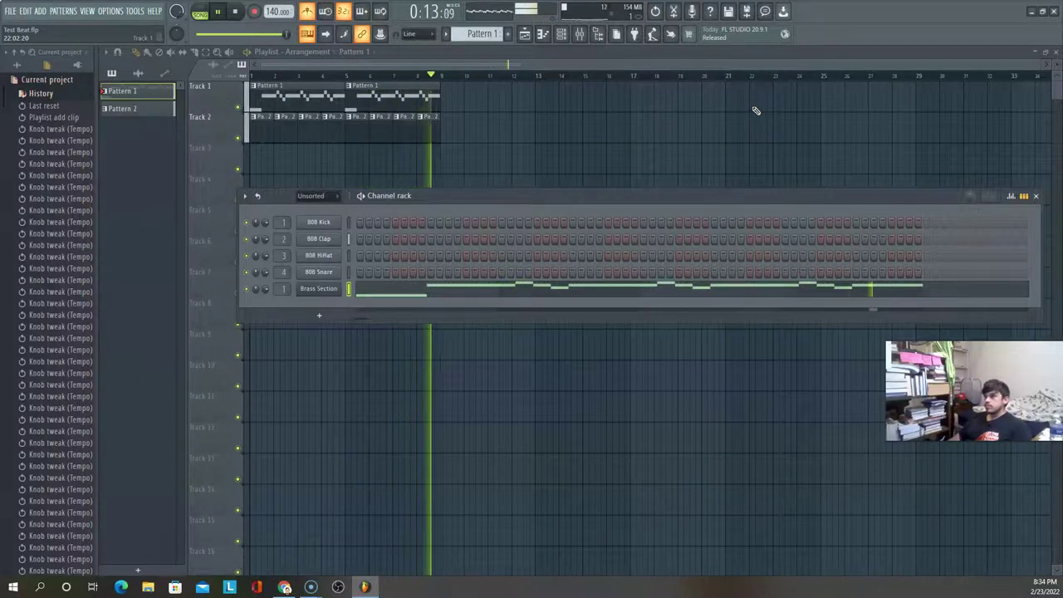
{"action": "key", "text": "space"}
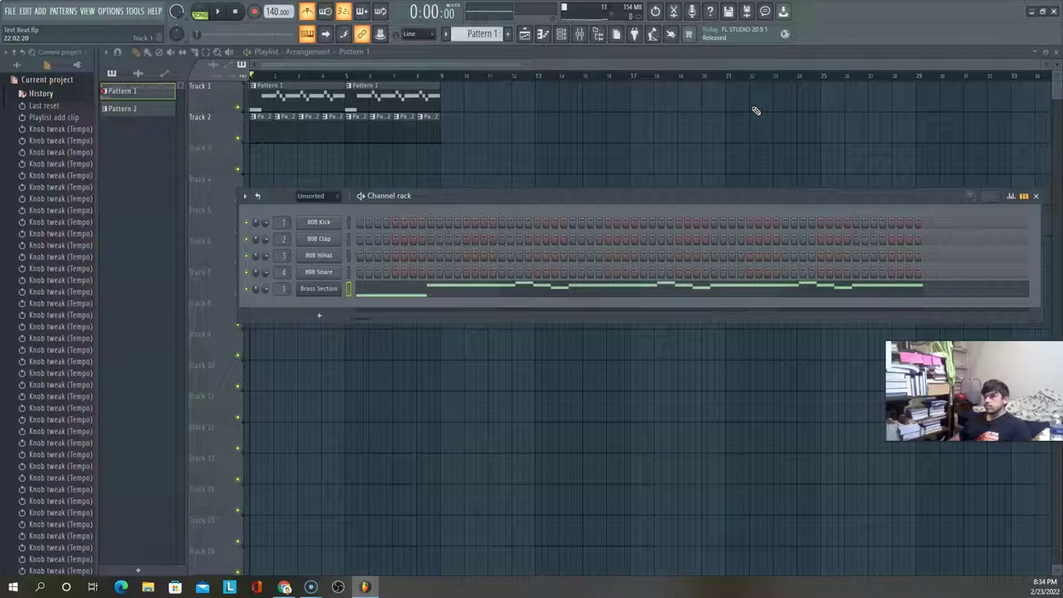
Save the project, check the 808 Kick channel's sampler settings and close them
{"action": "key", "text": "ctrl+s"}
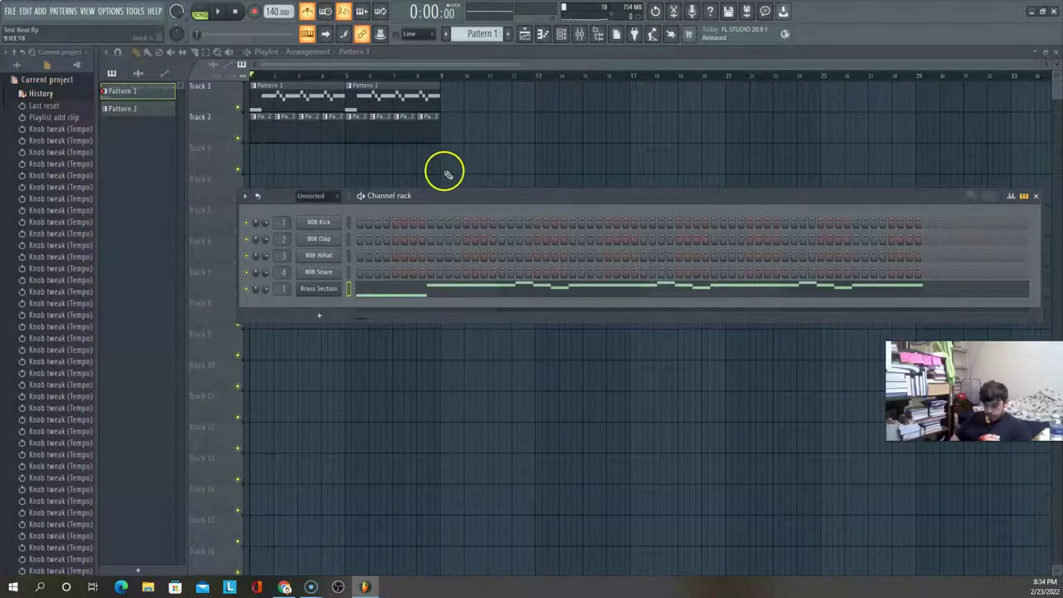
{"action": "left_click", "coordinate": [323, 222]}
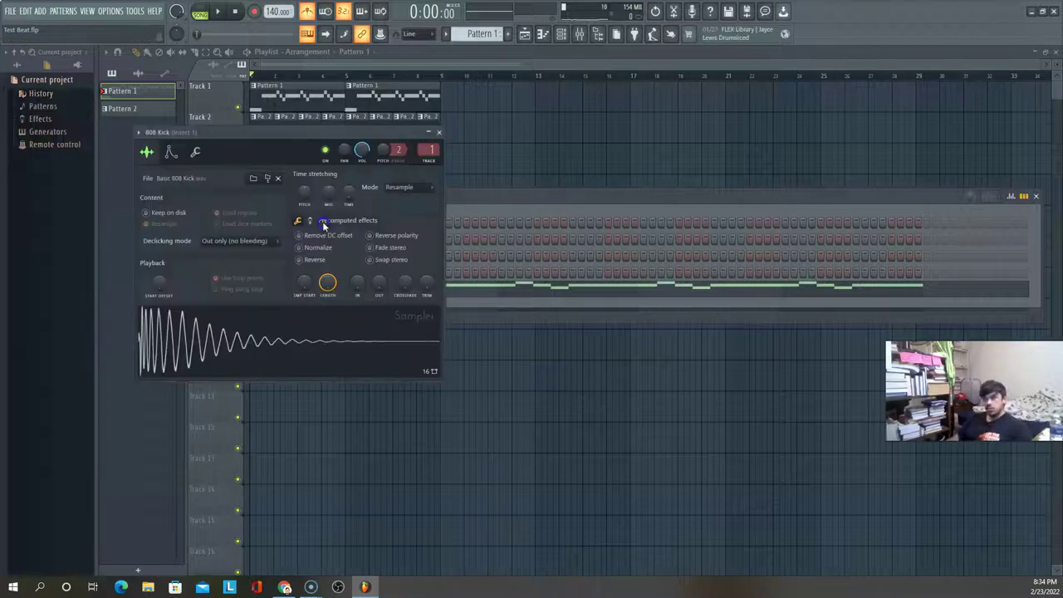
{"action": "left_click", "coordinate": [439, 133]}
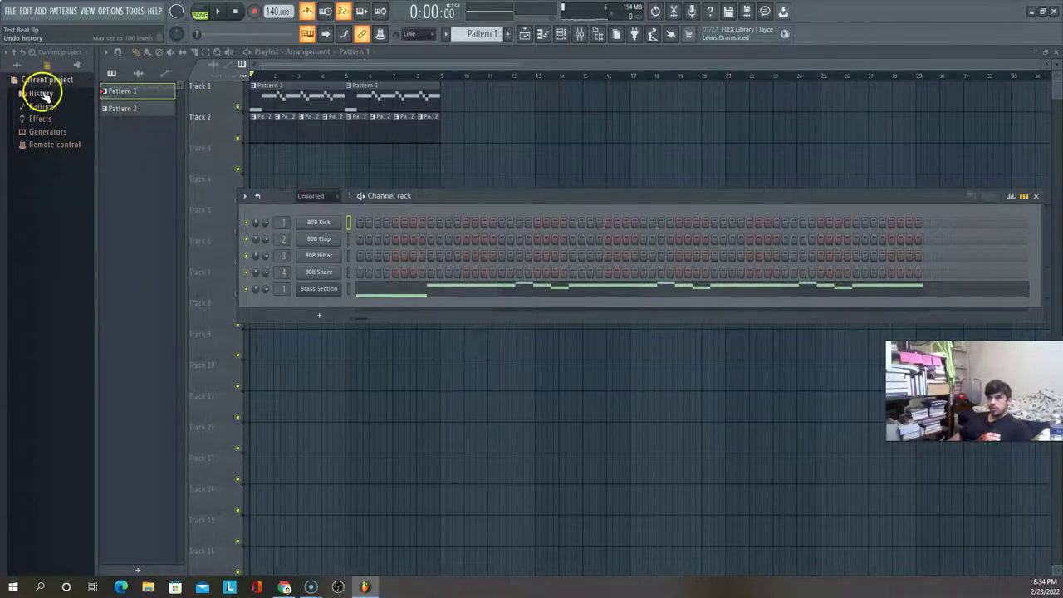
Show all content in the browser and collapse the Orchestral and Instruments folders under Packs
{"action": "left_click", "coordinate": [17, 66]}
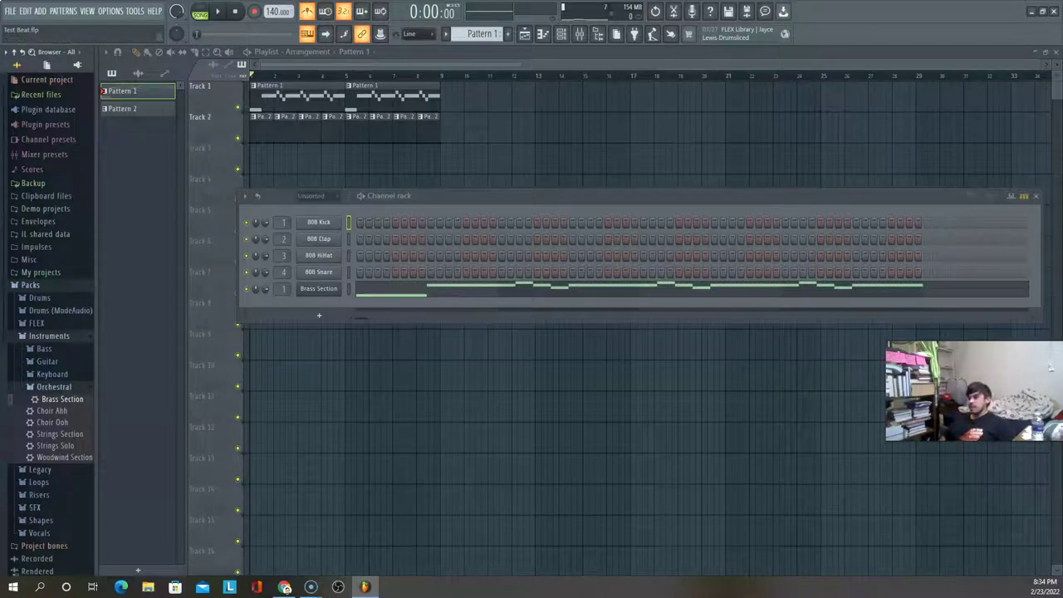
{"action": "key", "text": "space"}
{"action": "key", "text": "space"}
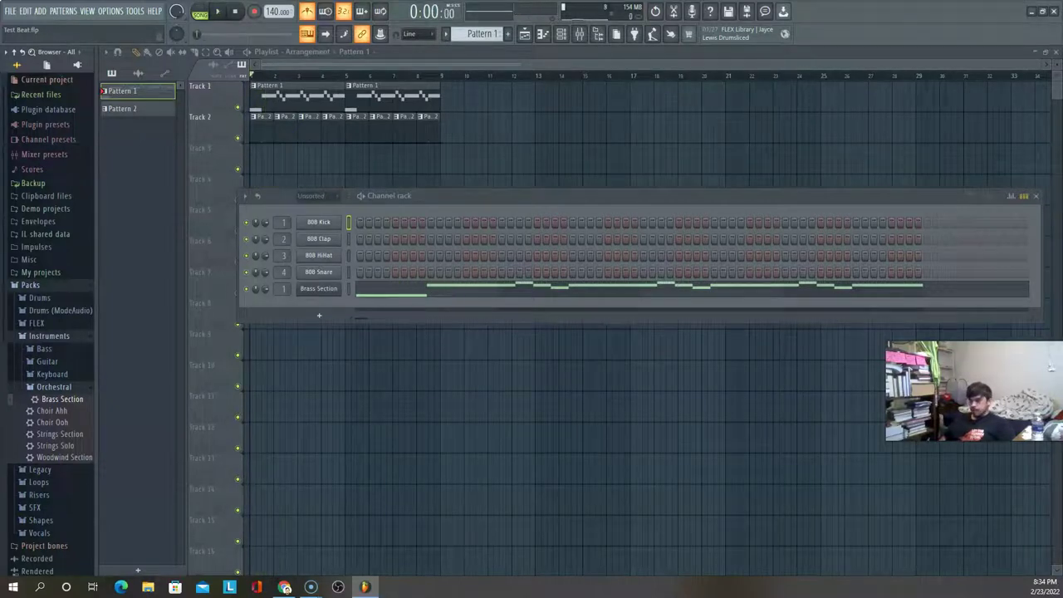
{"action": "left_click", "coordinate": [24, 285]}
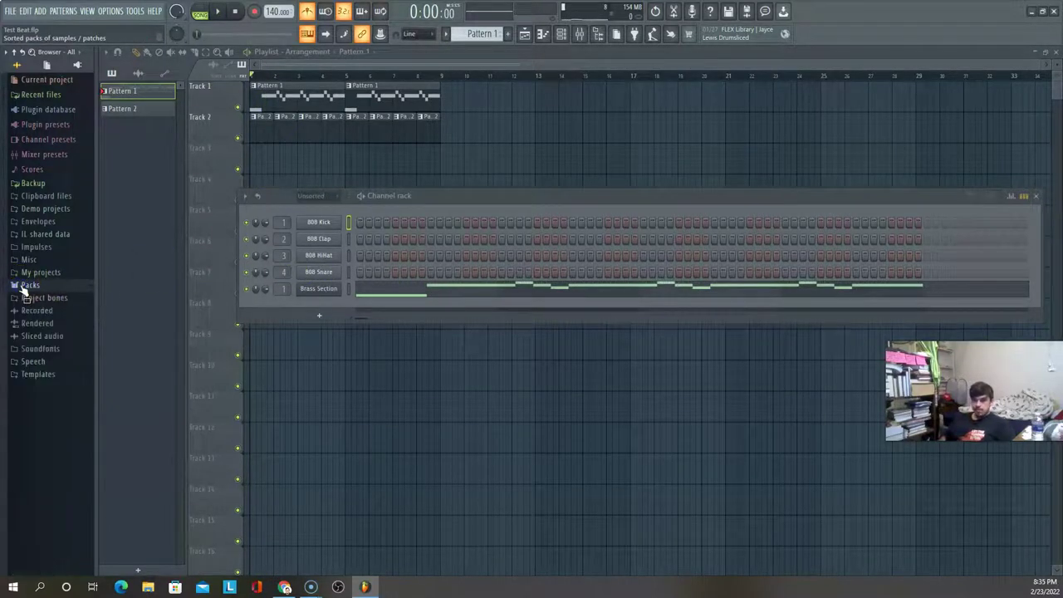
{"action": "left_click", "coordinate": [24, 285]}
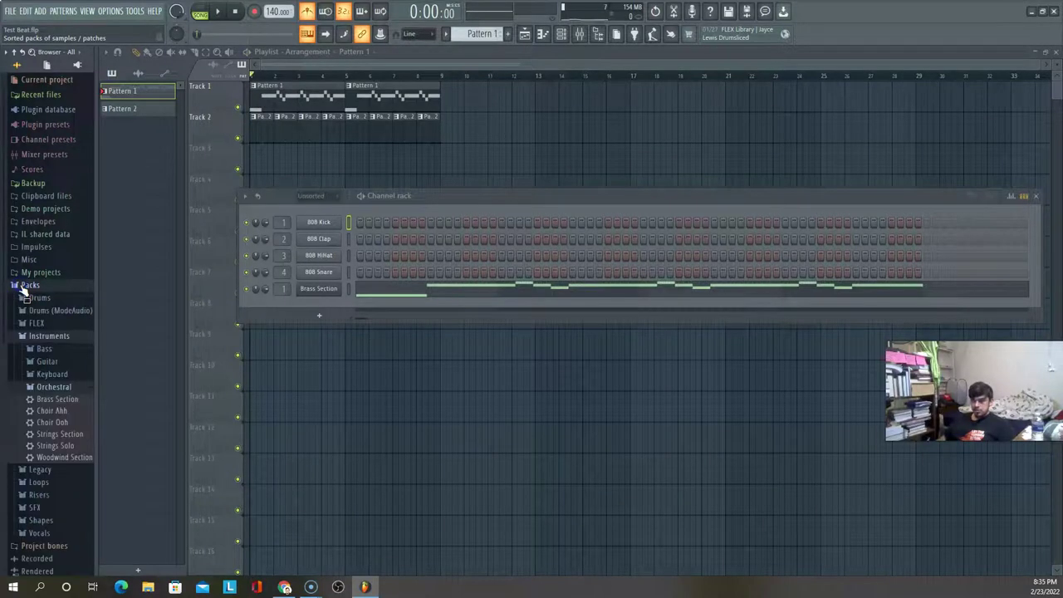
{"action": "left_click", "coordinate": [30, 387]}
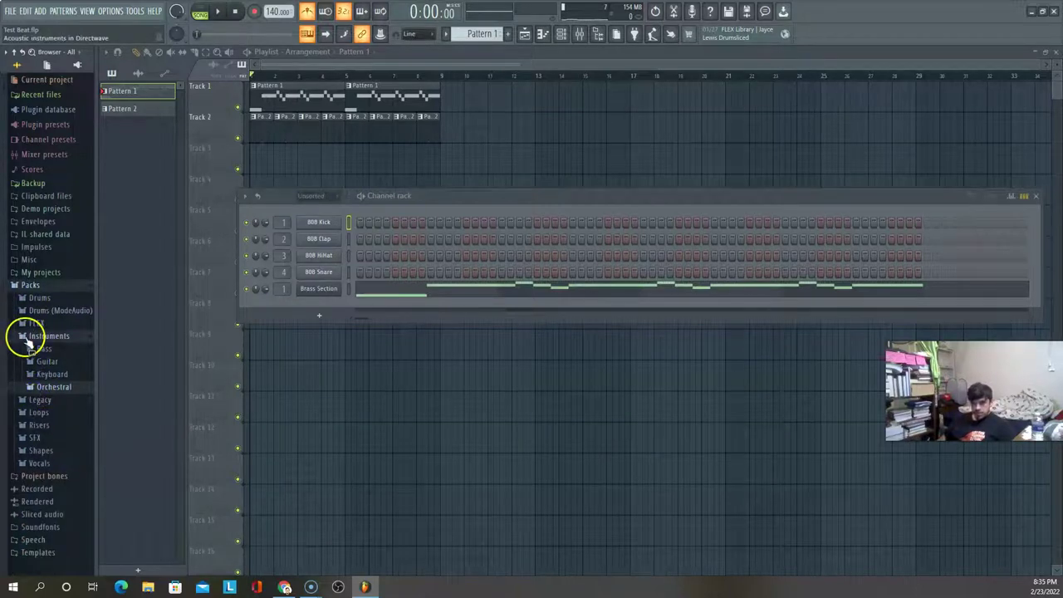
{"action": "left_click", "coordinate": [25, 338]}
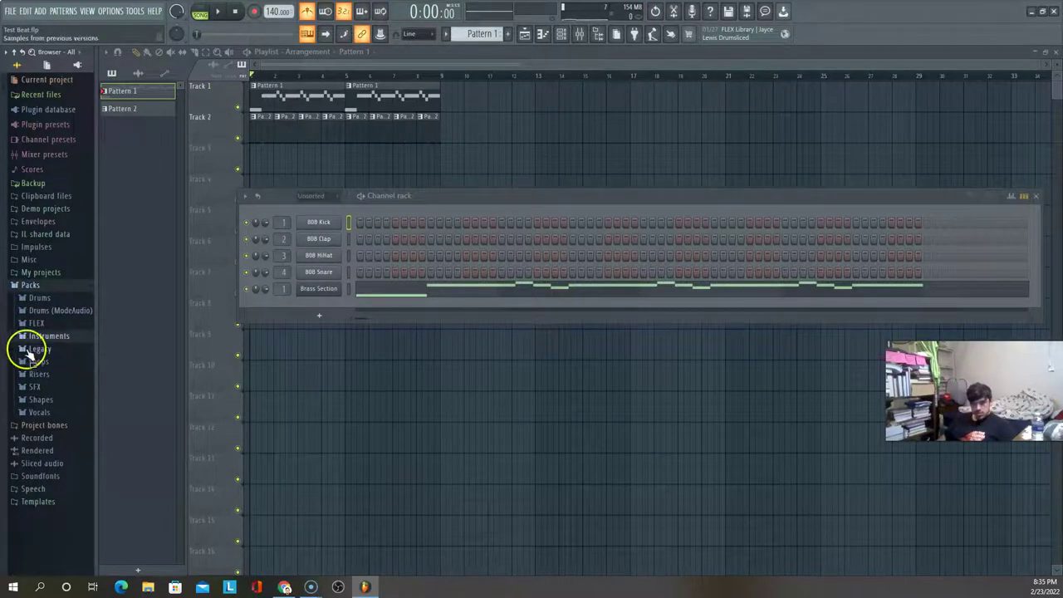
Expand the Kicks folder of the Drums pack and audition its samples from 22in Kick down to Importer Kick
{"action": "left_click", "coordinate": [40, 299]}
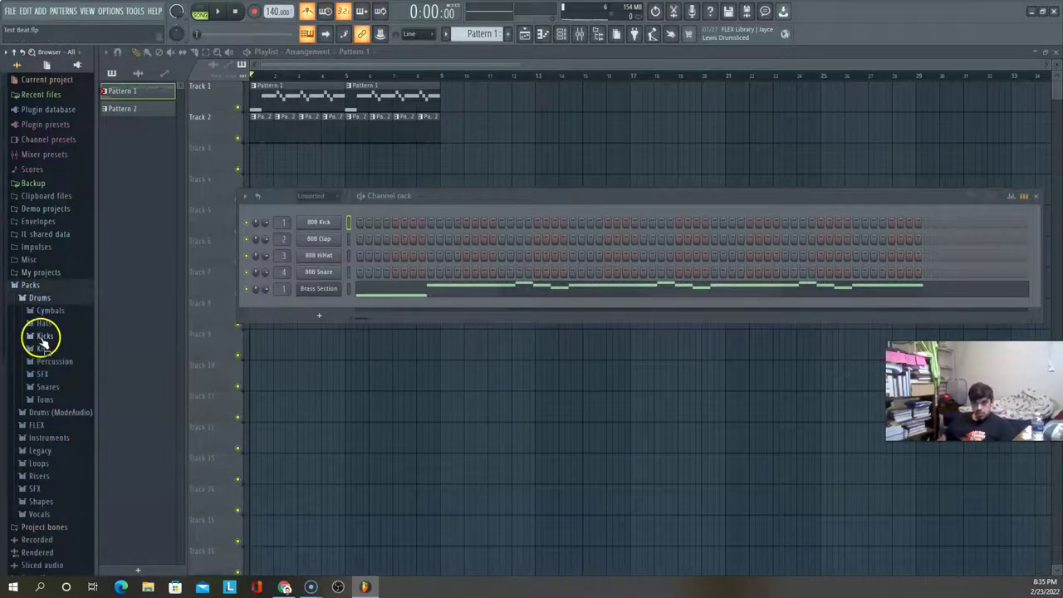
{"action": "left_click", "coordinate": [44, 336]}
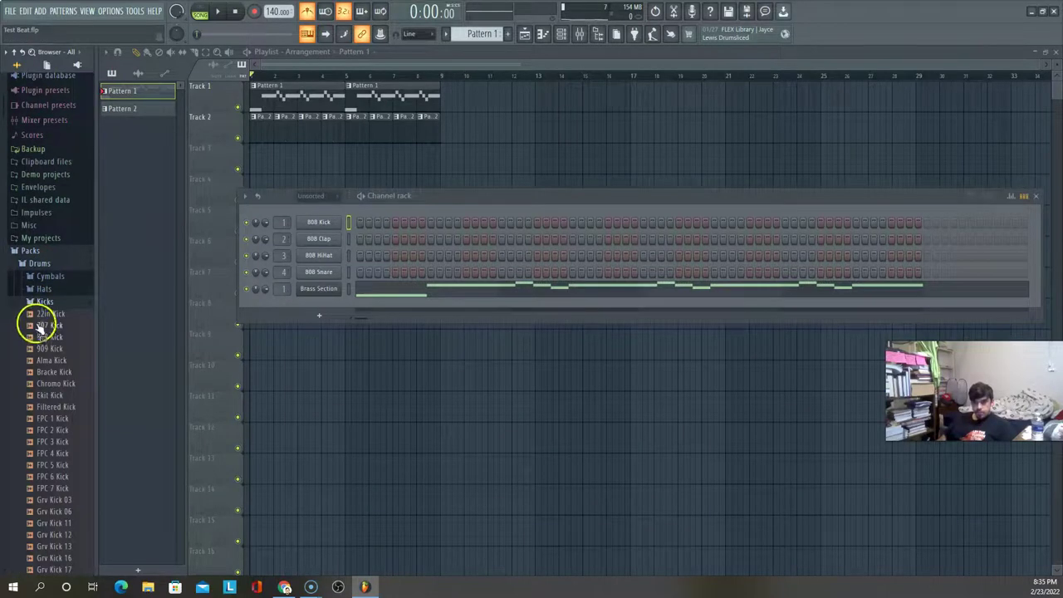
{"action": "left_click", "coordinate": [40, 314]}
{"action": "key", "text": "Down"}
{"action": "key", "text": "Down"}
{"action": "key", "text": "Down"}
{"action": "key", "text": "Down"}
{"action": "key", "text": "Down"}
{"action": "key", "text": "Down"}
{"action": "key", "text": "Down"}
{"action": "key", "text": "Down"}
{"action": "key", "text": "Down"}
{"action": "key", "text": "Down"}
{"action": "key", "text": "Down"}
{"action": "key", "text": "Down"}
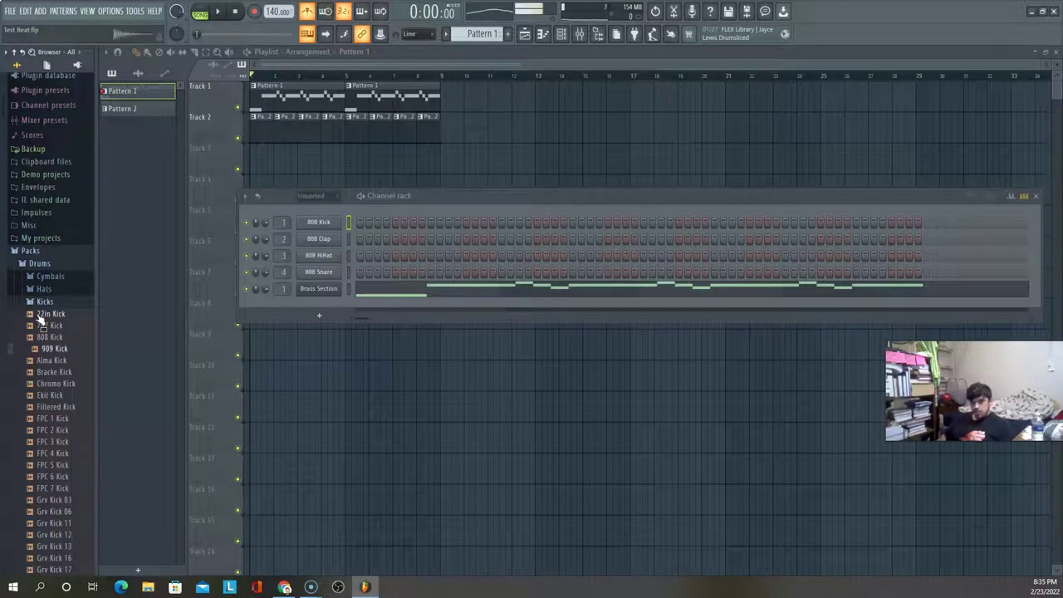
{"action": "key", "text": "Down"}
{"action": "key", "text": "Down"}
{"action": "key", "text": "Down"}
{"action": "key", "text": "Down"}
{"action": "key", "text": "Down"}
{"action": "key", "text": "Down"}
{"action": "key", "text": "Down"}
{"action": "key", "text": "Down"}
{"action": "key", "text": "Down"}
{"action": "key", "text": "Down"}
{"action": "key", "text": "Down"}
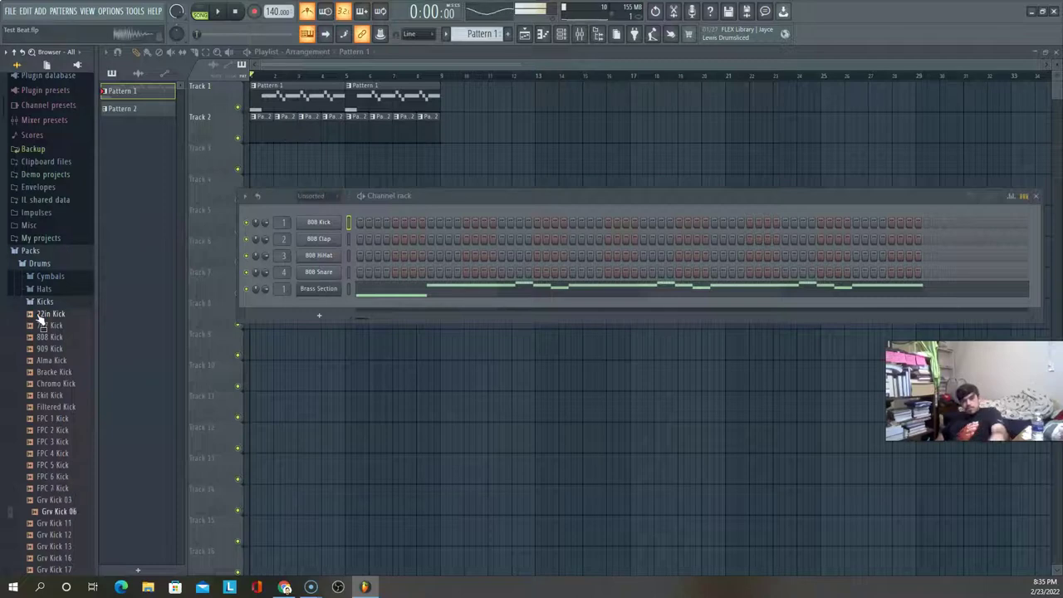
{"action": "key", "text": "Down"}
{"action": "key", "text": "Down"}
{"action": "key", "text": "Down"}
{"action": "key", "text": "Down"}
{"action": "key", "text": "Down"}
{"action": "key", "text": "Down"}
{"action": "key", "text": "Down"}
{"action": "key", "text": "Down"}
{"action": "key", "text": "Down"}
{"action": "key", "text": "Down"}
{"action": "key", "text": "Down"}
{"action": "key", "text": "Down"}
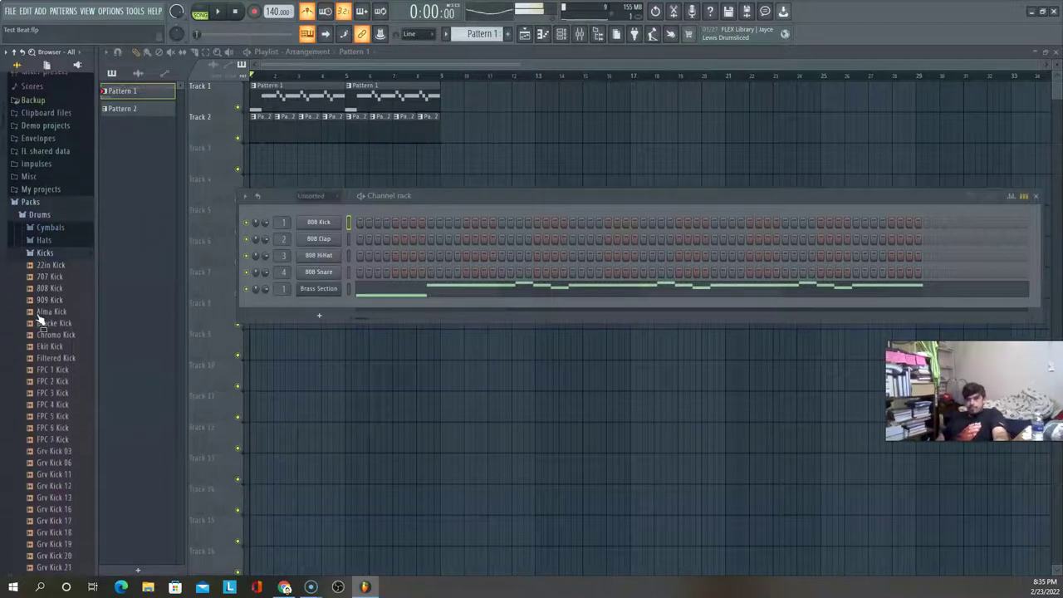
{"action": "key", "text": "Down"}
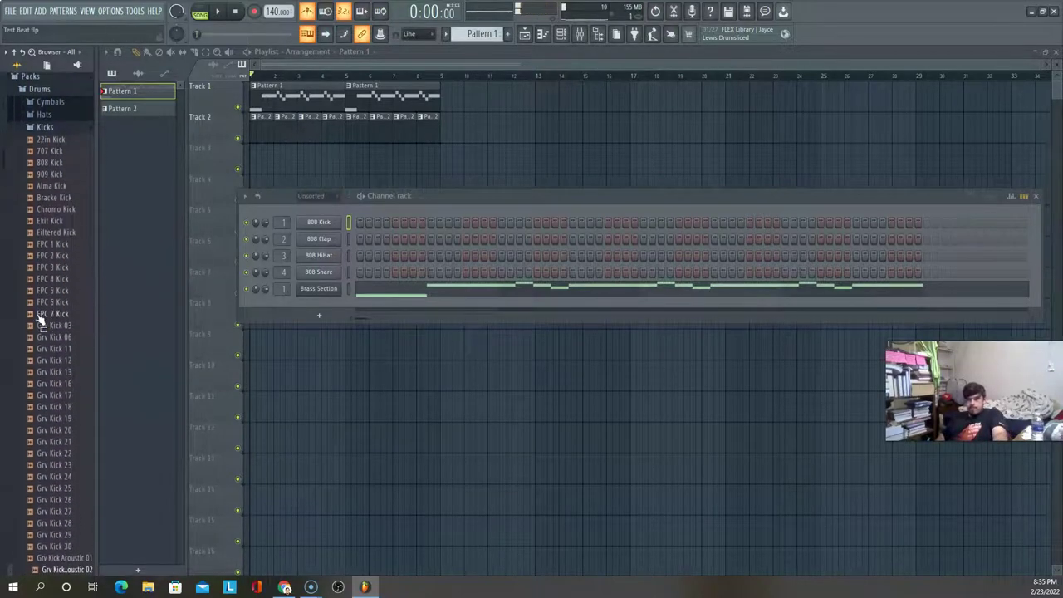
{"action": "key", "text": "Down"}
{"action": "key", "text": "Down"}
{"action": "key", "text": "Down"}
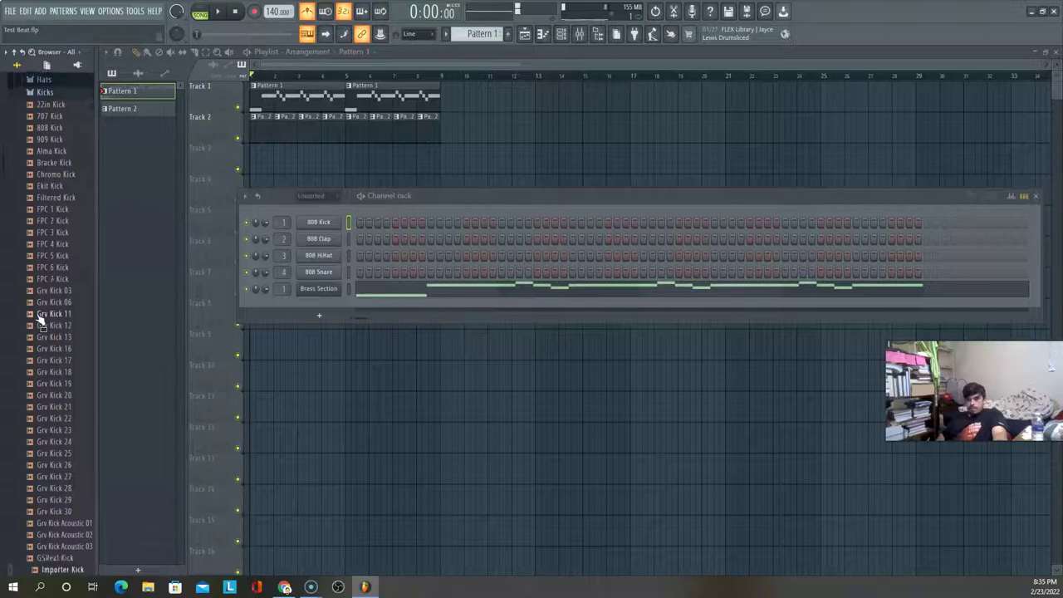
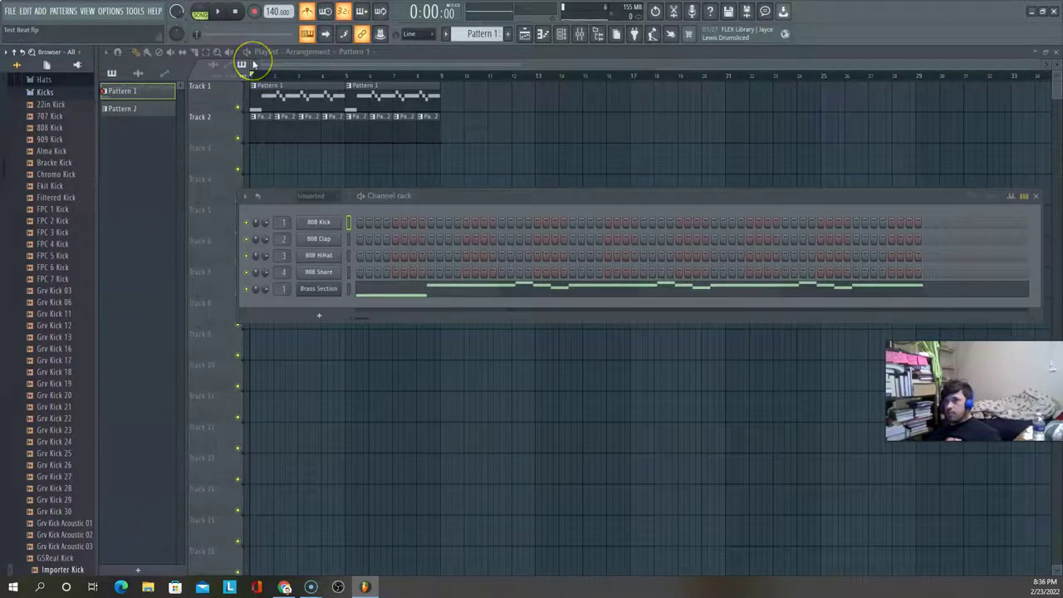
Play the arrangement from the start past bar 7, then stop playback
{"action": "key", "text": "space"}
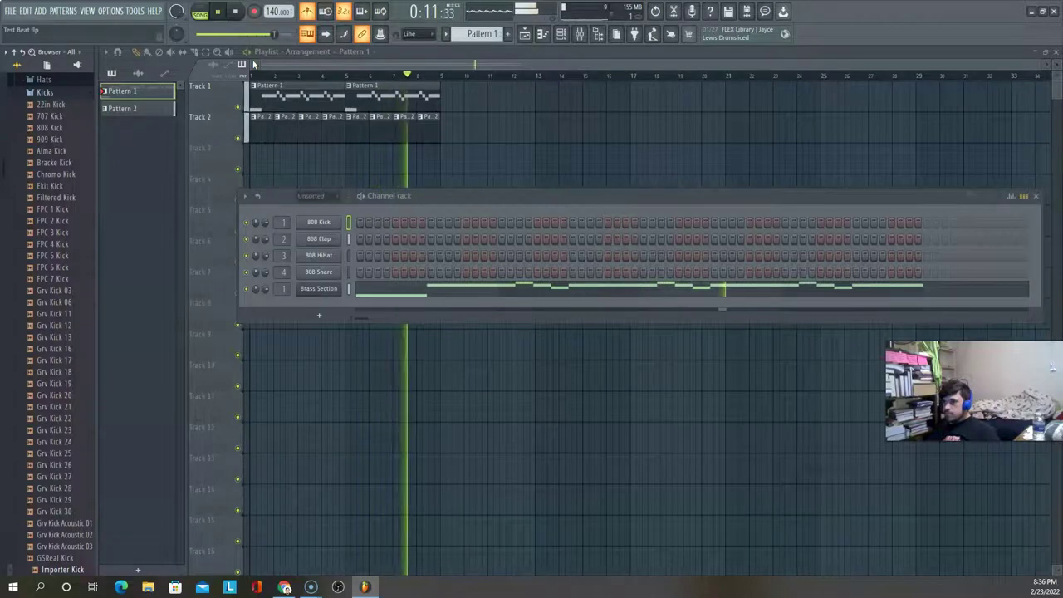
{"action": "key", "text": "space"}
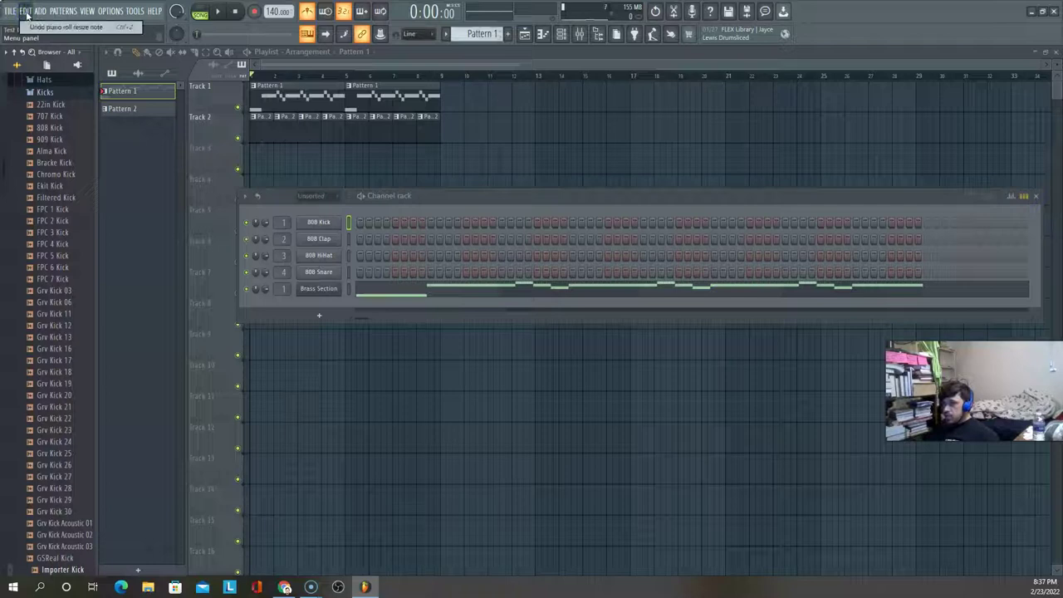
{"action": "mouse_move", "coordinate": [64, 12]}
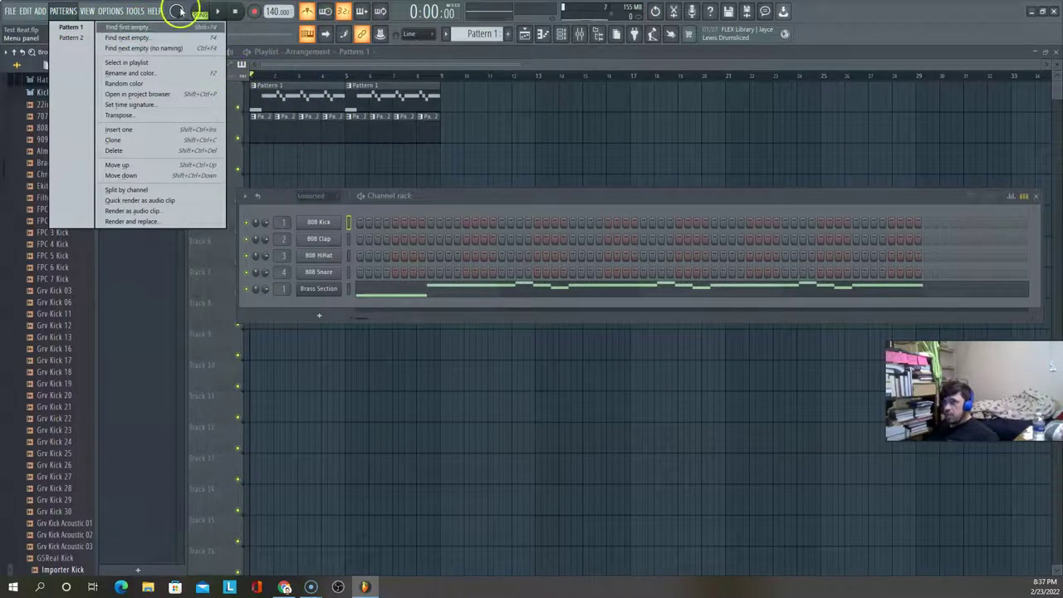
{"action": "mouse_move", "coordinate": [154, 12]}
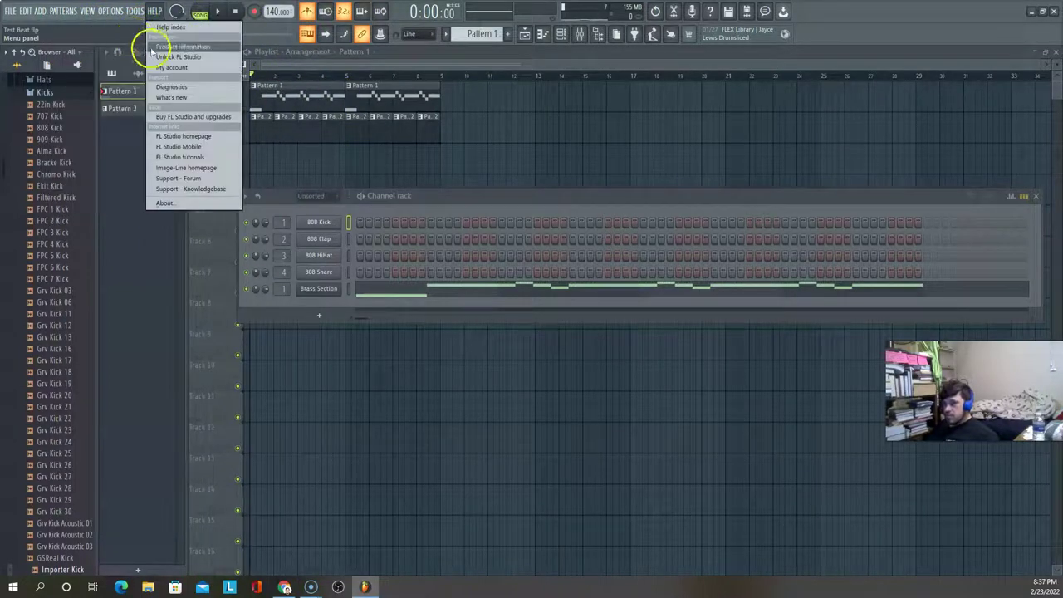
{"action": "left_click", "coordinate": [509, 51]}
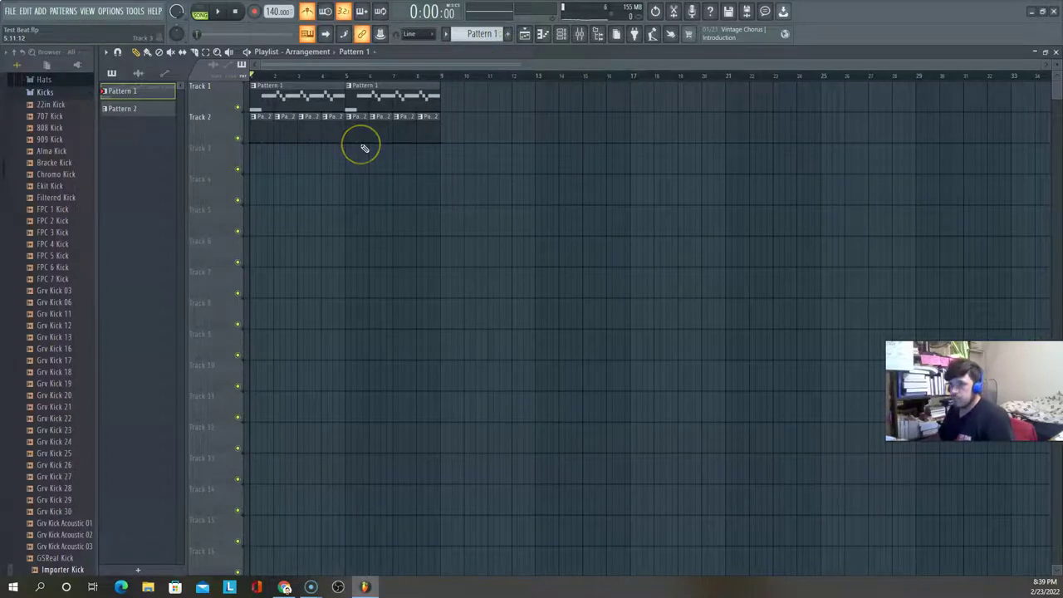
Listen to the arrangement again from bar 1 with the channel rack hidden, then stop playback
{"action": "key", "text": "space"}
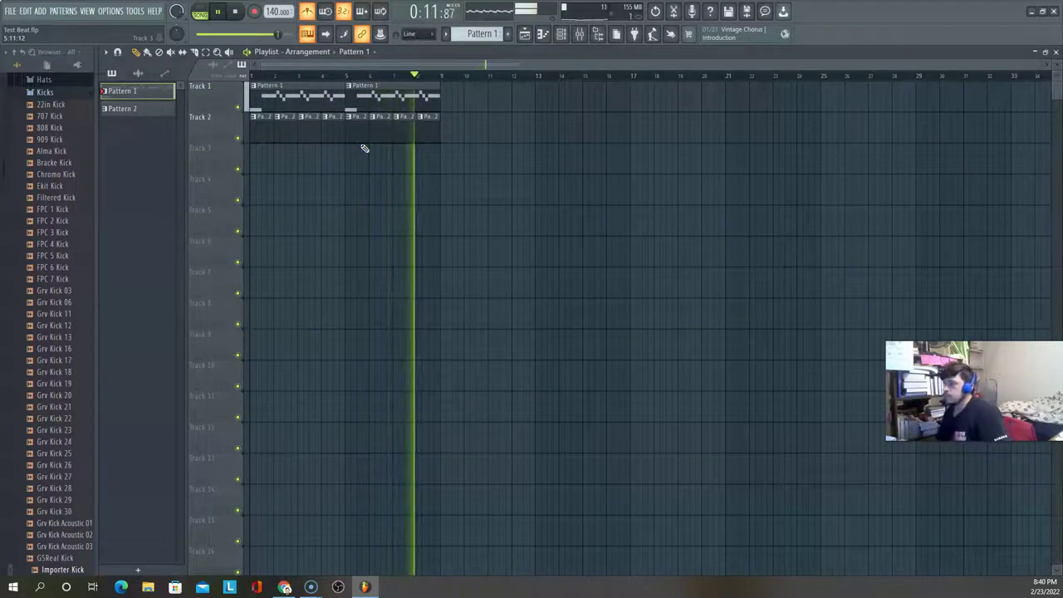
{"action": "key", "text": "space"}
{"action": "left_click", "coordinate": [340, 127]}
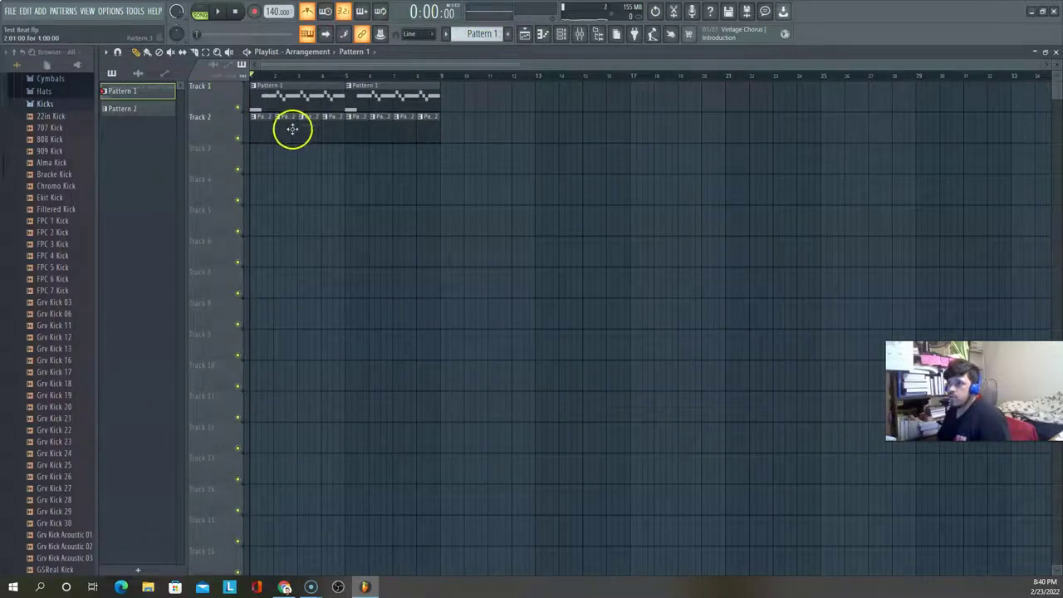
Create a new empty pattern, Pattern 3, keeping its default name
{"action": "left_click", "coordinate": [61, 11]}
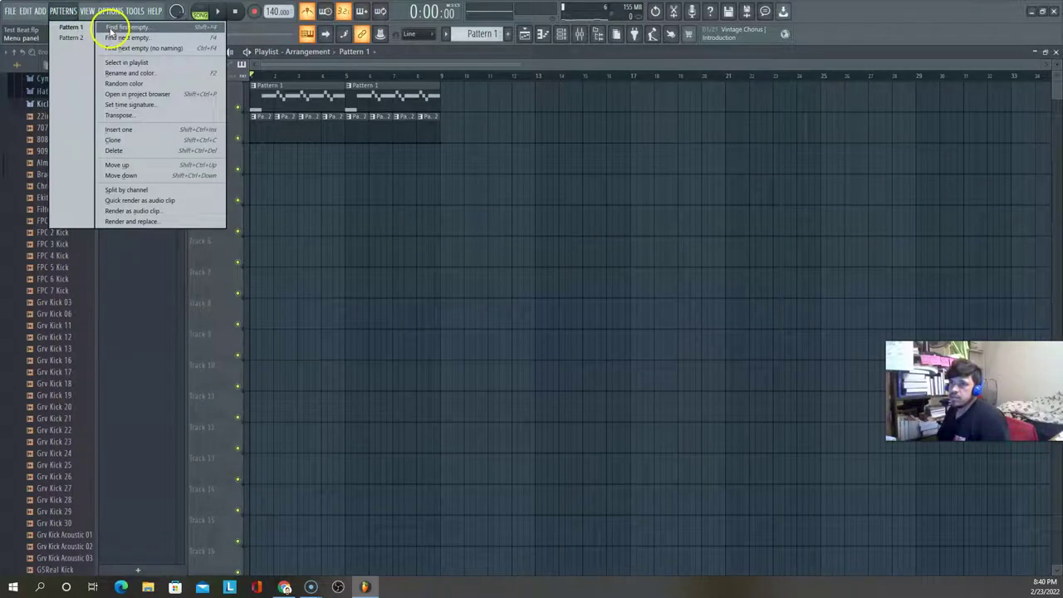
{"action": "left_click", "coordinate": [112, 27]}
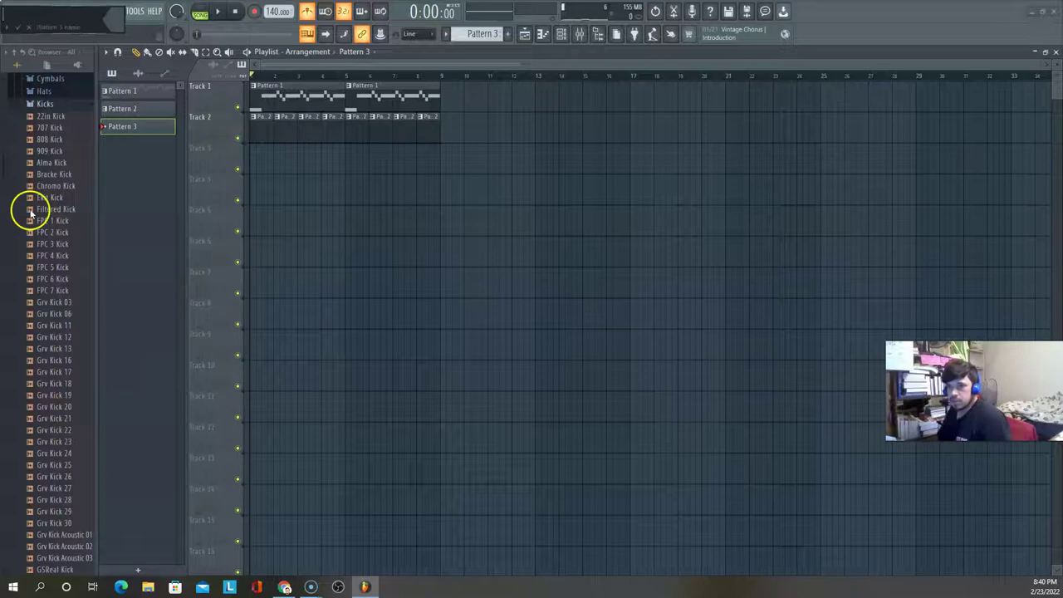
{"action": "left_click", "coordinate": [30, 27]}
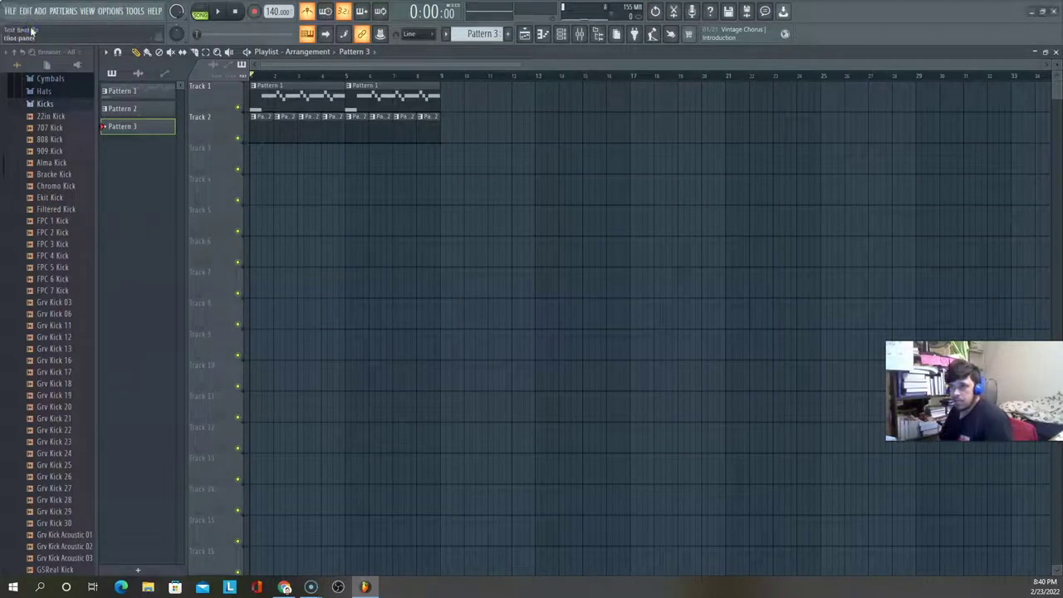
Audition the kick samples starting at 22in Kick and settle on FPC 7 Kick
{"action": "left_click", "coordinate": [33, 119]}
{"action": "key", "text": "Down"}
{"action": "key", "text": "Down"}
{"action": "key", "text": "Down"}
{"action": "key", "text": "Down"}
{"action": "key", "text": "Down"}
{"action": "key", "text": "Down"}
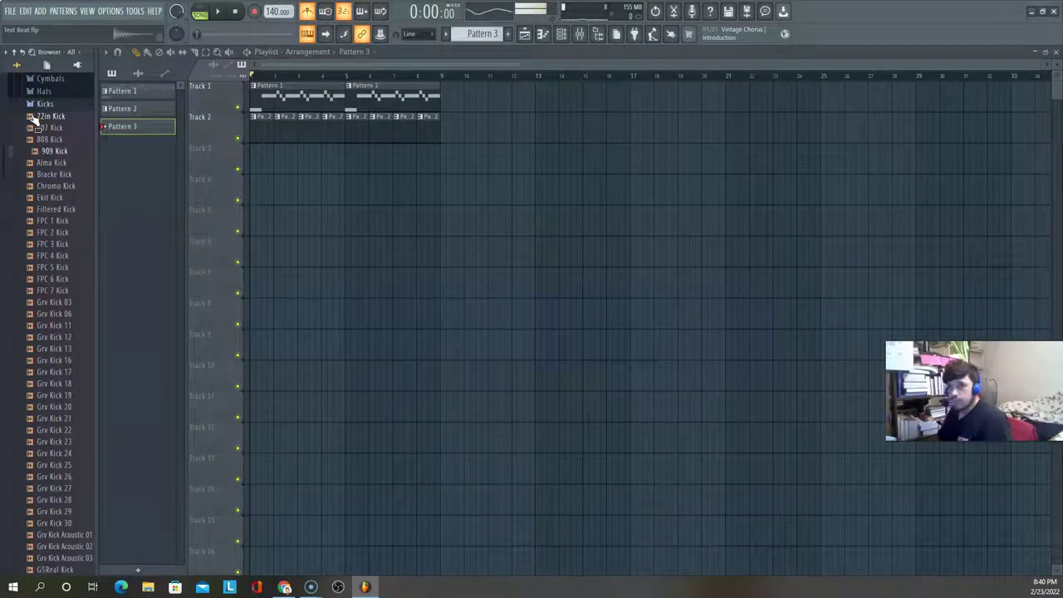
{"action": "key", "text": "Down"}
{"action": "key", "text": "Down"}
{"action": "key", "text": "Down"}
{"action": "key", "text": "Down"}
{"action": "key", "text": "Down"}
{"action": "key", "text": "Down"}
{"action": "key", "text": "Down"}
{"action": "key", "text": "Down"}
{"action": "key", "text": "Down"}
{"action": "key", "text": "Down"}
{"action": "key", "text": "Down"}
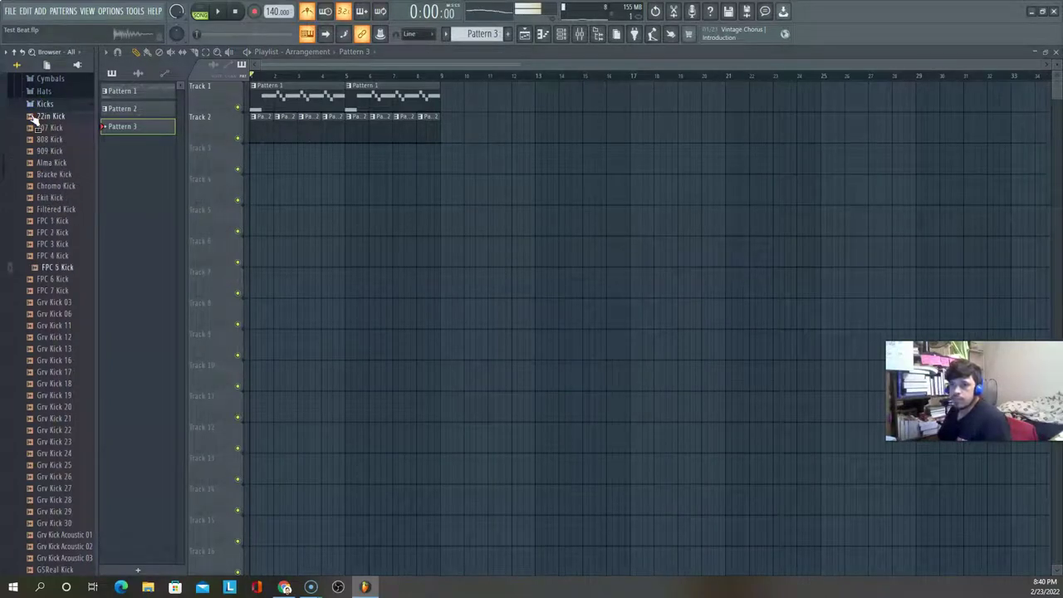
{"action": "key", "text": "Up"}
{"action": "key", "text": "Up"}
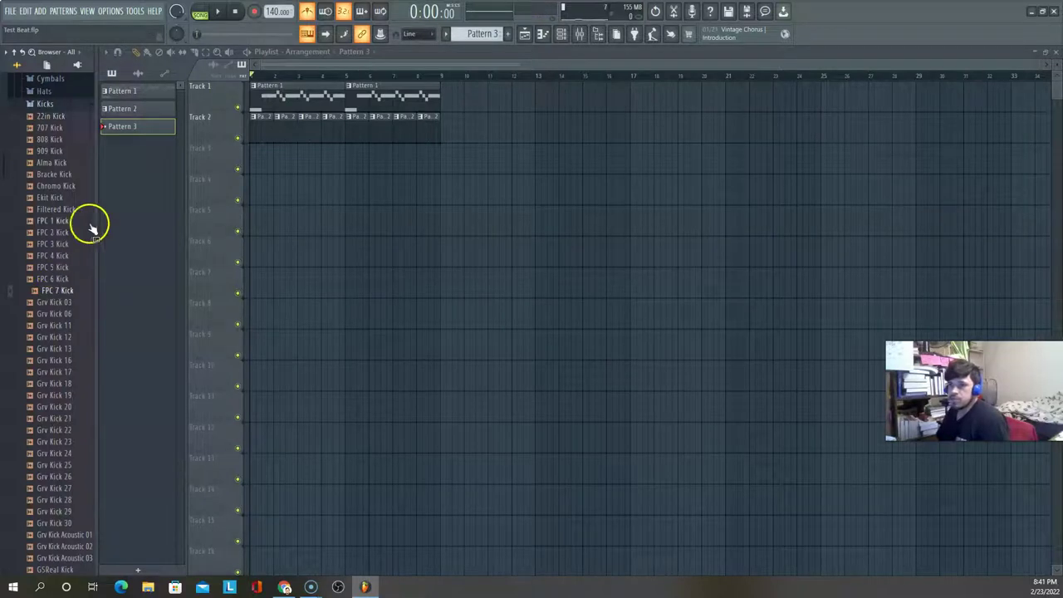
Add the FPC 7 Kick sample as a new channel in the channel rack, assign its mixer track and save the project
{"action": "left_click", "coordinate": [565, 35]}
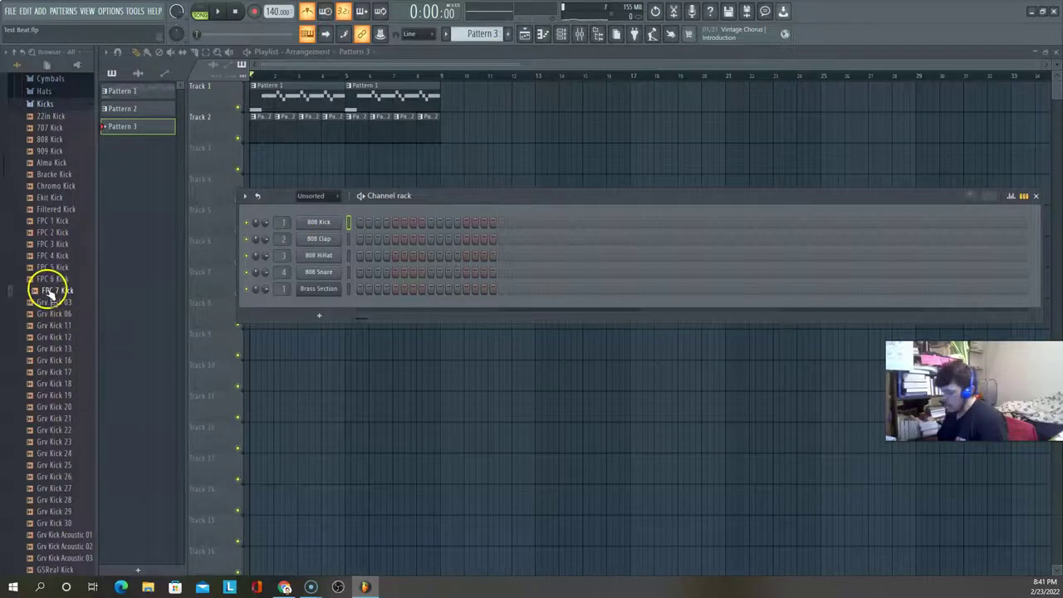
{"action": "left_click_drag", "start_coordinate": [51, 291], "coordinate": [307, 307]}
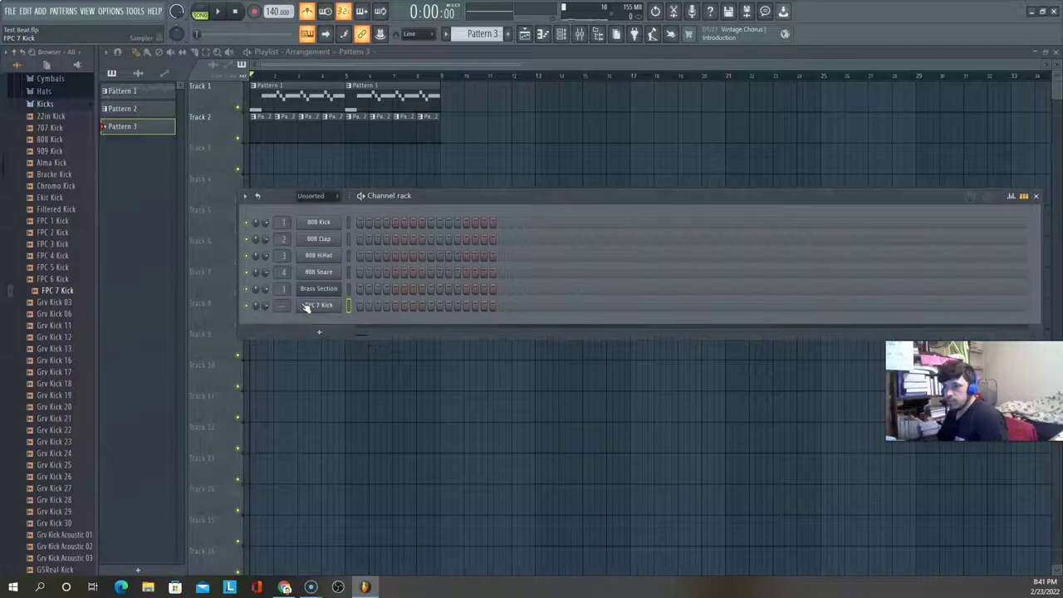
{"action": "left_click", "coordinate": [283, 307]}
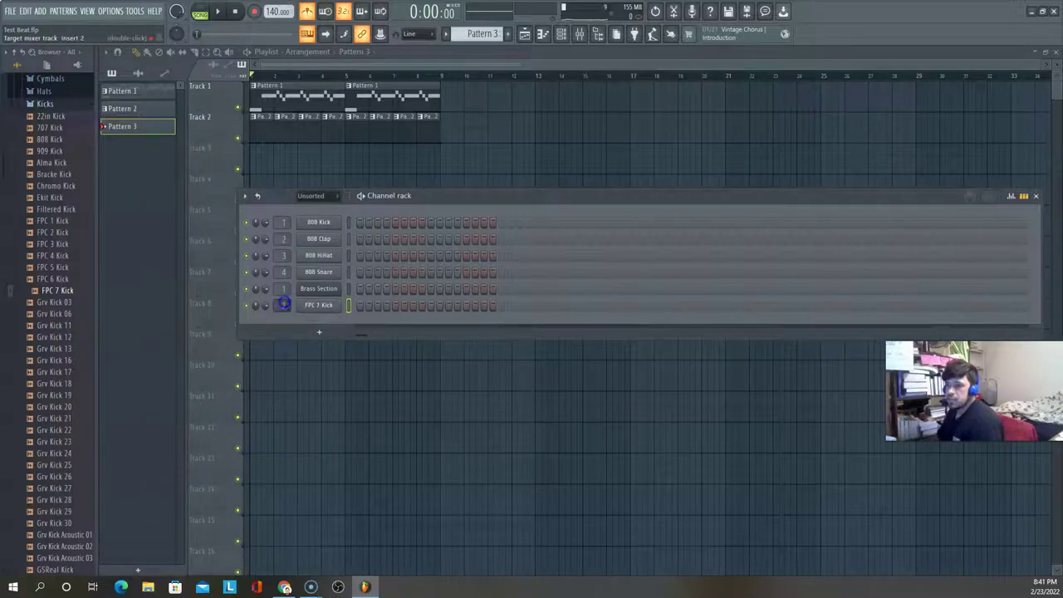
{"action": "key", "text": "ctrl+s"}
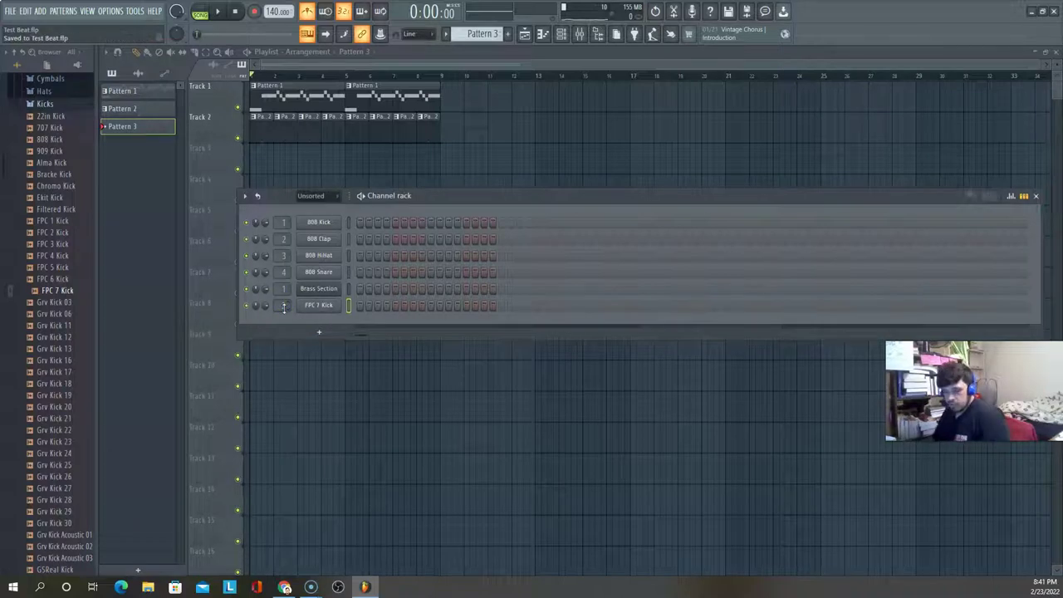
{"action": "left_click", "coordinate": [139, 52]}
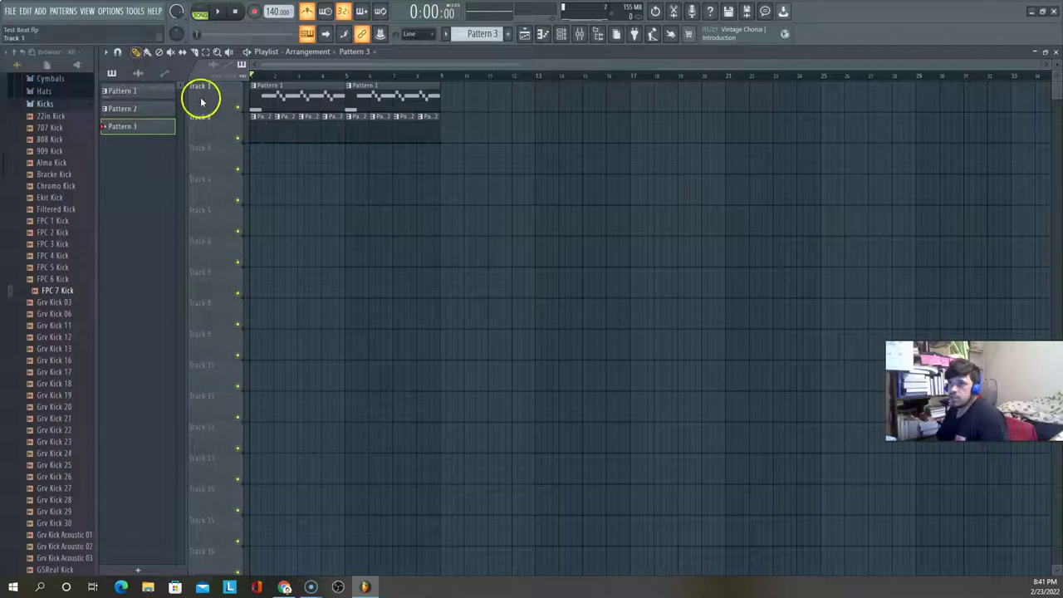
Place a Pattern 3 clip at bar 1 of Track 3 and bring up the channel rack
{"action": "left_click", "coordinate": [252, 151]}
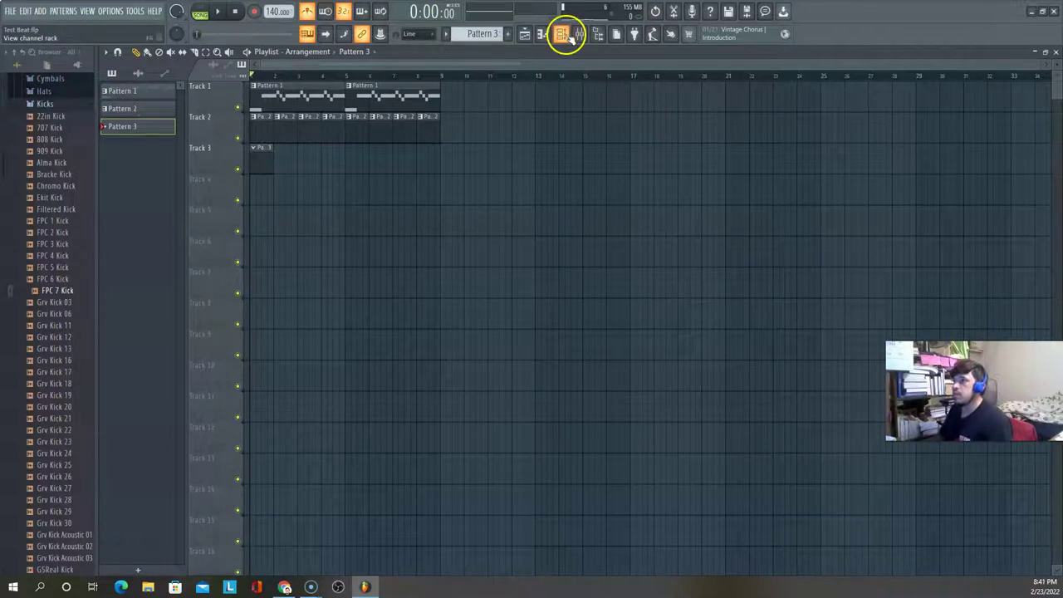
{"action": "left_click", "coordinate": [563, 34]}
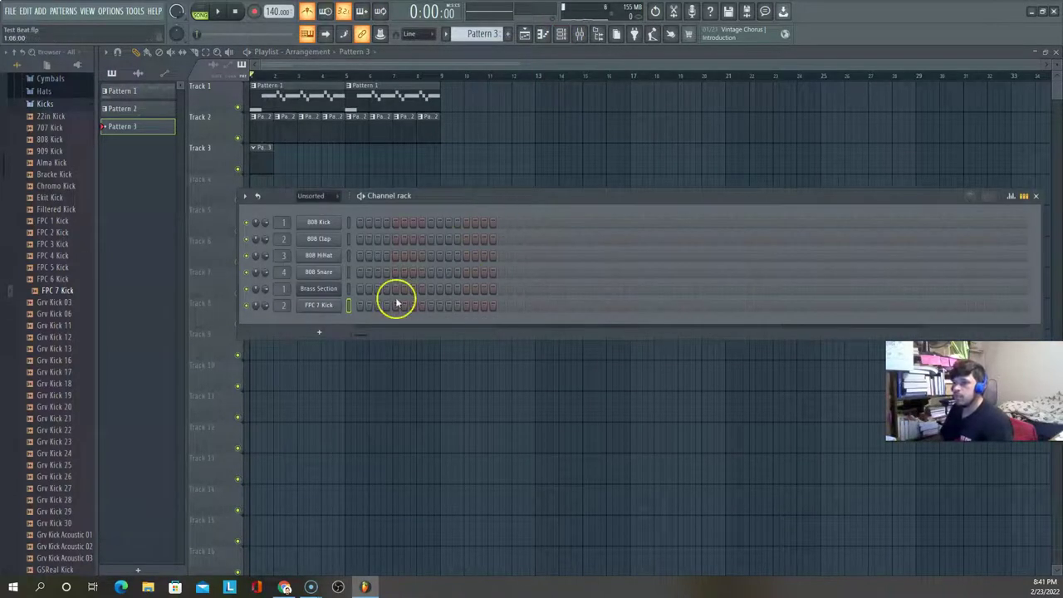
Audition the FPC 7 Kick with a few hits and listen to the start of the arrangement several times to find the kick rhythm
{"action": "key", "text": "w"}
{"action": "key", "text": "w"}
{"action": "key", "text": "w"}
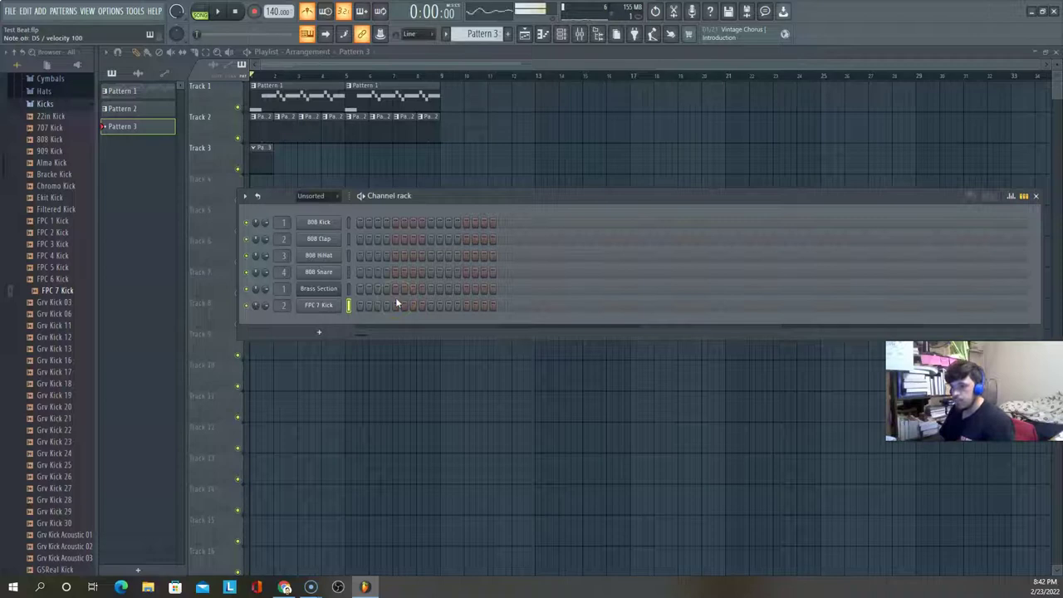
{"action": "key", "text": "w"}
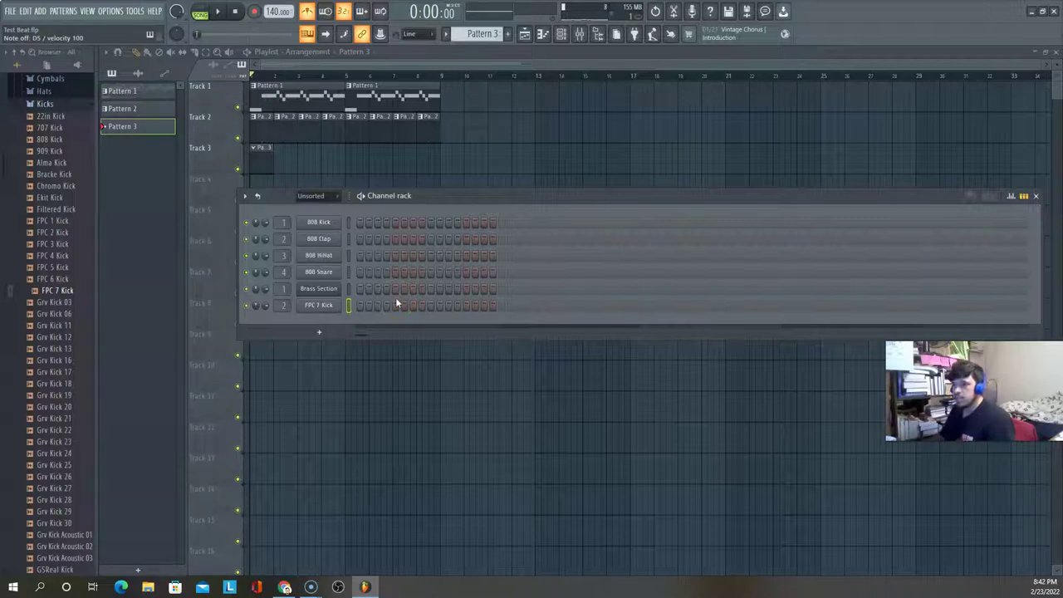
{"action": "key", "text": "space"}
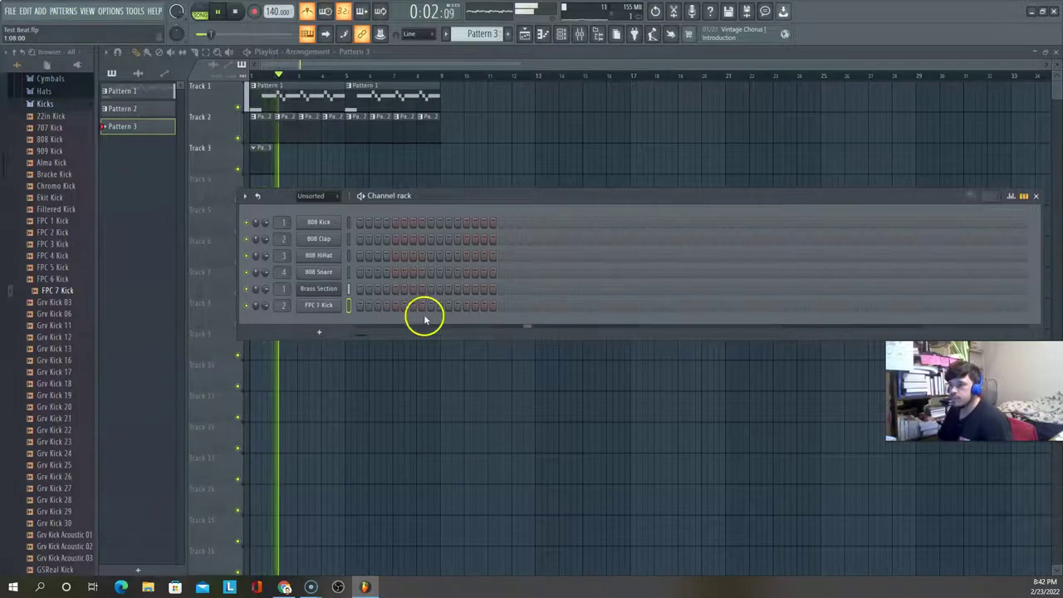
{"action": "key", "text": "space"}
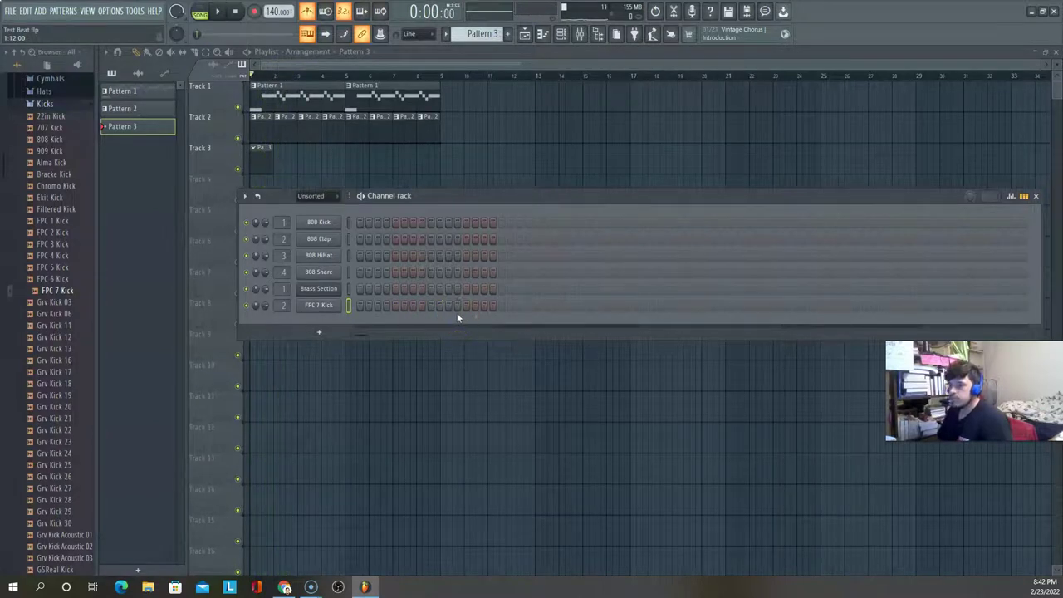
{"action": "key", "text": "space"}
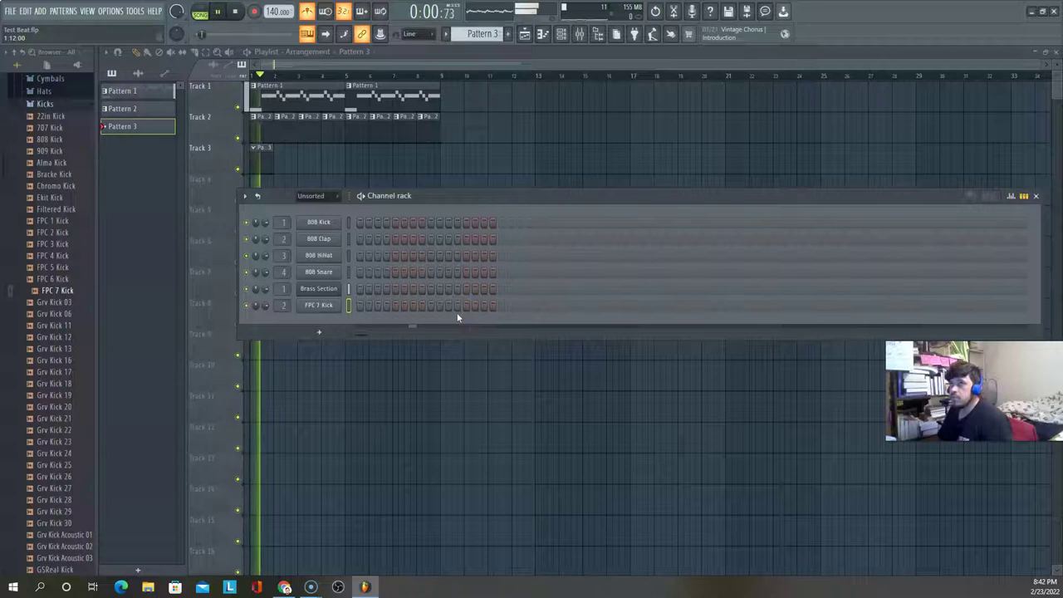
{"action": "key", "text": "space"}
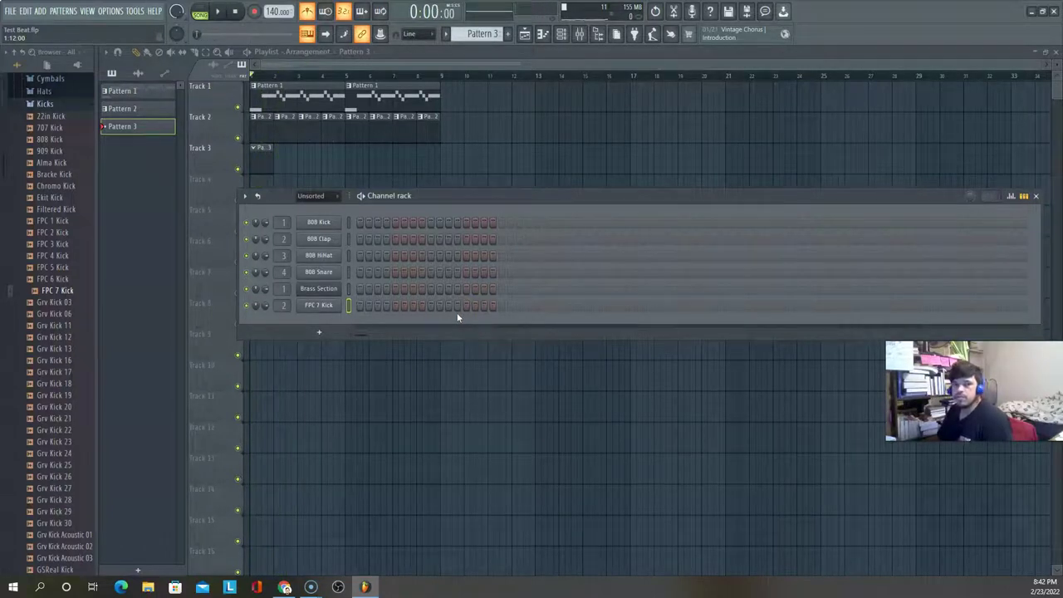
{"action": "key", "text": "space"}
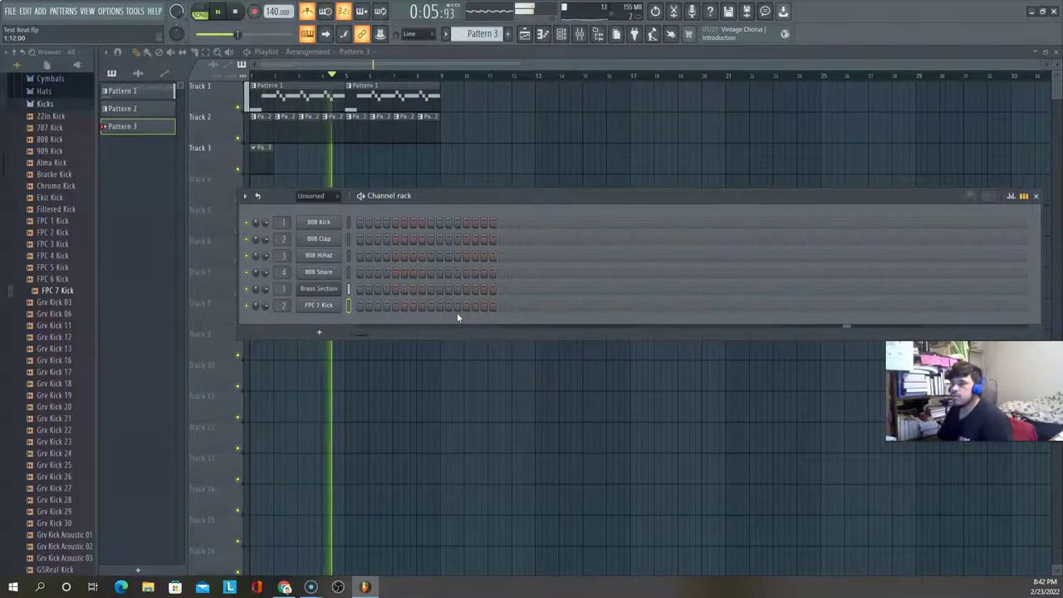
{"action": "key", "text": "space"}
Try an FPC 7 Kick hit on step 4 of Pattern 3 and listen to it in the arrangement
{"action": "left_click", "coordinate": [415, 314]}
{"action": "left_click", "coordinate": [386, 306]}
{"action": "key", "text": "space"}
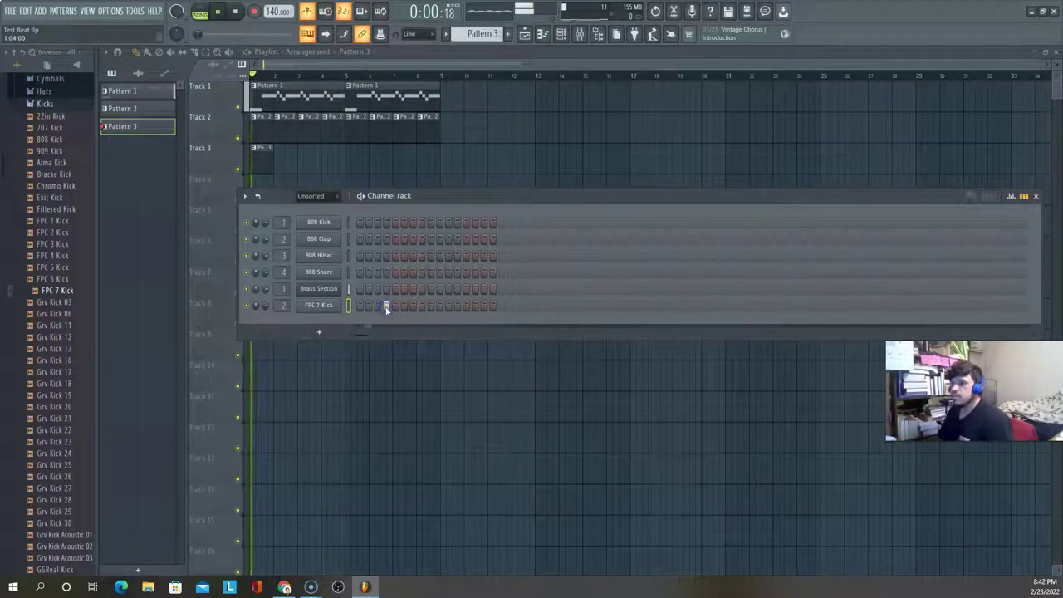
{"action": "key", "text": "space"}
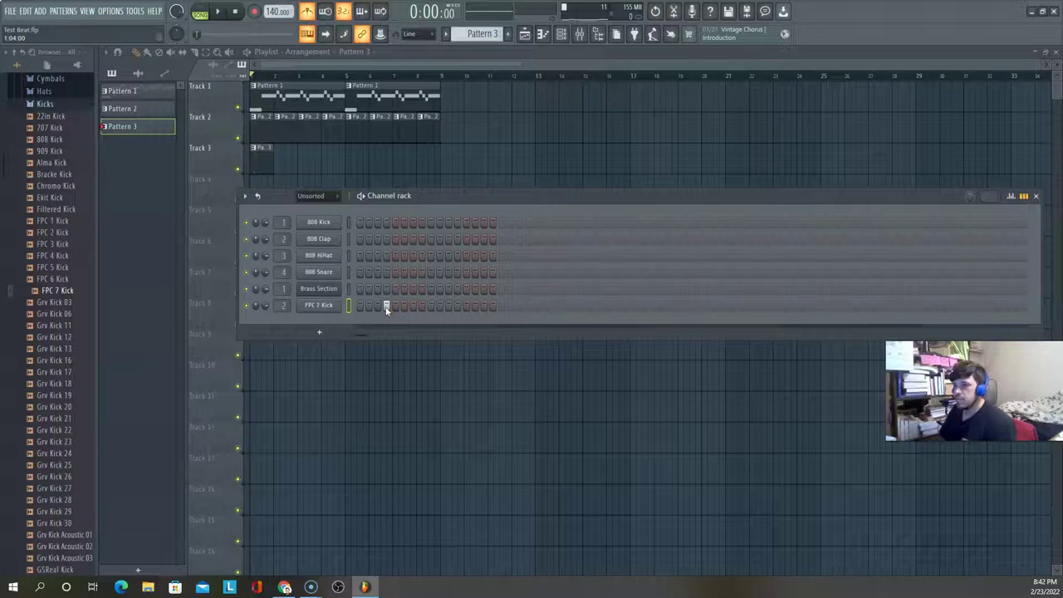
Put an FPC 7 Kick hit on step 1 instead of step 4 and check it in playback
{"action": "left_click", "coordinate": [358, 306]}
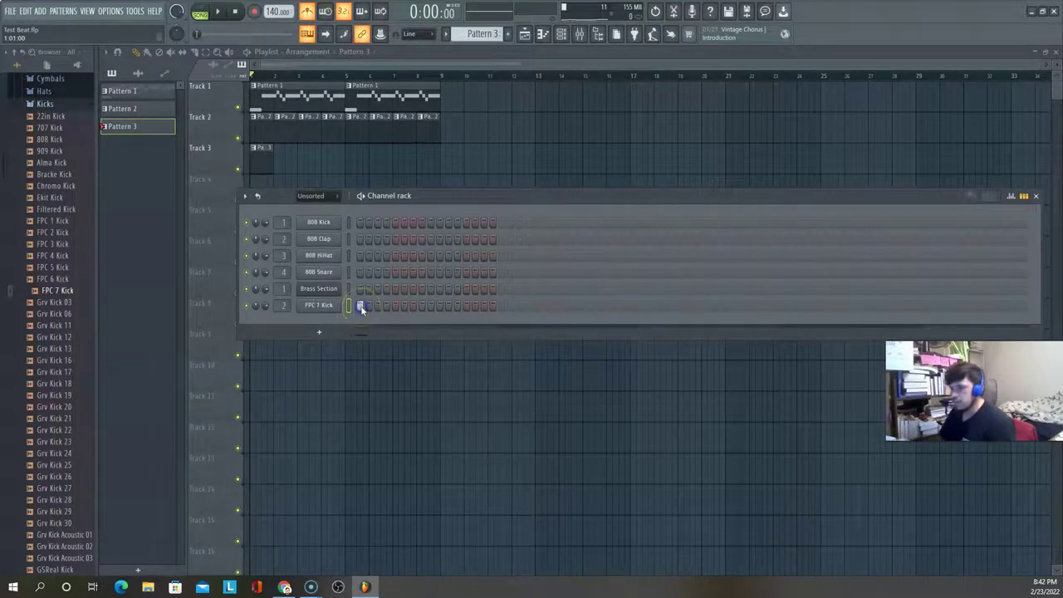
{"action": "left_click", "coordinate": [401, 313]}
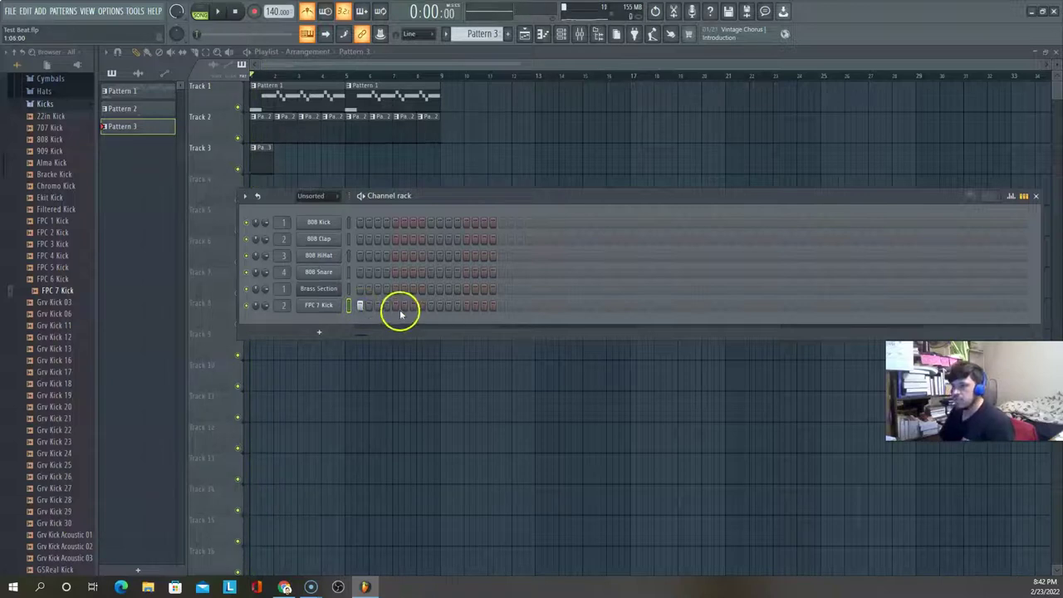
{"action": "key", "text": "space"}
{"action": "key", "text": "space"}
Add FPC 7 Kick hits on steps 7 and 10 of Pattern 3, listening to the arrangement after each placement
{"action": "left_click", "coordinate": [404, 306]}
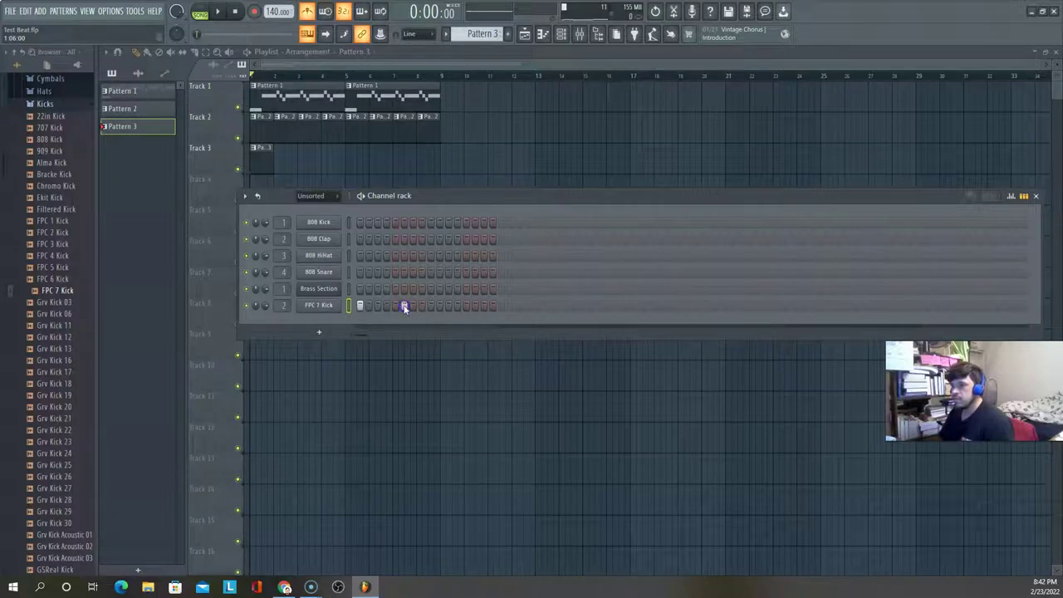
{"action": "left_click", "coordinate": [405, 306]}
{"action": "left_click", "coordinate": [413, 307]}
{"action": "key", "text": "space"}
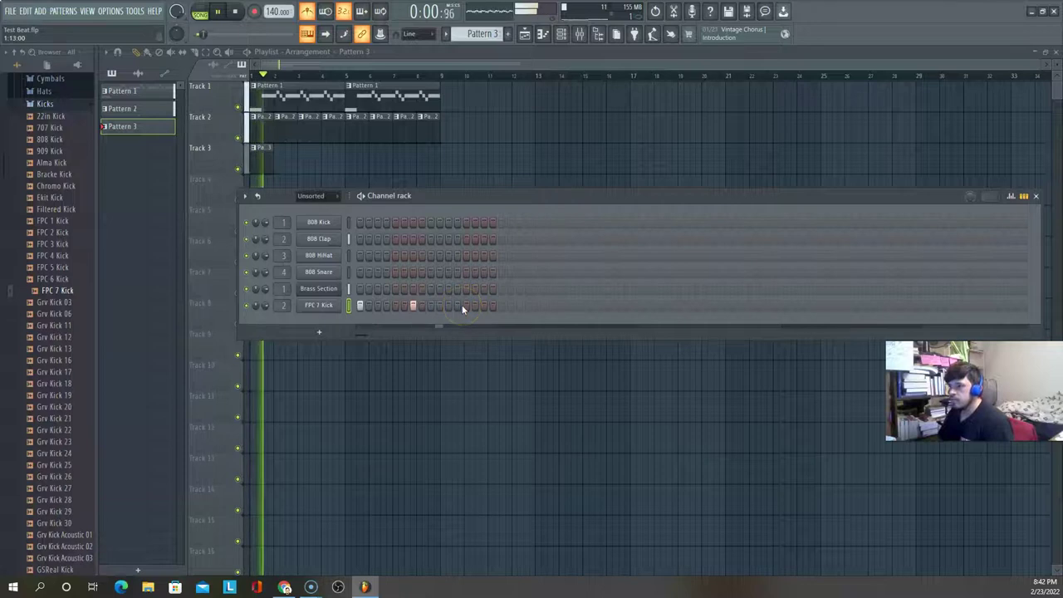
{"action": "key", "text": "space"}
{"action": "left_click", "coordinate": [428, 307]}
{"action": "key", "text": "space"}
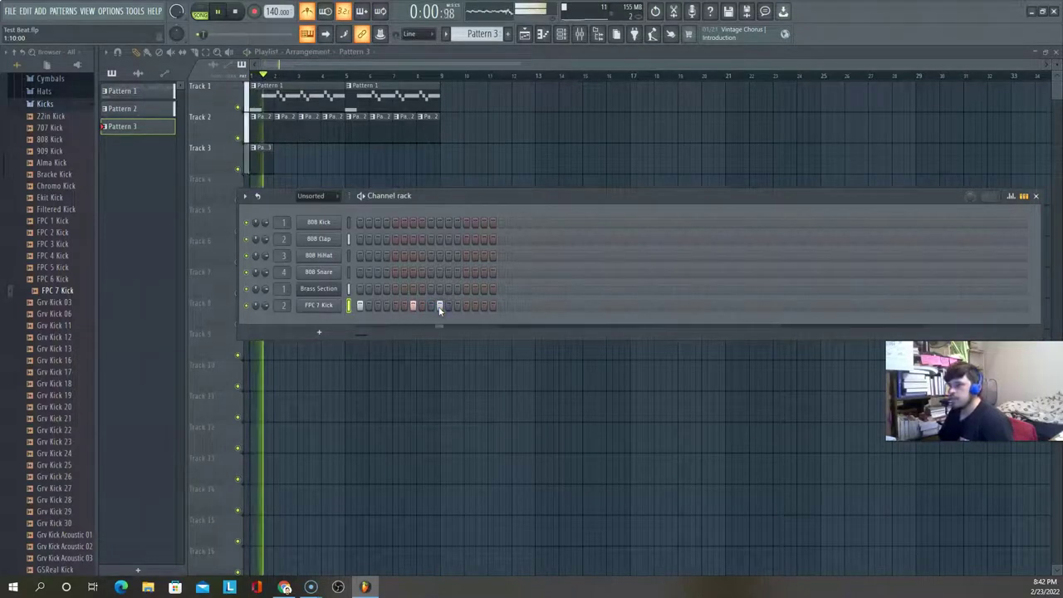
Move the third FPC 7 Kick hit in Pattern 3 to step 11, checking the rhythm by playback before closing the channel rack
{"action": "left_click", "coordinate": [449, 306]}
{"action": "key", "text": "space"}
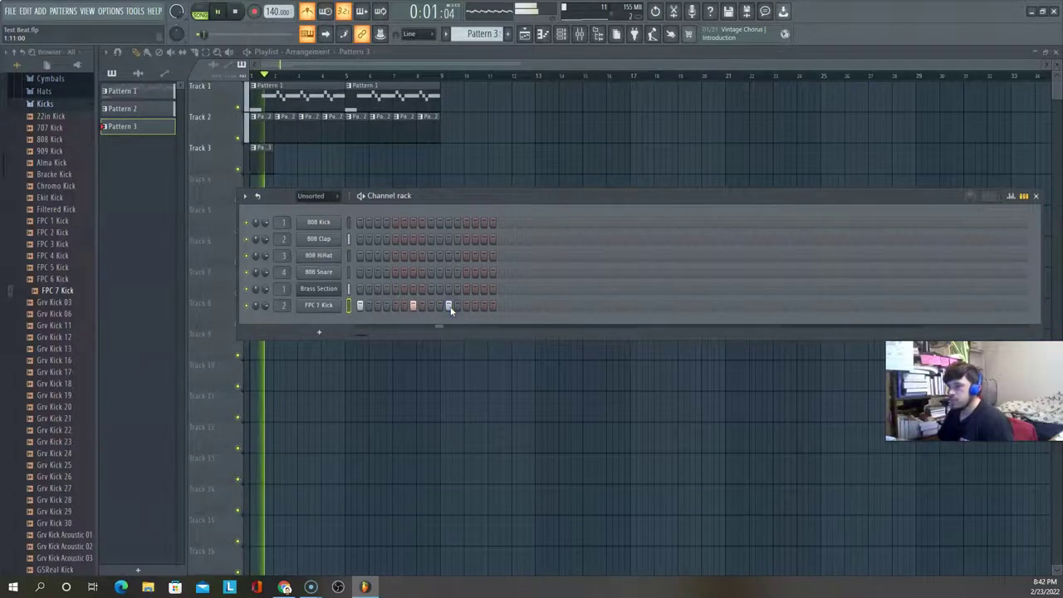
{"action": "key", "text": "space"}
{"action": "key", "text": "space"}
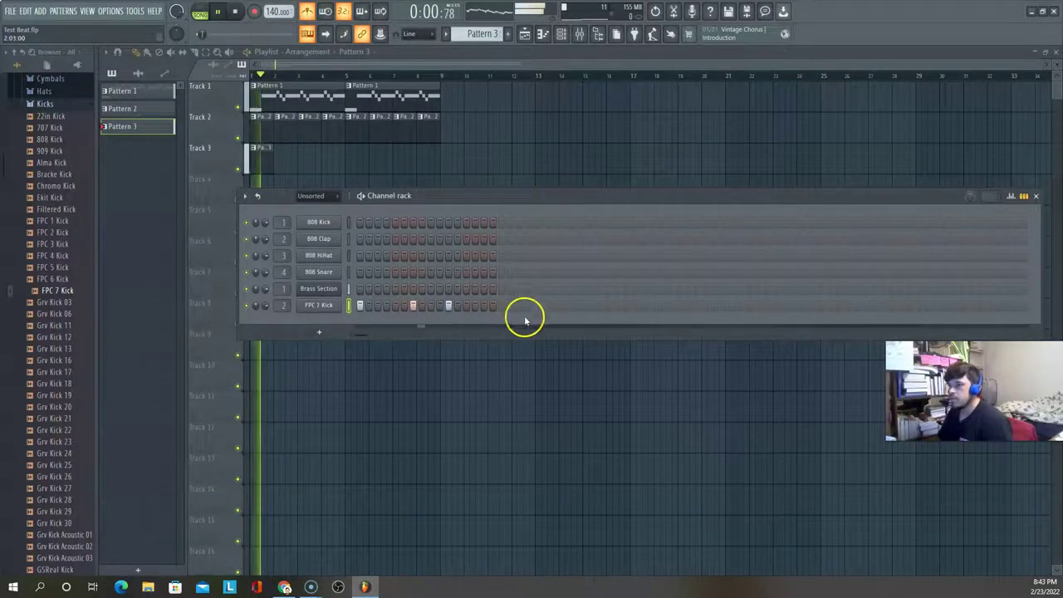
{"action": "key", "text": "space"}
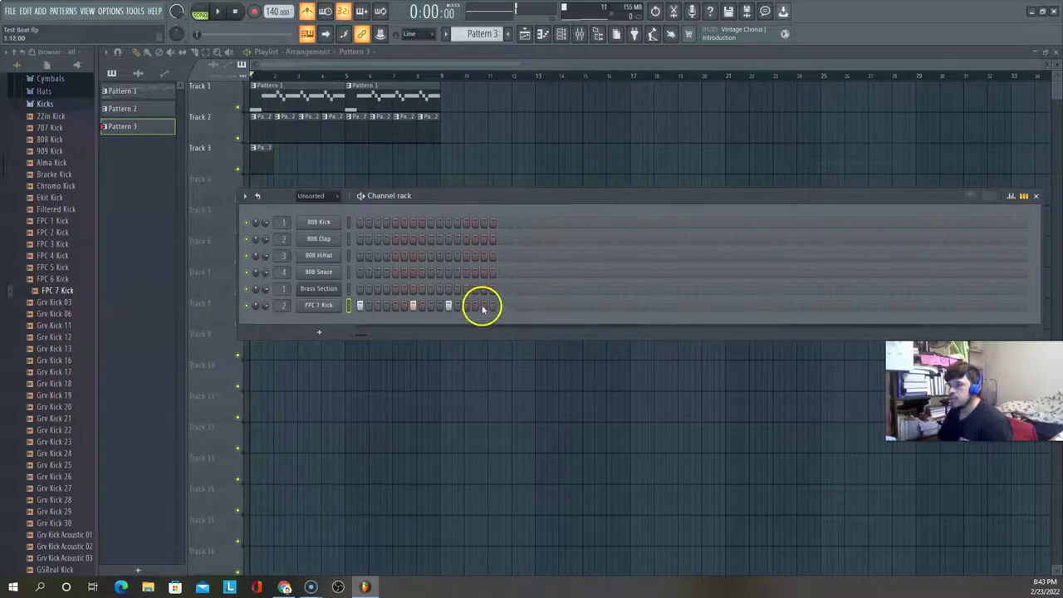
{"action": "left_click", "coordinate": [1037, 196]}
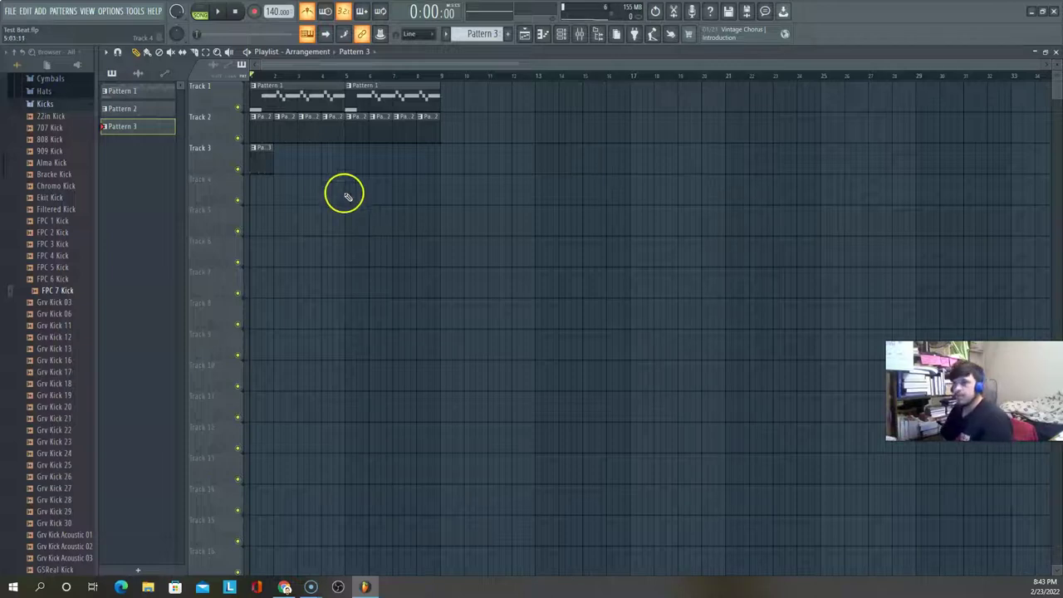
Fill Track 3 of the playlist with back-to-back Pattern 3 clips from bar 2 through bar 8
{"action": "left_click", "coordinate": [274, 161]}
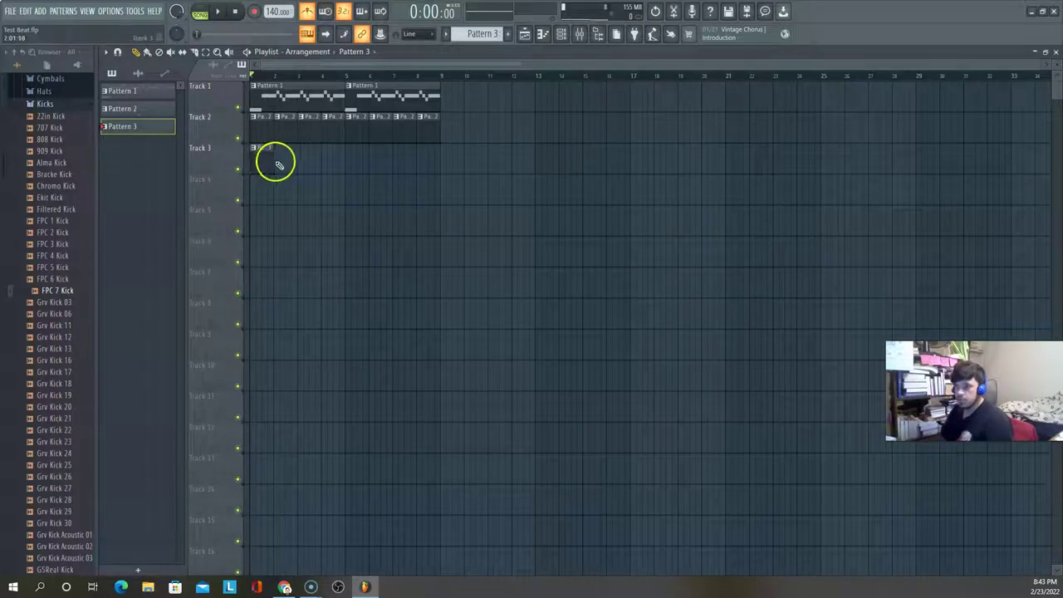
{"action": "left_click", "coordinate": [279, 163]}
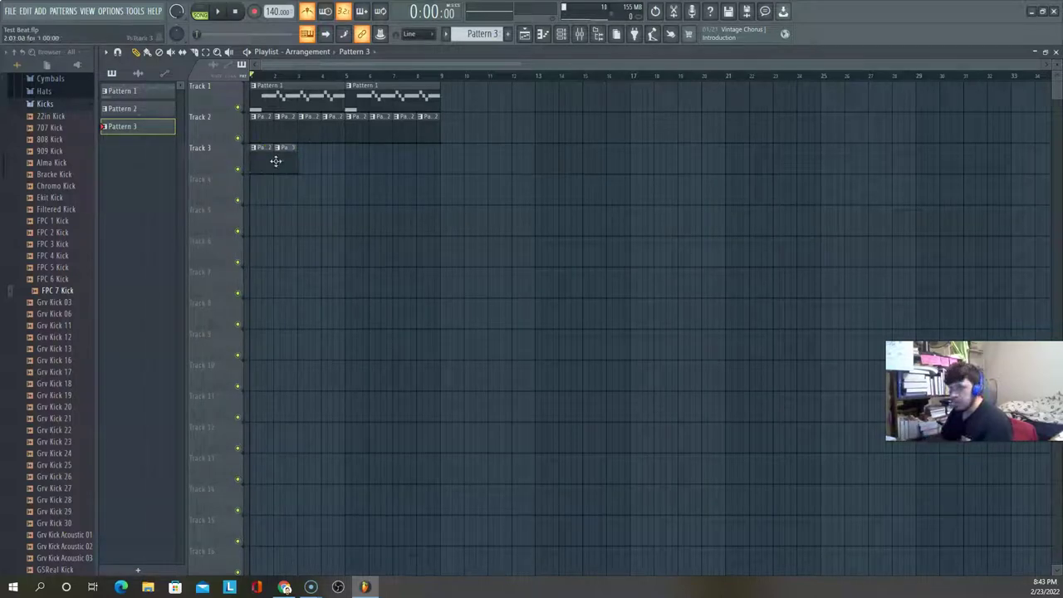
{"action": "mouse_move", "coordinate": [276, 161]}
{"action": "left_mouse_down"}
{"action": "mouse_move", "coordinate": [323, 161]}
{"action": "mouse_move", "coordinate": [279, 165]}
{"action": "left_mouse_up"}
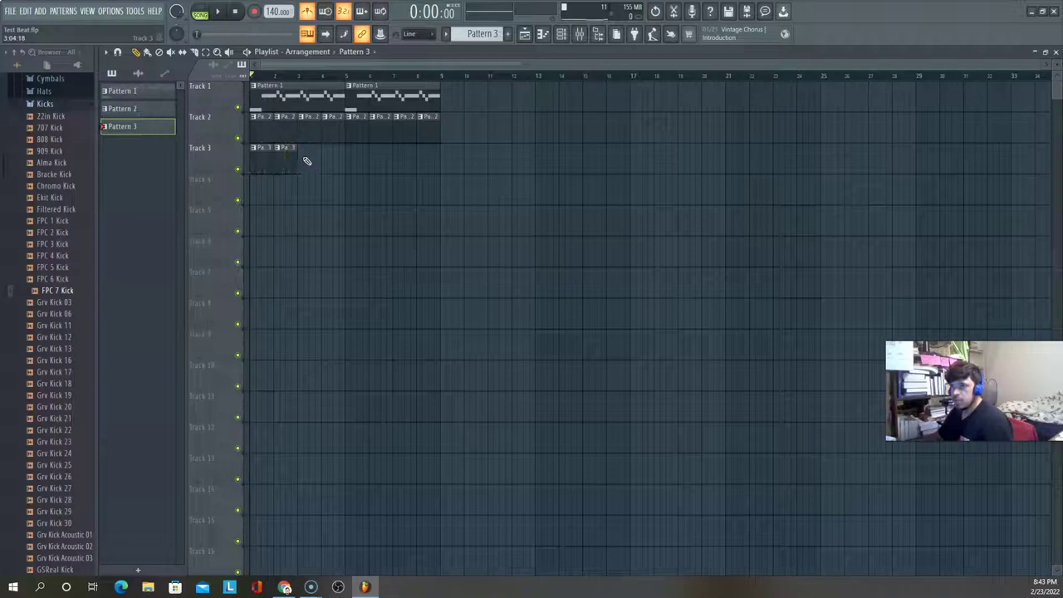
{"action": "left_click", "coordinate": [147, 52]}
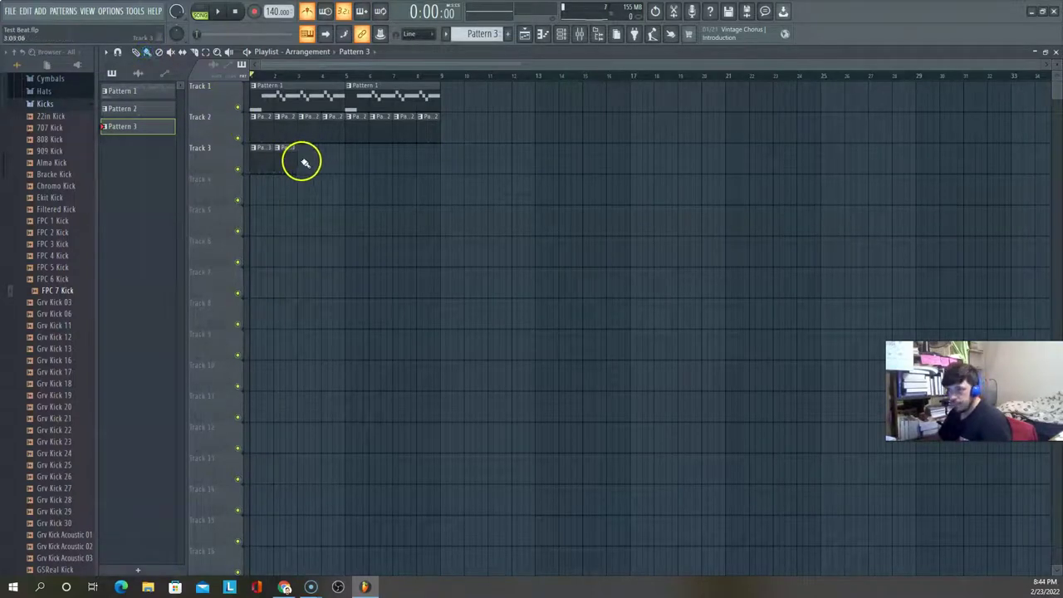
{"action": "left_click_drag", "start_coordinate": [304, 163], "coordinate": [435, 166]}
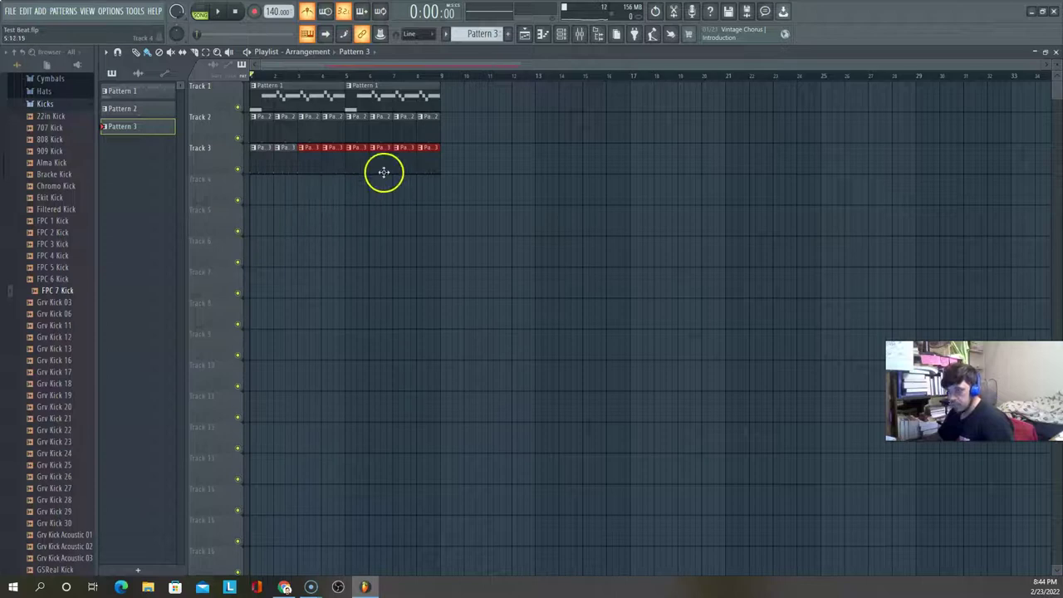
{"action": "left_click", "coordinate": [565, 309], "text": "ctrl"}
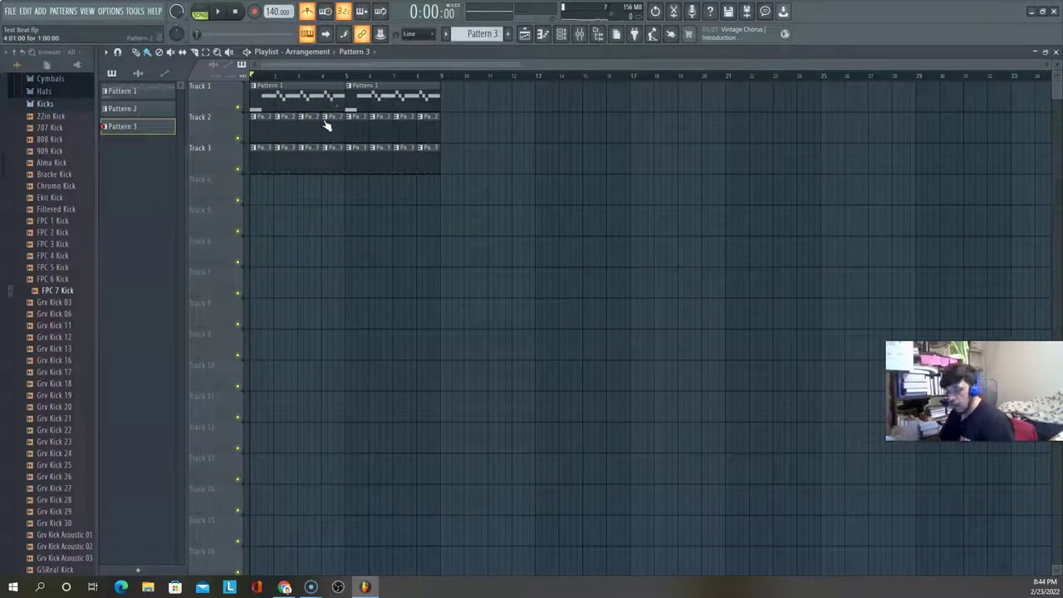
Save the project and play back the arrangement with the extended kick track
{"action": "key", "text": "ctrl+s"}
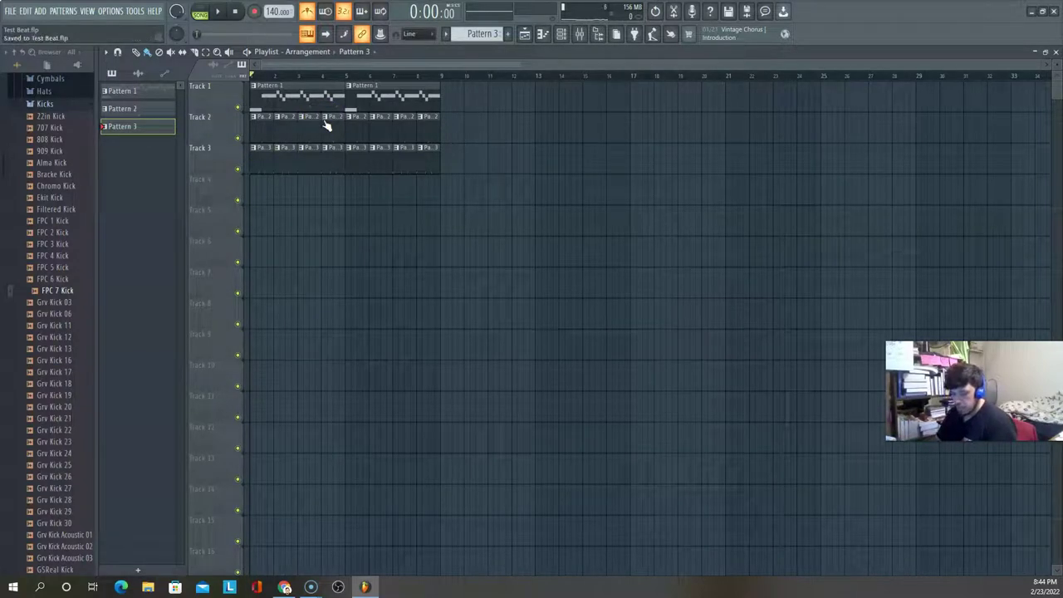
{"action": "key", "text": "space"}
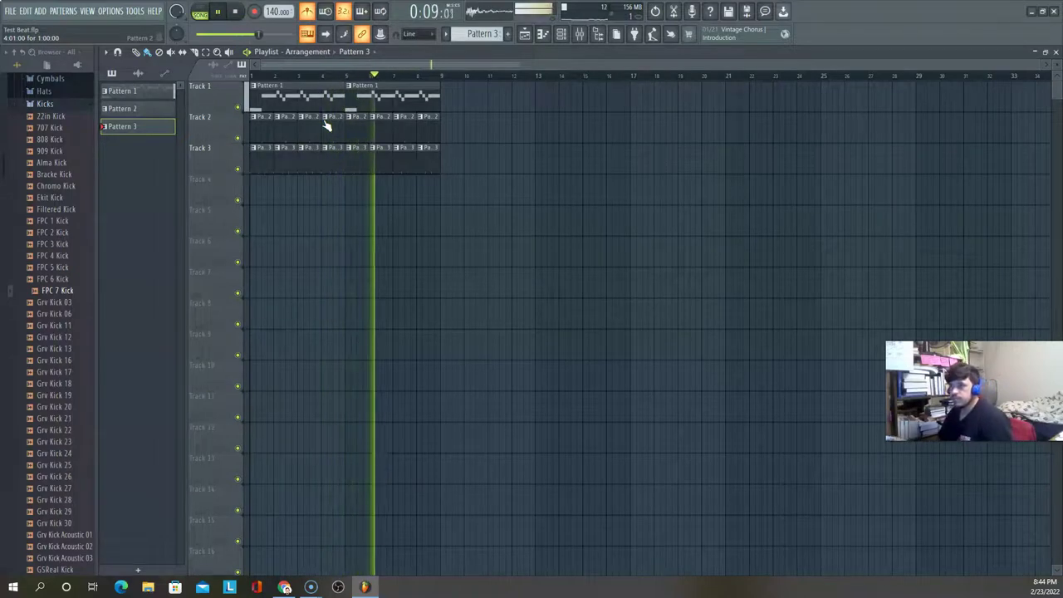
{"action": "key", "text": "space"}
{"action": "left_click", "coordinate": [405, 81]}
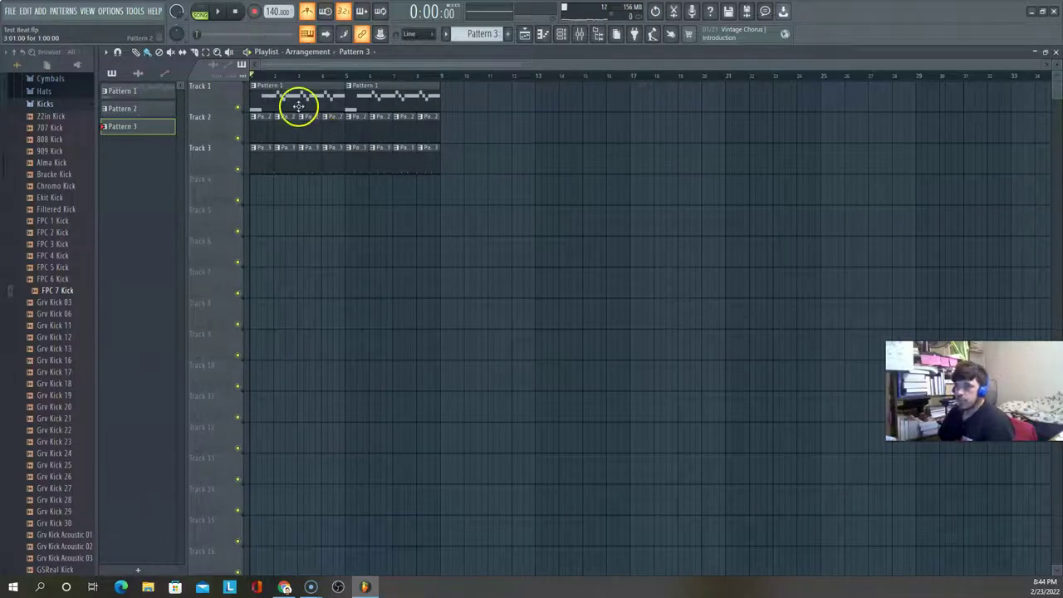
Create Pattern 4 with its default name and place one clip of it on Track 4 at bar 1
{"action": "left_click", "coordinate": [56, 10]}
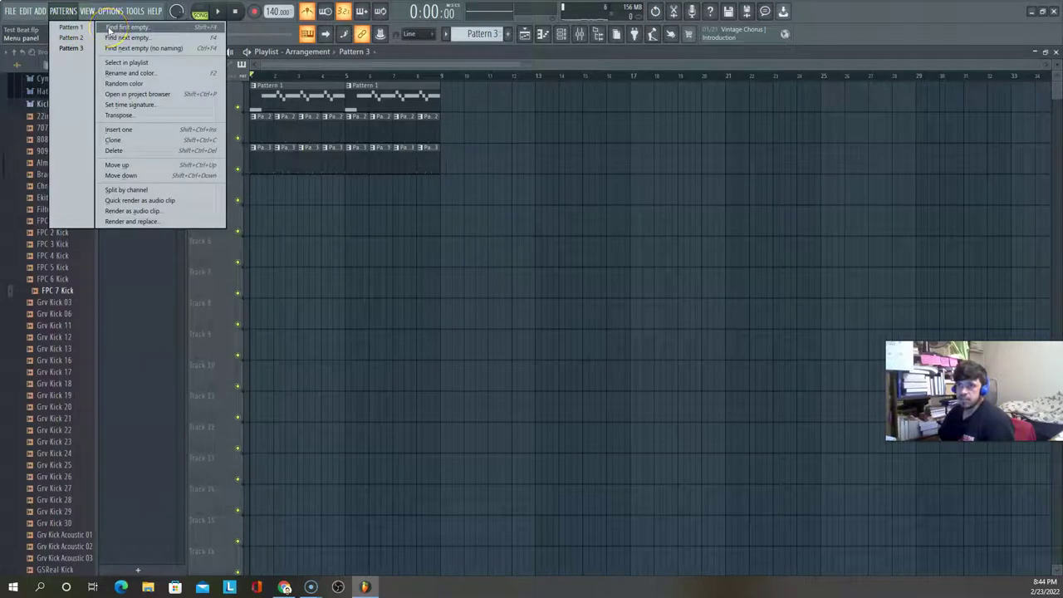
{"action": "left_click", "coordinate": [109, 28]}
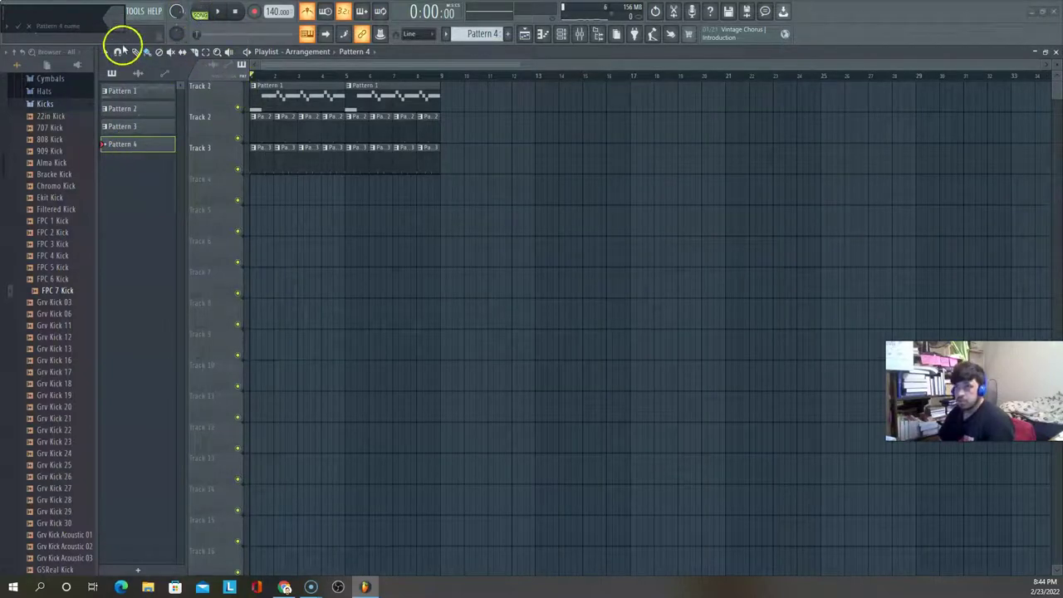
{"action": "left_click", "coordinate": [29, 26]}
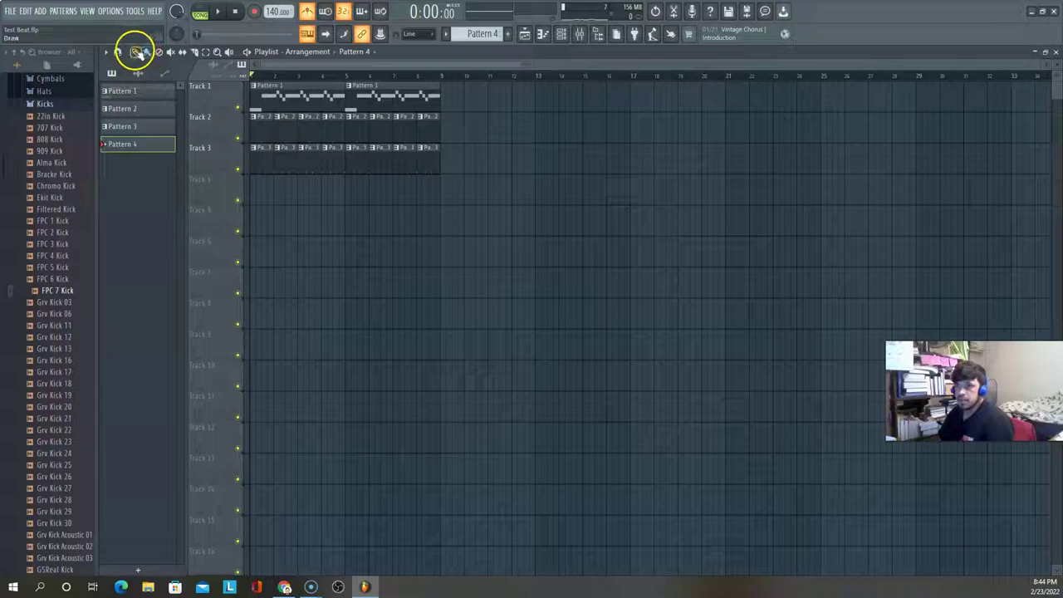
{"action": "left_click", "coordinate": [252, 197]}
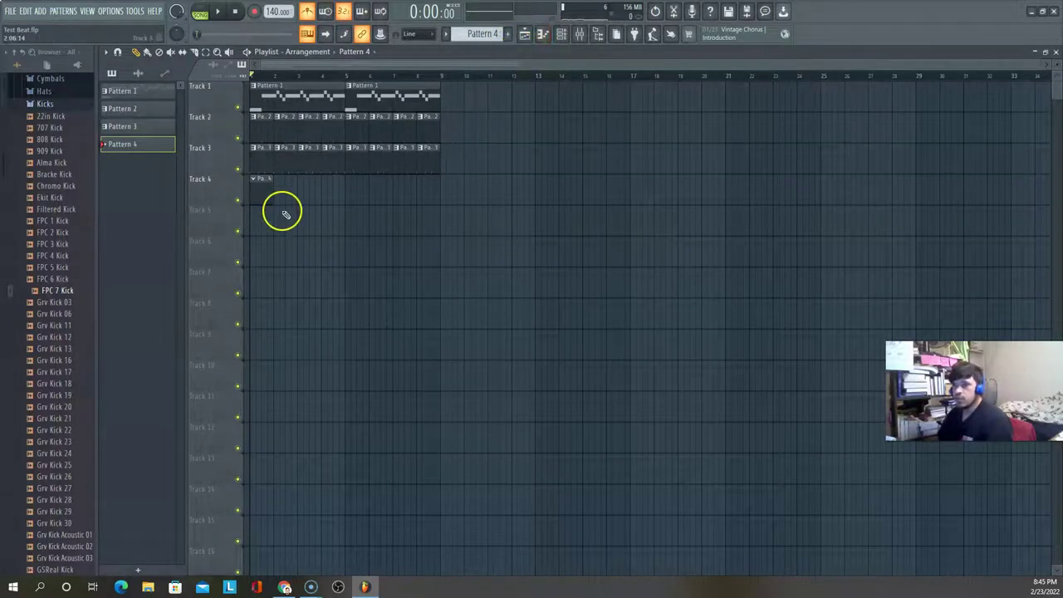
Audition the samples in the Kicks folder from Grv Kick 03 down to the acoustic kicks and back up to 808 Kick
{"action": "left_click", "coordinate": [53, 302]}
{"action": "key", "text": "Down"}
{"action": "key", "text": "Down"}
{"action": "key", "text": "Down"}
{"action": "key", "text": "Down"}
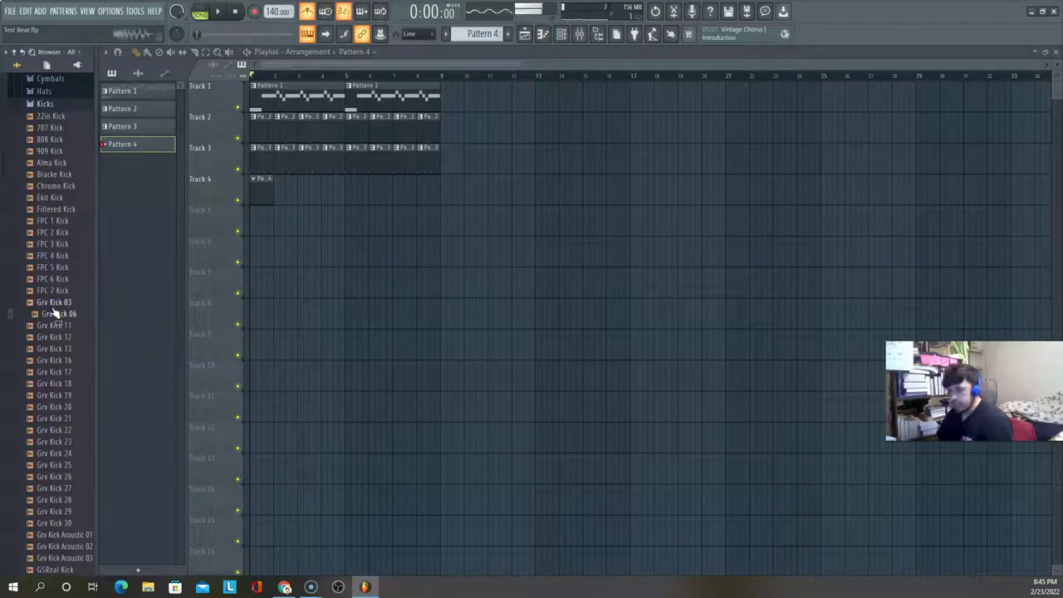
{"action": "key", "text": "Down"}
{"action": "key", "text": "Down"}
{"action": "key", "text": "Down"}
{"action": "key", "text": "Down"}
{"action": "key", "text": "Down"}
{"action": "key", "text": "Down"}
{"action": "key", "text": "Down"}
{"action": "key", "text": "Down"}
{"action": "key", "text": "Down"}
{"action": "key", "text": "Down"}
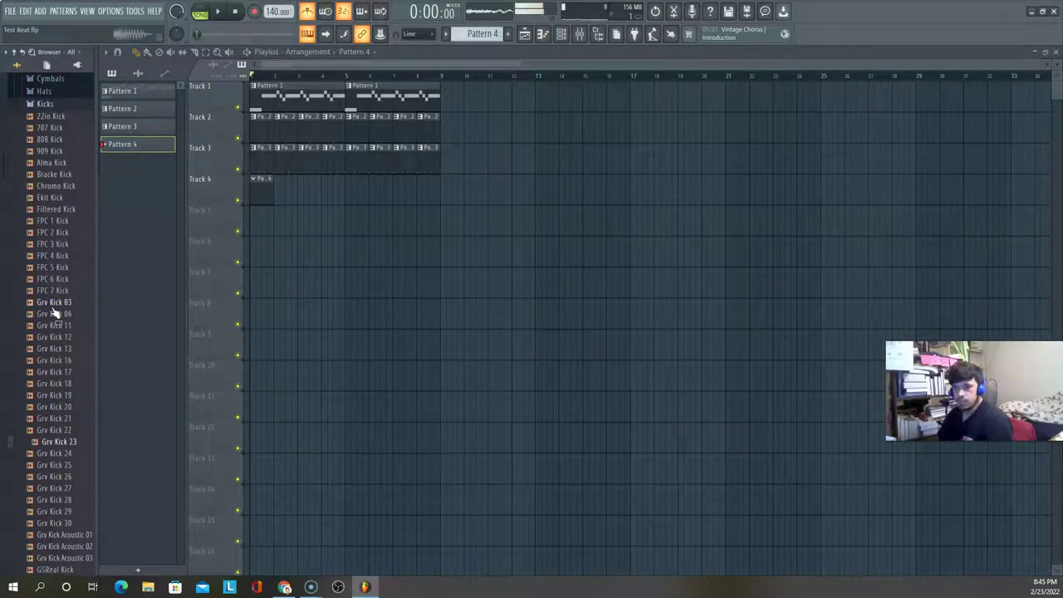
{"action": "key", "text": "Down"}
{"action": "key", "text": "Down"}
{"action": "key", "text": "Down"}
{"action": "key", "text": "Down"}
{"action": "key", "text": "Down"}
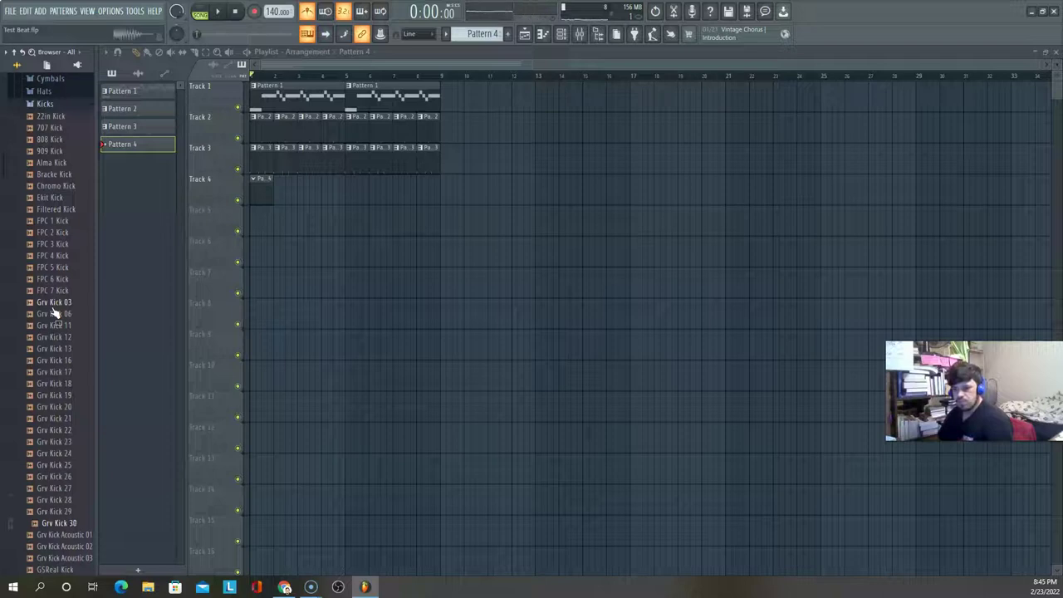
{"action": "key", "text": "Down"}
{"action": "key", "text": "Down"}
{"action": "key", "text": "Down"}
{"action": "key", "text": "Down"}
{"action": "key", "text": "Up"}
{"action": "key", "text": "Up"}
{"action": "key", "text": "Up"}
{"action": "key", "text": "Up"}
{"action": "key", "text": "Up"}
{"action": "key", "text": "Up"}
{"action": "key", "text": "Up"}
{"action": "key", "text": "Up"}
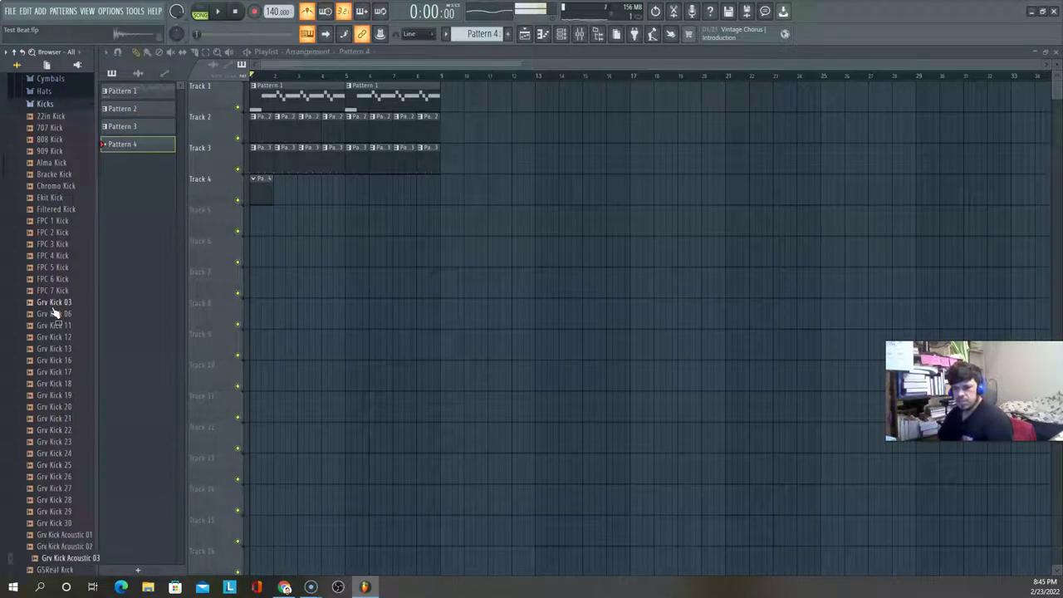
{"action": "key", "text": "Up"}
{"action": "key", "text": "Up"}
{"action": "key", "text": "Up"}
{"action": "key", "text": "Up"}
{"action": "key", "text": "Up"}
{"action": "key", "text": "Up"}
{"action": "key", "text": "Up"}
{"action": "key", "text": "Up"}
{"action": "key", "text": "Up"}
{"action": "key", "text": "Up"}
{"action": "key", "text": "Up"}
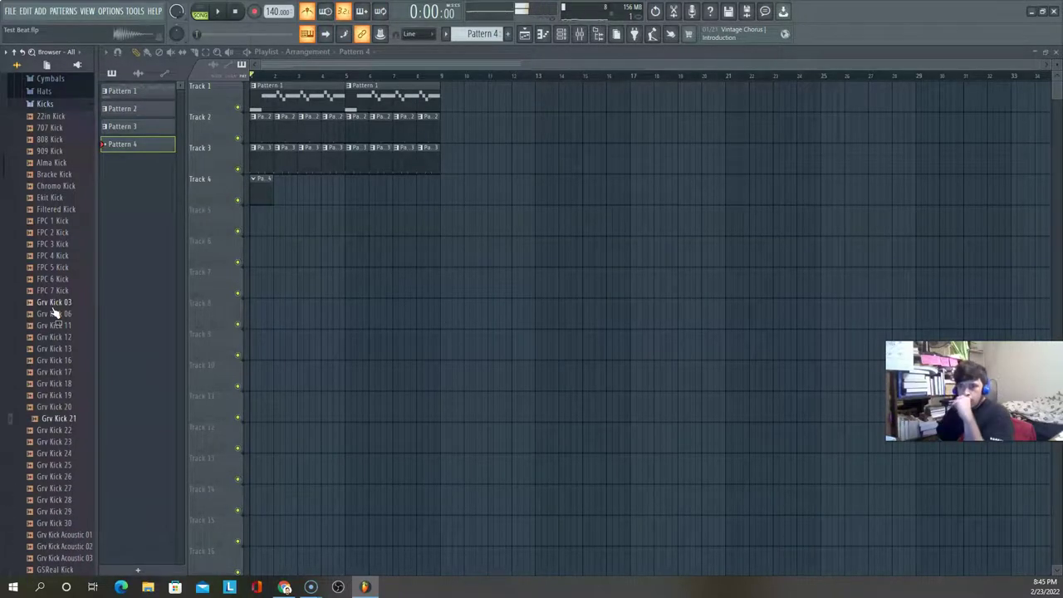
{"action": "key", "text": "Up"}
{"action": "key", "text": "Up"}
{"action": "key", "text": "Up"}
{"action": "key", "text": "Up"}
{"action": "key", "text": "Up"}
{"action": "key", "text": "Up"}
{"action": "key", "text": "Up"}
{"action": "key", "text": "Up"}
{"action": "key", "text": "Up"}
{"action": "key", "text": "Up"}
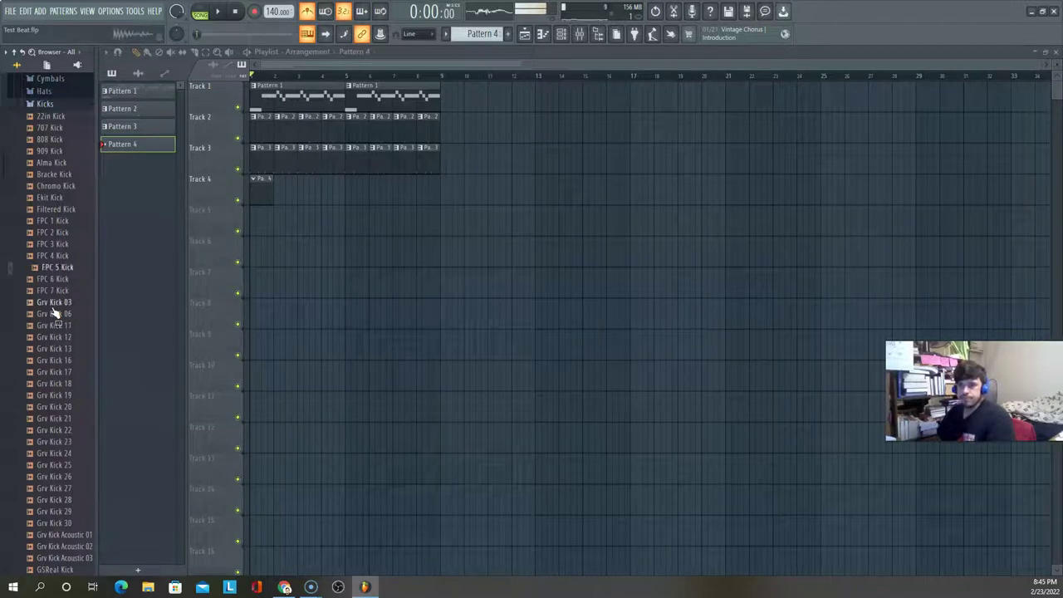
{"action": "key", "text": "Up"}
{"action": "key", "text": "Up"}
{"action": "key", "text": "Up"}
{"action": "key", "text": "Up"}
{"action": "key", "text": "Up"}
{"action": "key", "text": "Up"}
{"action": "key", "text": "Up"}
{"action": "key", "text": "Up"}
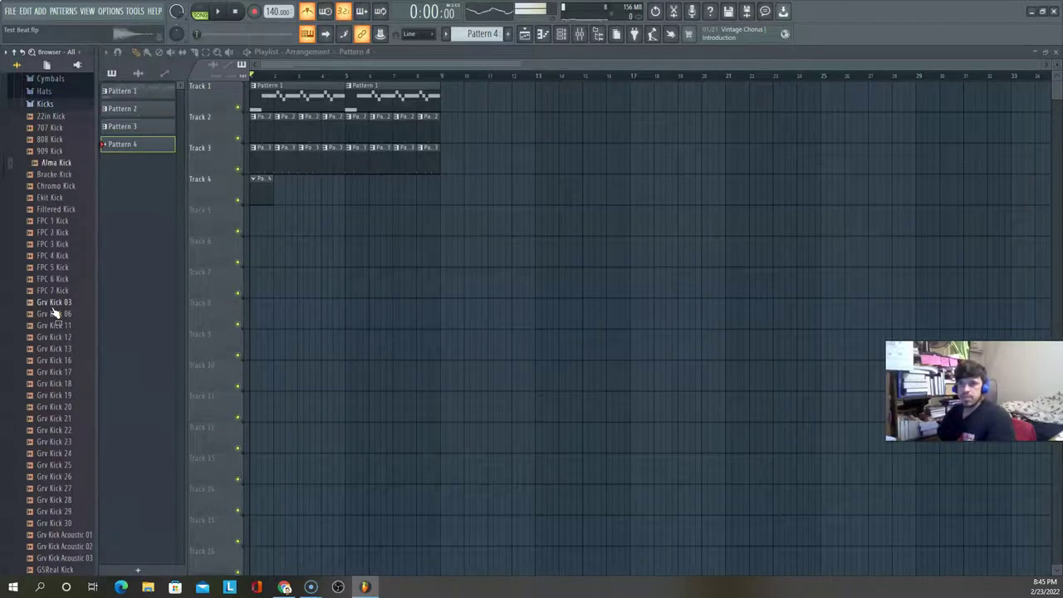
{"action": "key", "text": "Up"}
{"action": "key", "text": "Down"}
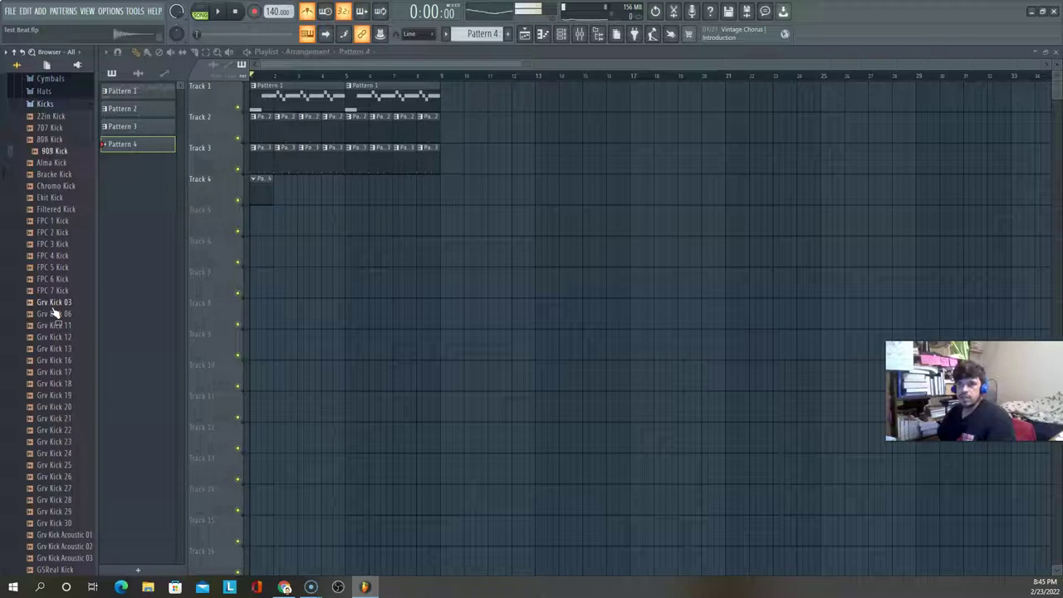
{"action": "key", "text": "Up"}
{"action": "key", "text": "Down"}
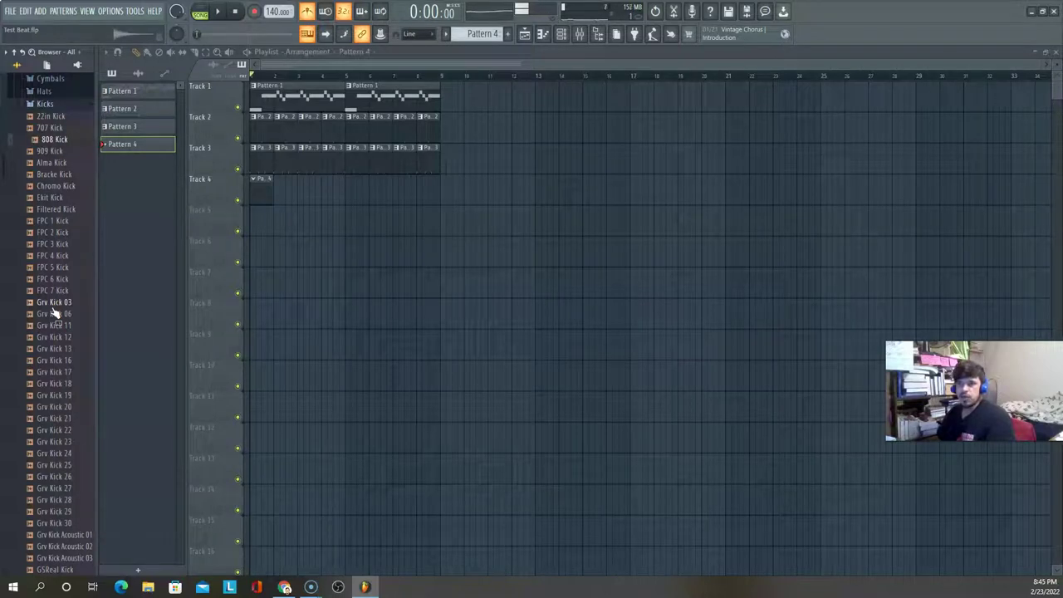
{"action": "key", "text": "Up"}
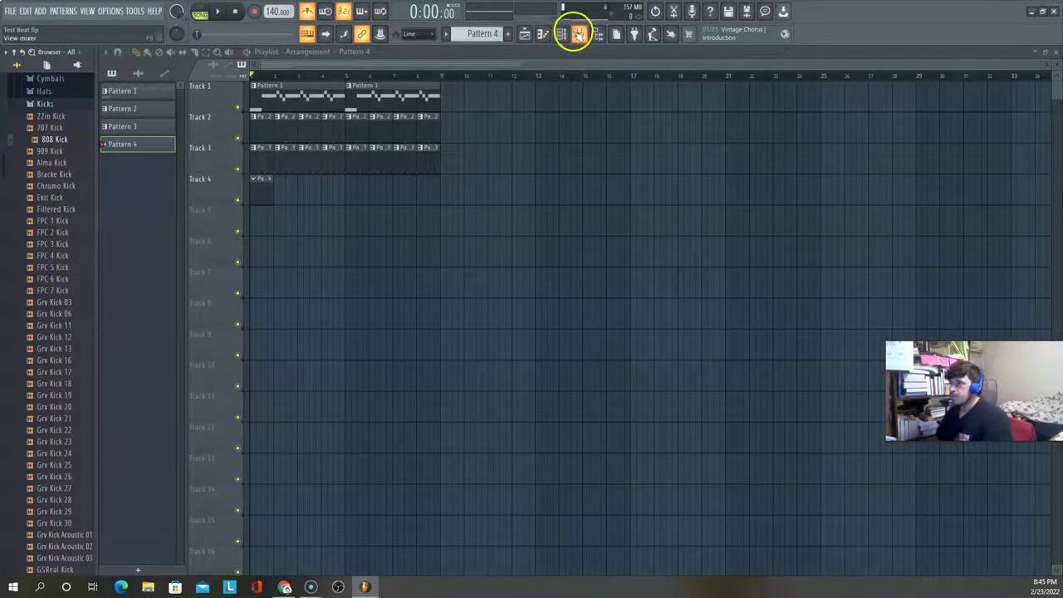
Add the 808 Kick sample as a new channel below FPC 7 Kick and delete the original 808 Kick channel
{"action": "left_click", "coordinate": [562, 35]}
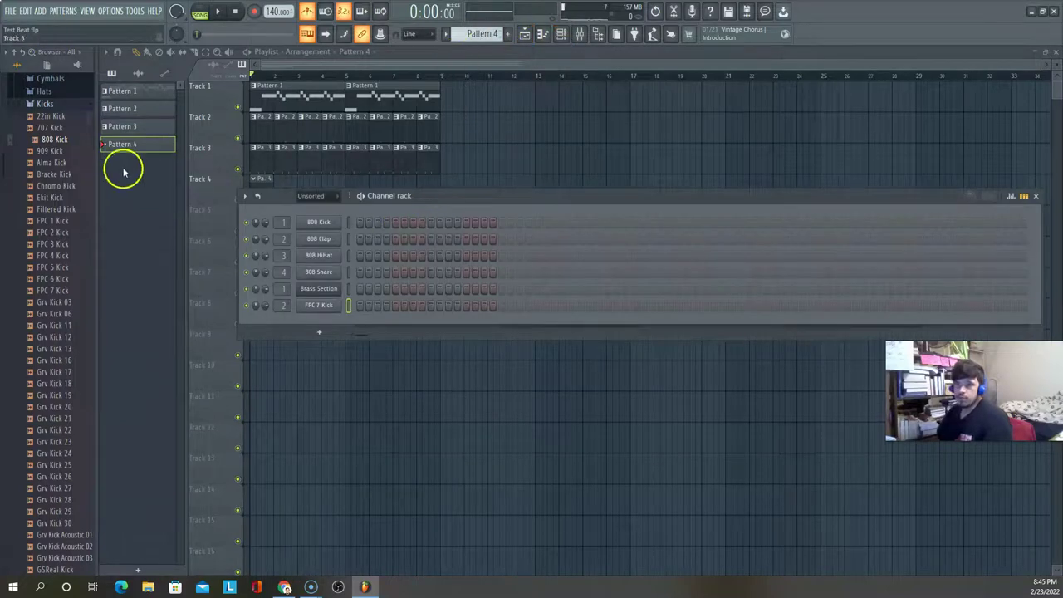
{"action": "left_click", "coordinate": [52, 141]}
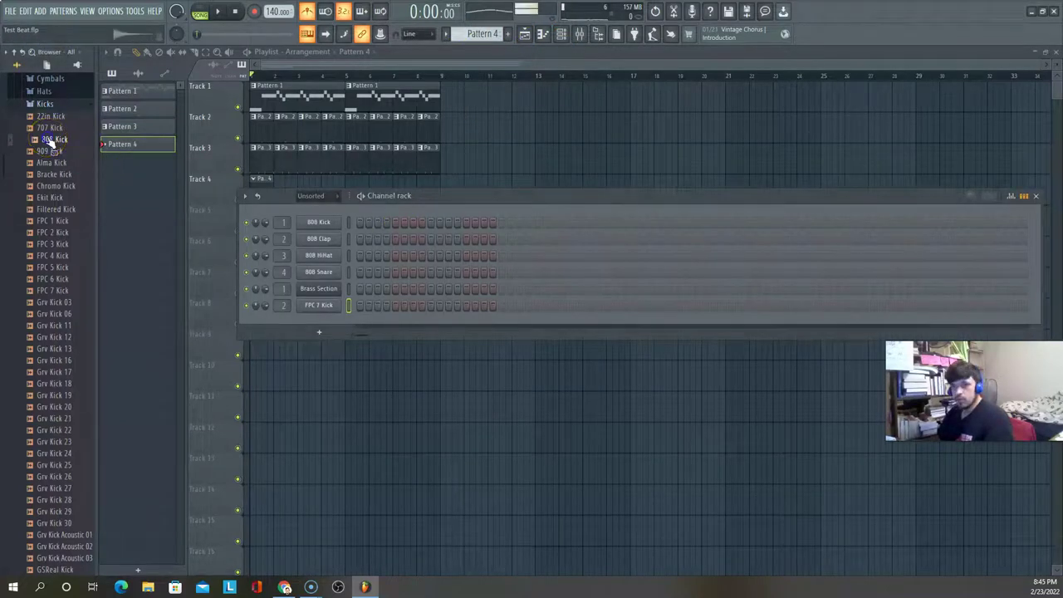
{"action": "mouse_move", "coordinate": [48, 143]}
{"action": "left_mouse_down"}
{"action": "mouse_move", "coordinate": [319, 284]}
{"action": "mouse_move", "coordinate": [327, 322]}
{"action": "left_mouse_up"}
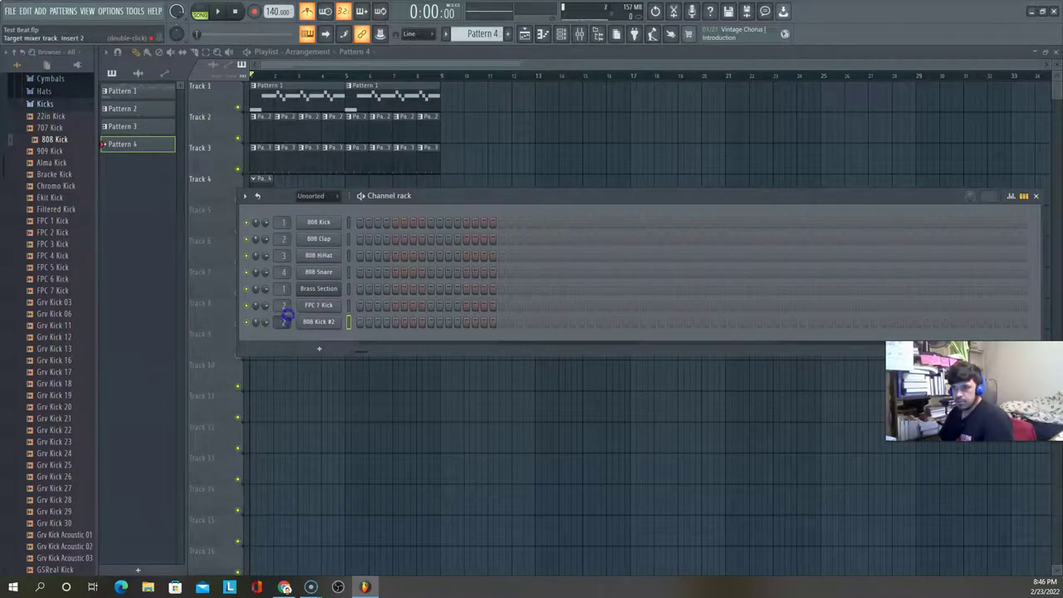
{"action": "right_click", "coordinate": [316, 224]}
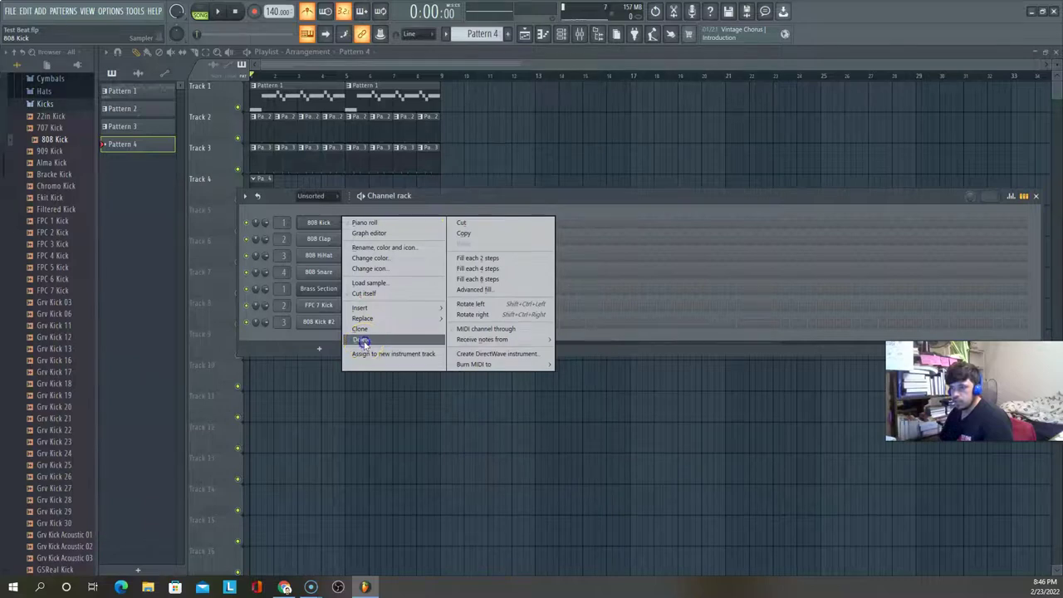
{"action": "left_click", "coordinate": [362, 341]}
Try deleting the 808 Clap channel from the channel rack and undo that deletion
{"action": "right_click", "coordinate": [316, 224]}
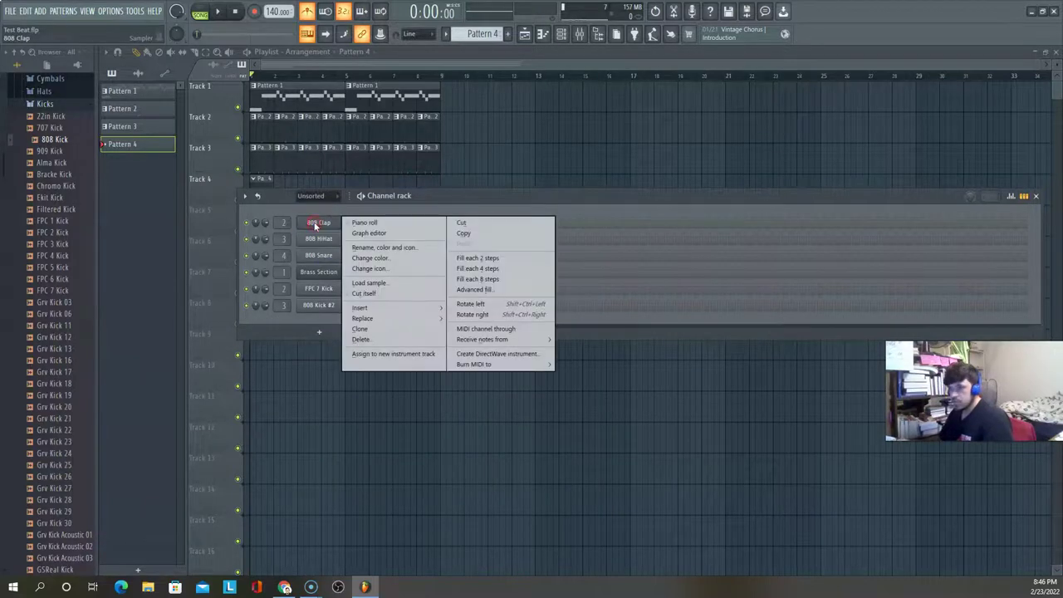
{"action": "left_click", "coordinate": [362, 339]}
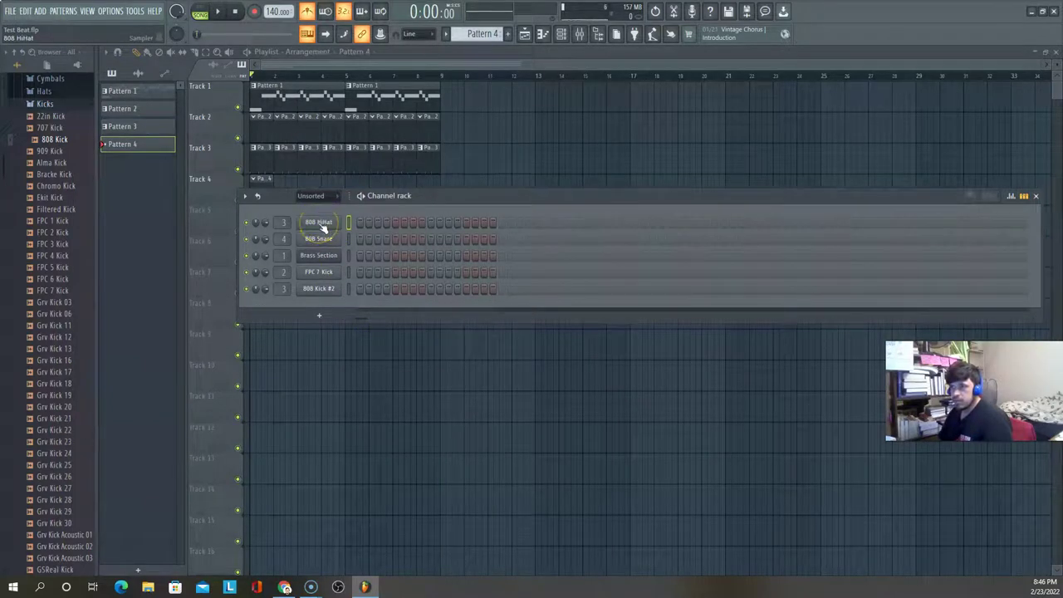
{"action": "left_click", "coordinate": [25, 12]}
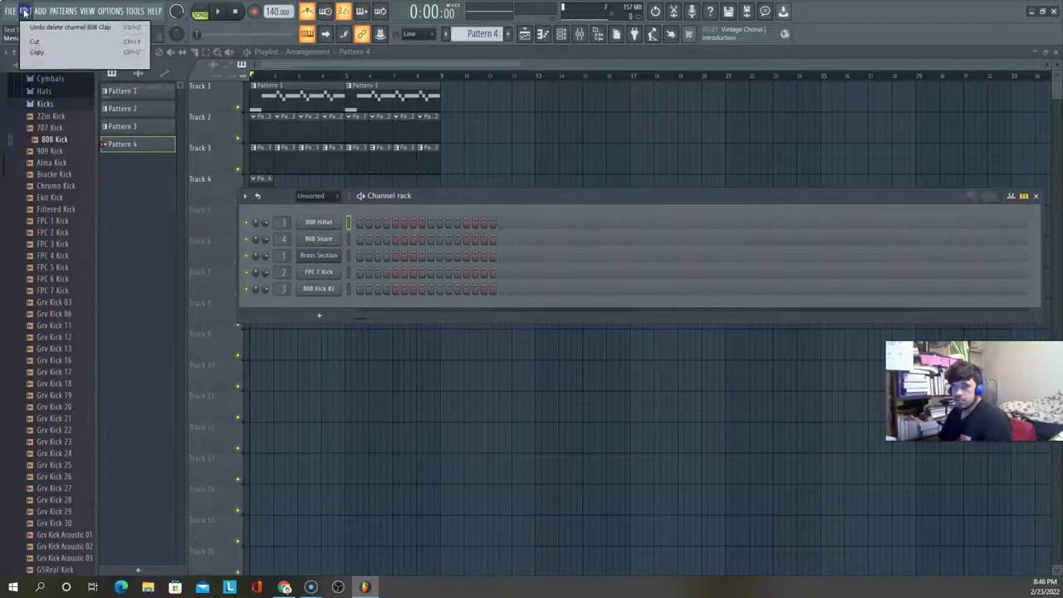
{"action": "left_click", "coordinate": [37, 27]}
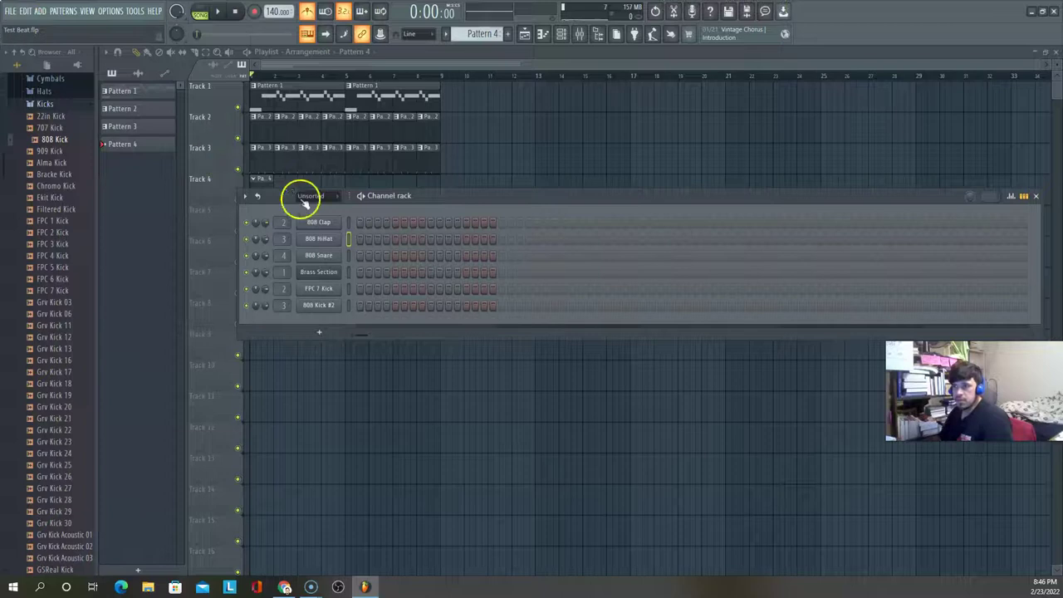
Delete the 808 Snare channel from the channel rack and play the song to check the remaining channels
{"action": "right_click", "coordinate": [329, 259]}
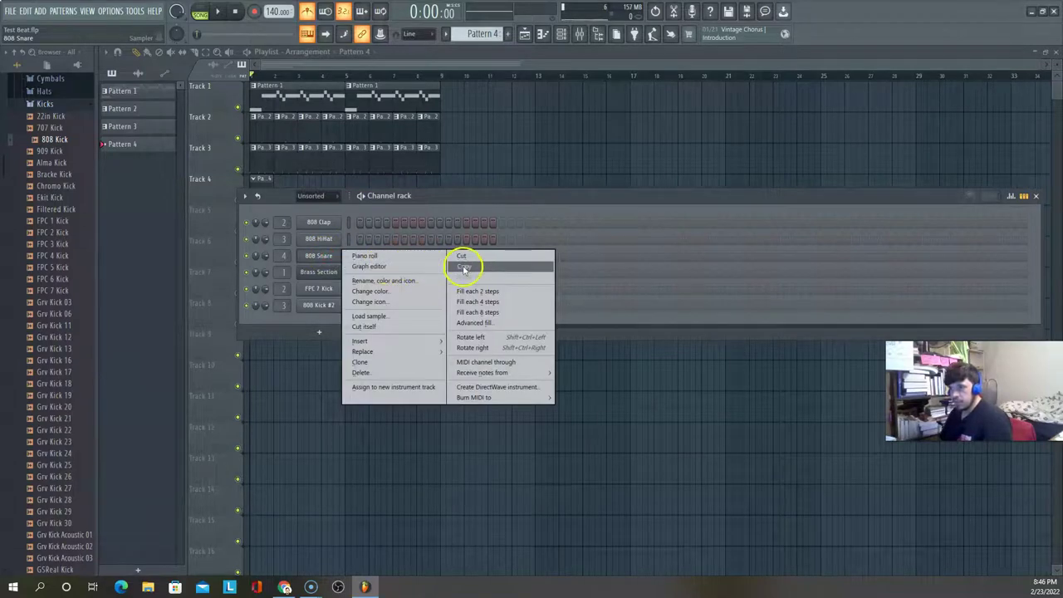
{"action": "left_click", "coordinate": [361, 372]}
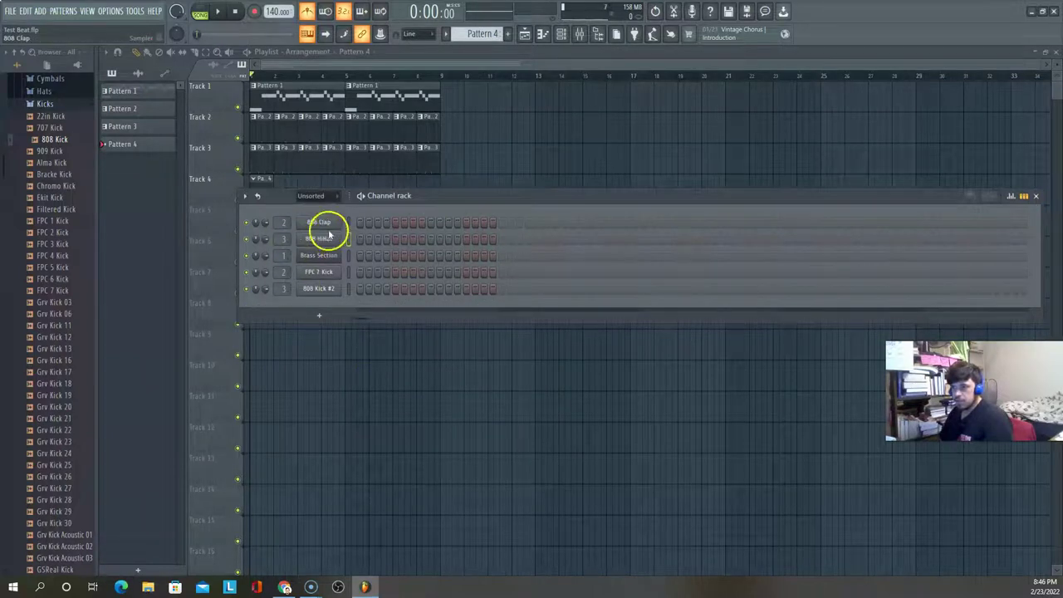
{"action": "key", "text": "space"}
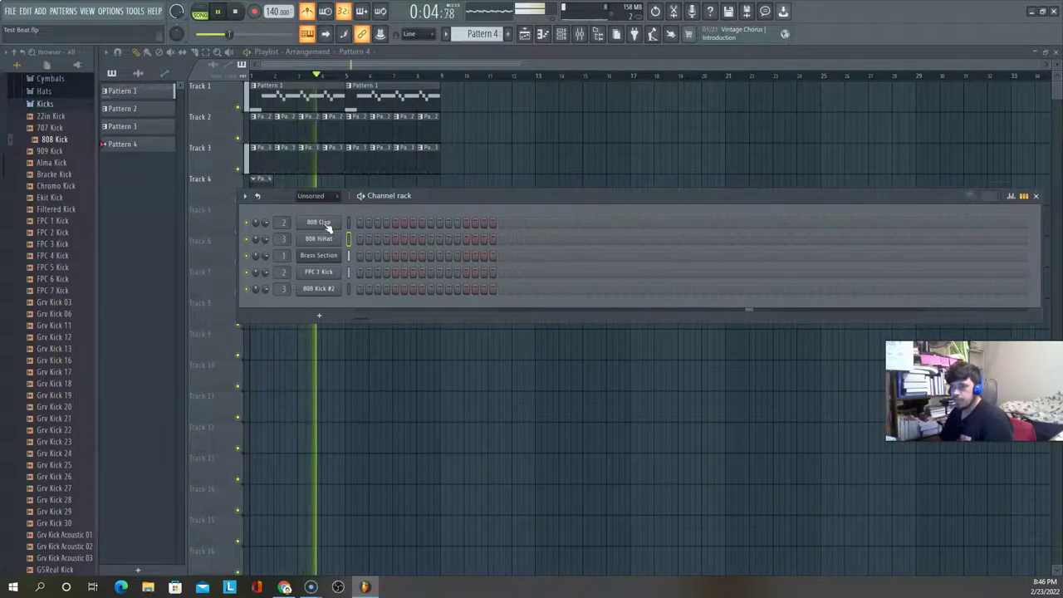
{"action": "key", "text": "space"}
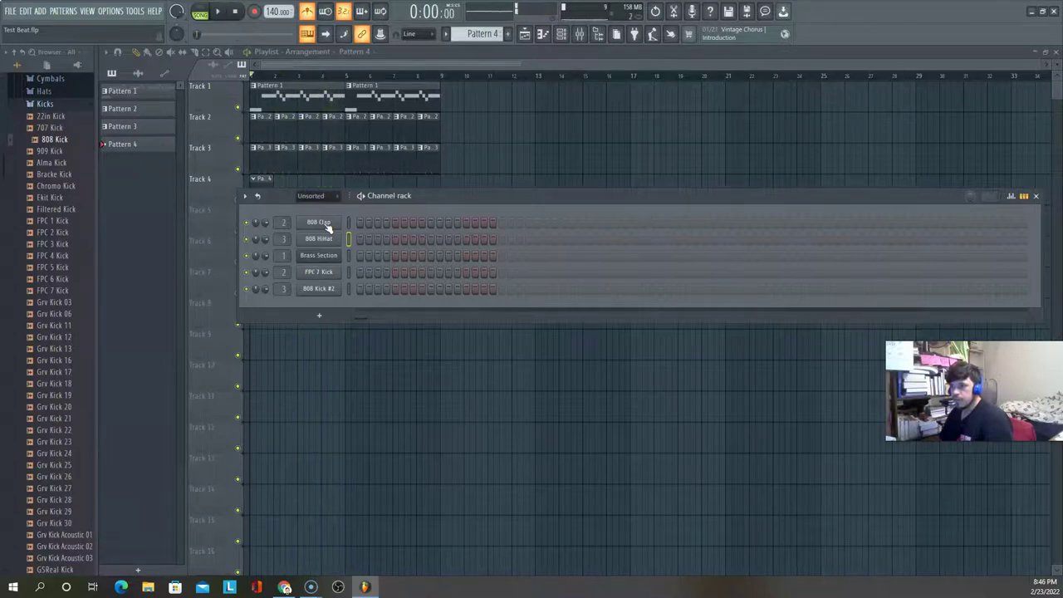
Audition the 808 Kick #2 sample and check the mixer track assignments of the 808 Kick #2 and 808 HiHat channels
{"action": "left_click", "coordinate": [319, 291]}
{"action": "left_click", "coordinate": [339, 422]}
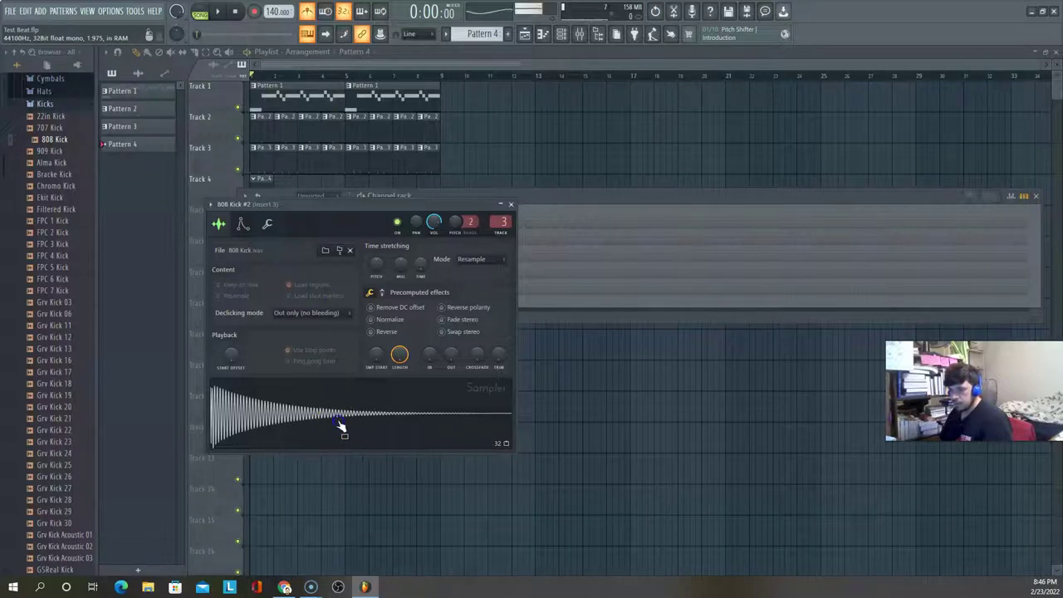
{"action": "left_click", "coordinate": [511, 204]}
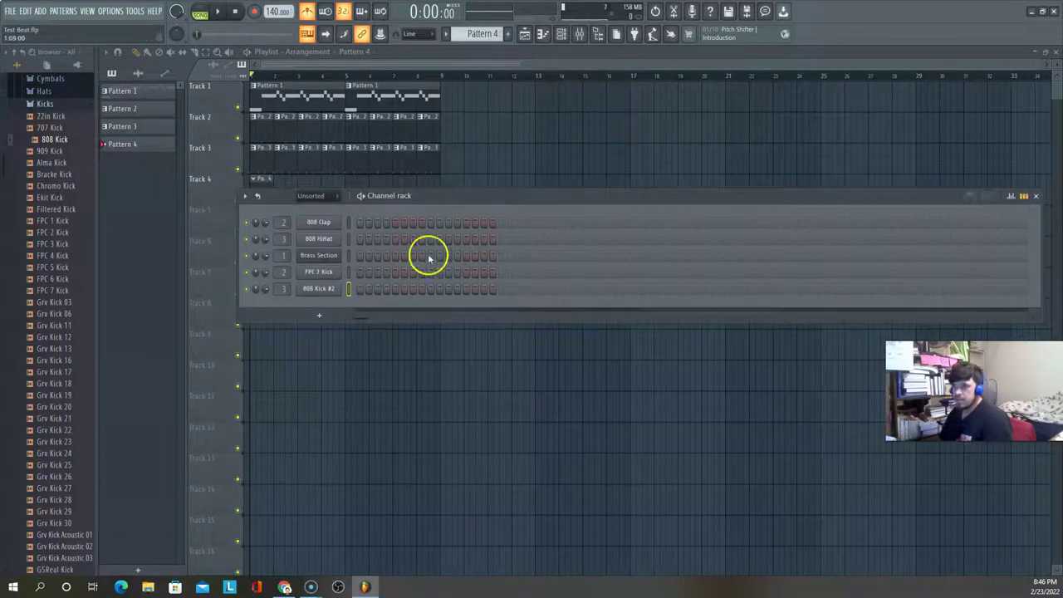
{"action": "left_click", "coordinate": [324, 239]}
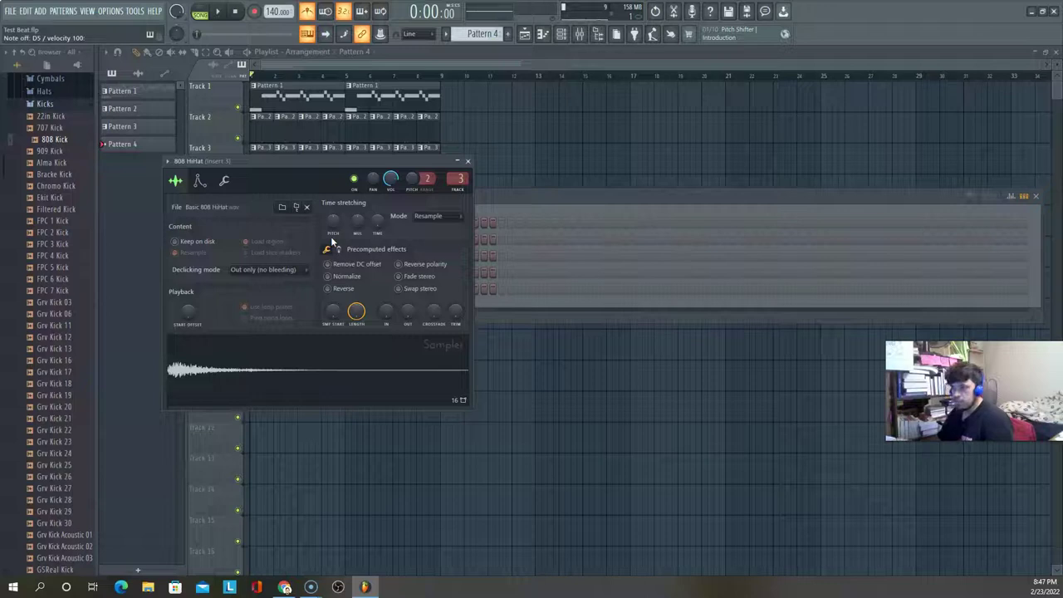
{"action": "left_click", "coordinate": [468, 163]}
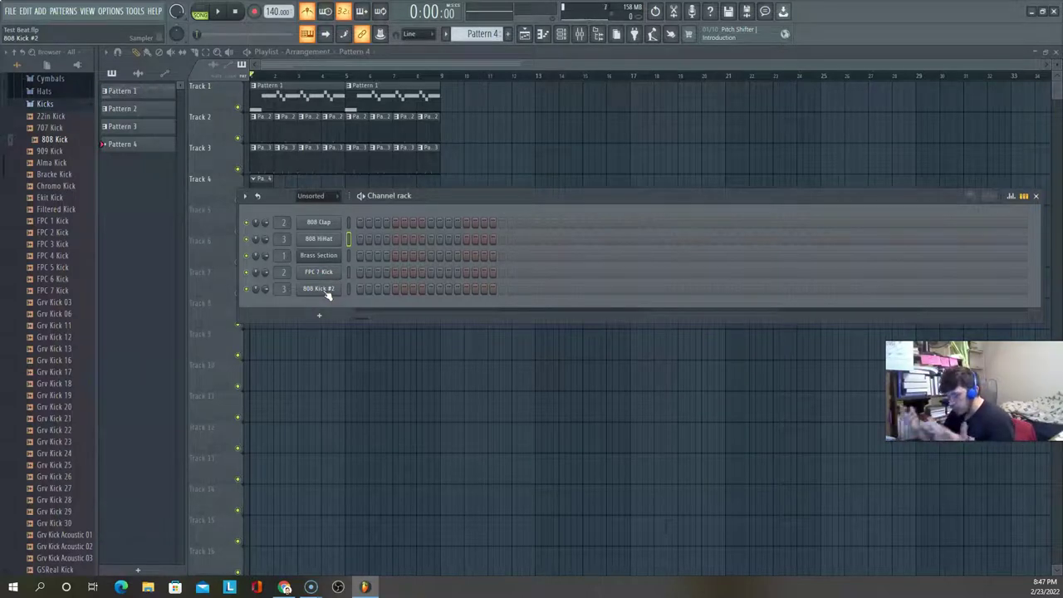
Route the 808 Kick #2 channel to mixer track 4, with the mixer open and placed lower on the screen
{"action": "left_click", "coordinate": [319, 290]}
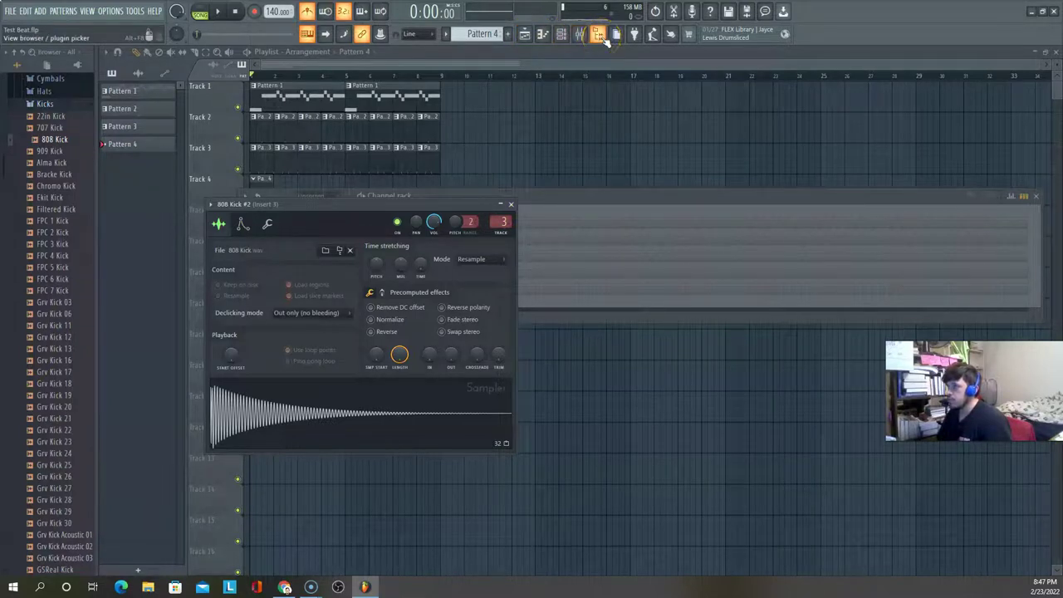
{"action": "left_click", "coordinate": [579, 34]}
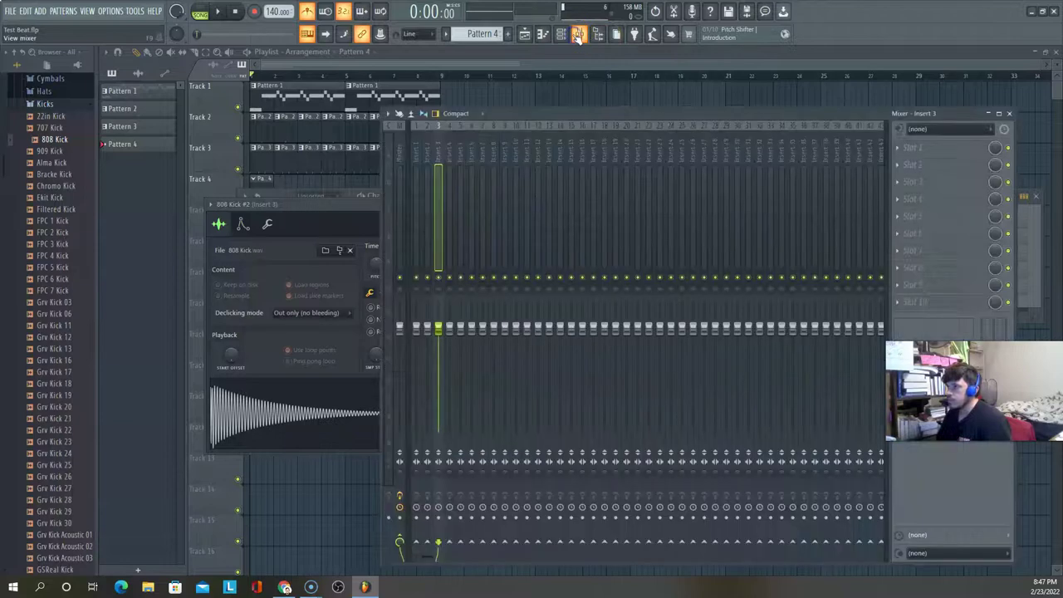
{"action": "key", "text": "space"}
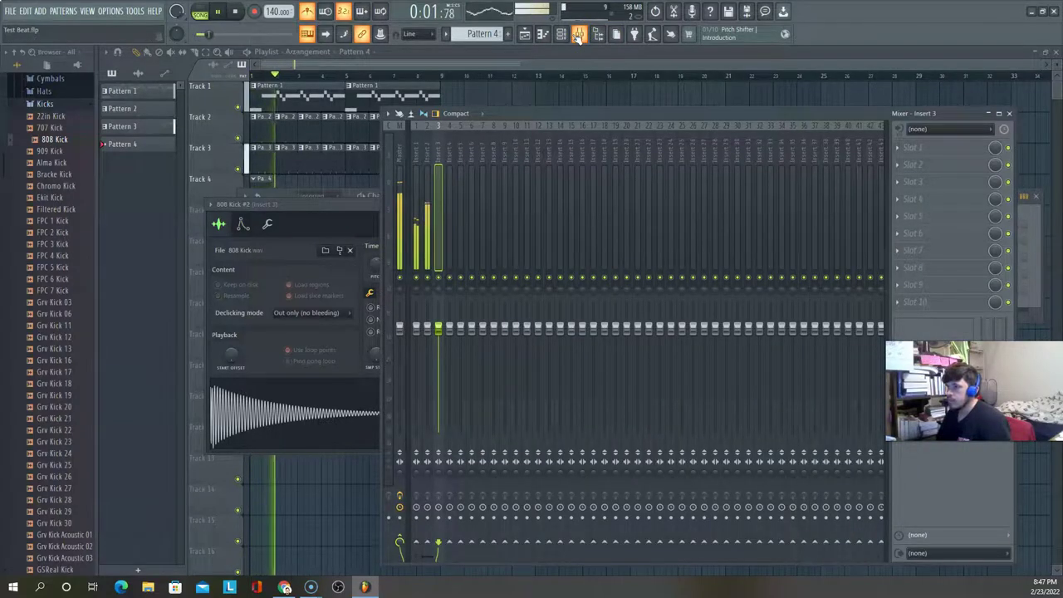
{"action": "key", "text": "space"}
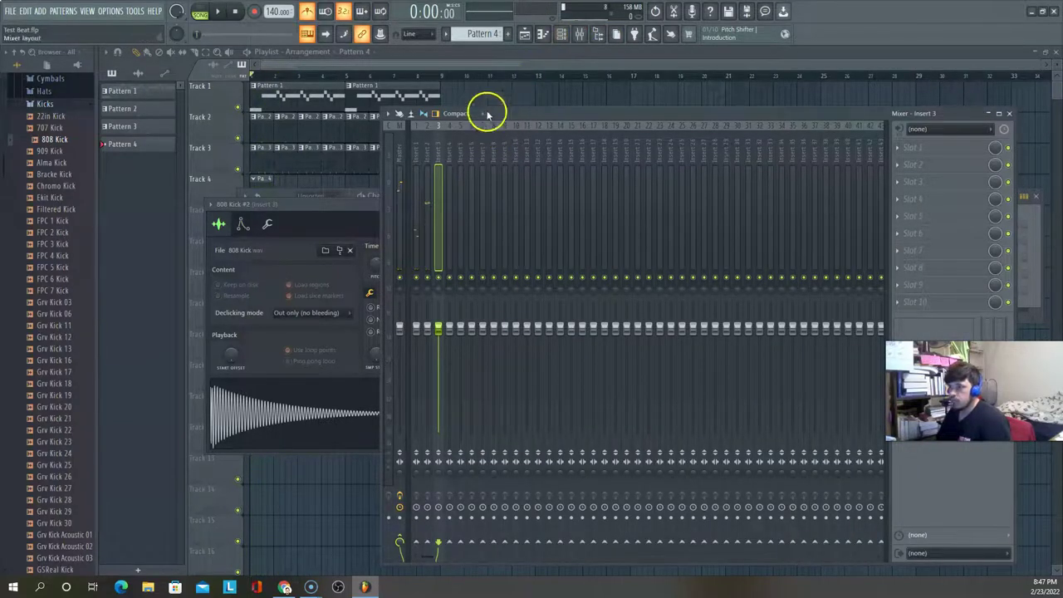
{"action": "left_click_drag", "start_coordinate": [532, 113], "coordinate": [400, 349]}
{"action": "left_click", "coordinate": [502, 221]}
{"action": "left_click_drag", "start_coordinate": [502, 222], "coordinate": [503, 220]}
{"action": "left_click", "coordinate": [513, 205]}
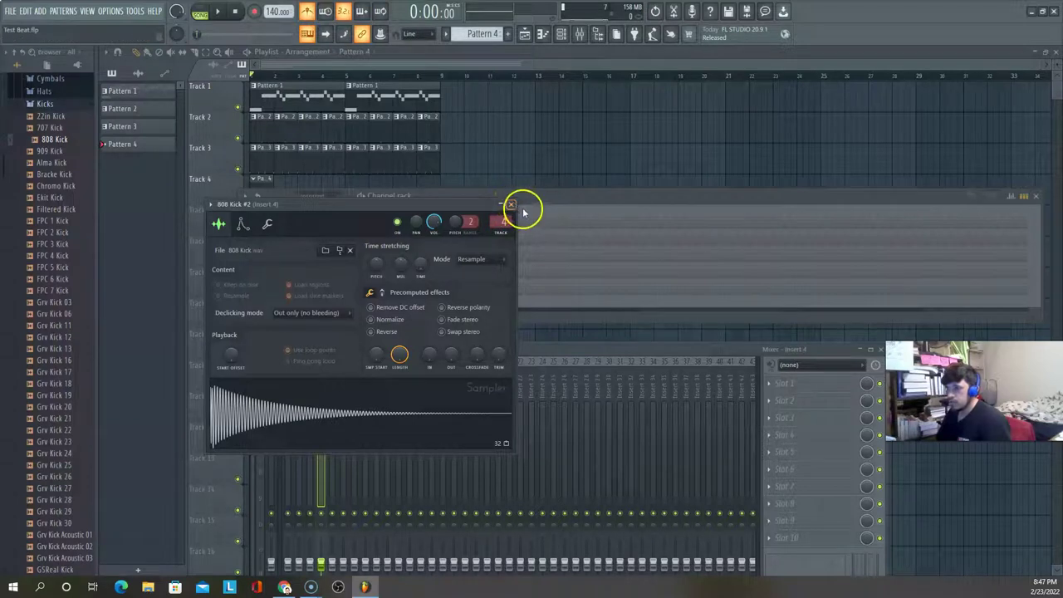
Audition the 808 Kick #2 sample to check its signal on mixer Insert 4, and close its sampler window
{"action": "left_click", "coordinate": [339, 422]}
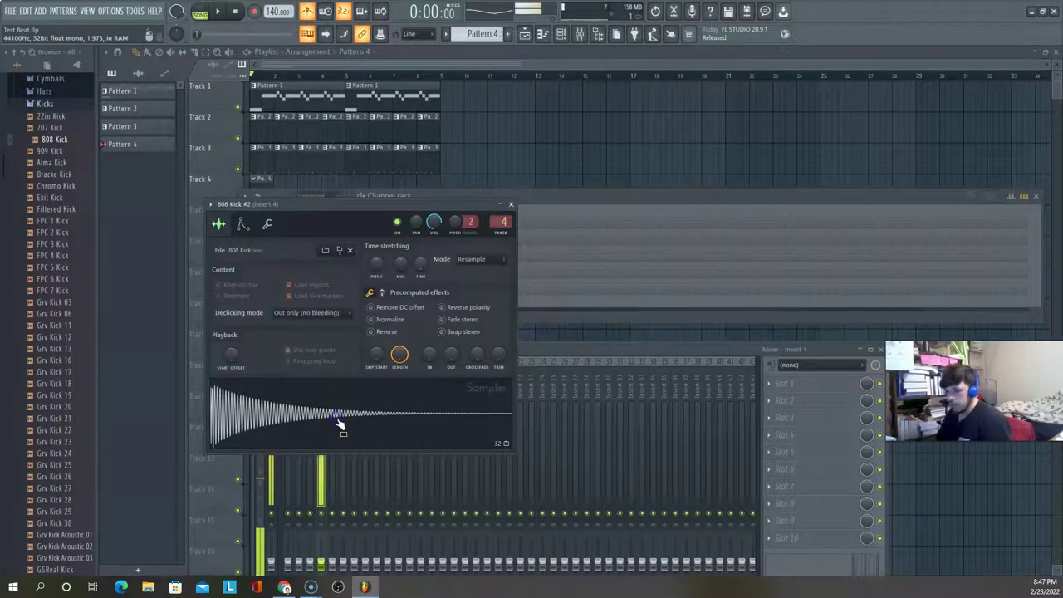
{"action": "left_click_drag", "start_coordinate": [398, 207], "coordinate": [607, 188]}
{"action": "left_click", "coordinate": [557, 387]}
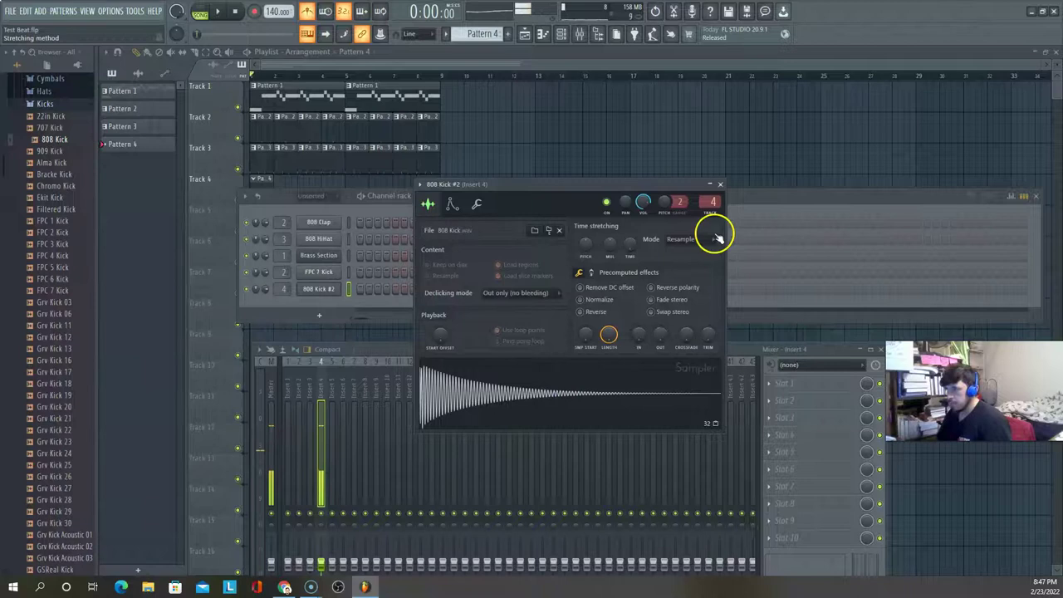
{"action": "left_click", "coordinate": [721, 186]}
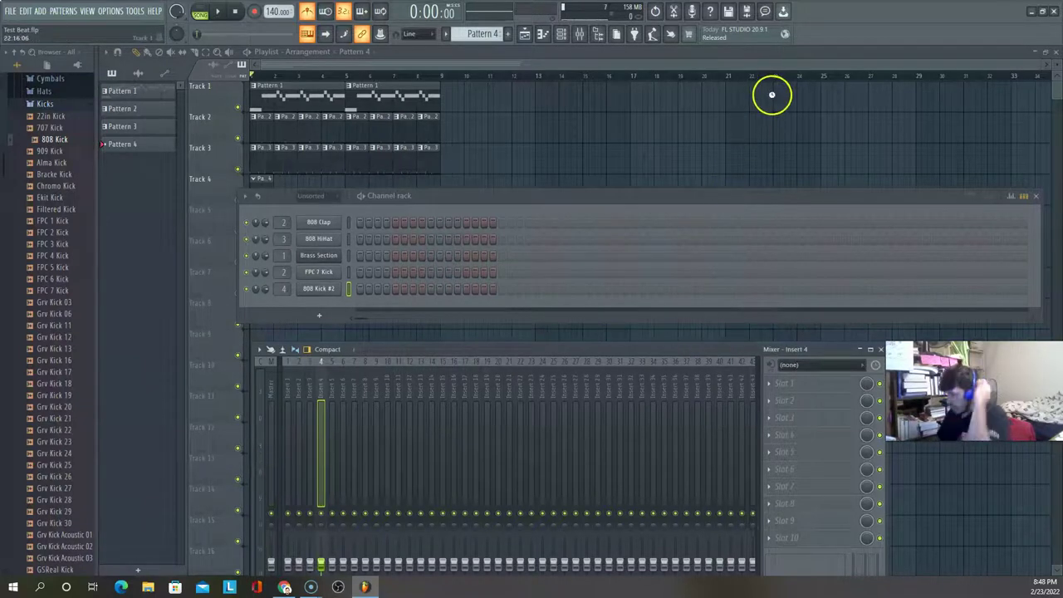
Clear the open windows, remove the stray Pattern 4 clip at bar 23 on Track 1, and reopen the channel rack
{"action": "key", "text": "F12"}
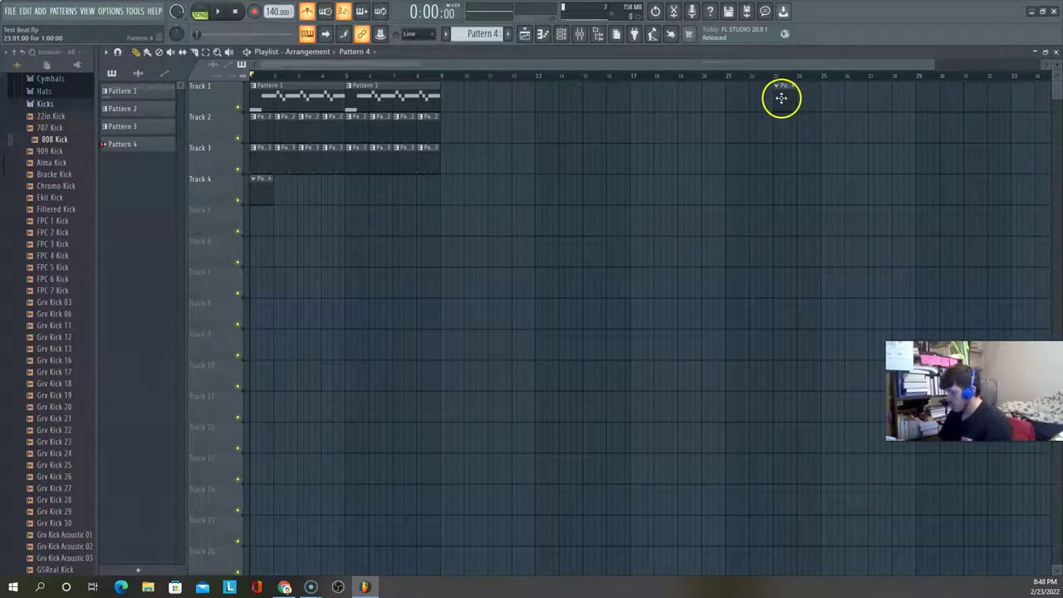
{"action": "right_click", "coordinate": [783, 99]}
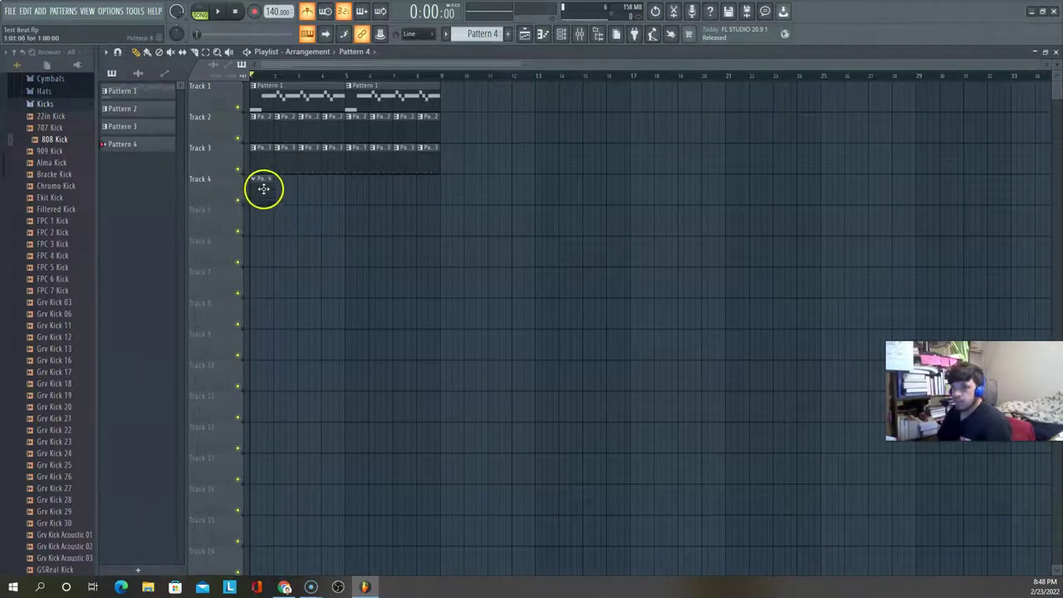
{"action": "left_click", "coordinate": [561, 34]}
Play the arrangement to judge where the 808 kick should hit in Pattern 4
{"action": "left_click", "coordinate": [399, 224]}
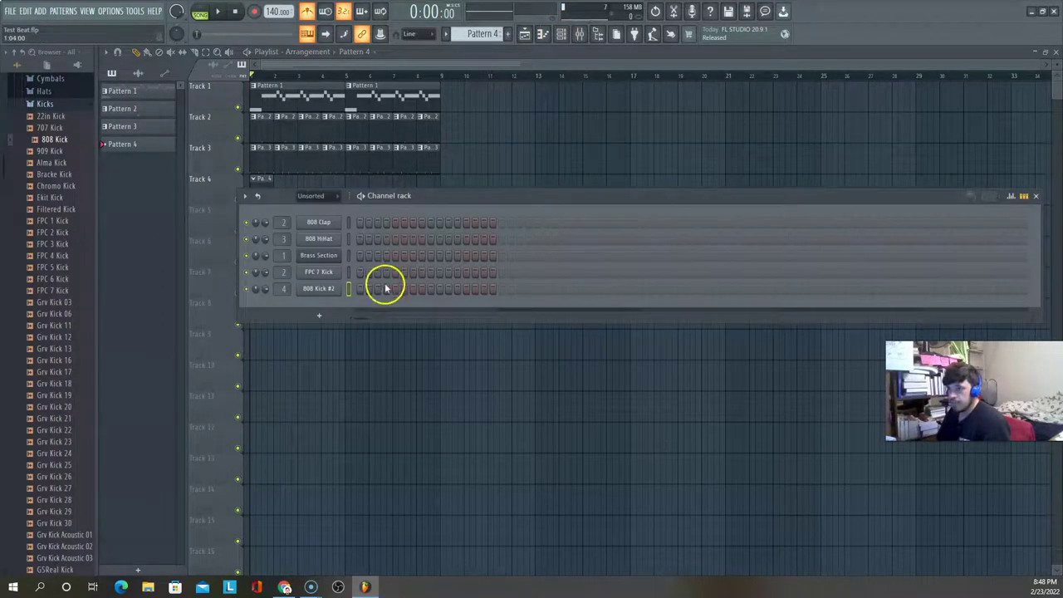
{"action": "left_click", "coordinate": [408, 273]}
{"action": "key", "text": "space"}
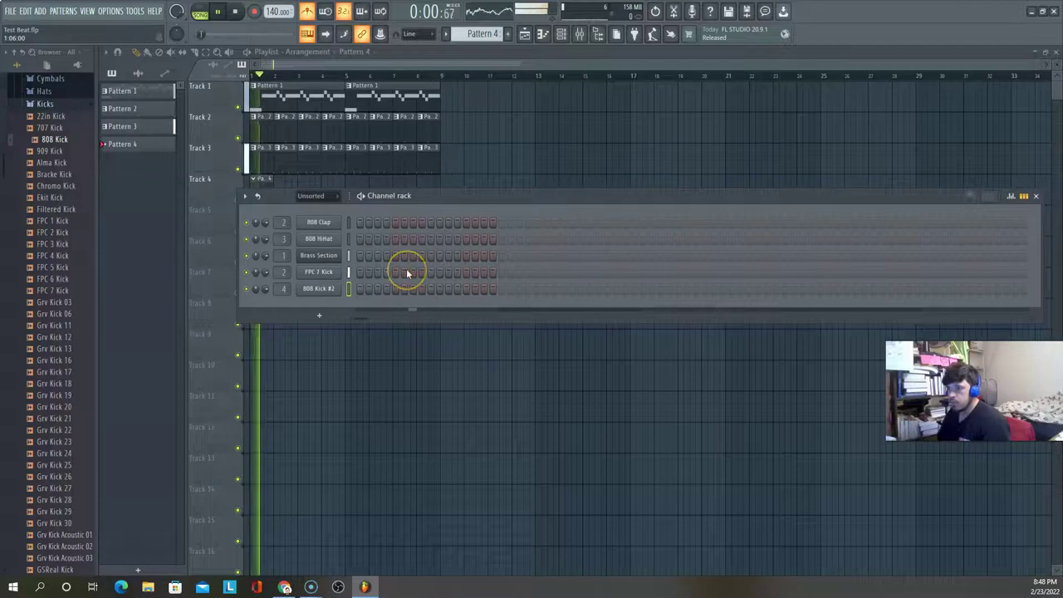
{"action": "left_click", "coordinate": [388, 292]}
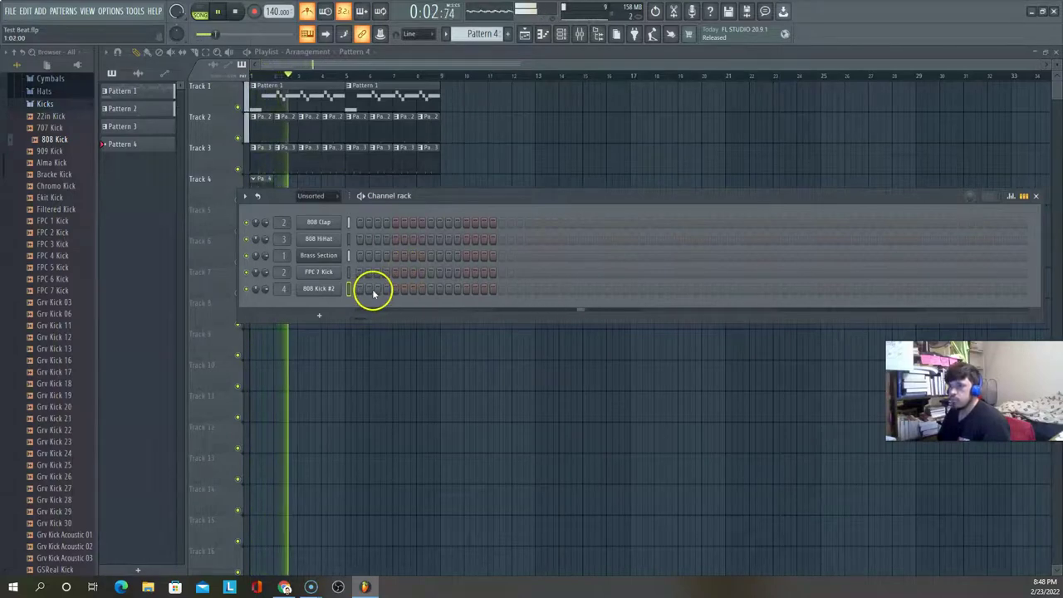
{"action": "key", "text": "space"}
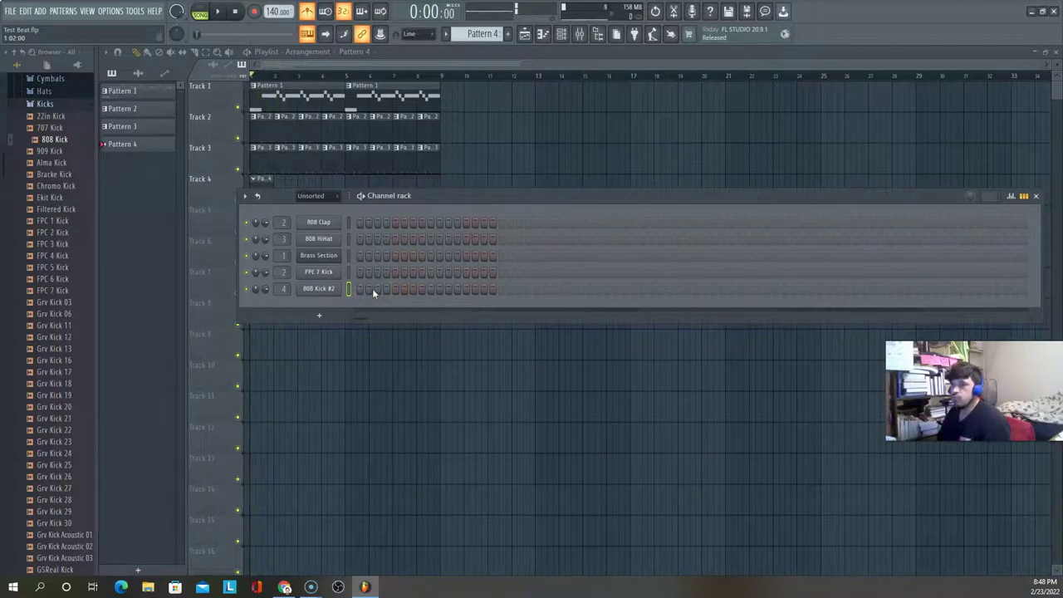
Add an 808 Kick #2 hit on step 1 of Pattern 4 and play the song to hear it
{"action": "key", "text": "space"}
{"action": "left_click", "coordinate": [359, 290]}
{"action": "key", "text": "space"}
{"action": "key", "text": "space"}
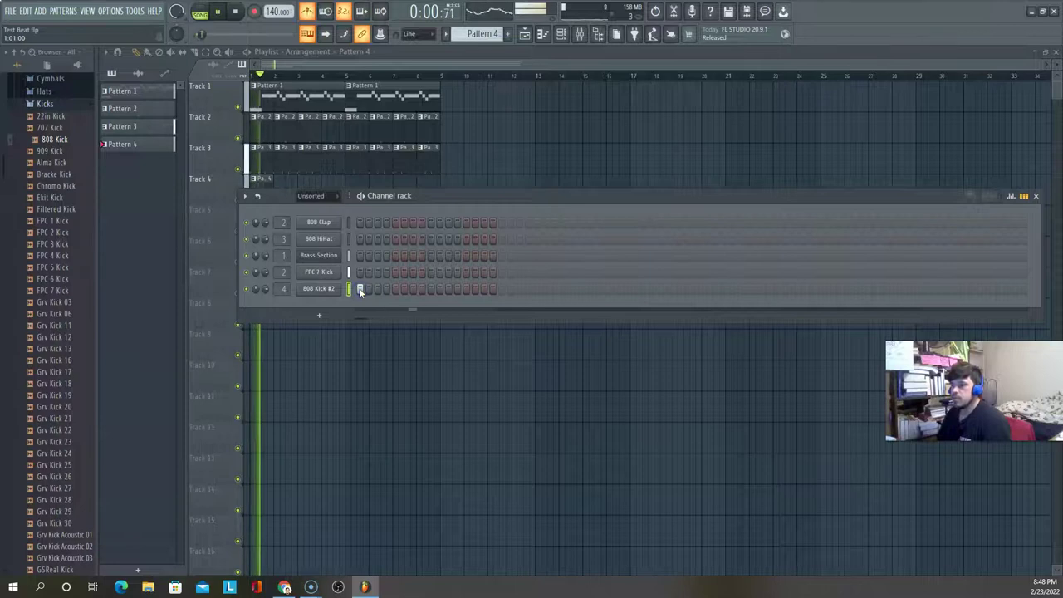
{"action": "key", "text": "space"}
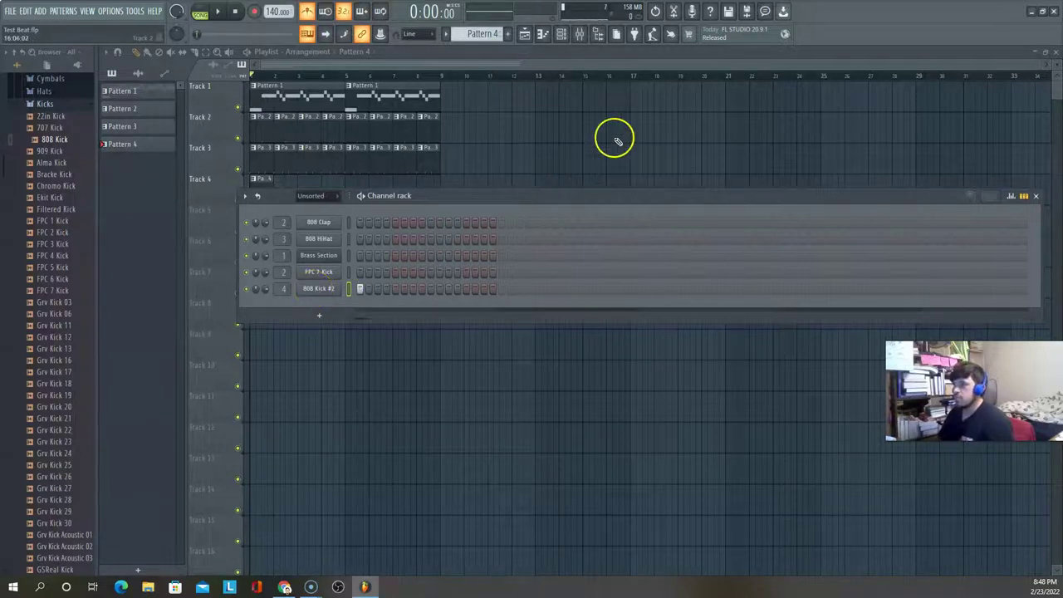
Load Fruity Limiter into effect slot 5 of mixer Insert 4 for the 808 Kick #2 channel
{"action": "left_click", "coordinate": [317, 289]}
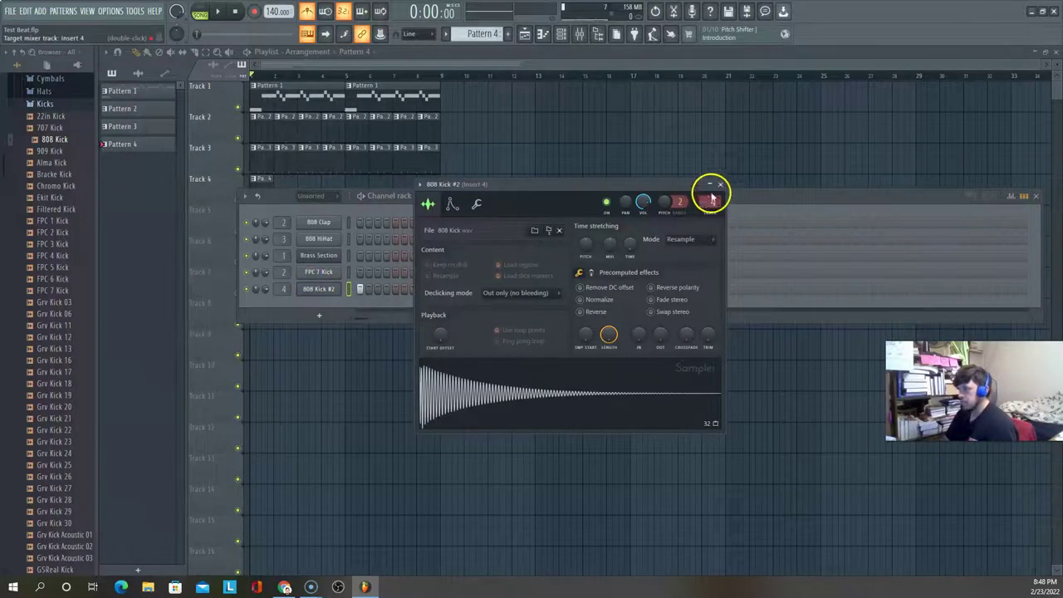
{"action": "left_click", "coordinate": [581, 34]}
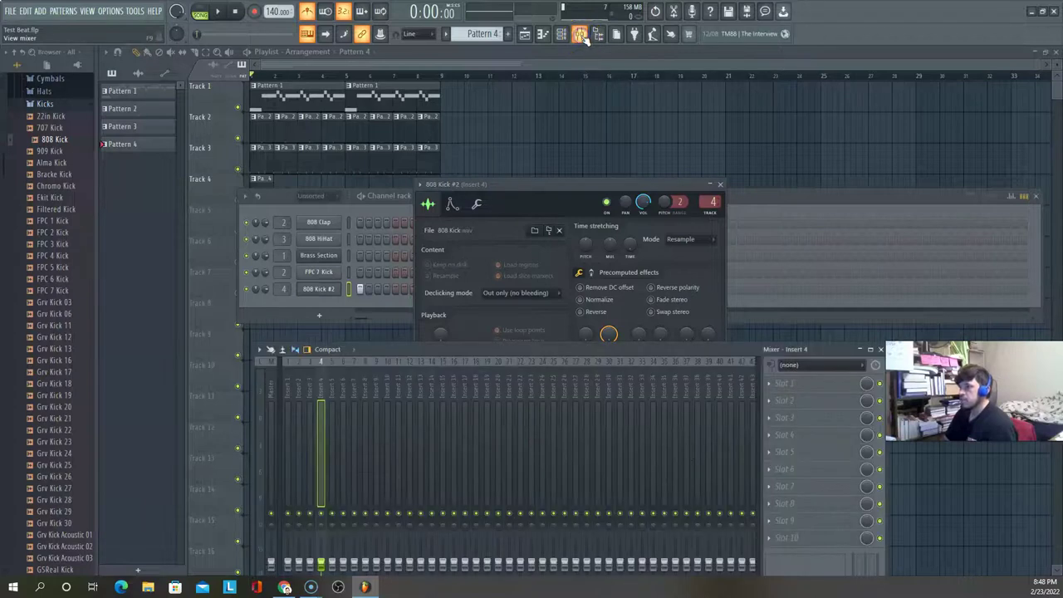
{"action": "left_click_drag", "start_coordinate": [506, 349], "coordinate": [529, 68]}
{"action": "left_click_drag", "start_coordinate": [595, 73], "coordinate": [592, 97]}
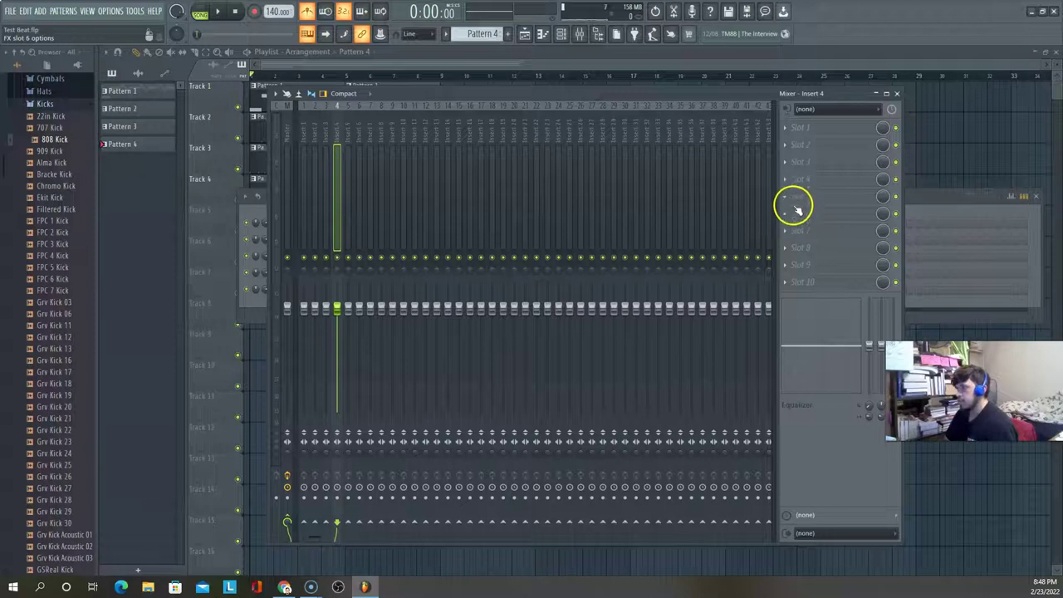
{"action": "left_click", "coordinate": [803, 204]}
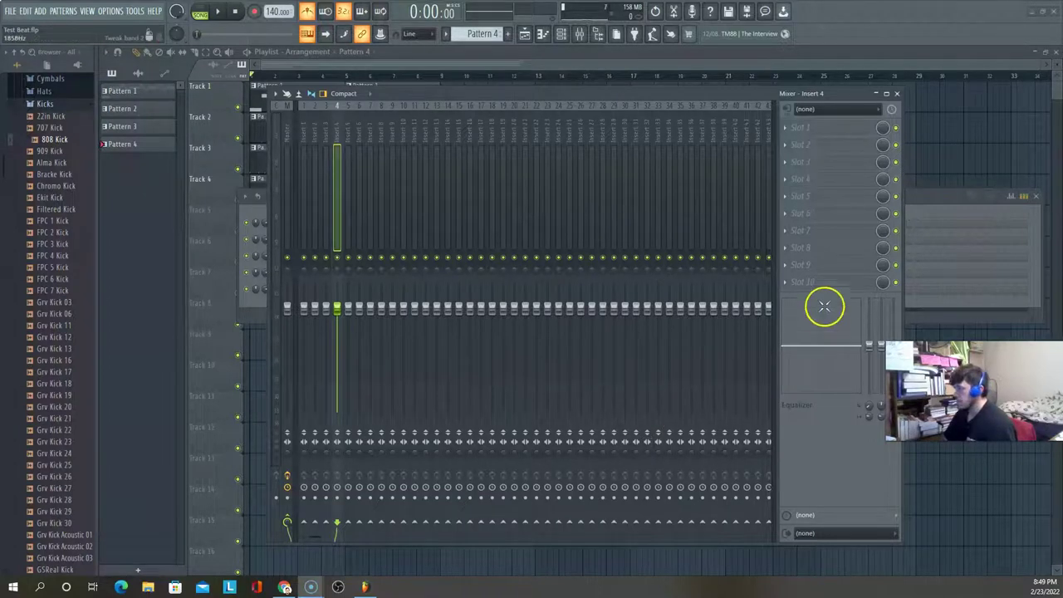
{"action": "left_click", "coordinate": [795, 198]}
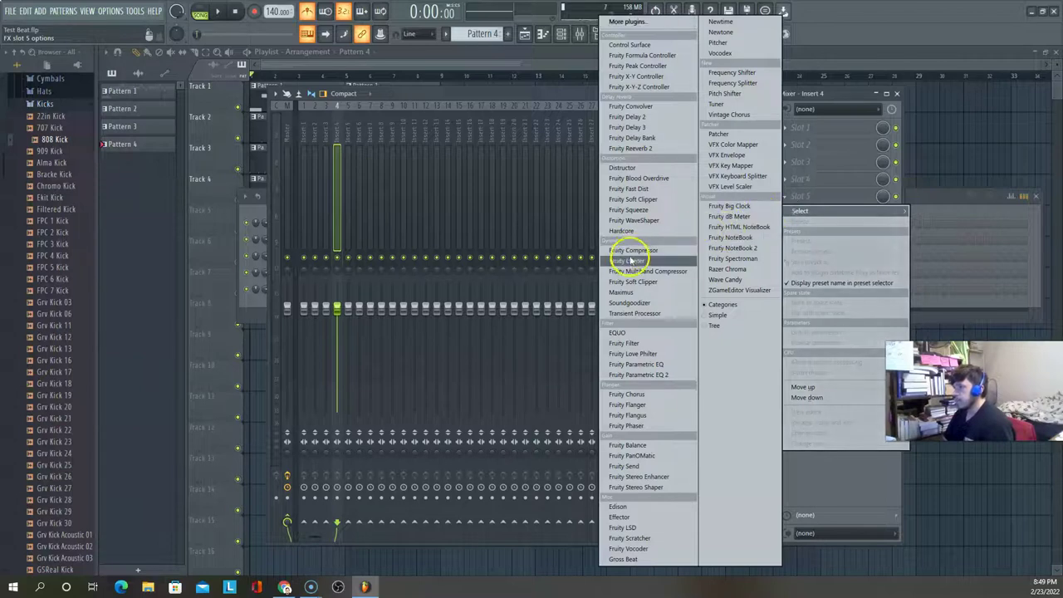
{"action": "left_click", "coordinate": [632, 262]}
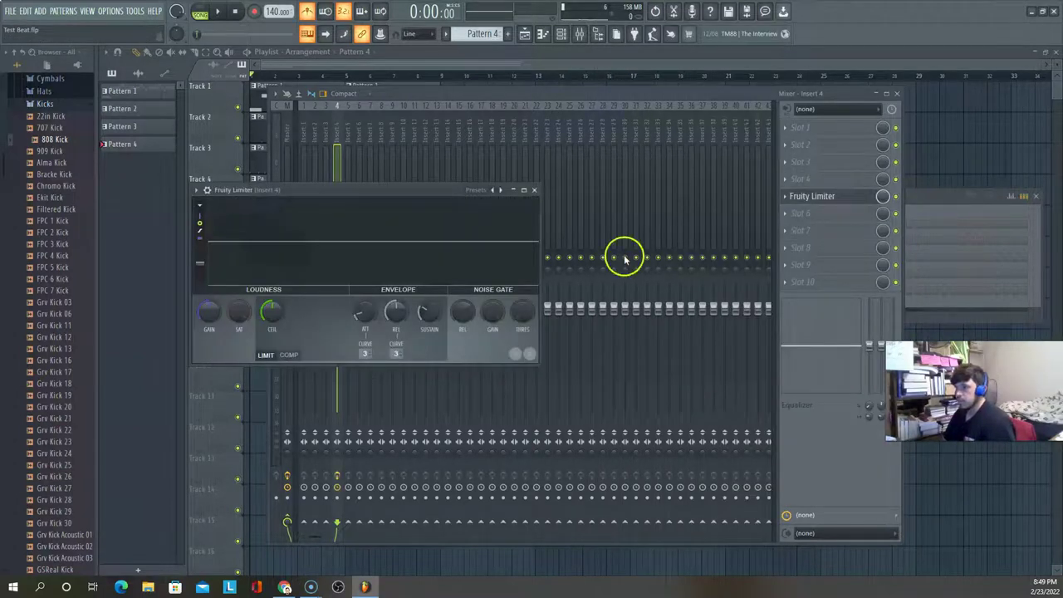
Raise the Fruity Limiter's gain on Insert 4 and play the song to compare the 808 kick's loudness
{"action": "key", "text": "space"}
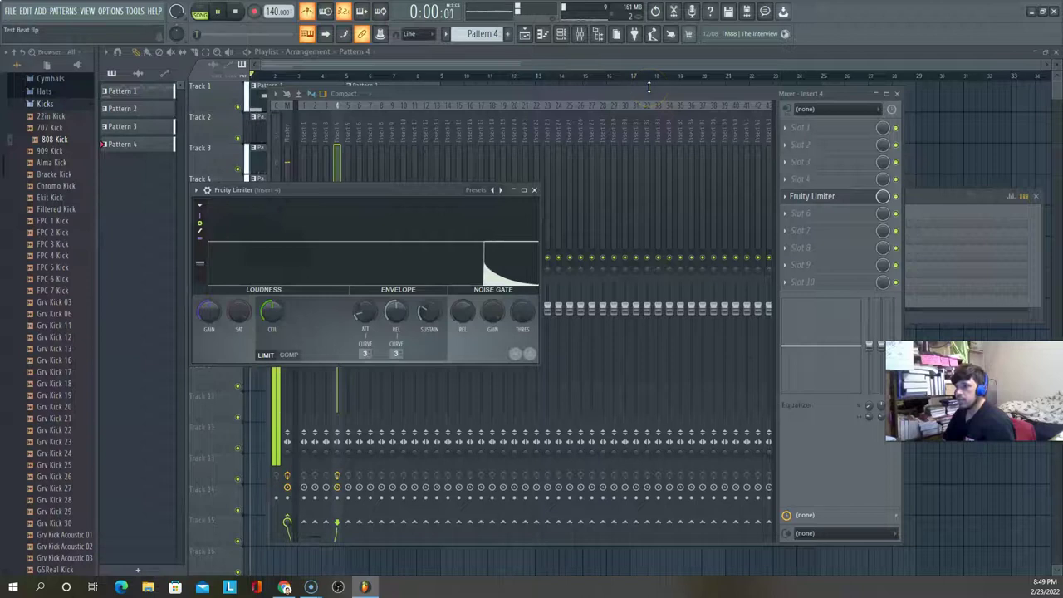
{"action": "key", "text": "space"}
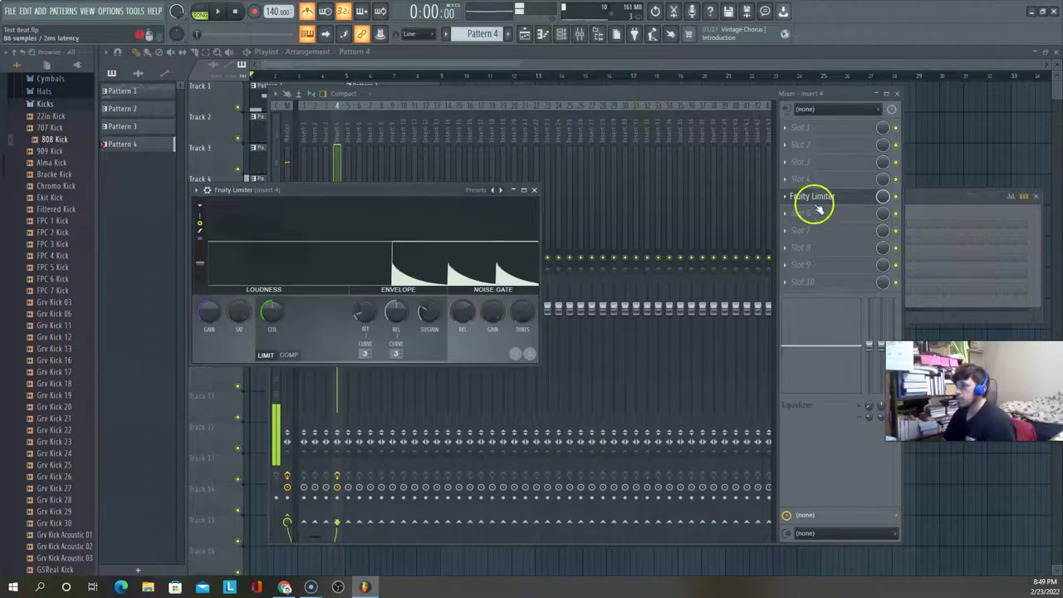
{"action": "left_click_drag", "start_coordinate": [209, 314], "coordinate": [207, 313]}
{"action": "key", "text": "space"}
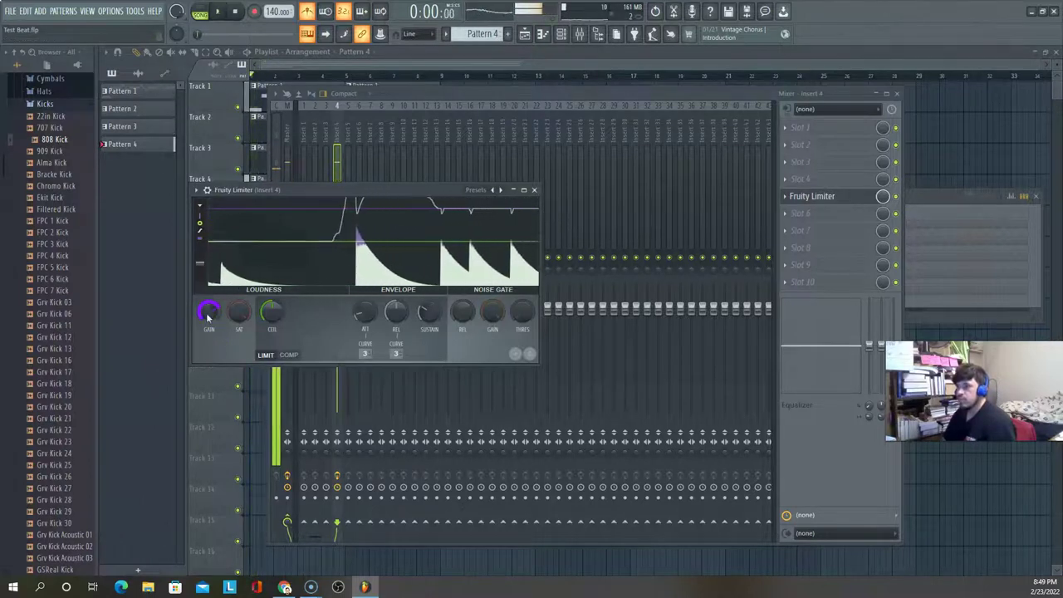
{"action": "key", "text": "space"}
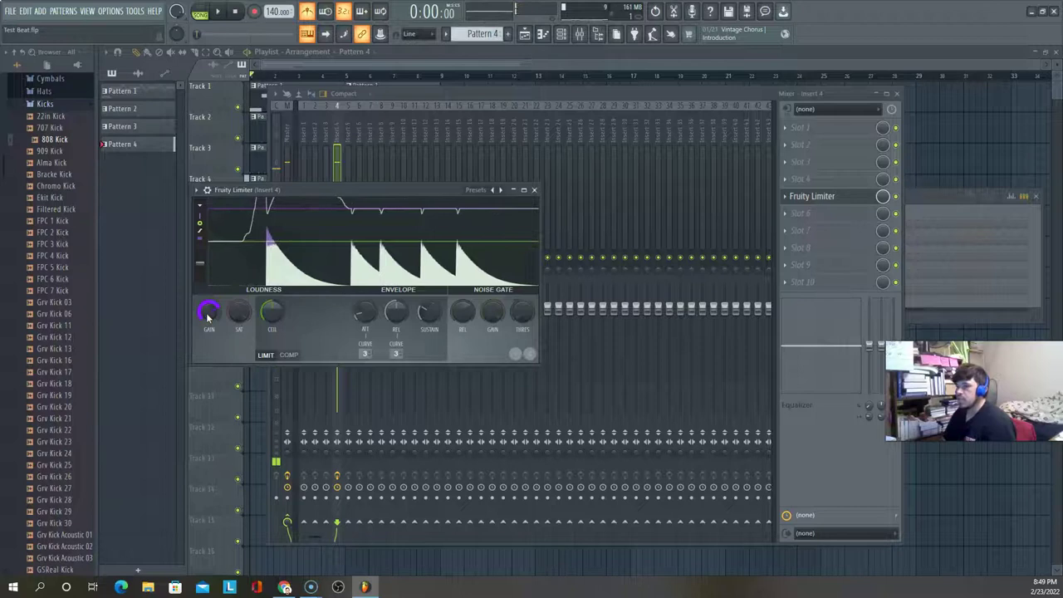
{"action": "key", "text": "space"}
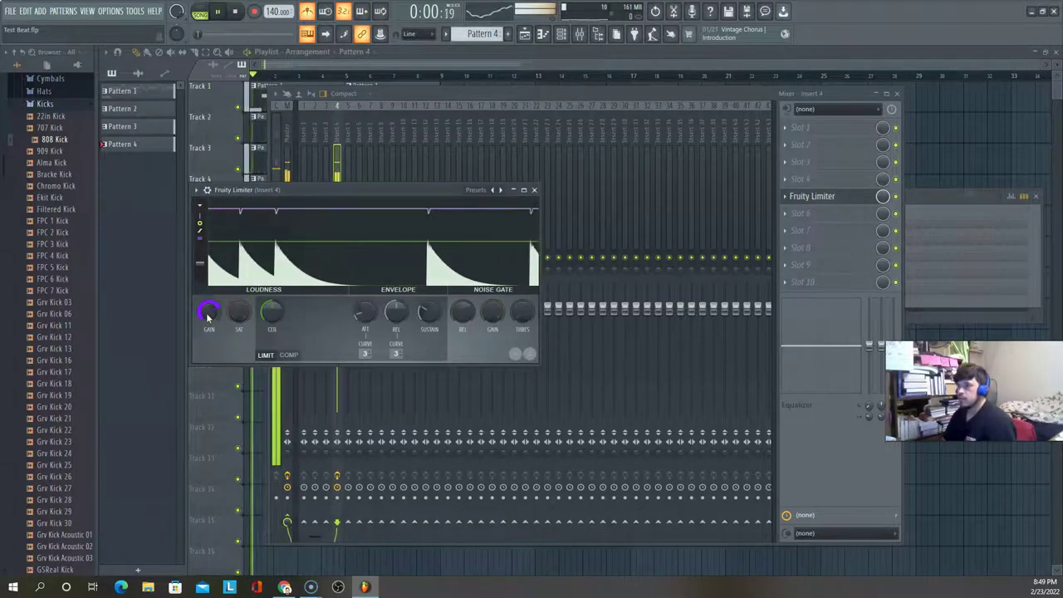
Raise the Fruity Limiter's gain on Insert 4 further and replay the song's opening to judge the 808 kick
{"action": "key", "text": "space"}
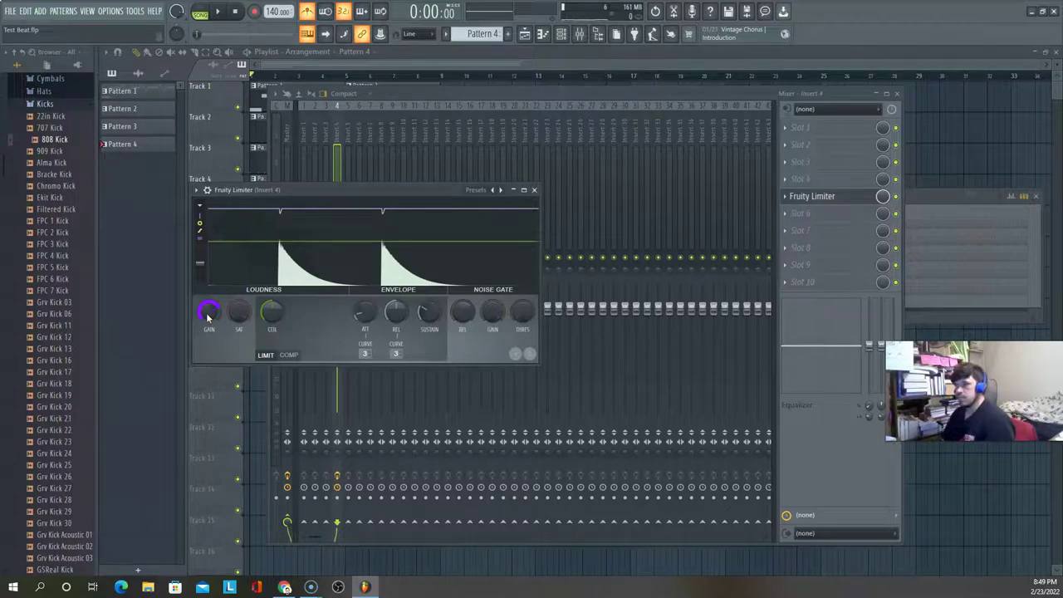
{"action": "key", "text": "space"}
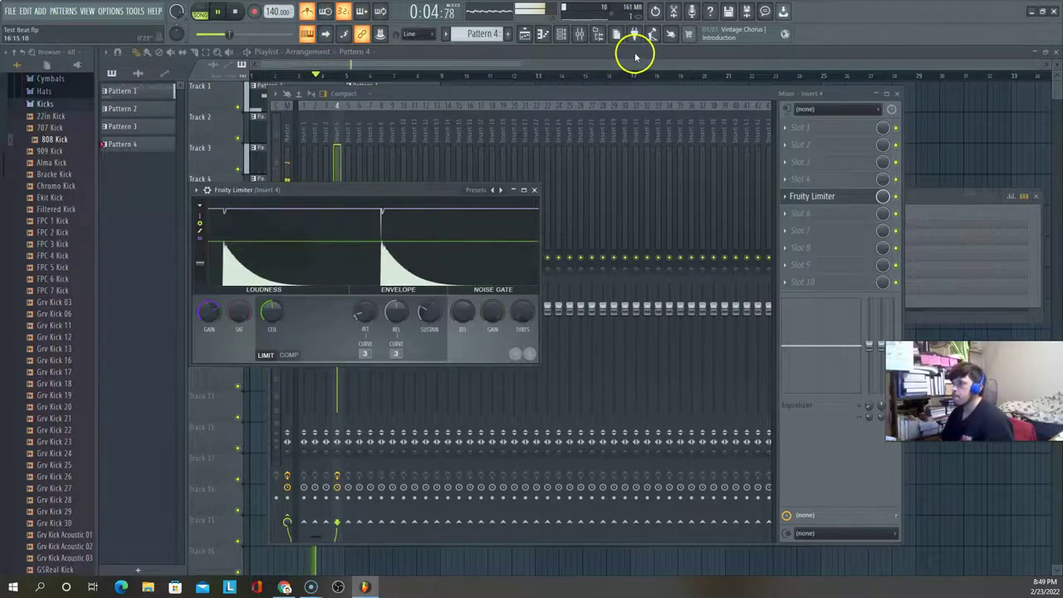
{"action": "key", "text": "space"}
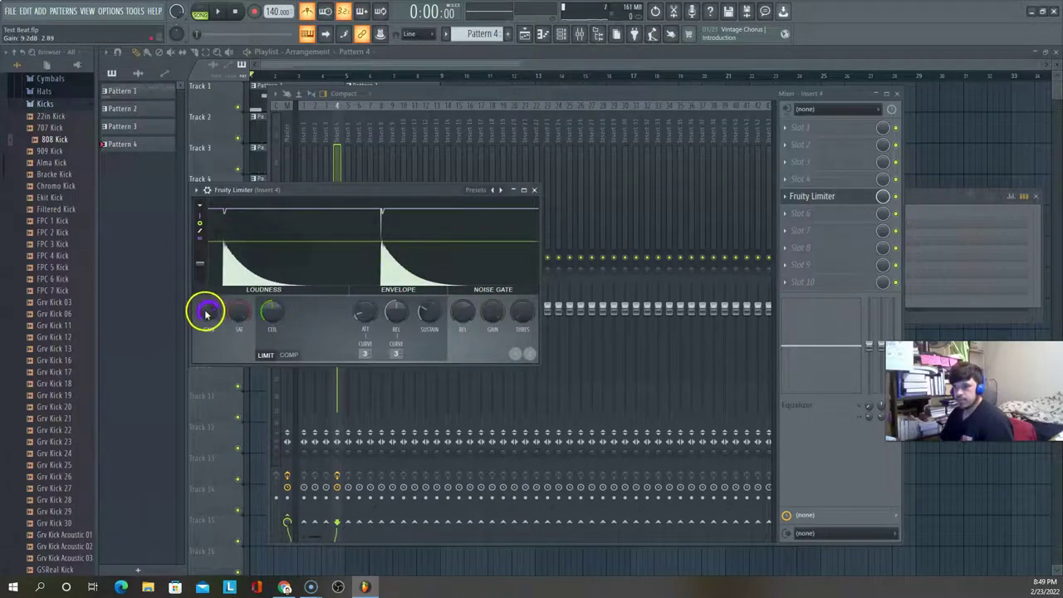
{"action": "left_click_drag", "start_coordinate": [219, 248], "coordinate": [219, 246]}
{"action": "key", "text": "space"}
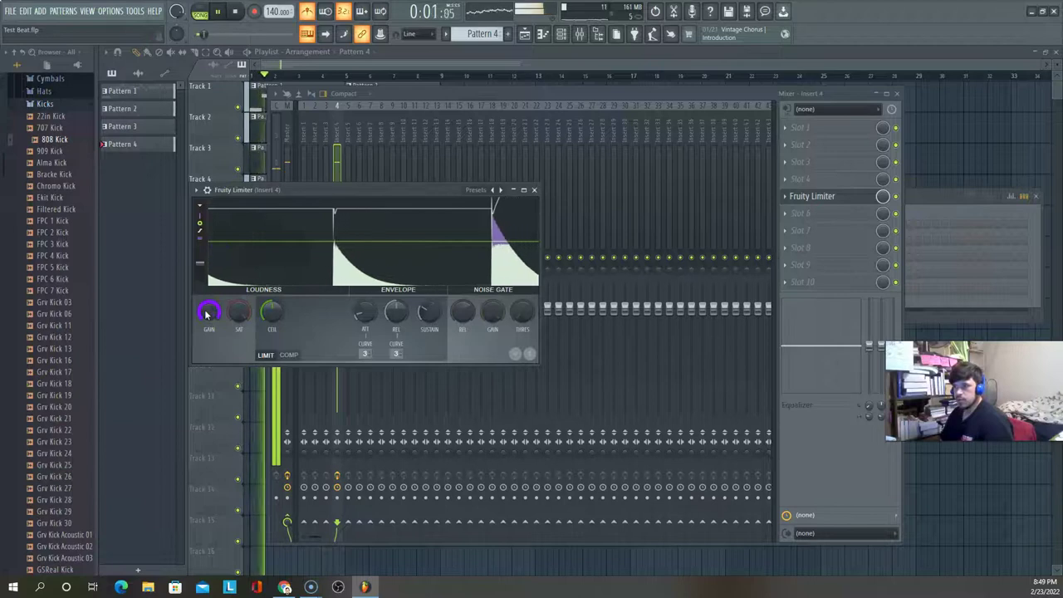
{"action": "key", "text": "space"}
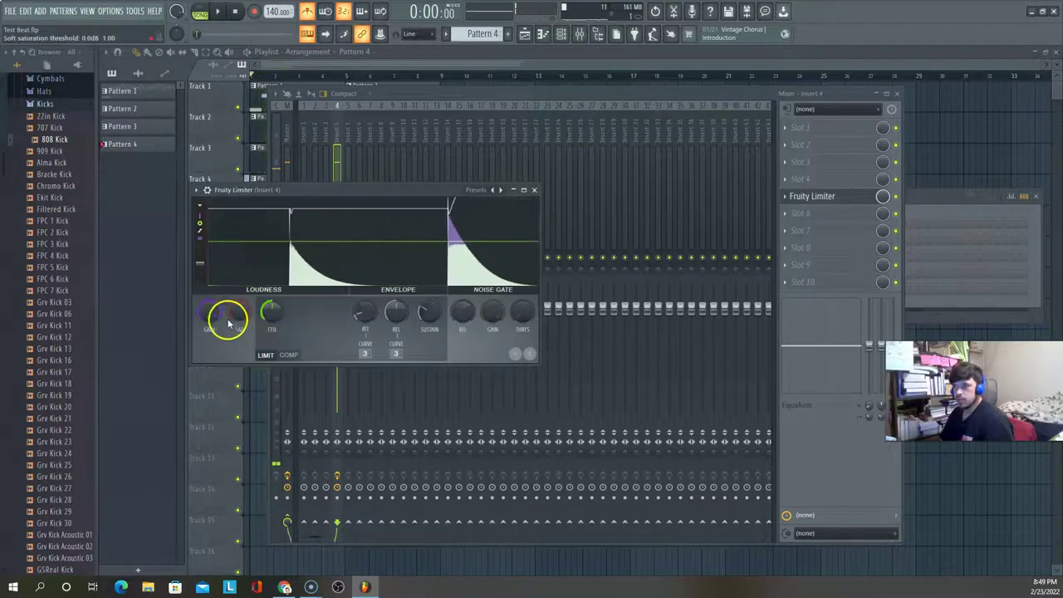
Set the Fruity Limiter's compressor threshold to -12.1 dB, raise its knee, and play the song to hear the compressed 808 kick
{"action": "left_click", "coordinate": [289, 355]}
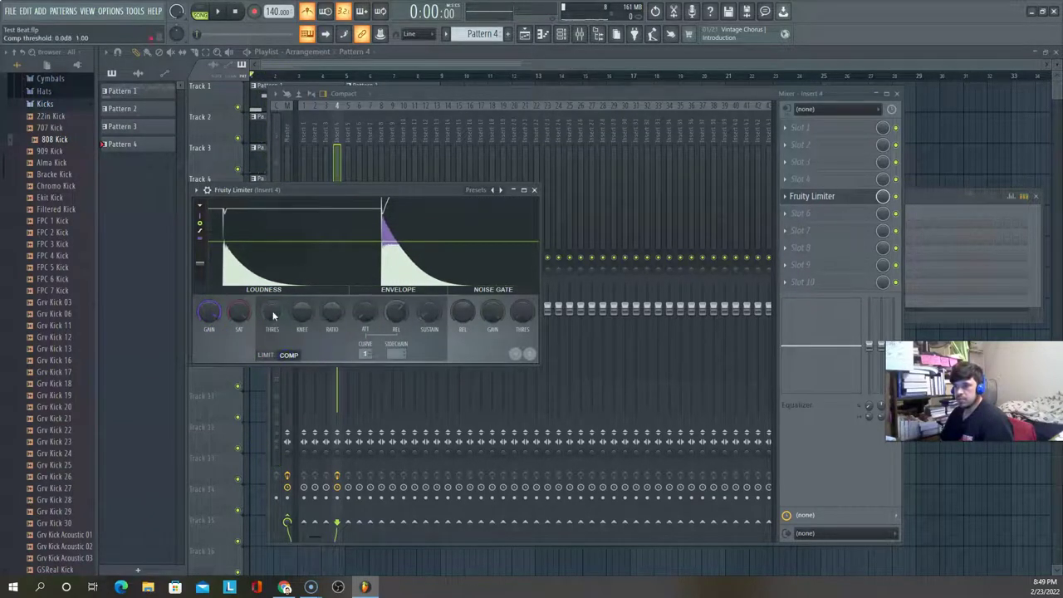
{"action": "left_click_drag", "start_coordinate": [285, 242], "coordinate": [323, 382]}
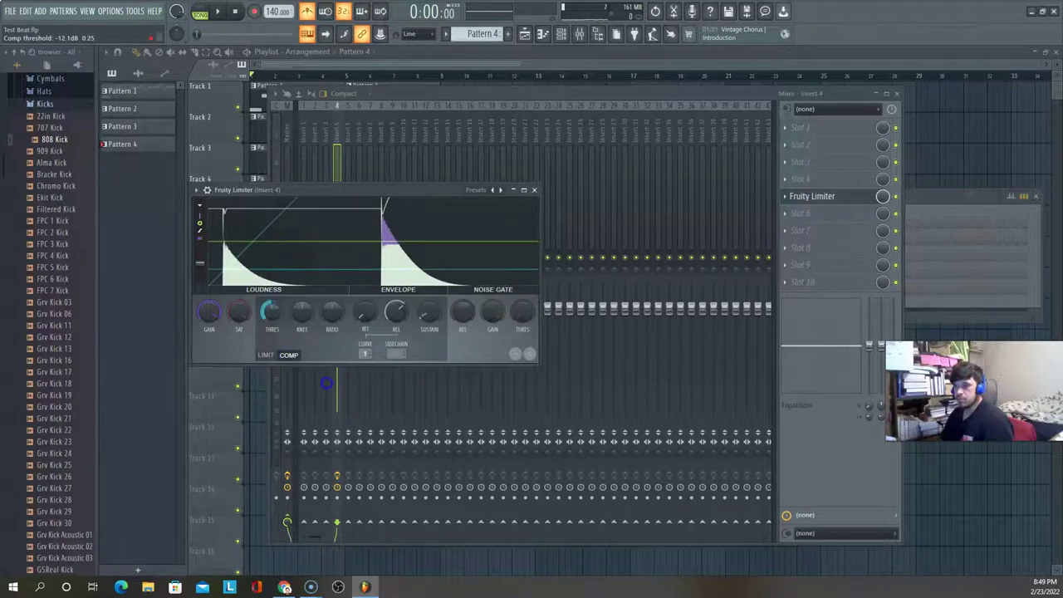
{"action": "left_click_drag", "start_coordinate": [299, 314], "coordinate": [299, 283]}
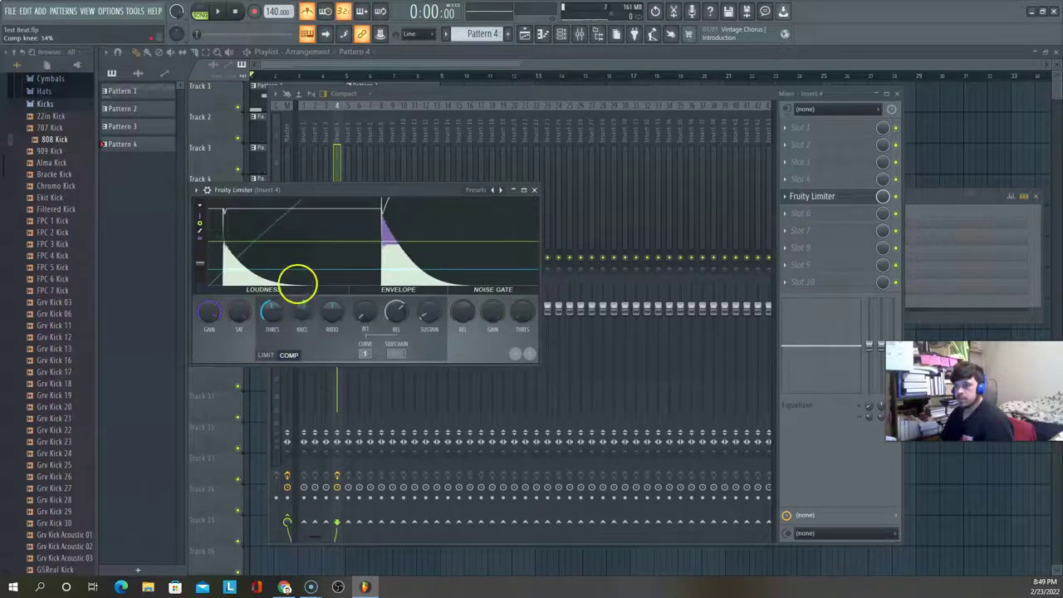
{"action": "key", "text": "space"}
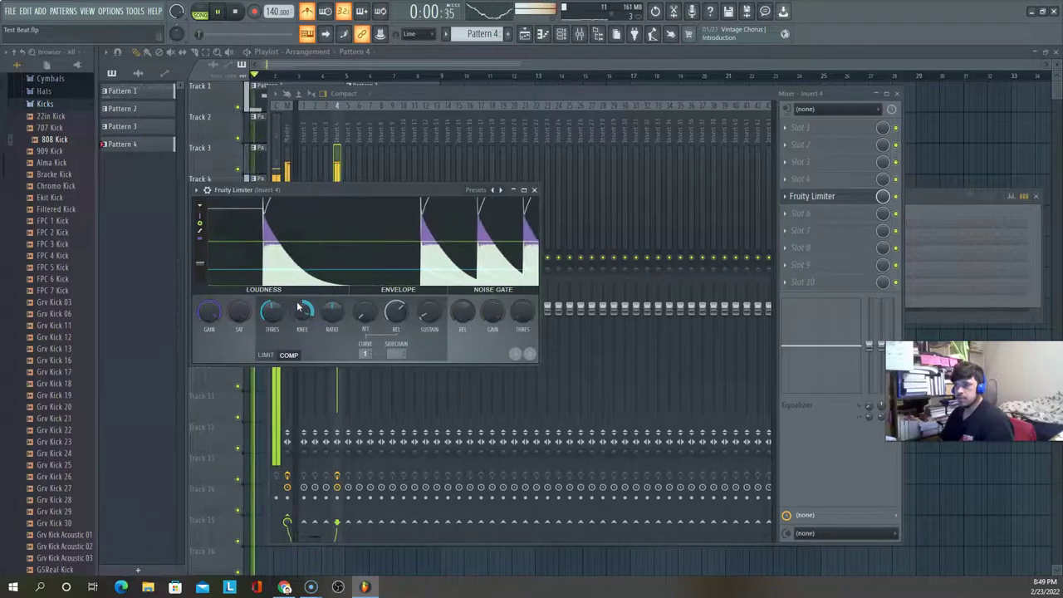
{"action": "key", "text": "space"}
{"action": "left_click", "coordinate": [346, 311]}
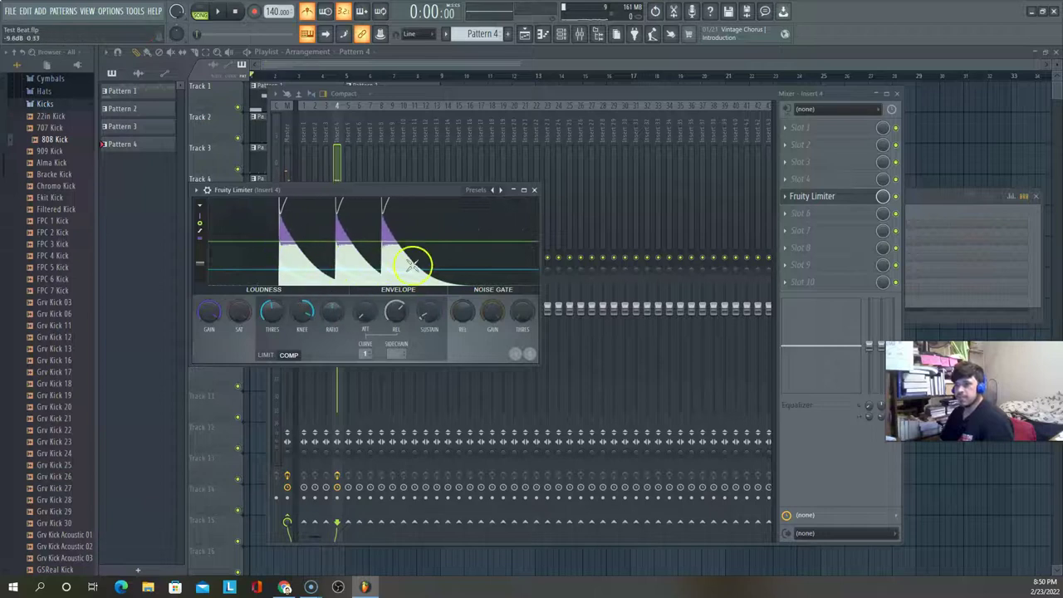
{"action": "key", "text": "space"}
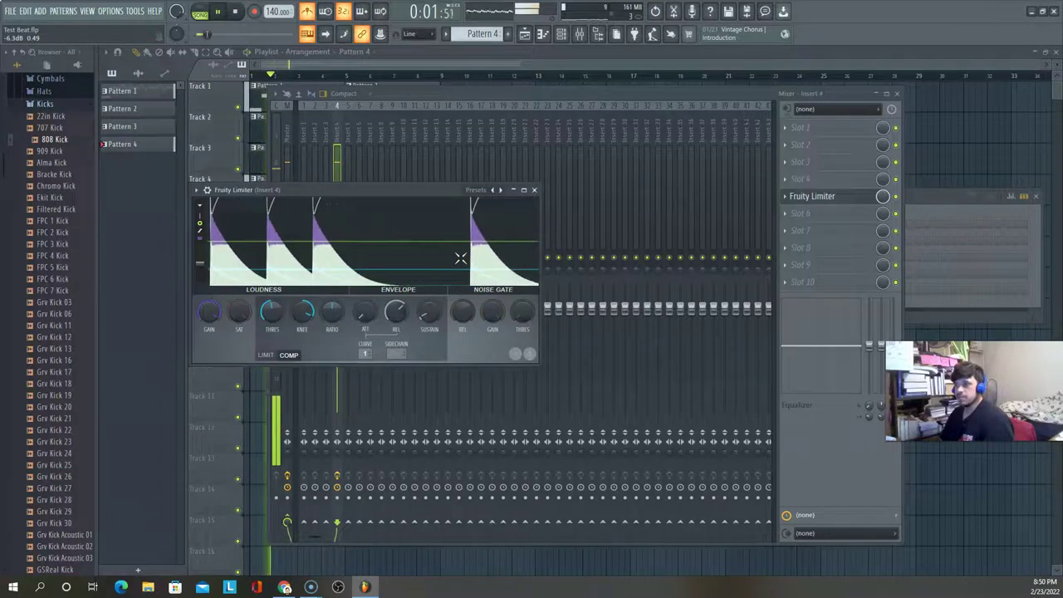
{"action": "key", "text": "space"}
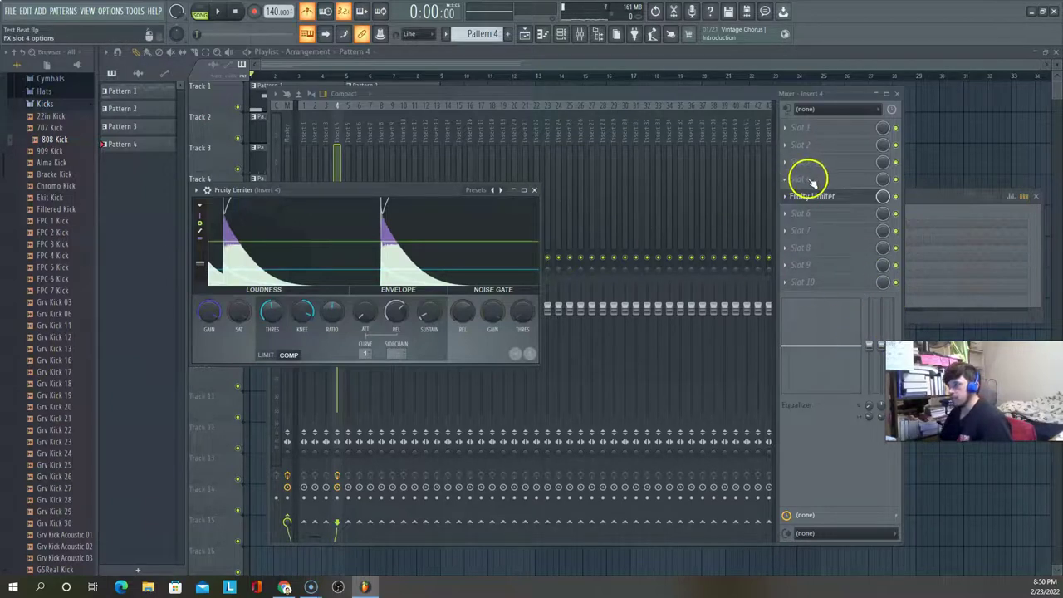
{"action": "key", "text": "space"}
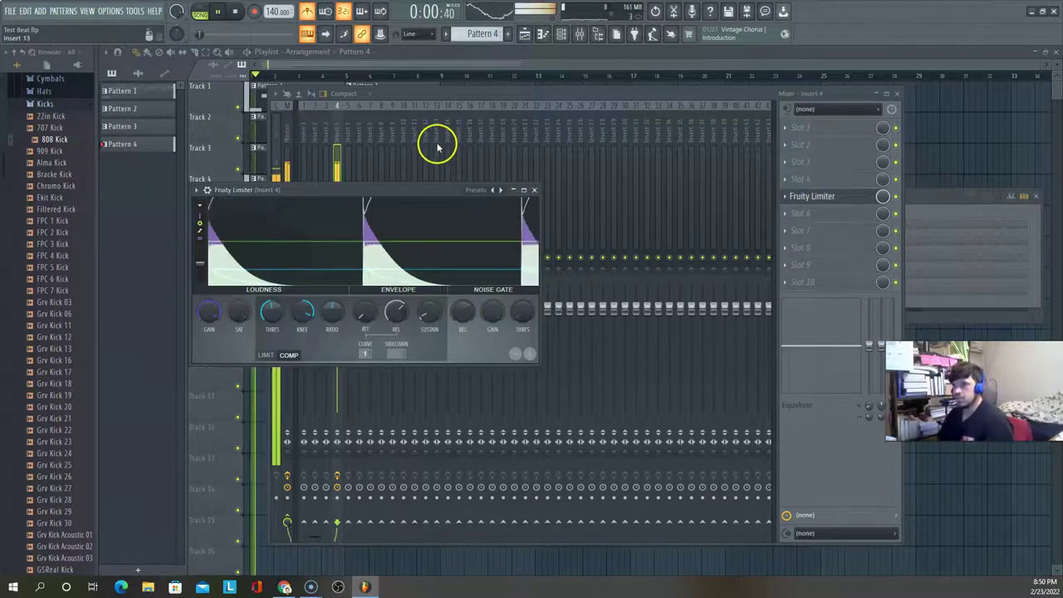
Close the Fruity Limiter, the 808 Kick #2 channel settings and the mixer
{"action": "left_click_drag", "start_coordinate": [487, 95], "coordinate": [535, 268]}
{"action": "left_click", "coordinate": [536, 194]}
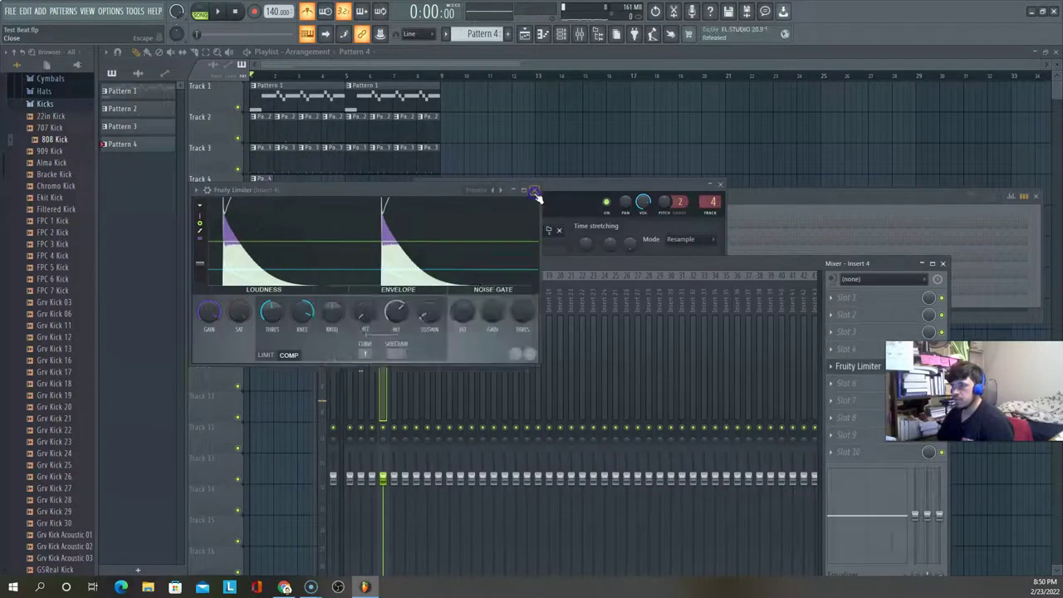
{"action": "left_click", "coordinate": [535, 191]}
{"action": "left_click", "coordinate": [721, 186]}
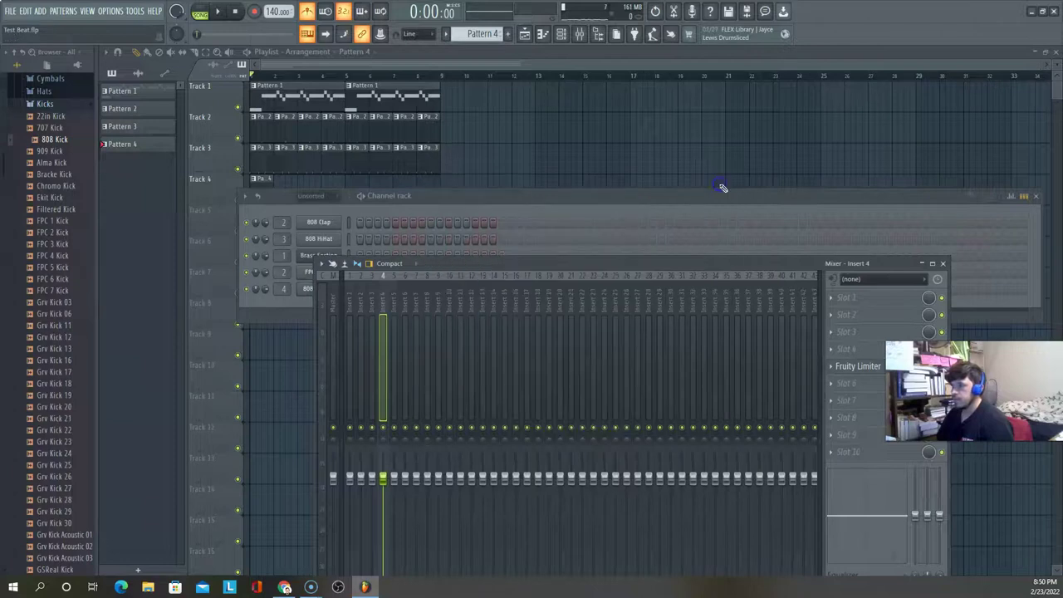
{"action": "left_click", "coordinate": [943, 264]}
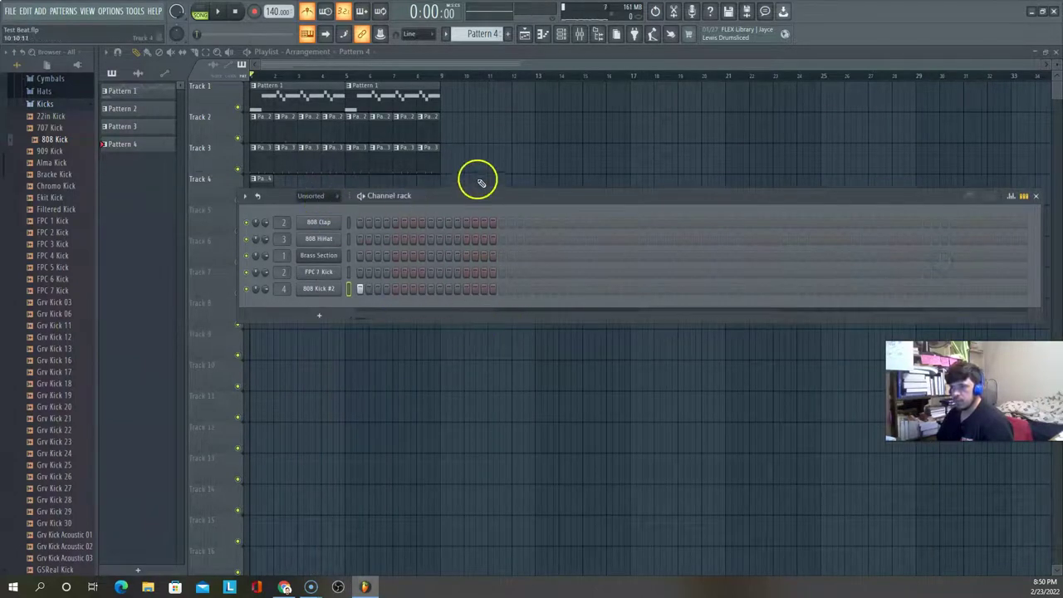
Bring the playlist forward, shorten the Pattern 4 clip at bar 1 of Track 4 to 0:08:00, and start playback
{"action": "left_click", "coordinate": [536, 51]}
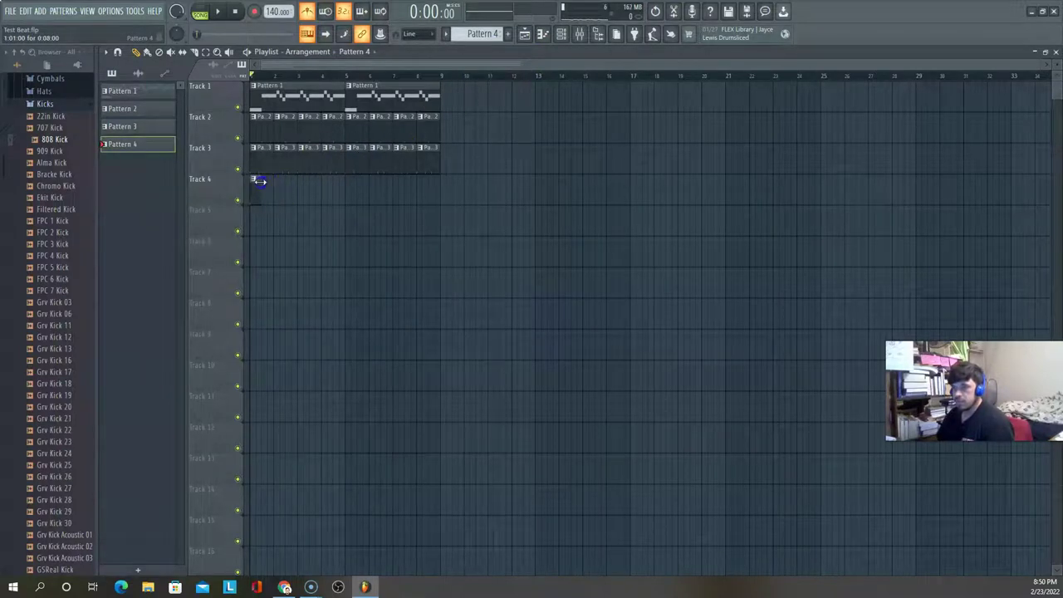
{"action": "key", "text": "space"}
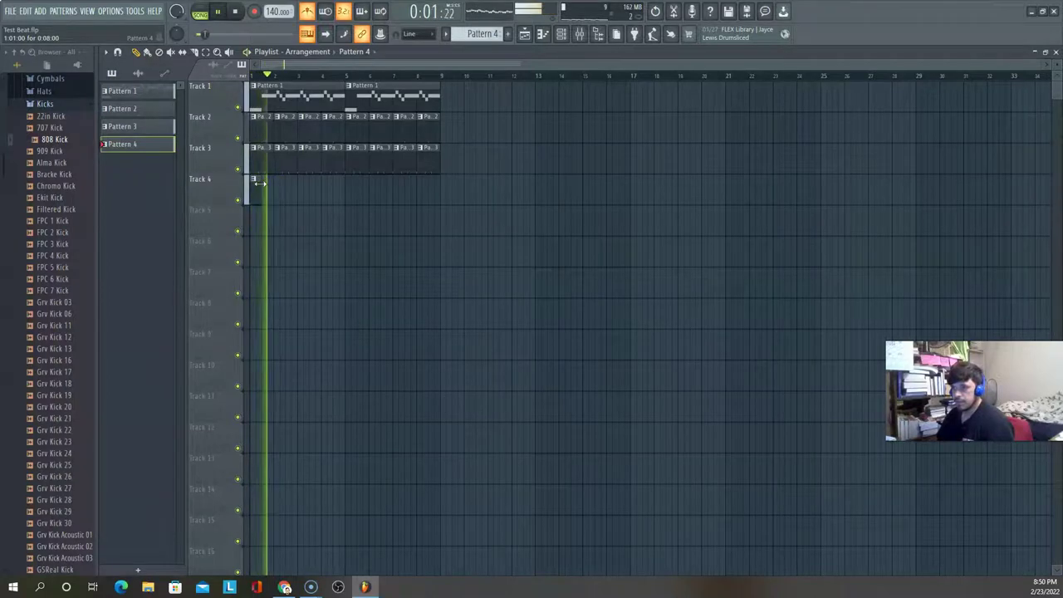
{"action": "left_click", "coordinate": [303, 193]}
{"action": "left_click_drag", "start_coordinate": [304, 195], "coordinate": [325, 195]}
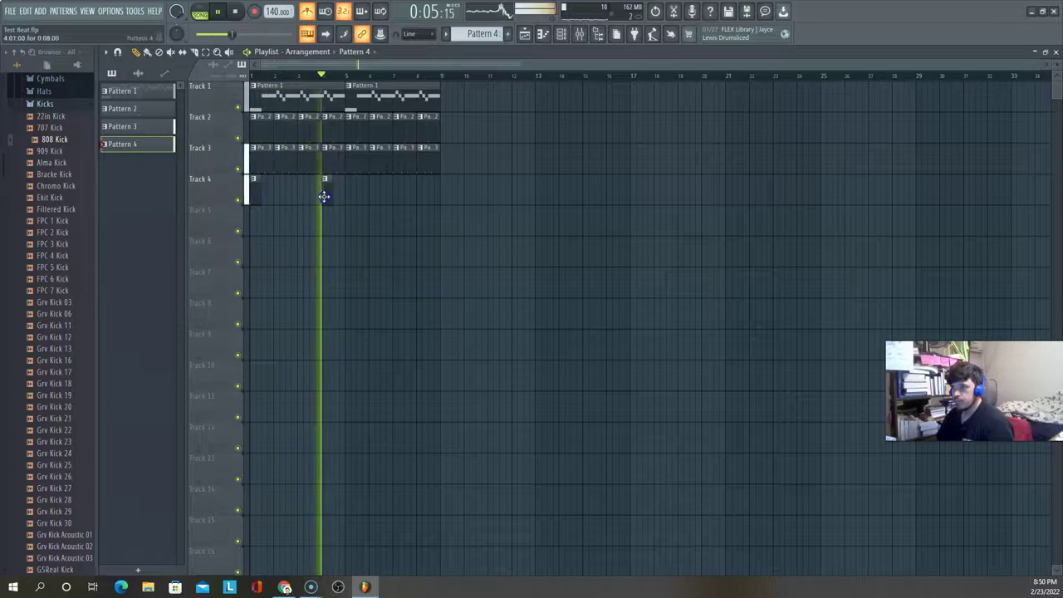
{"action": "right_click", "coordinate": [327, 198]}
Place a Pattern 4 clip at bar 5 of Track 4 and replay the song's opening to find the next kick position
{"action": "left_click", "coordinate": [347, 192]}
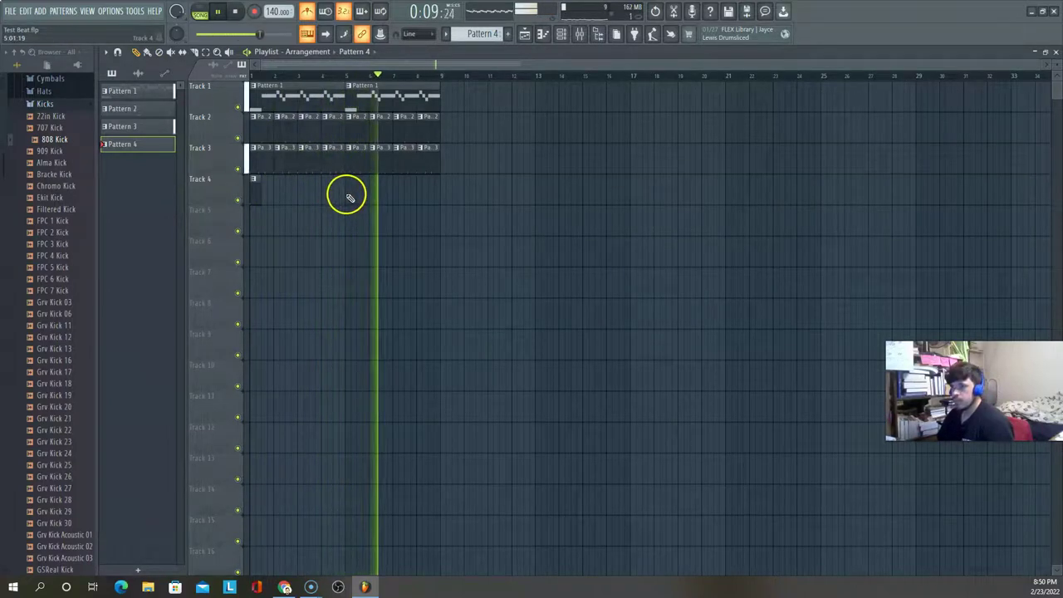
{"action": "key", "text": "space"}
{"action": "key", "text": "space"}
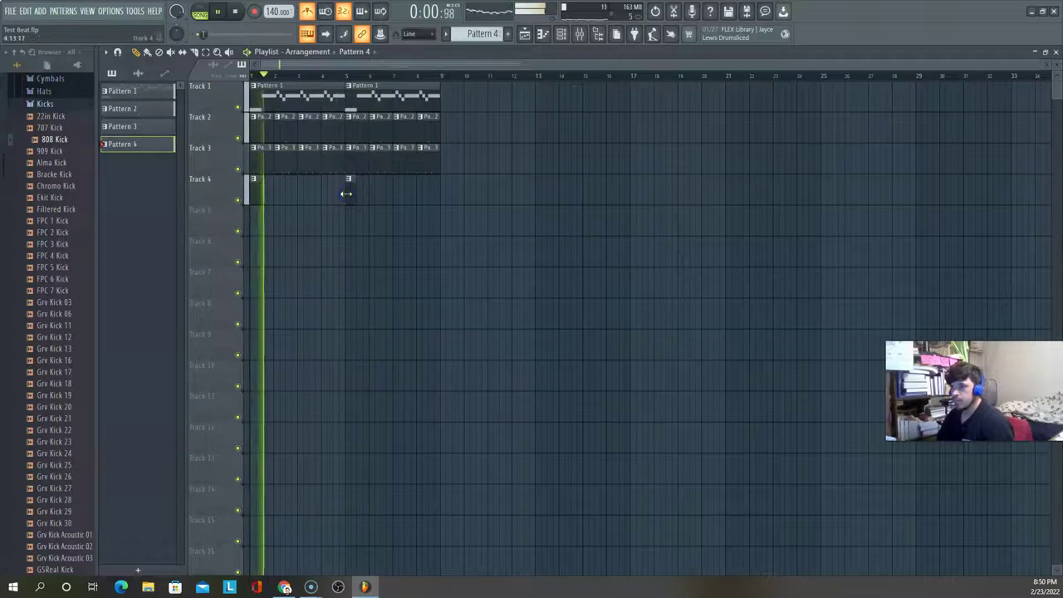
{"action": "key", "text": "space"}
{"action": "key", "text": "space"}
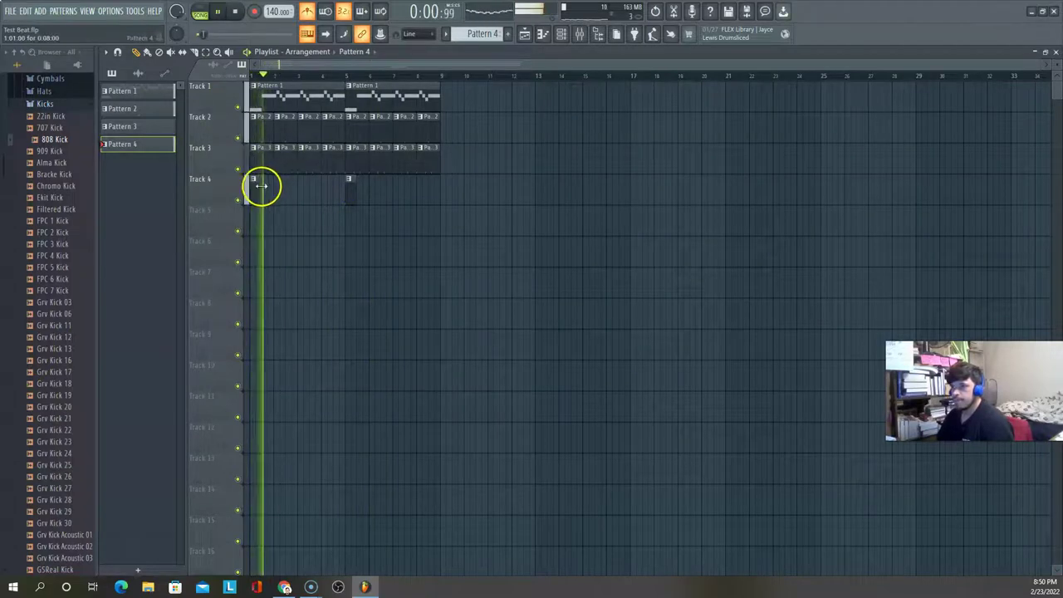
{"action": "key", "text": "space"}
{"action": "key", "text": "space"}
{"action": "key", "text": "space"}
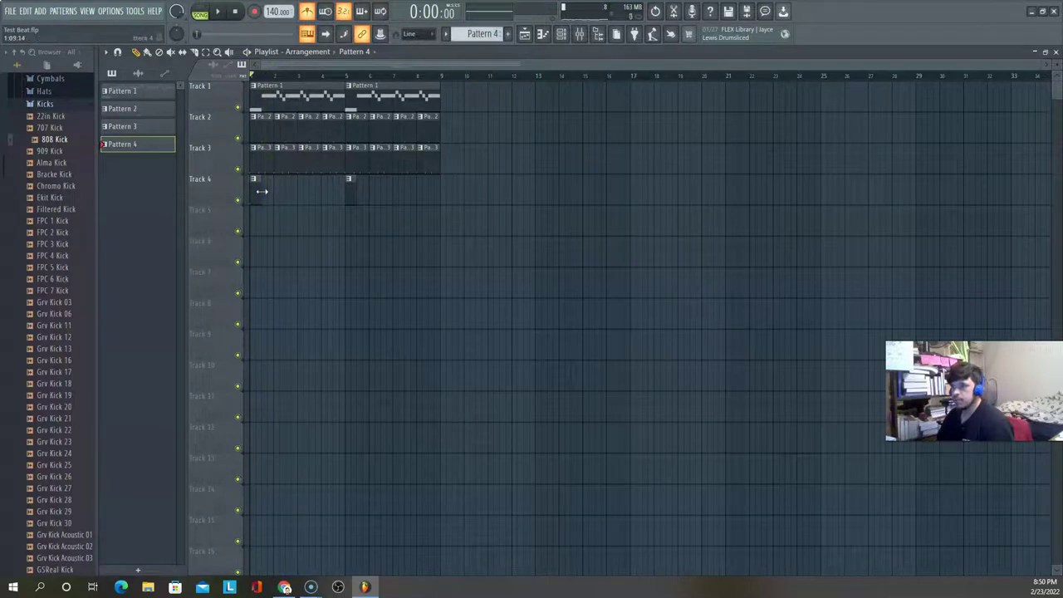
Add another Pattern 4 clip in bar 1 of Track 4, move it to 1:13:00, and play the song to check its timing
{"action": "key", "text": "space"}
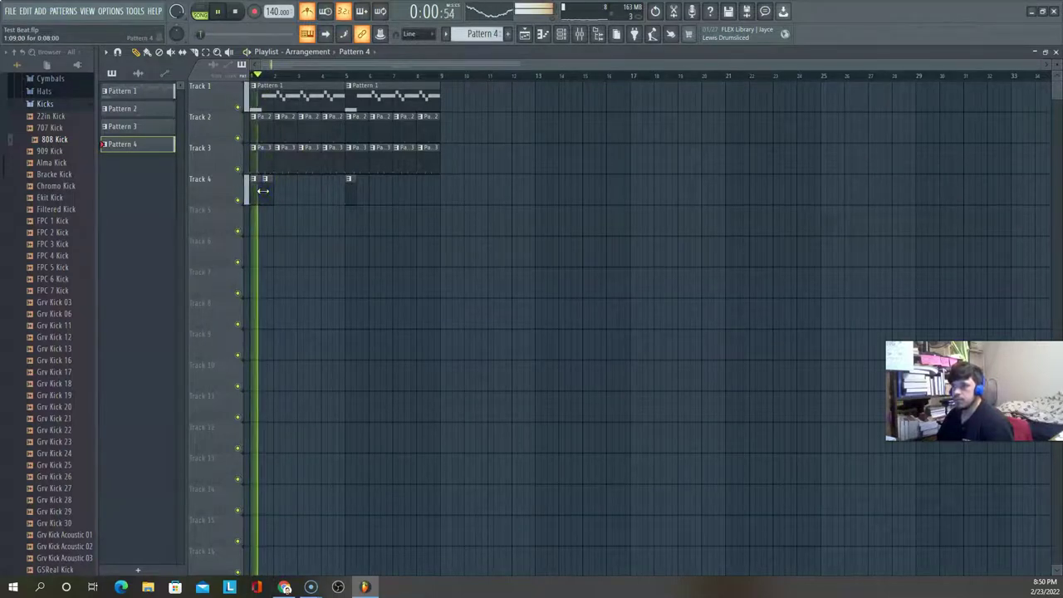
{"action": "key", "text": "space"}
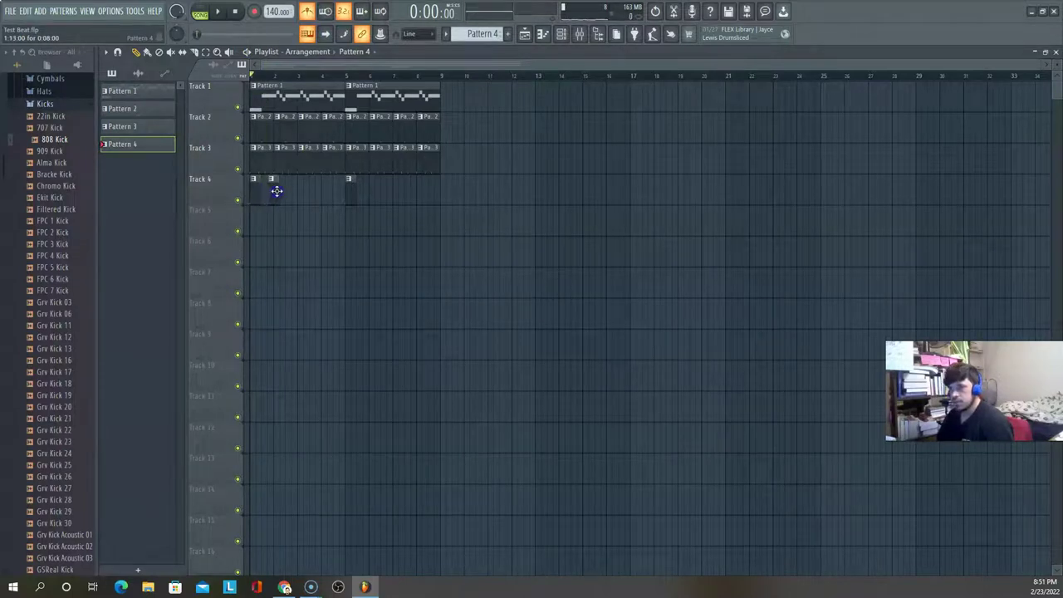
{"action": "key", "text": "space"}
{"action": "key", "text": "space"}
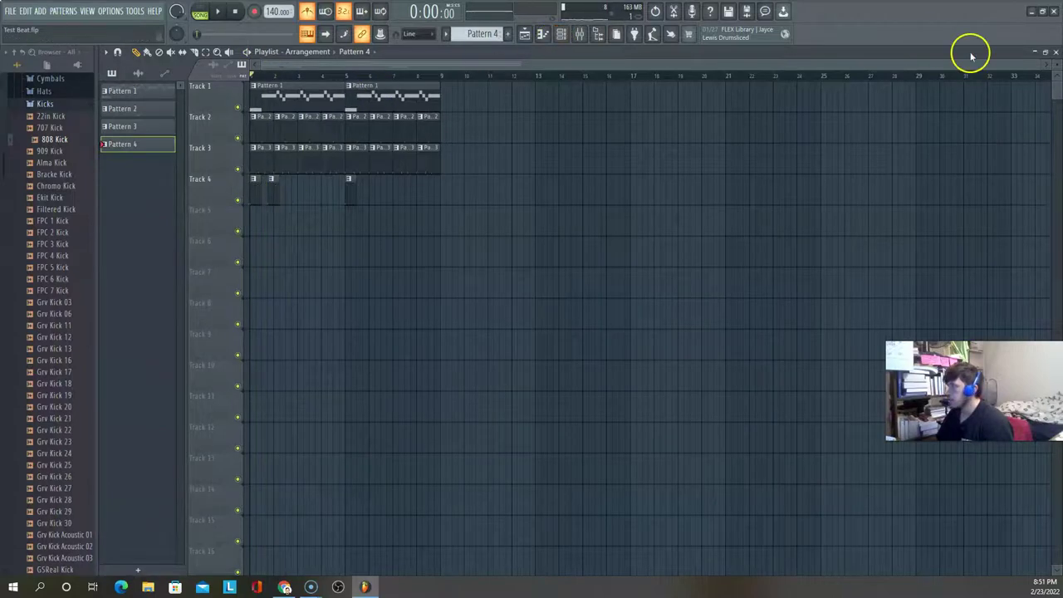
Move the second Pattern 4 clip on Track 4 earlier to 1:11:00, playing the opening to check the kick's timing
{"action": "left_click_drag", "start_coordinate": [1040, 66], "coordinate": [438, 91]}
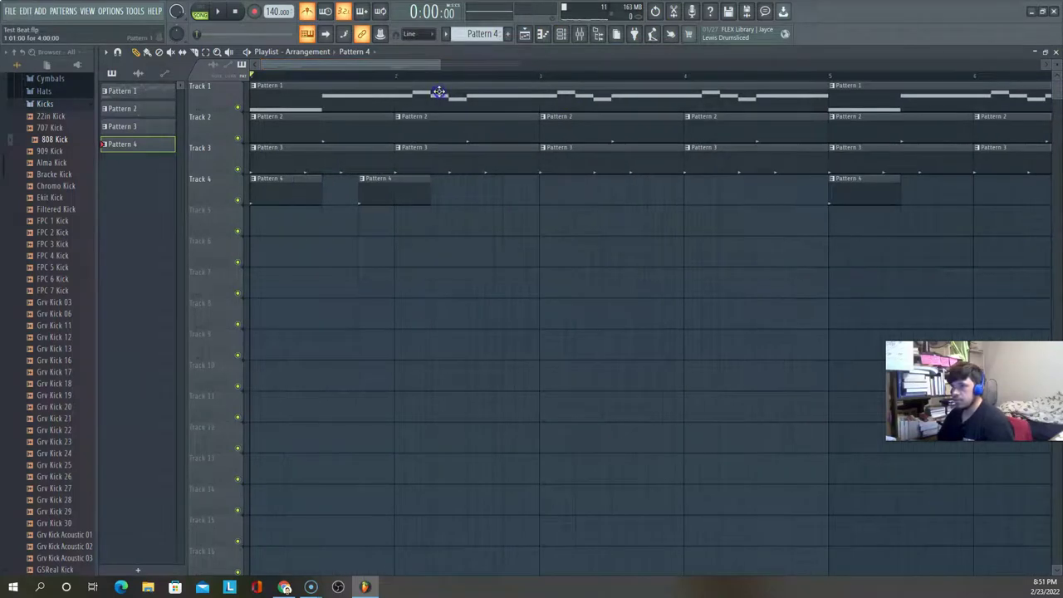
{"action": "left_click", "coordinate": [417, 65]}
{"action": "left_click_drag", "start_coordinate": [383, 55], "coordinate": [345, 69]}
{"action": "key", "text": "space"}
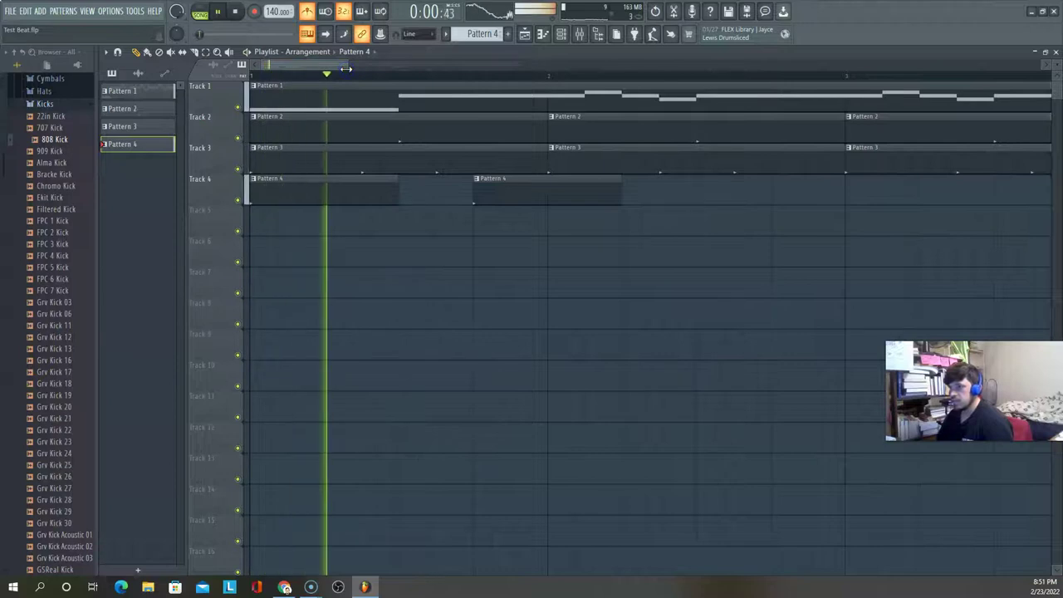
{"action": "key", "text": "space"}
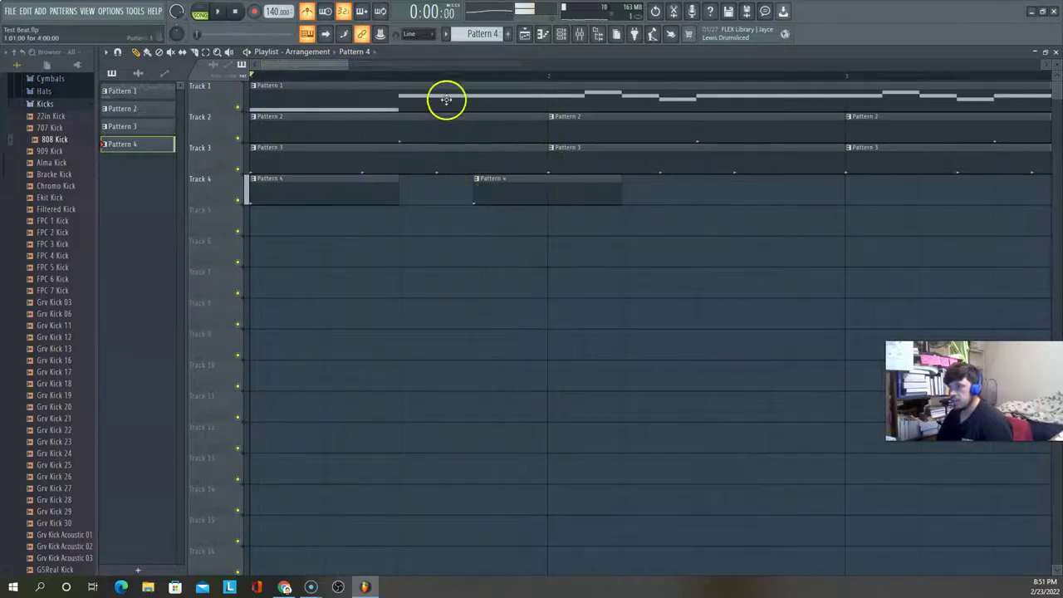
{"action": "left_click_drag", "start_coordinate": [518, 197], "coordinate": [508, 197]}
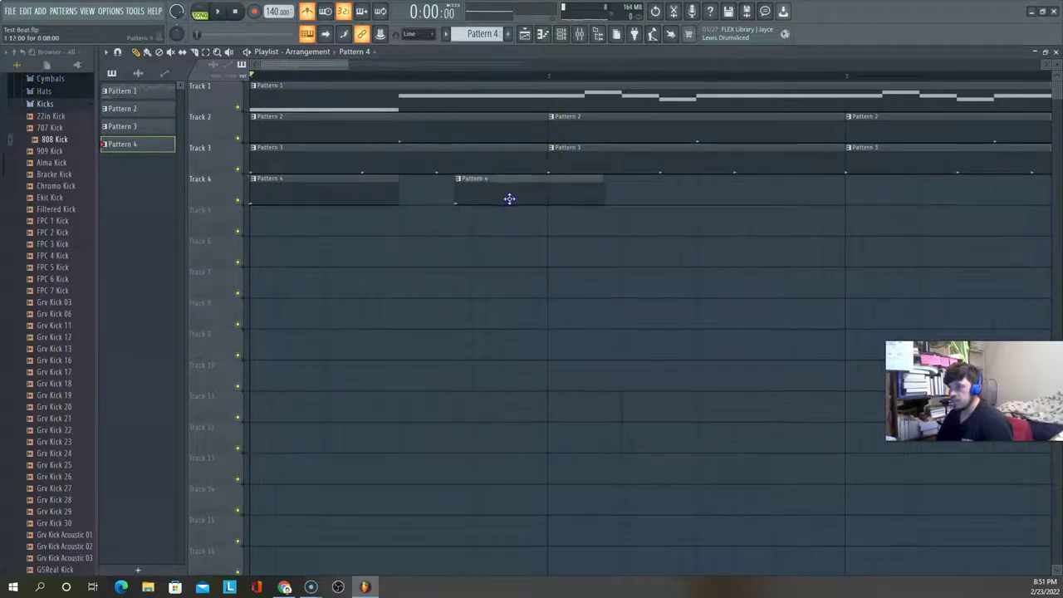
{"action": "key", "text": "space"}
{"action": "key", "text": "space"}
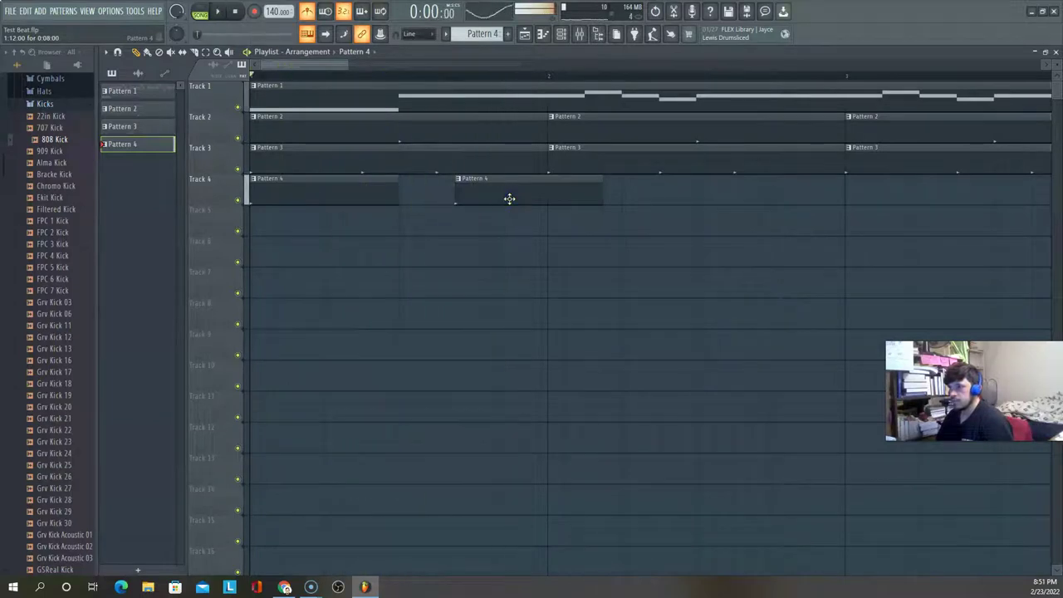
{"action": "left_click_drag", "start_coordinate": [506, 202], "coordinate": [497, 199]}
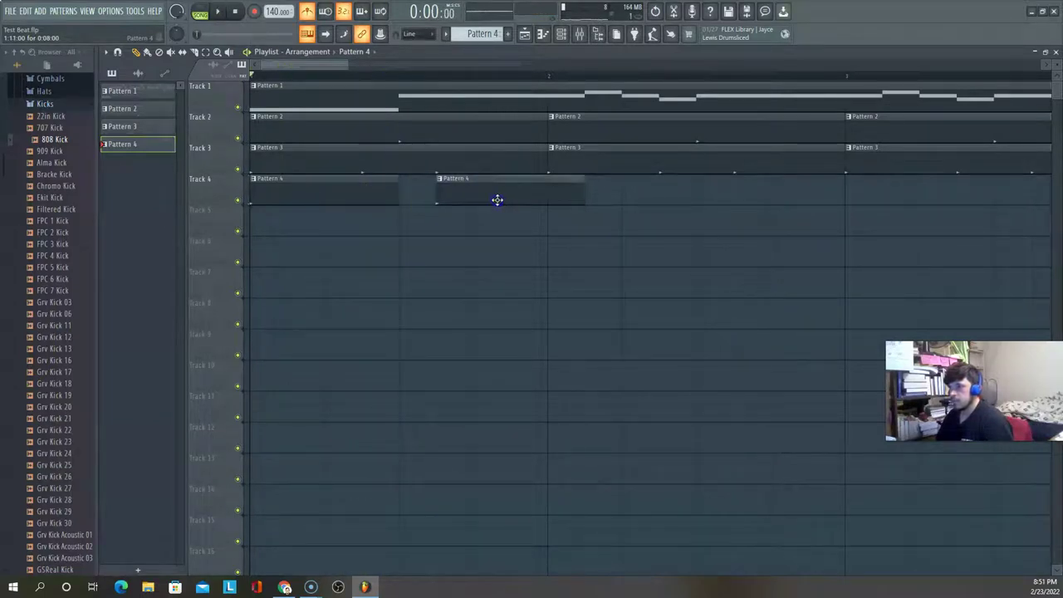
{"action": "key", "text": "space"}
{"action": "key", "text": "space"}
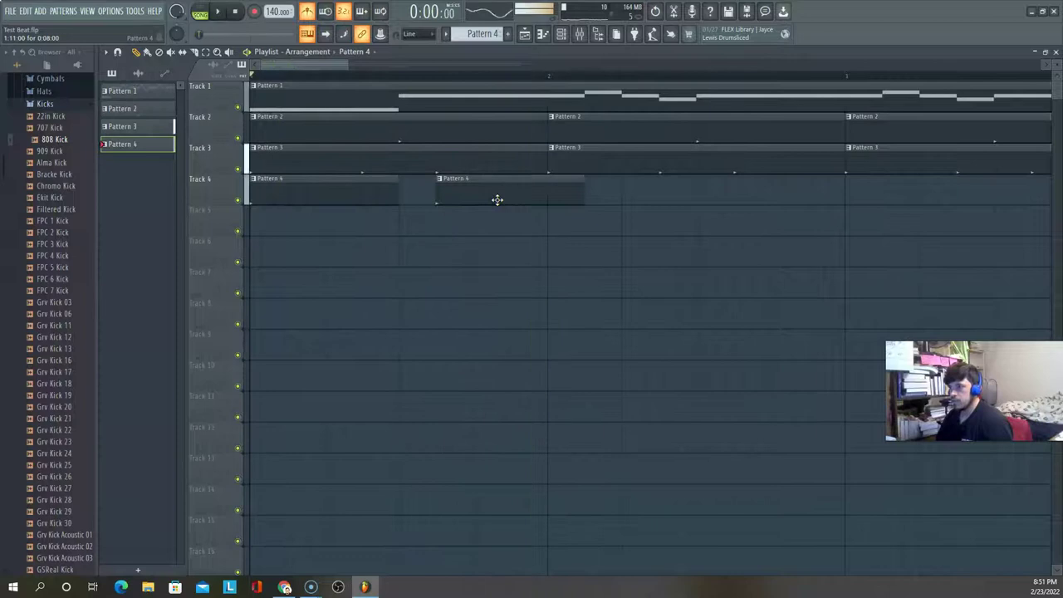
Shorten the Pattern 4 clip at 1:11:00 to 0:02:00, place another clip of that length at 1:14:00, and play the song
{"action": "left_click_drag", "start_coordinate": [558, 179], "coordinate": [472, 179]}
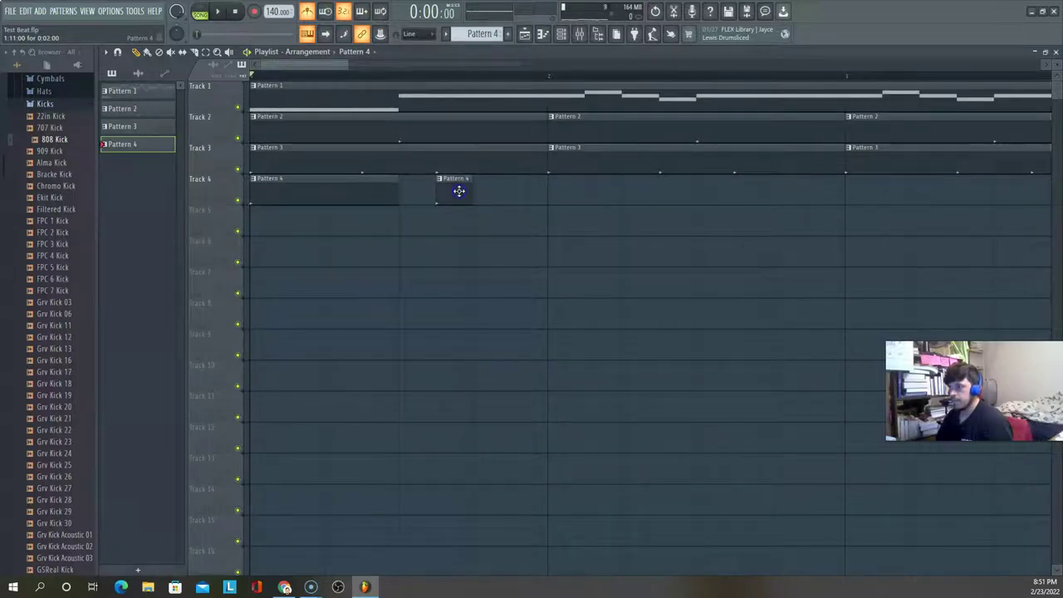
{"action": "left_click", "coordinate": [495, 196]}
{"action": "key", "text": "space"}
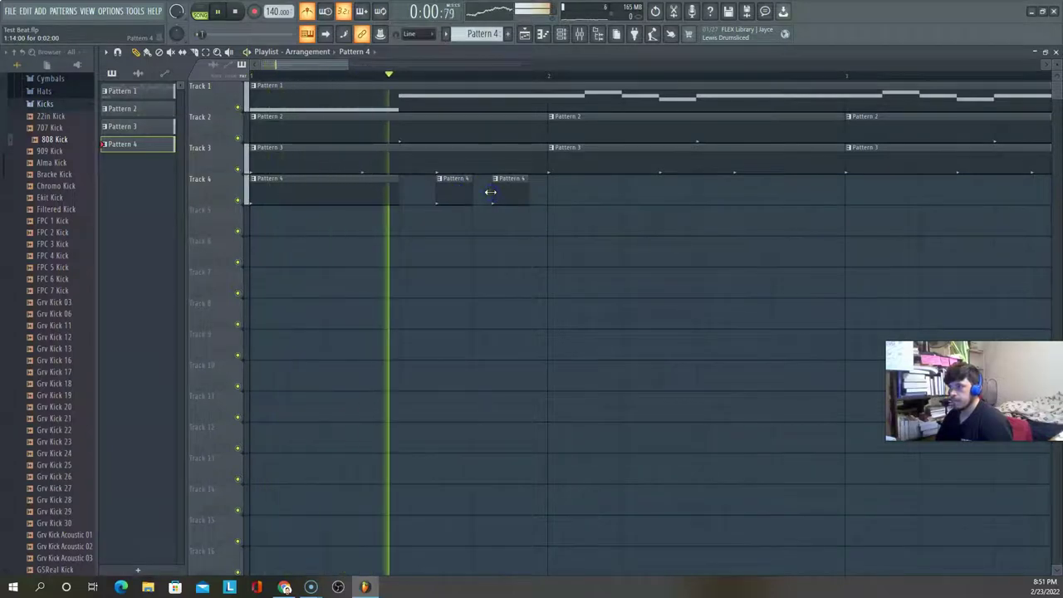
Remove the Pattern 4 clip at 1:14:00 on Track 4, place one at 2:01:00 instead, and play the song
{"action": "key", "text": "space"}
{"action": "right_click", "coordinate": [503, 192]}
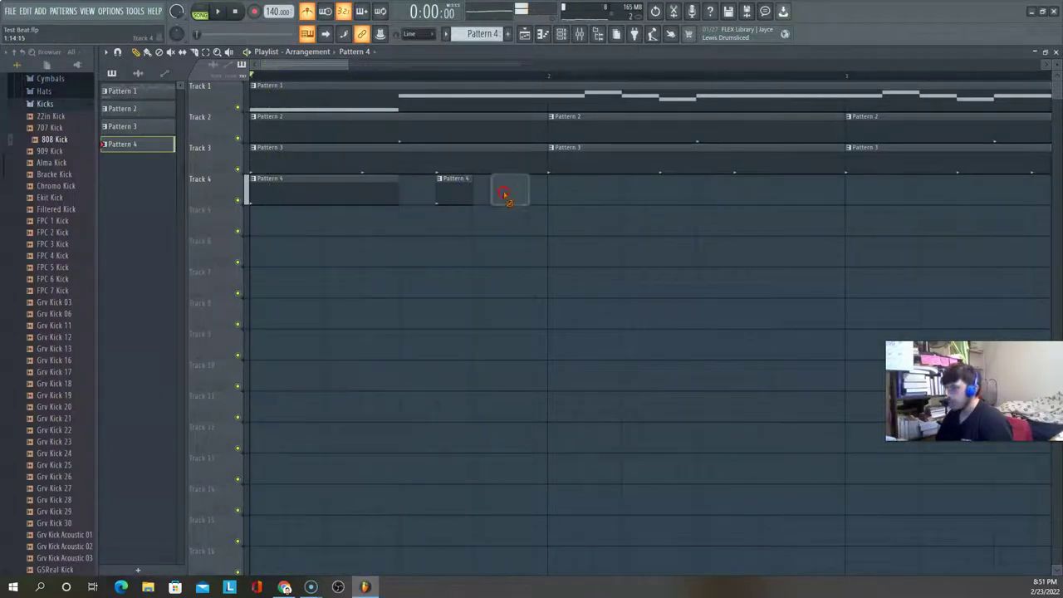
{"action": "left_click", "coordinate": [558, 192]}
{"action": "key", "text": "space"}
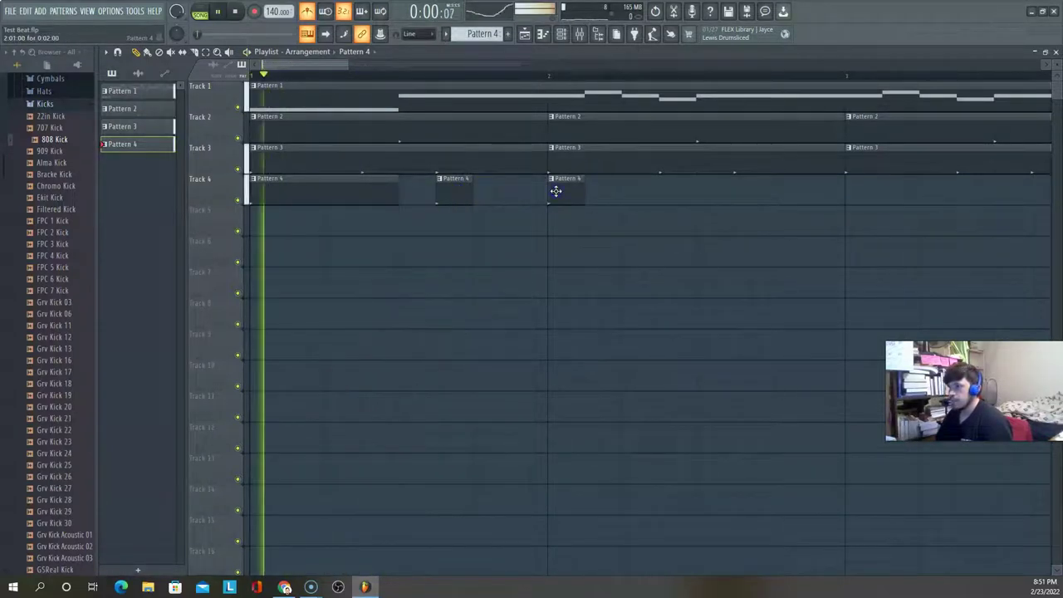
{"action": "key", "text": "space"}
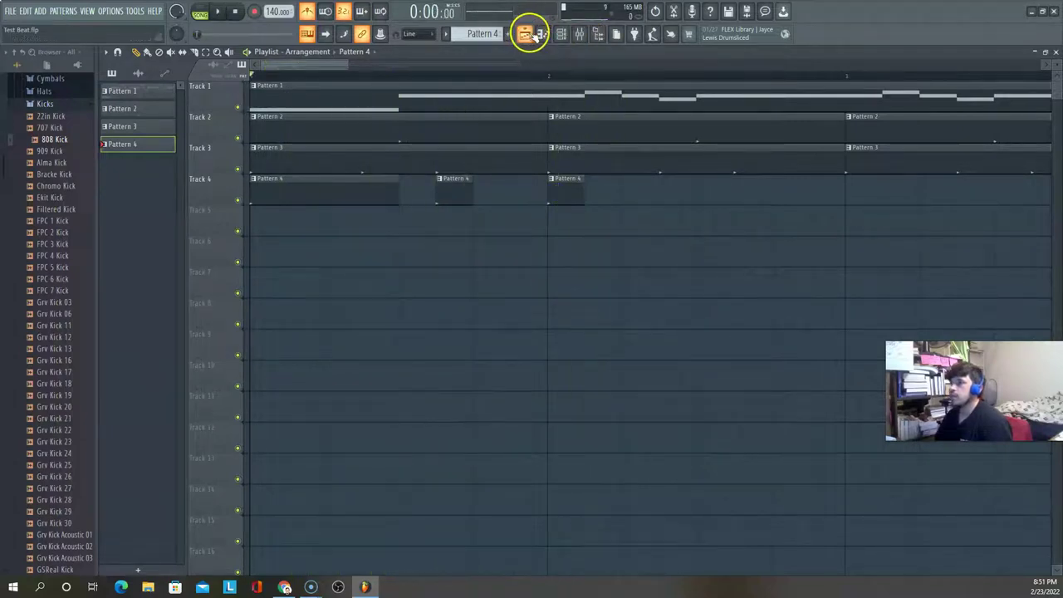
Open the channel rack, mute the FPC kick channel, and play the song's opening to hear the 808 kick without it
{"action": "left_click", "coordinate": [580, 35]}
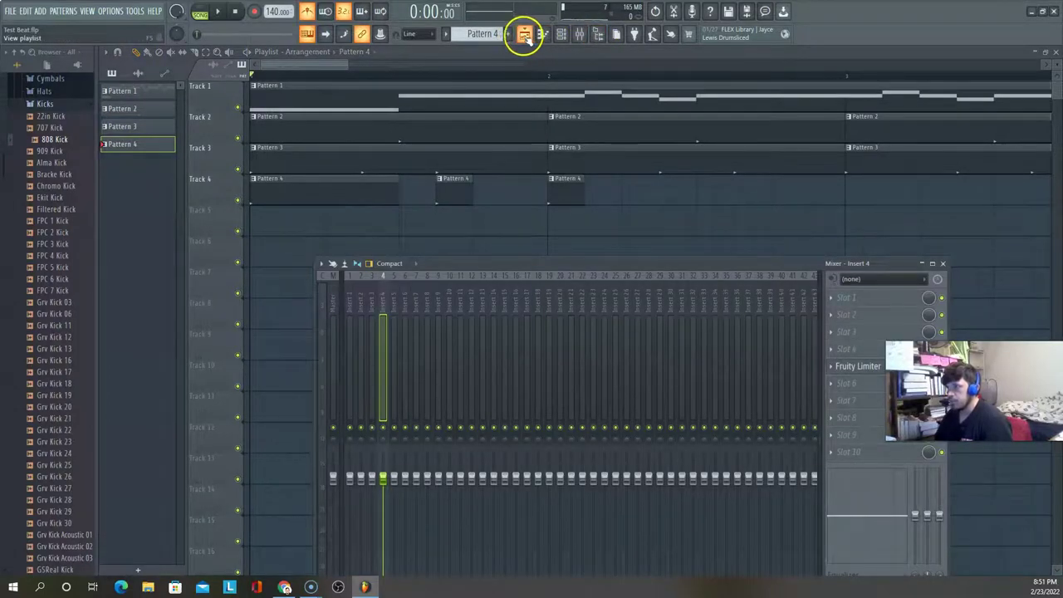
{"action": "left_click", "coordinate": [543, 34]}
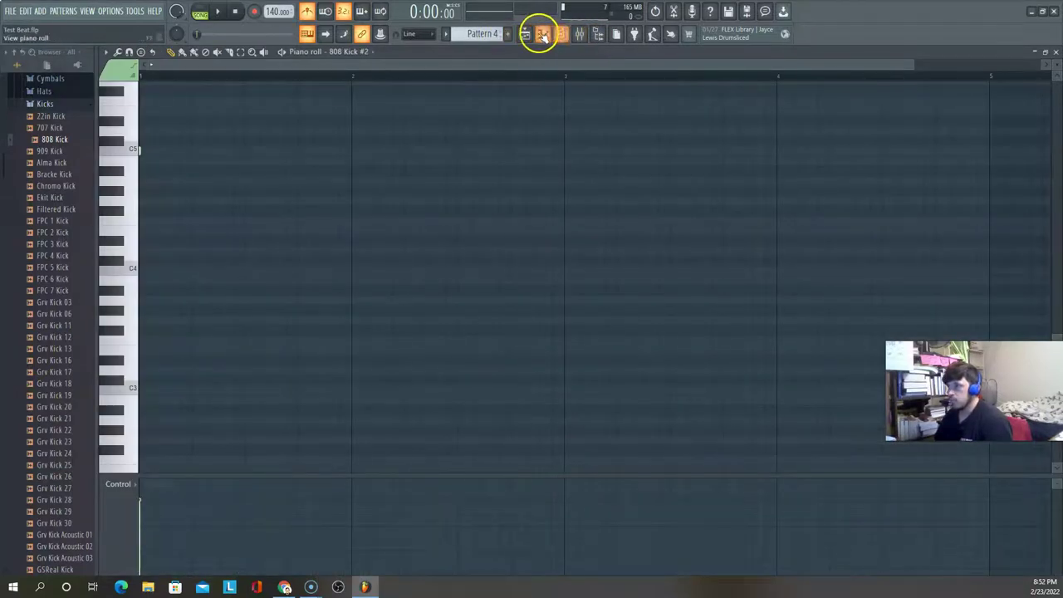
{"action": "left_click", "coordinate": [528, 34]}
{"action": "left_click", "coordinate": [565, 35]}
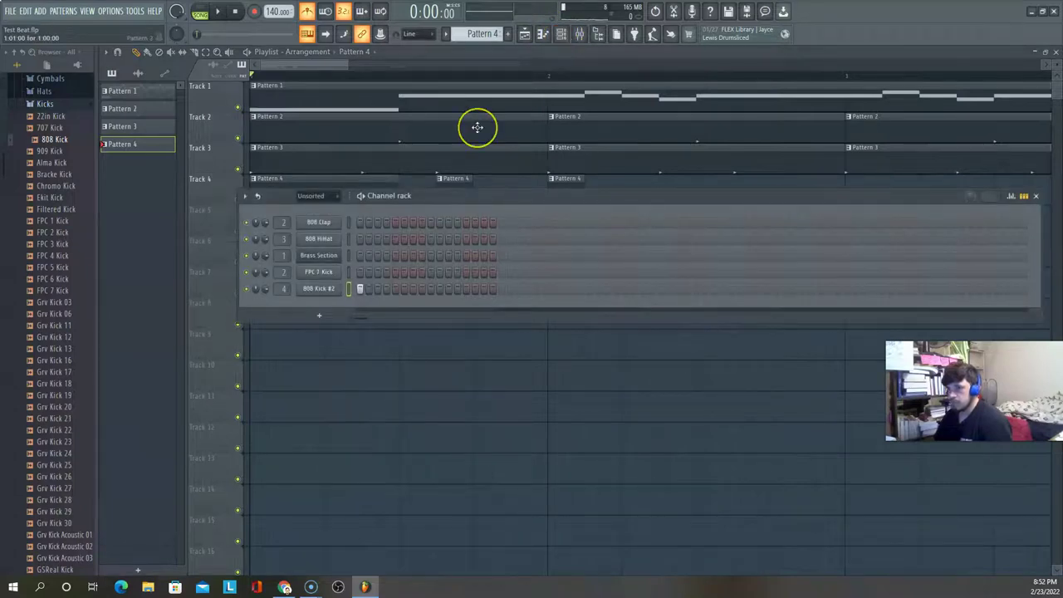
{"action": "key", "text": "space"}
{"action": "key", "text": "space"}
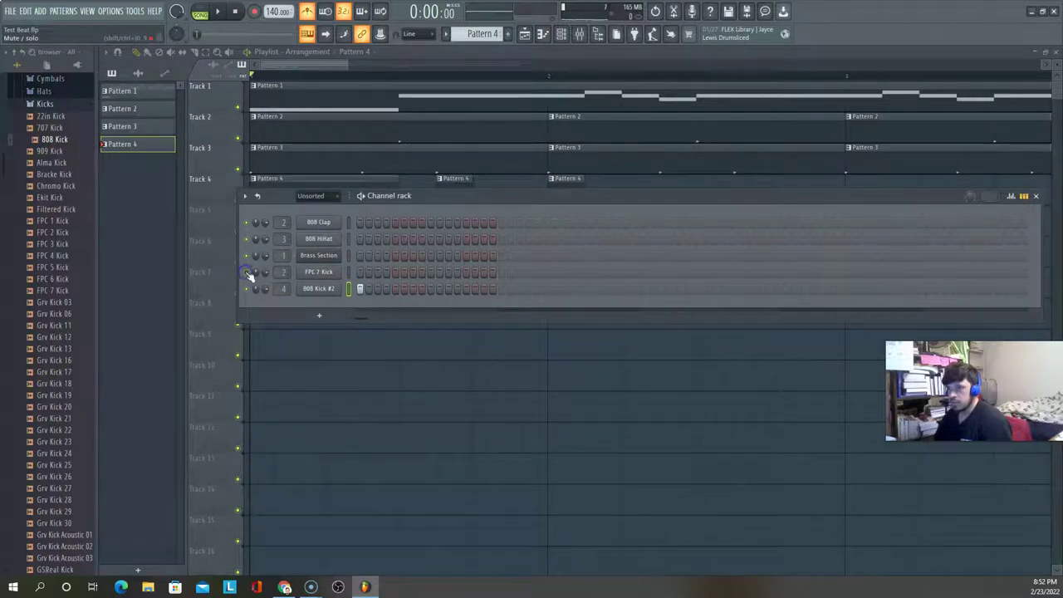
{"action": "key", "text": "space"}
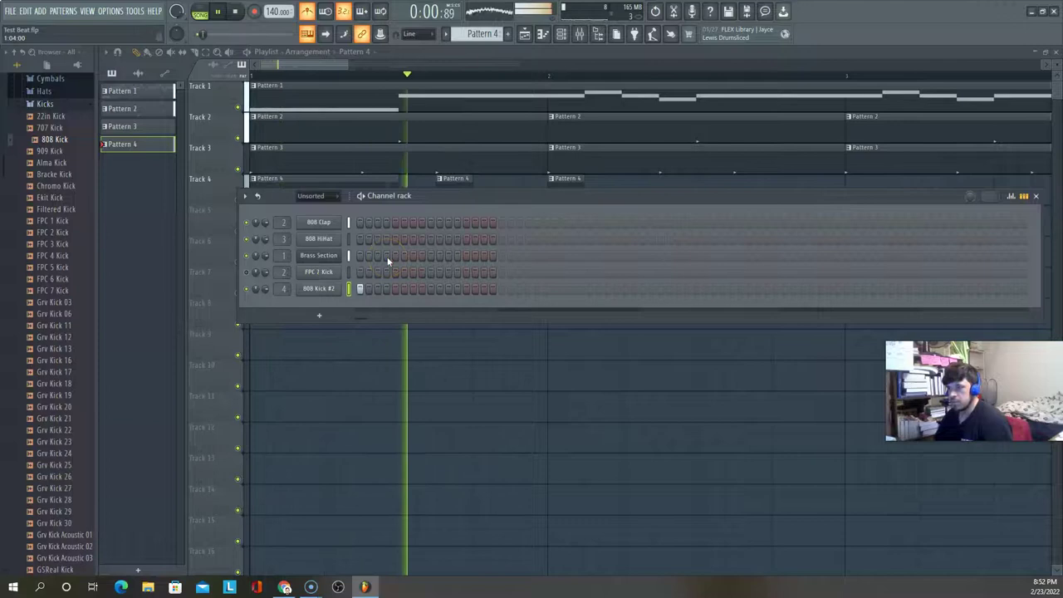
{"action": "key", "text": "space"}
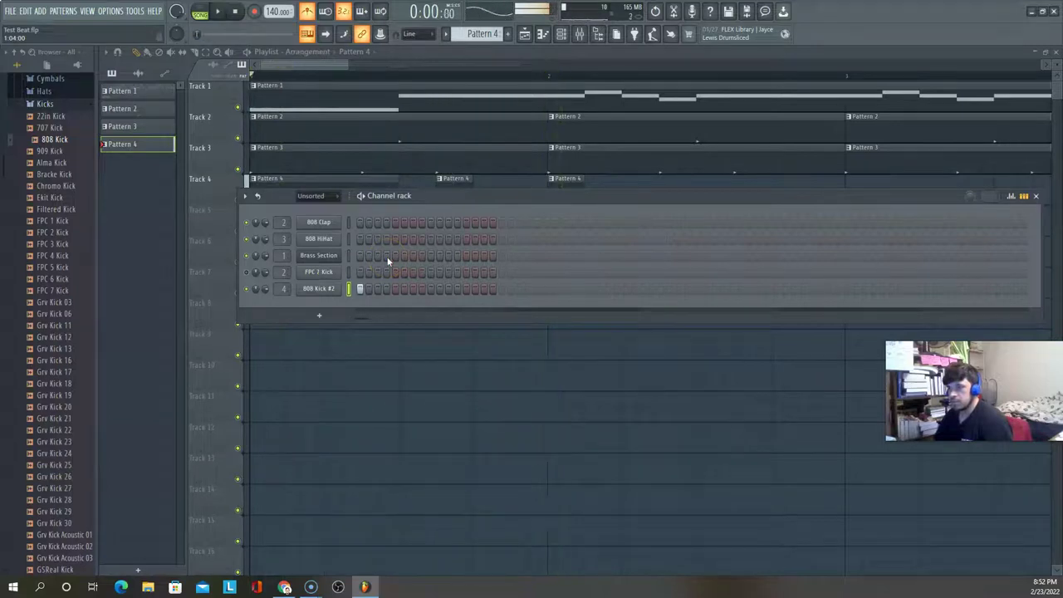
Open the mixer, move its window up into full view, and play the song to check Insert 4's level
{"action": "left_click", "coordinate": [579, 33]}
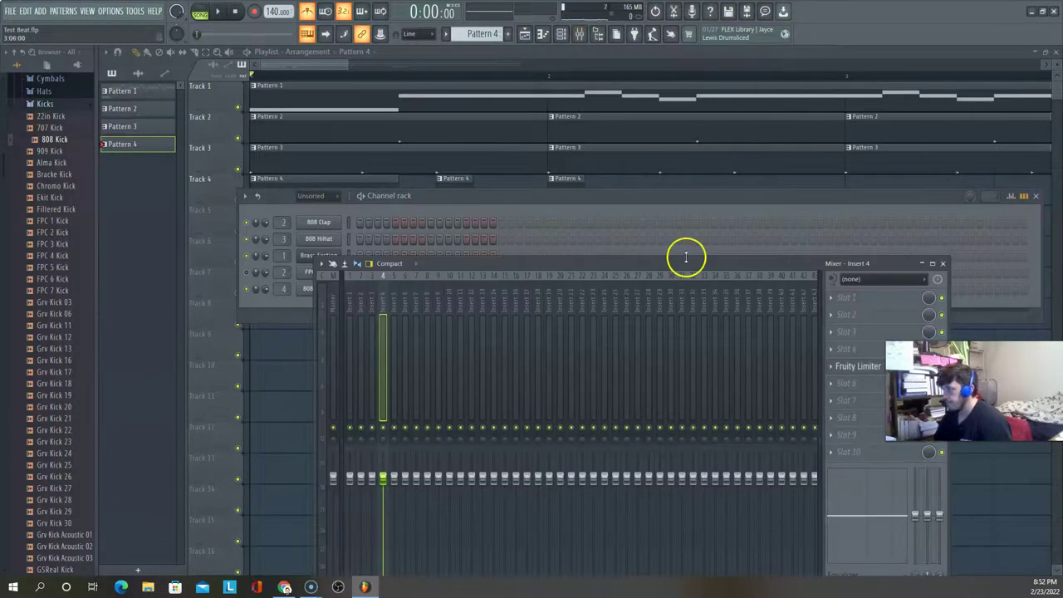
{"action": "left_click_drag", "start_coordinate": [656, 266], "coordinate": [636, 119]}
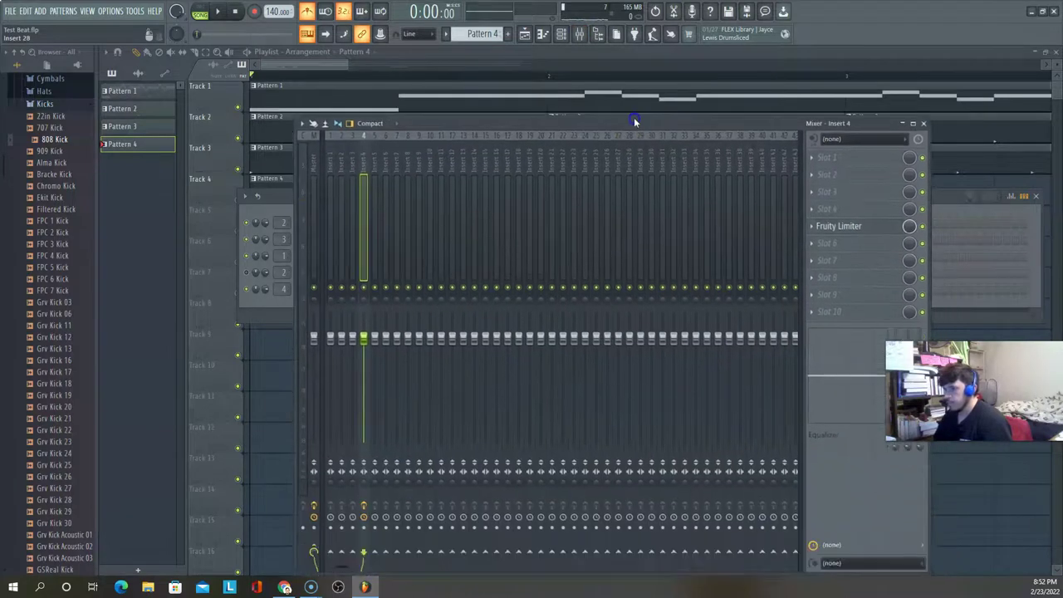
{"action": "key", "text": "space"}
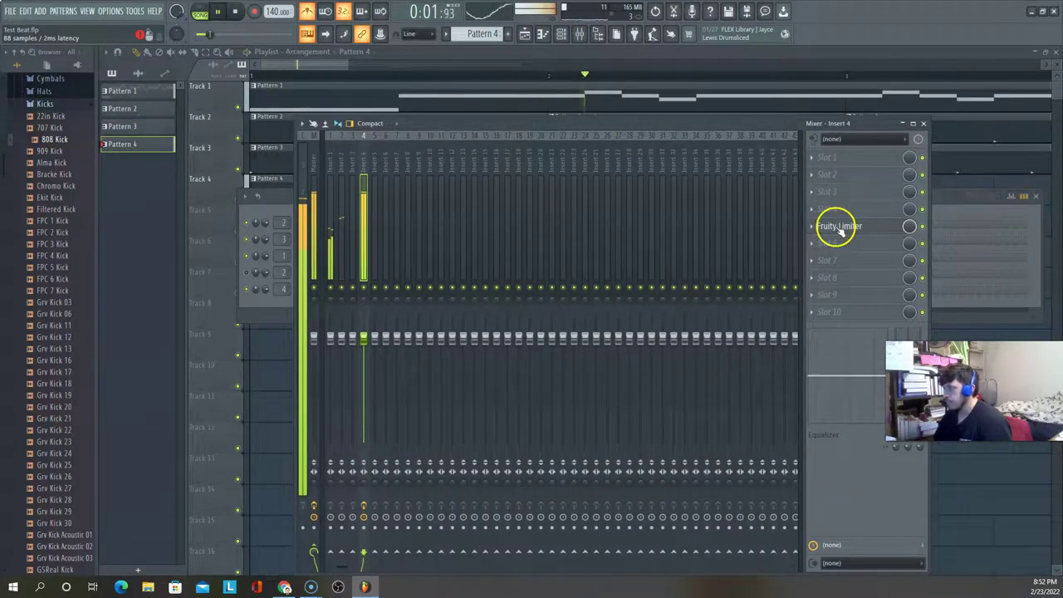
{"action": "key", "text": "space"}
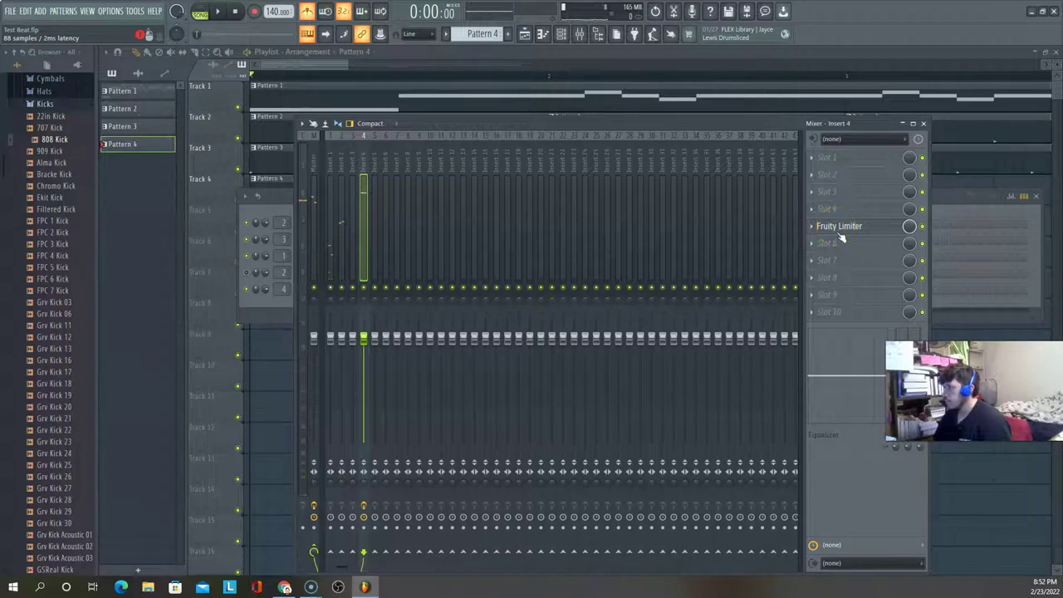
In Insert 4's Fruity Limiter, show the limiter settings, reduce the gain to 1.0 dB, and raise it again while playing the song
{"action": "left_click", "coordinate": [839, 232]}
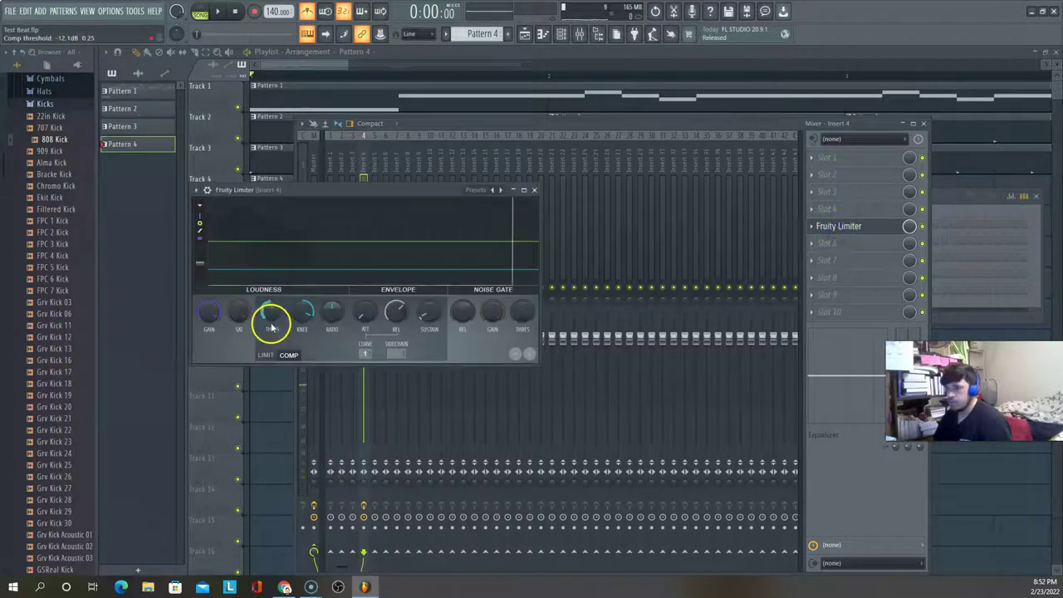
{"action": "left_click", "coordinate": [265, 356]}
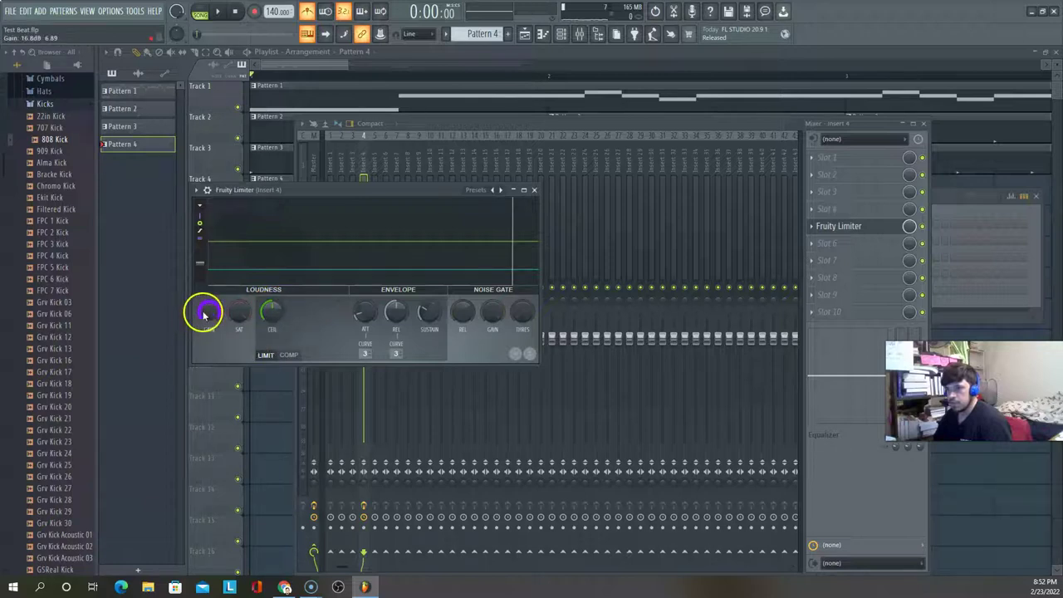
{"action": "left_click_drag", "start_coordinate": [207, 357], "coordinate": [212, 437]}
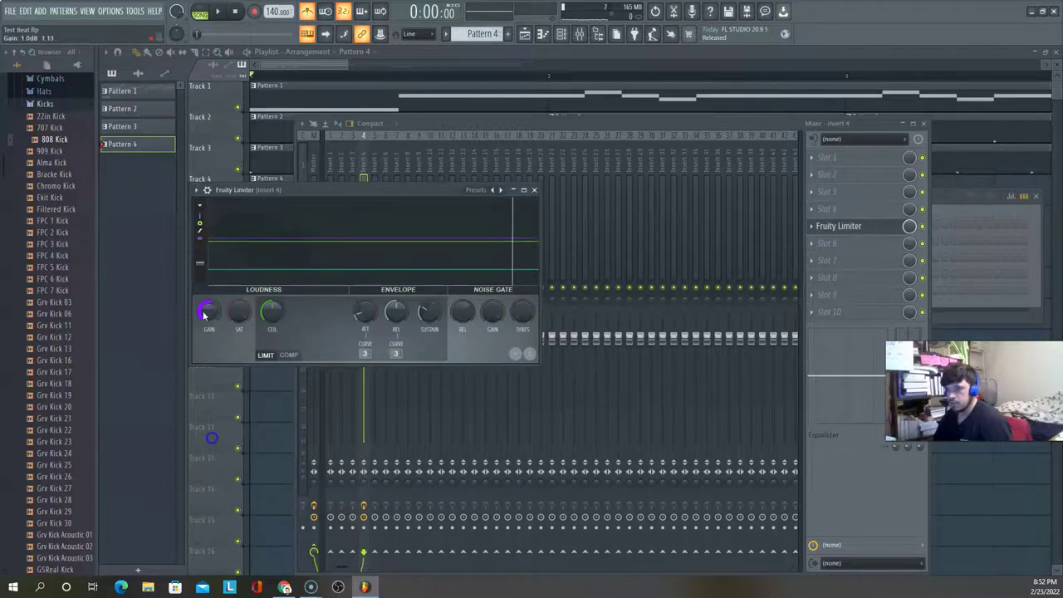
{"action": "key", "text": "space"}
{"action": "left_click_drag", "start_coordinate": [205, 316], "coordinate": [197, 264]}
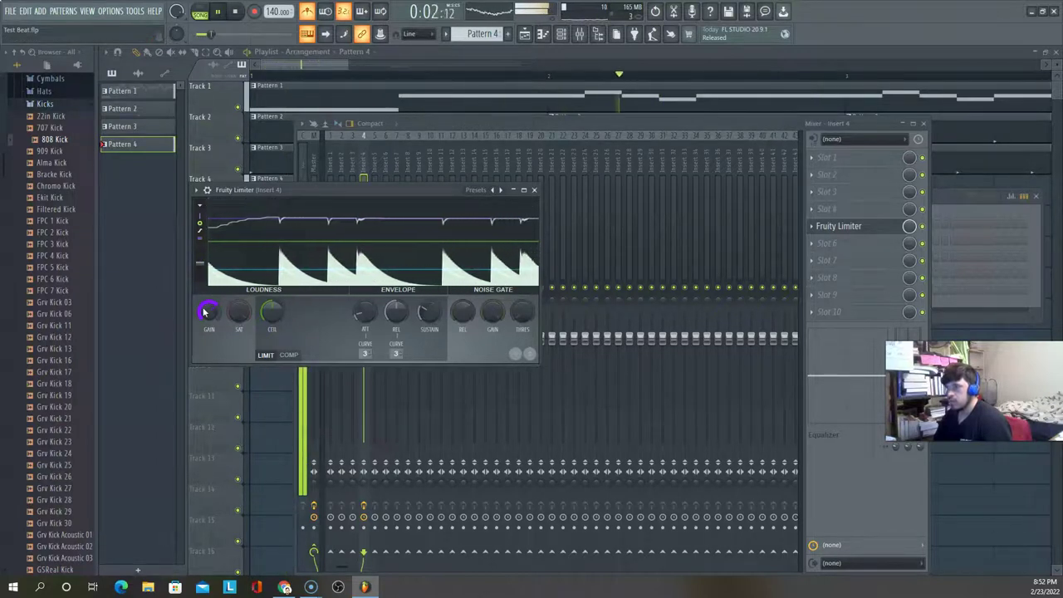
{"action": "key", "text": "space"}
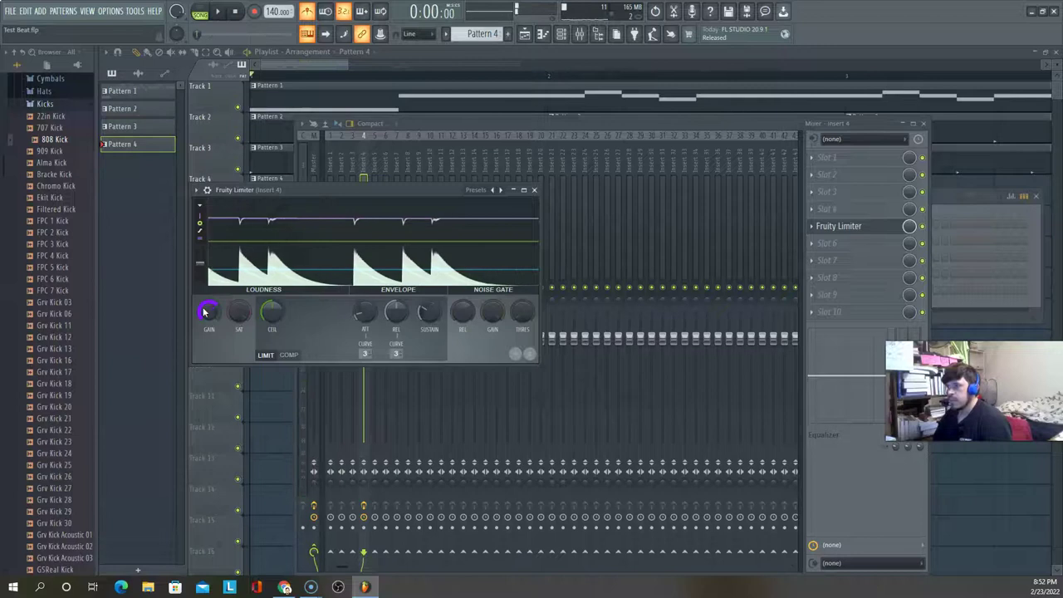
Load Fruity Blood Overdrive into slot 6 of Insert 4 and play the song with it
{"action": "left_click", "coordinate": [825, 247]}
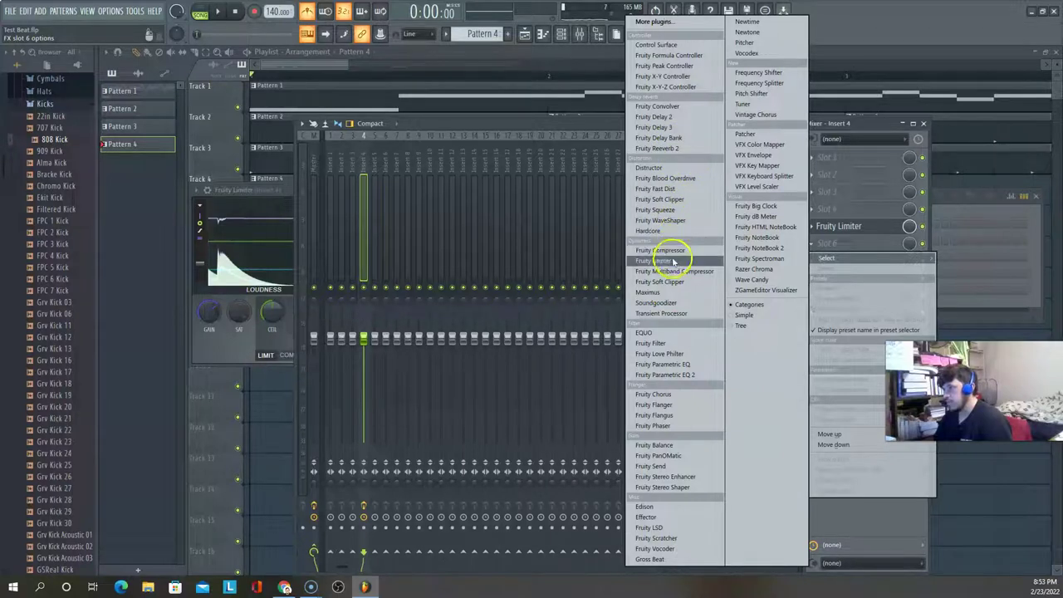
{"action": "left_click", "coordinate": [668, 178]}
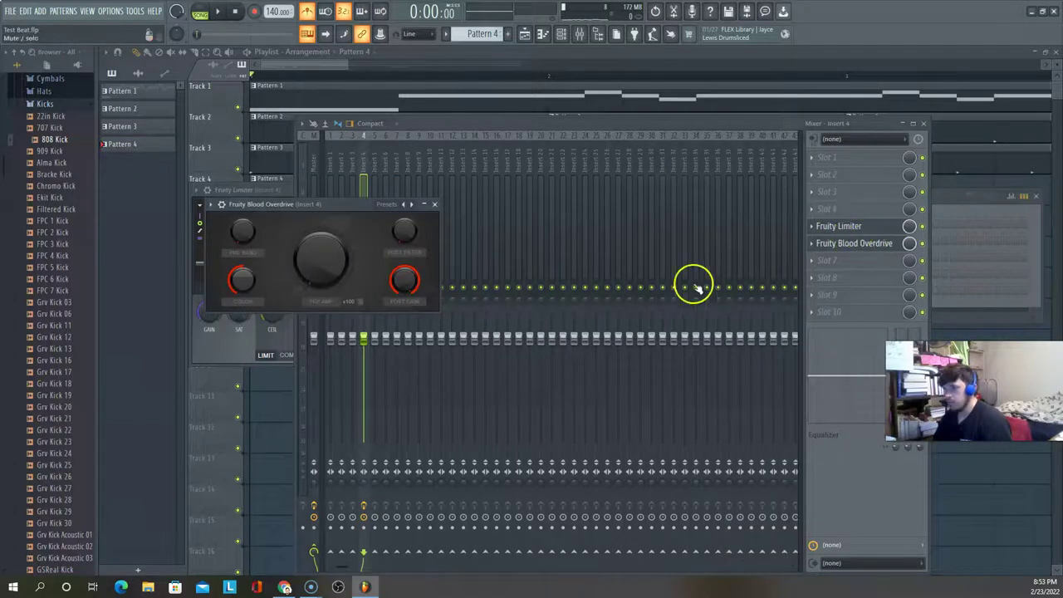
{"action": "key", "text": "space"}
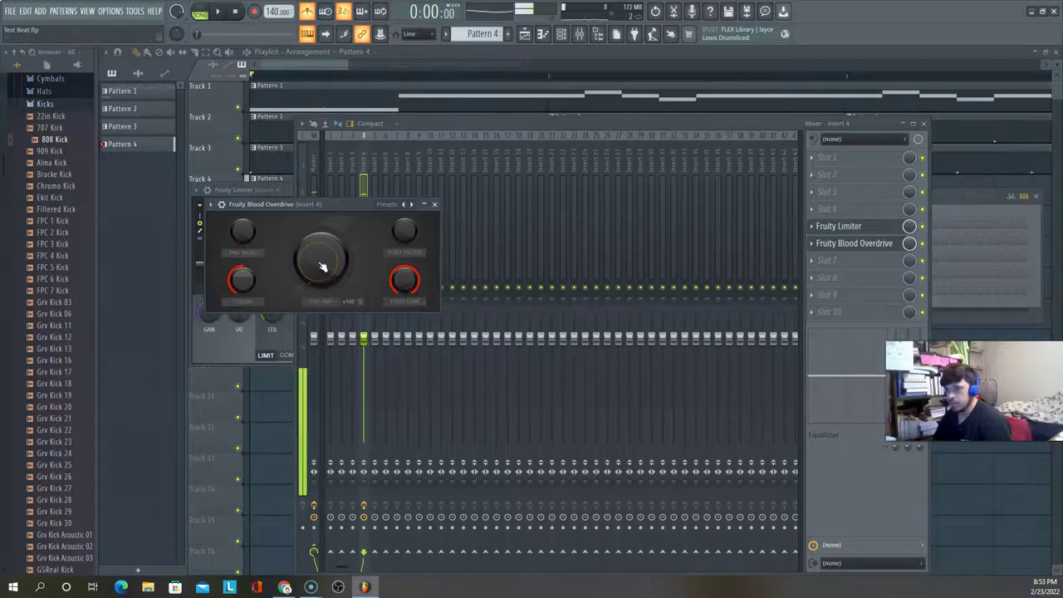
{"action": "key", "text": "space"}
Raise the PreAmp of Fruity Blood Overdrive moderately and replay the song's opening to judge the distortion
{"action": "left_click_drag", "start_coordinate": [301, 220], "coordinate": [305, 184]}
{"action": "key", "text": "space"}
{"action": "key", "text": "space"}
{"action": "key", "text": "space"}
{"action": "key", "text": "space"}
{"action": "key", "text": "space"}
{"action": "key", "text": "space"}
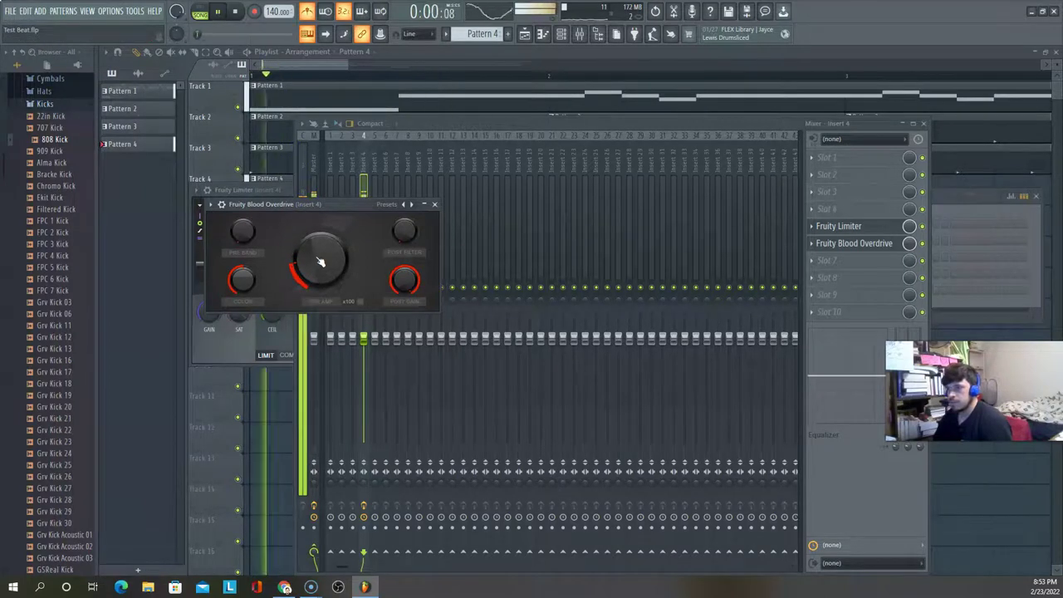
Move the overdrive window aside and lower Insert 4's volume to 90% (-2.4 dB) while replaying the song
{"action": "left_click_drag", "start_coordinate": [337, 211], "coordinate": [564, 106]}
{"action": "key", "text": "space"}
{"action": "key", "text": "space"}
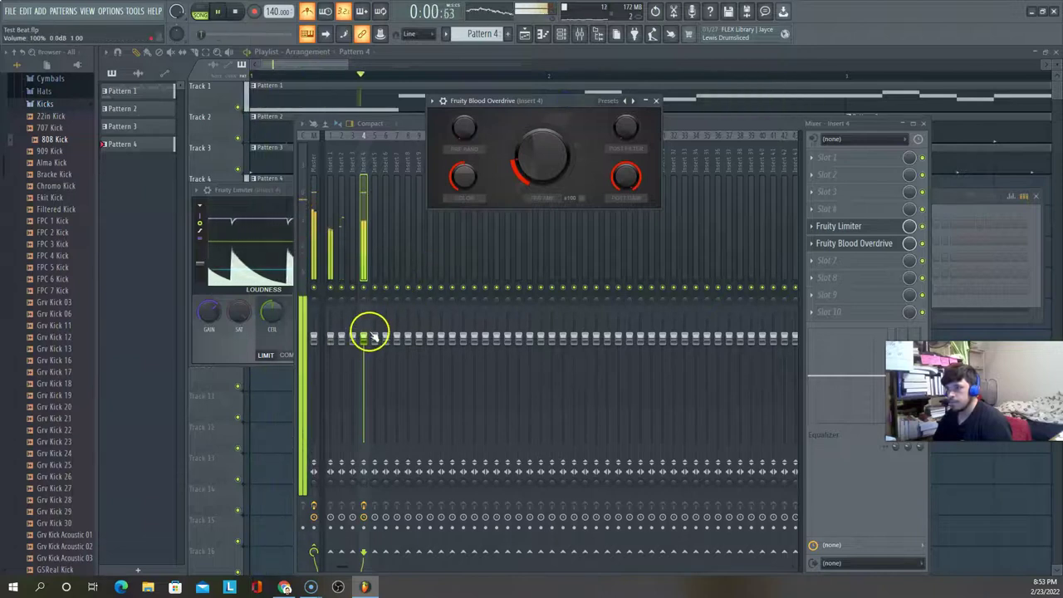
{"action": "mouse_move", "coordinate": [363, 339]}
{"action": "left_mouse_down"}
{"action": "mouse_move", "coordinate": [368, 374]}
{"action": "mouse_move", "coordinate": [364, 354]}
{"action": "left_mouse_up"}
{"action": "key", "text": "space"}
{"action": "key", "text": "space"}
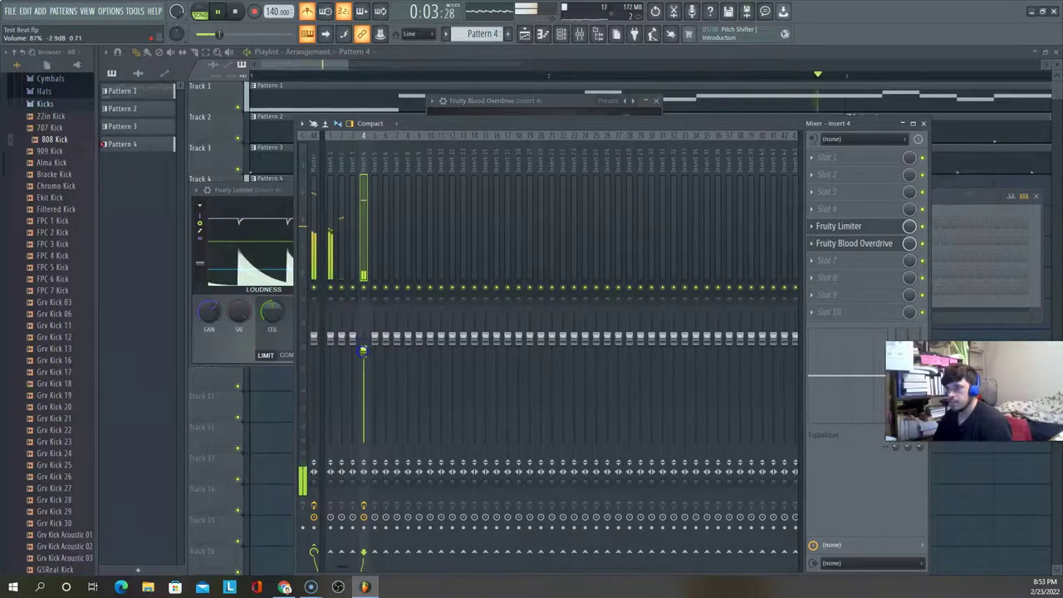
{"action": "key", "text": "space"}
{"action": "key", "text": "space"}
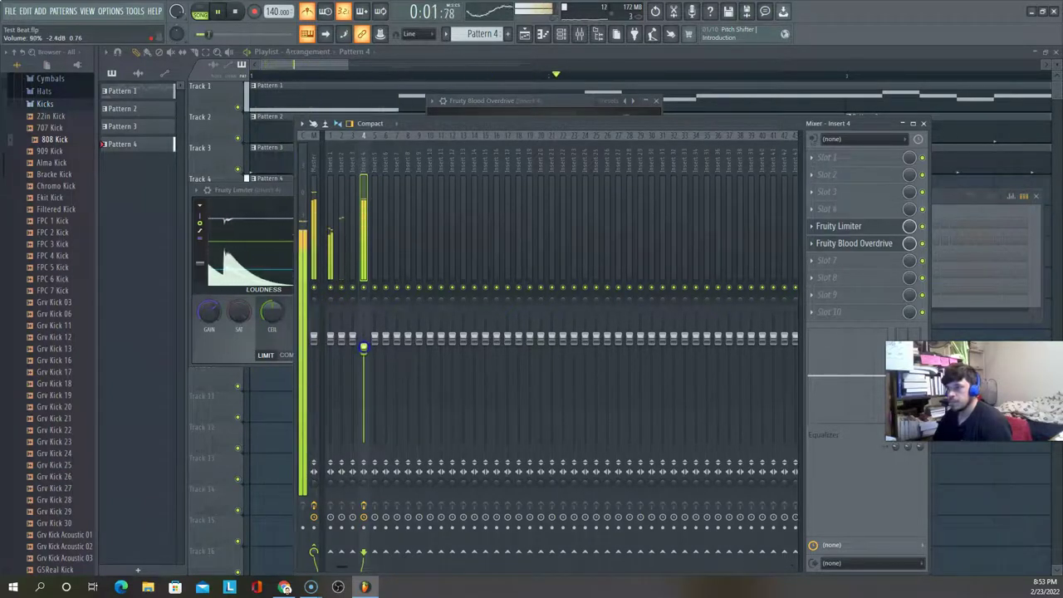
{"action": "key", "text": "space"}
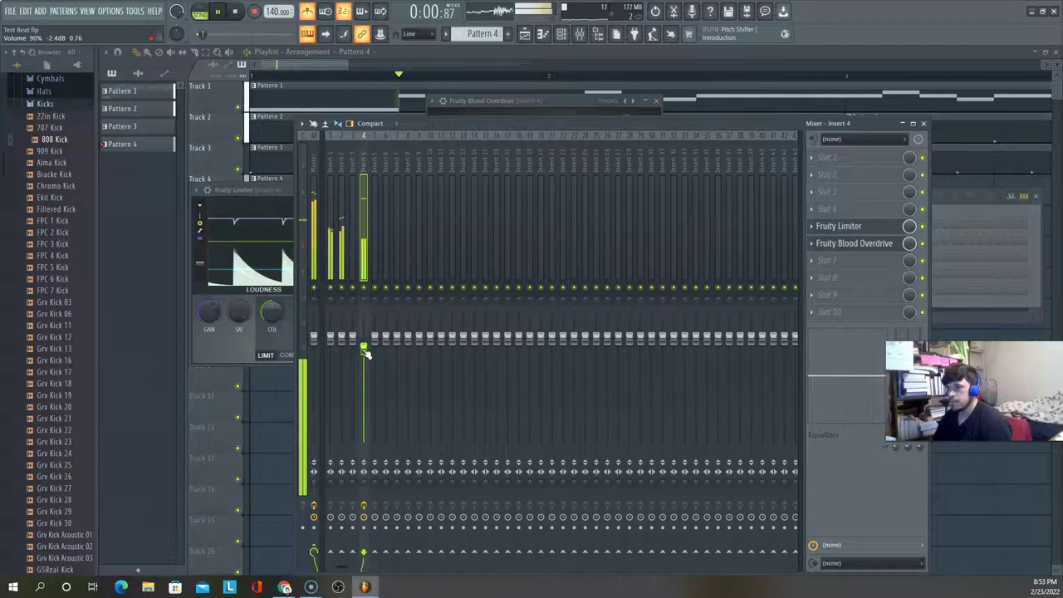
Reopen the Fruity Blood Overdrive window, return to the playlist, and play the opening to find the next kick position
{"action": "left_click", "coordinate": [837, 241]}
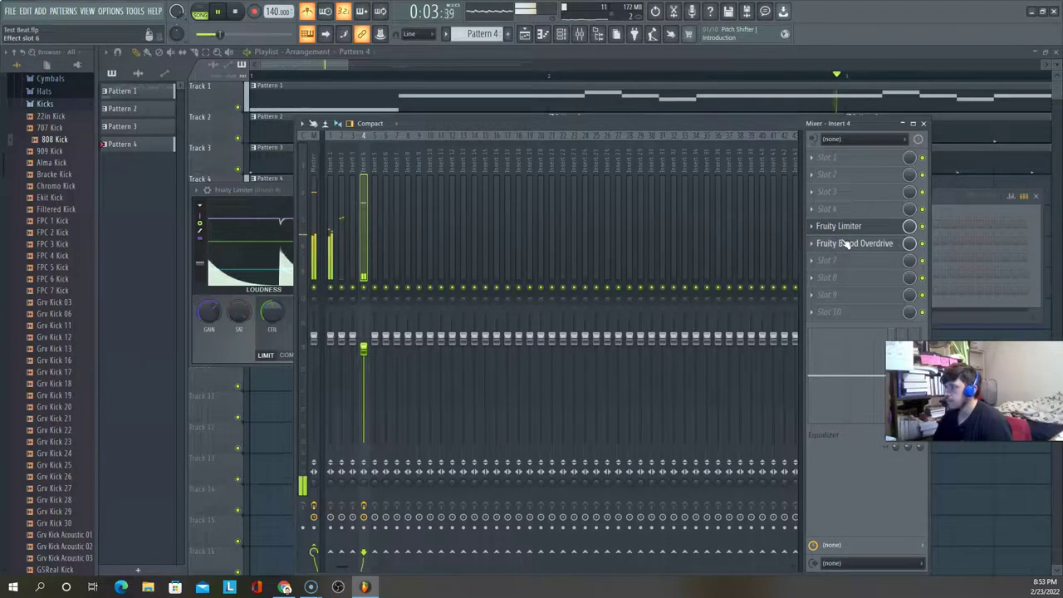
{"action": "left_click", "coordinate": [846, 242]}
{"action": "key", "text": "space"}
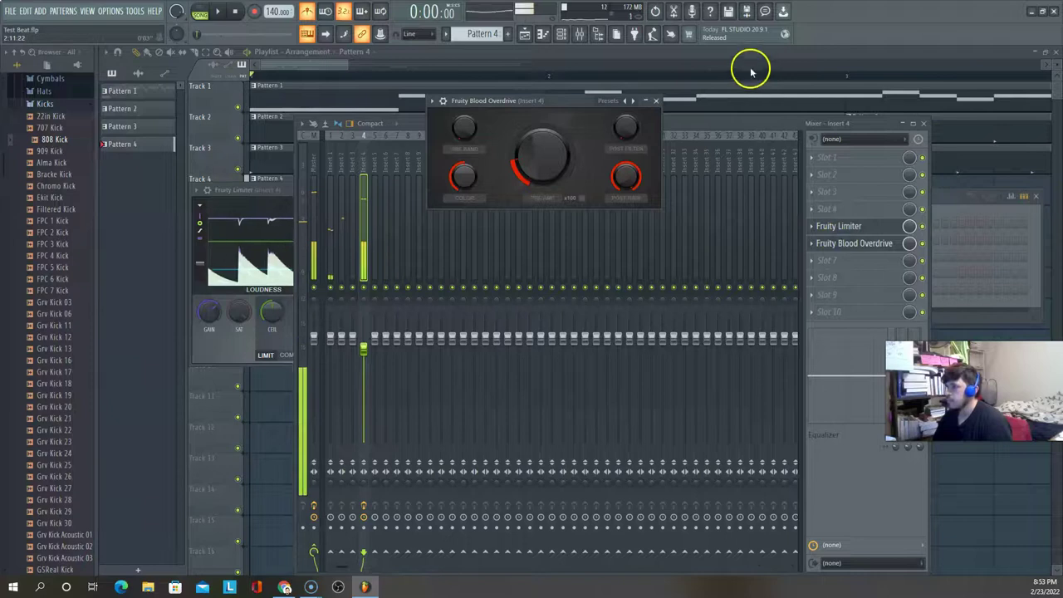
{"action": "left_click", "coordinate": [733, 54]}
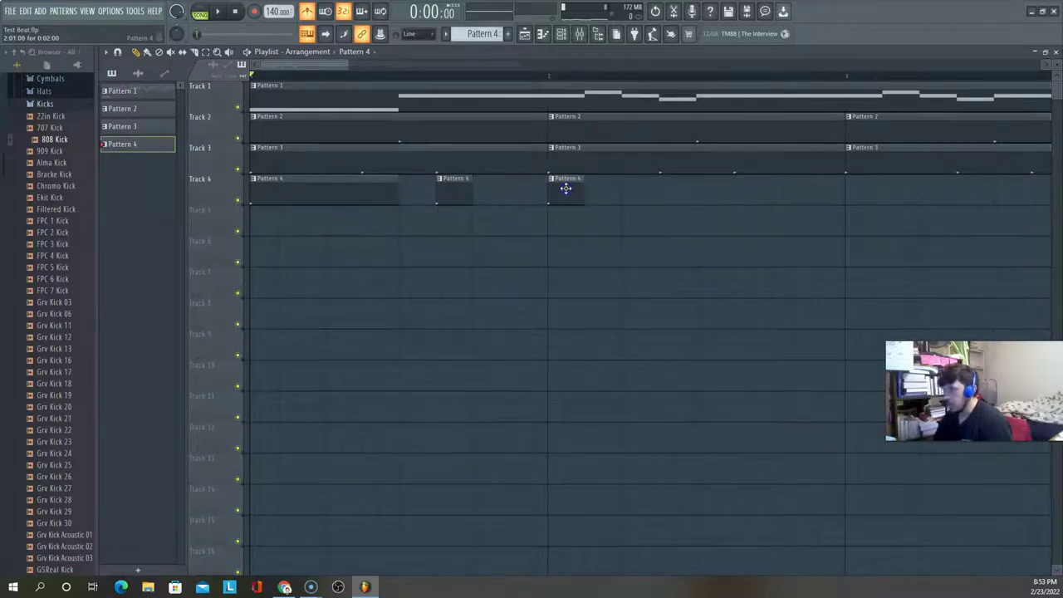
{"action": "key", "text": "space"}
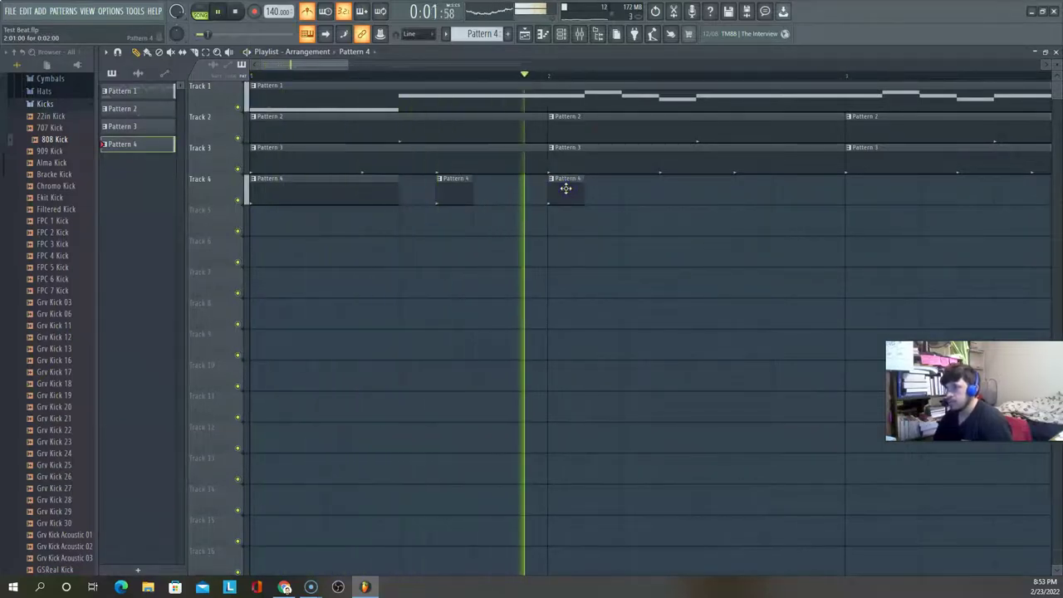
{"action": "key", "text": "space"}
Place a Pattern 4 clip on Track 4, shift it to 2:11:00, and add another at bar 3, playing the song to check
{"action": "key", "text": "space"}
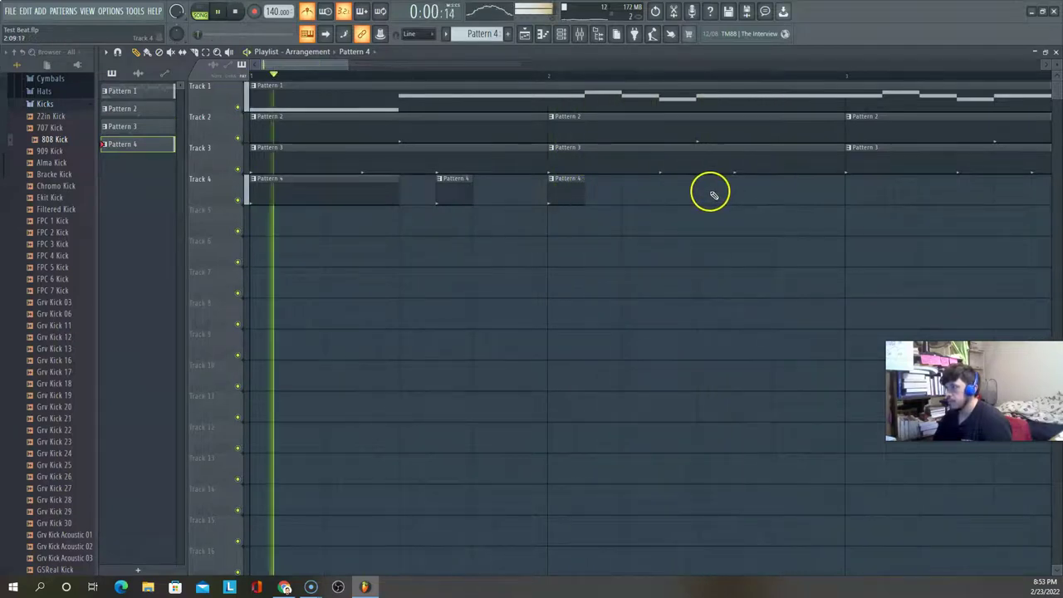
{"action": "left_click", "coordinate": [702, 198]}
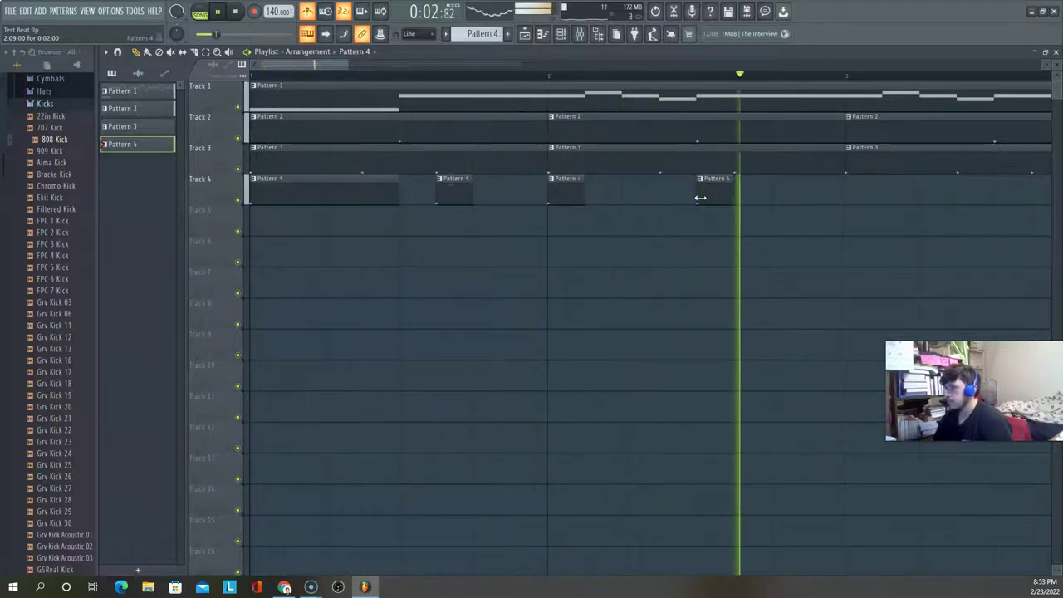
{"action": "left_click_drag", "start_coordinate": [704, 197], "coordinate": [744, 197]}
{"action": "key", "text": "space"}
{"action": "key", "text": "space"}
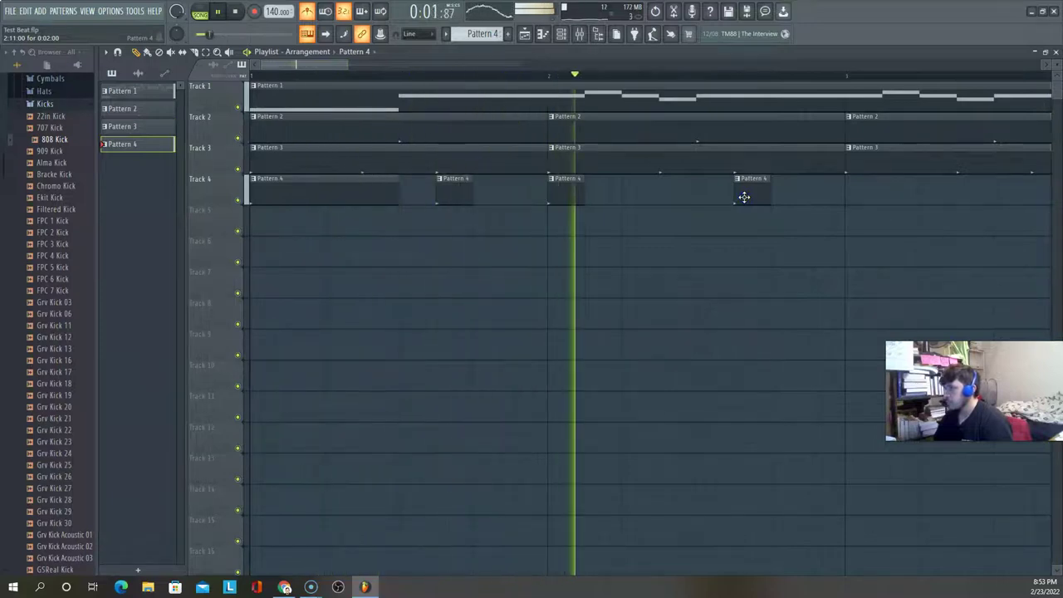
{"action": "key", "text": "space"}
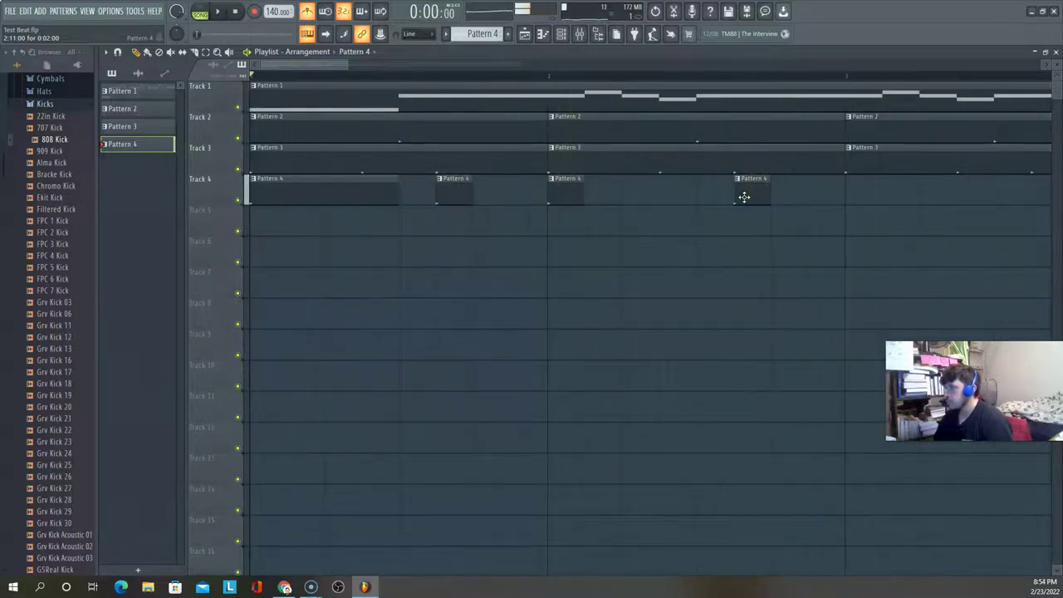
{"action": "left_click", "coordinate": [853, 195]}
{"action": "key", "text": "space"}
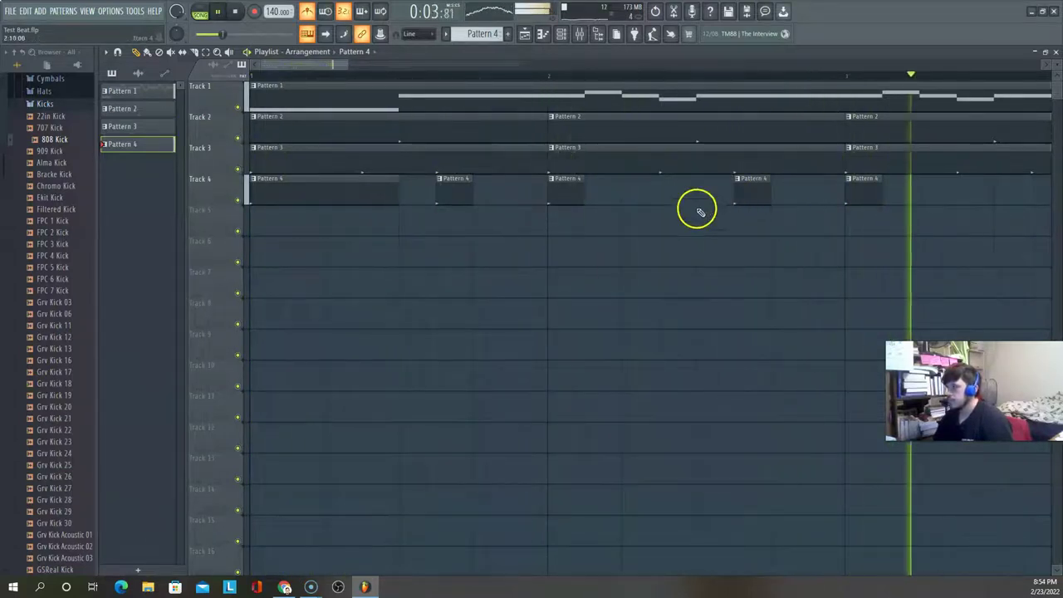
Replay the song's opening several times to judge how the kick placement fits the melody
{"action": "key", "text": "space"}
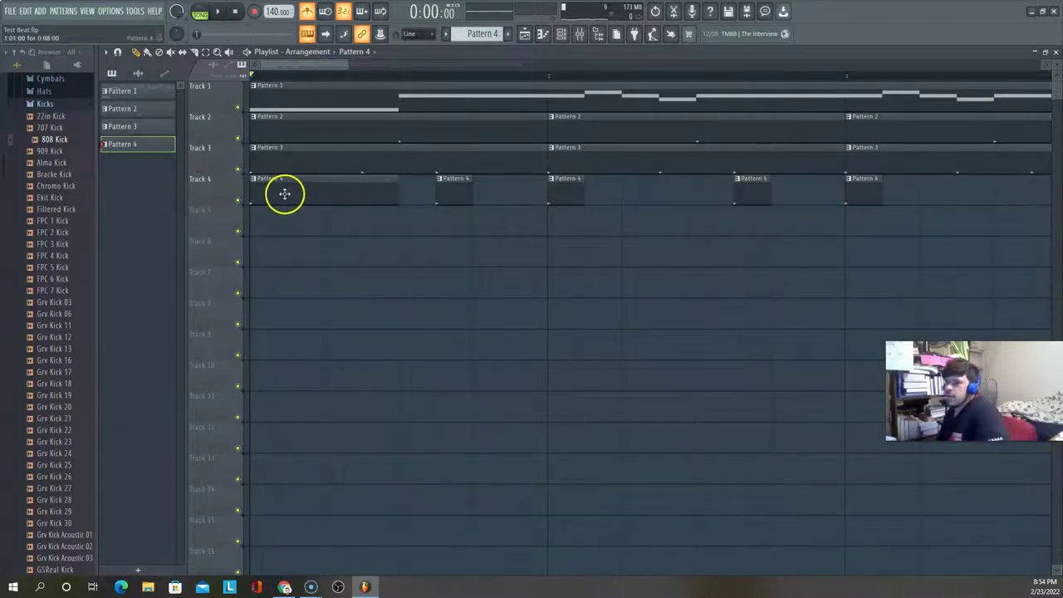
{"action": "key", "text": "space"}
{"action": "key", "text": "space"}
{"action": "key", "text": "space"}
{"action": "key", "text": "space"}
{"action": "key", "text": "space"}
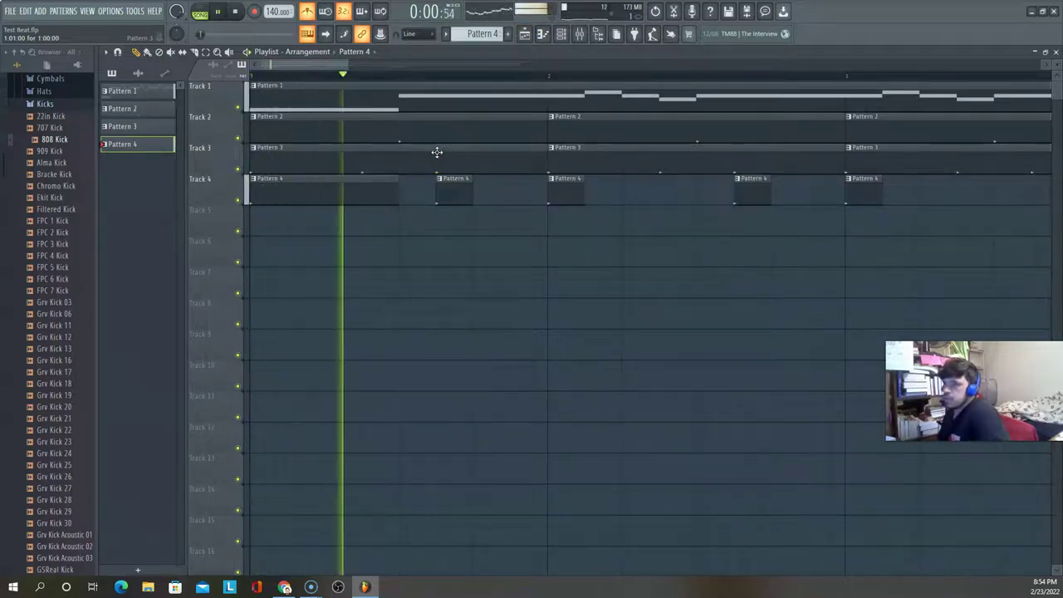
{"action": "key", "text": "space"}
{"action": "key", "text": "space"}
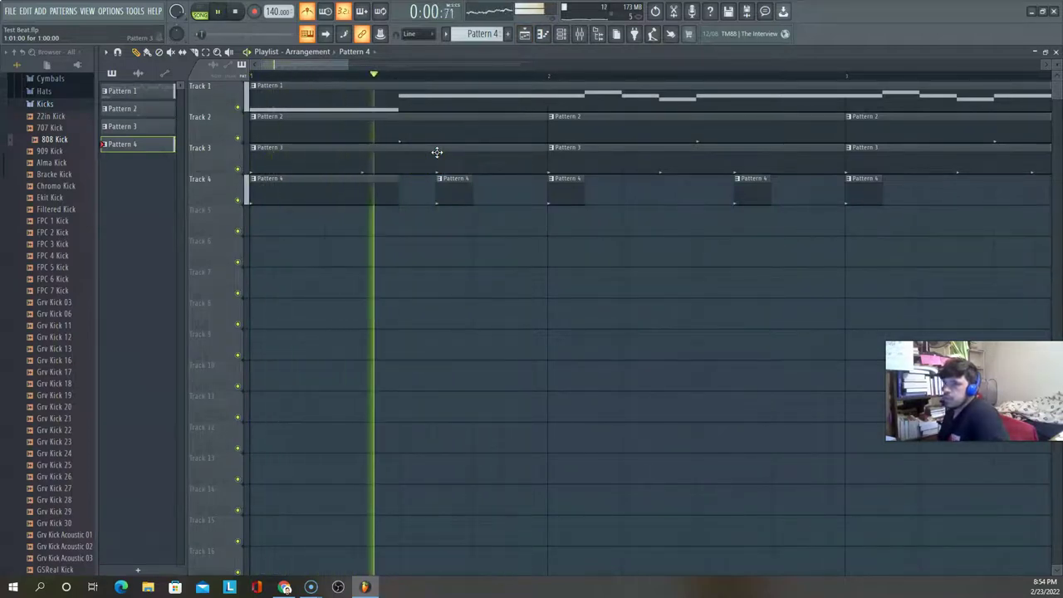
{"action": "key", "text": "space"}
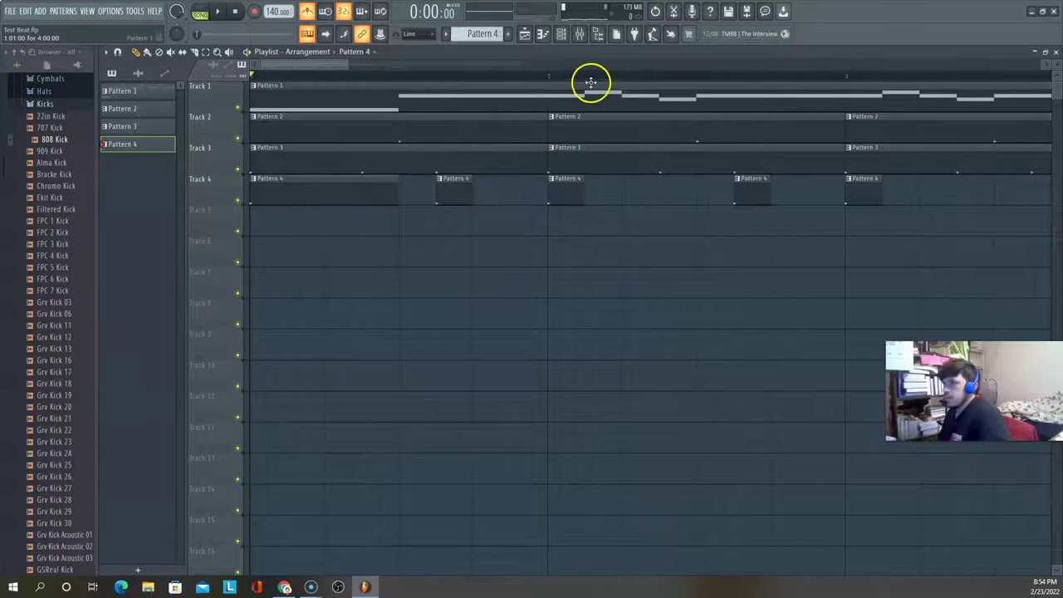
Delete the Pattern 4 clip at bar 5 on Track 4
{"action": "left_click_drag", "start_coordinate": [346, 65], "coordinate": [658, 63]}
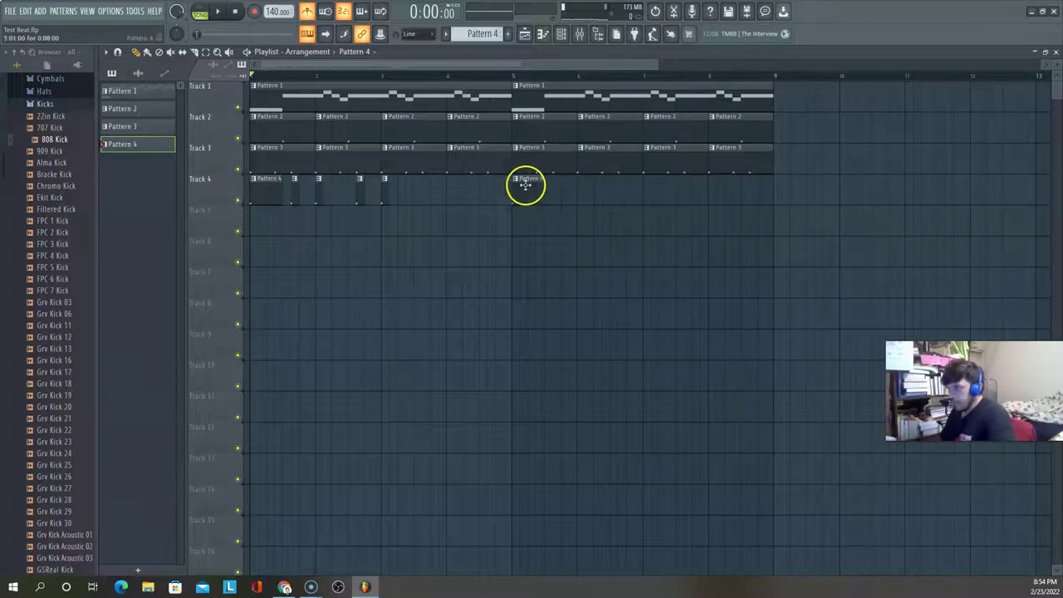
{"action": "key", "text": "space"}
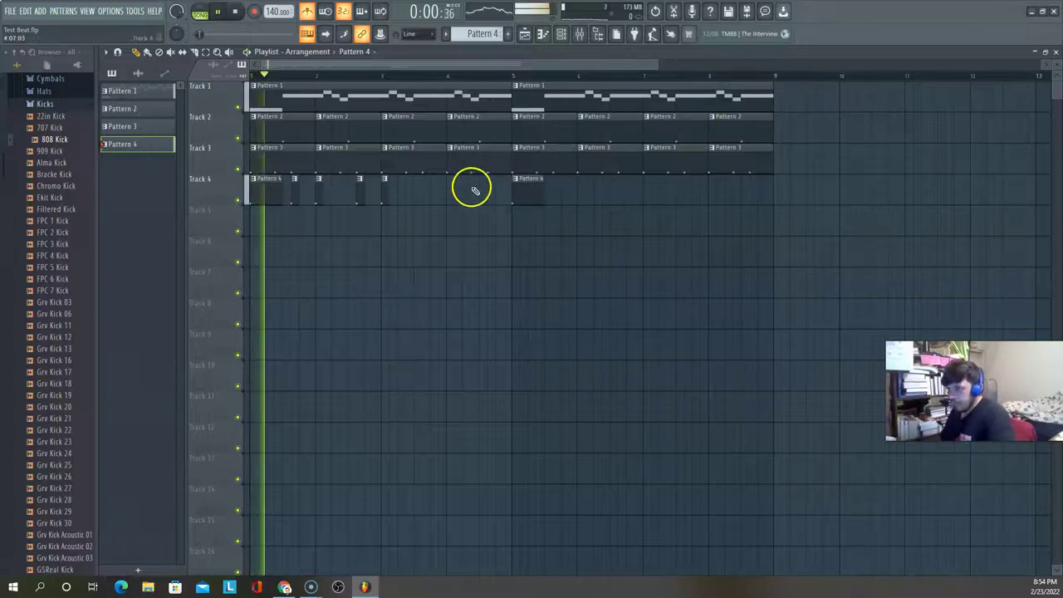
{"action": "key", "text": "space"}
{"action": "right_click", "coordinate": [534, 190]}
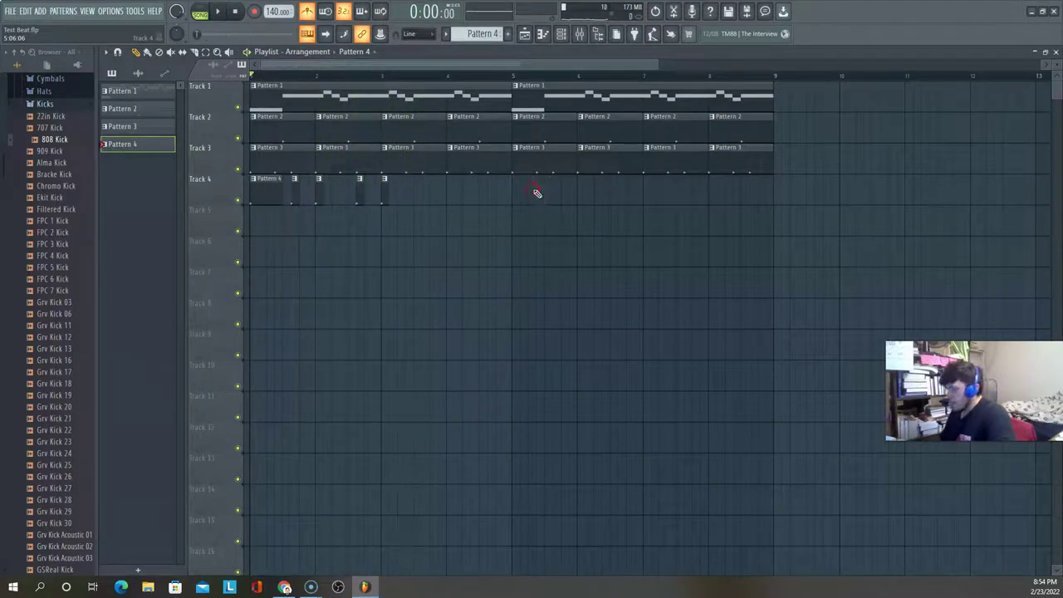
Add Pattern 4 clips on Track 4 at 3:09:00 and 3:15:00, playing the song to find their positions
{"action": "left_click_drag", "start_coordinate": [332, 202], "coordinate": [387, 197]}
{"action": "key", "text": "space"}
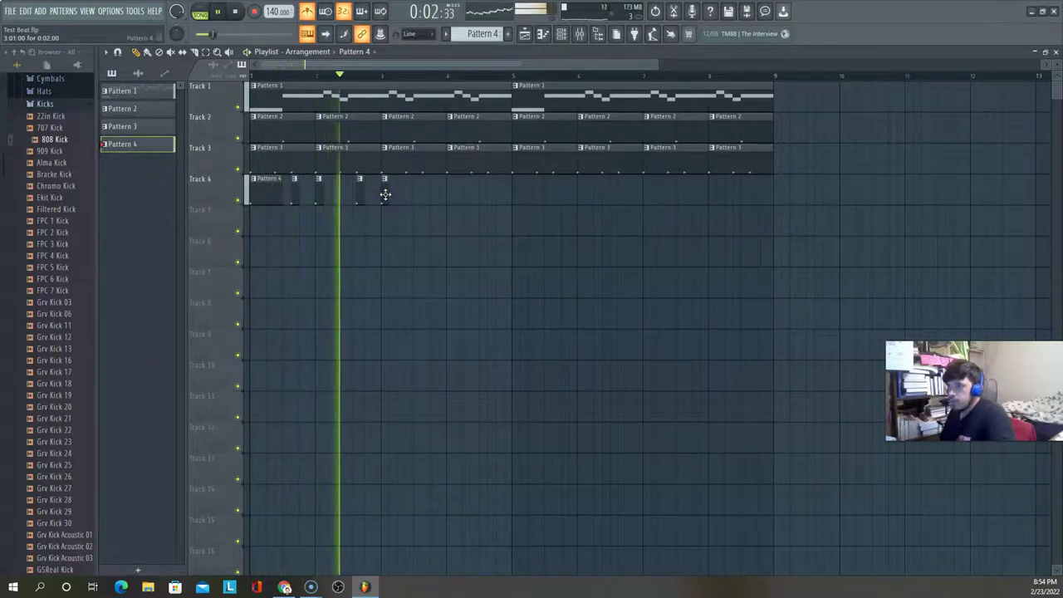
{"action": "key", "text": "space"}
{"action": "left_click", "coordinate": [419, 201]}
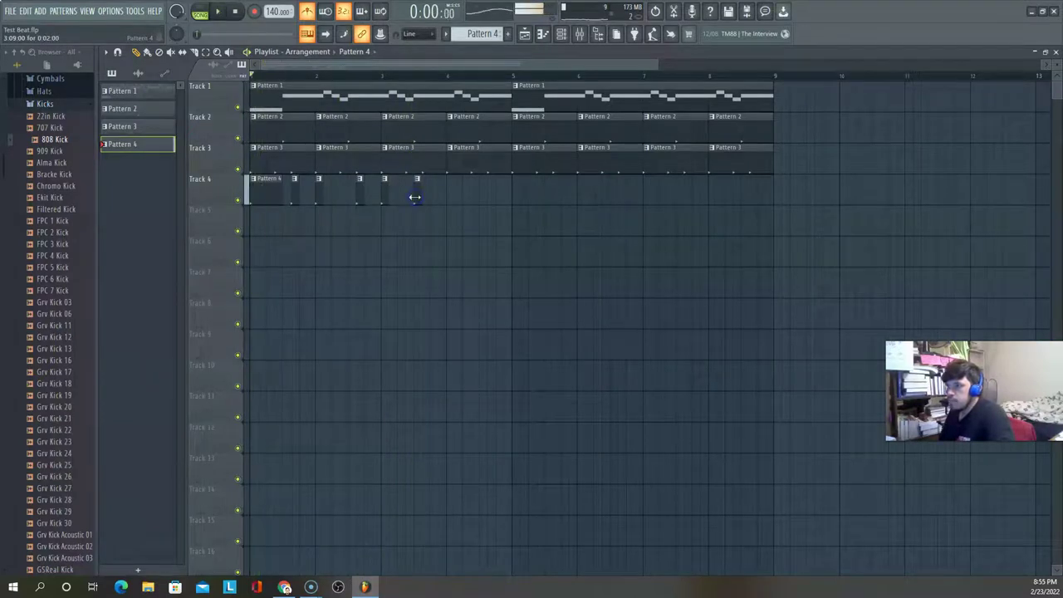
{"action": "left_click", "coordinate": [443, 201]}
Shift the two new Track 4 clips to 3:11:00 and 4:01:00 while replaying the song
{"action": "key", "text": "space"}
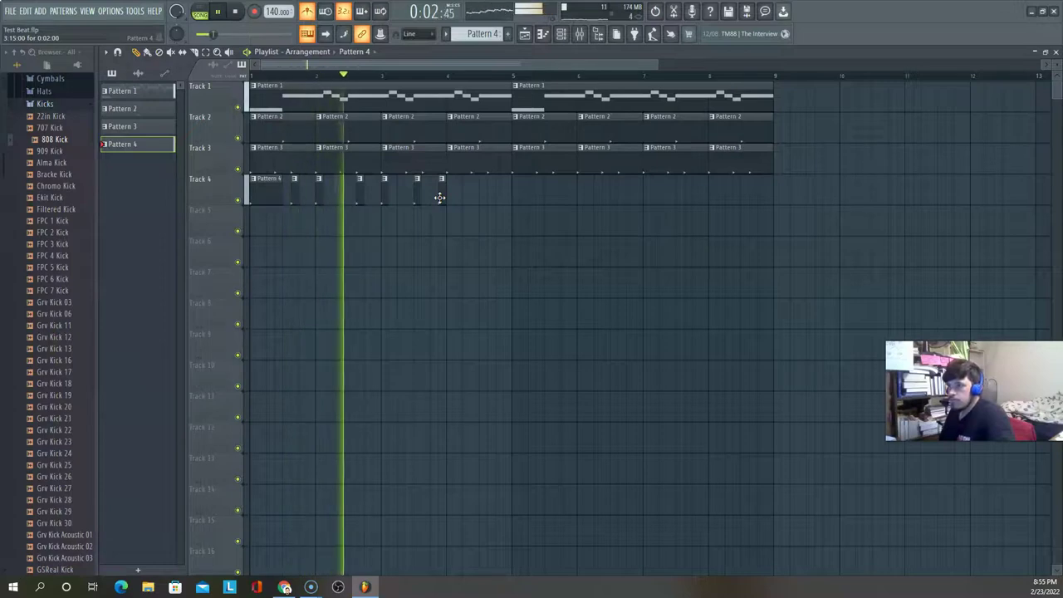
{"action": "key", "text": "space"}
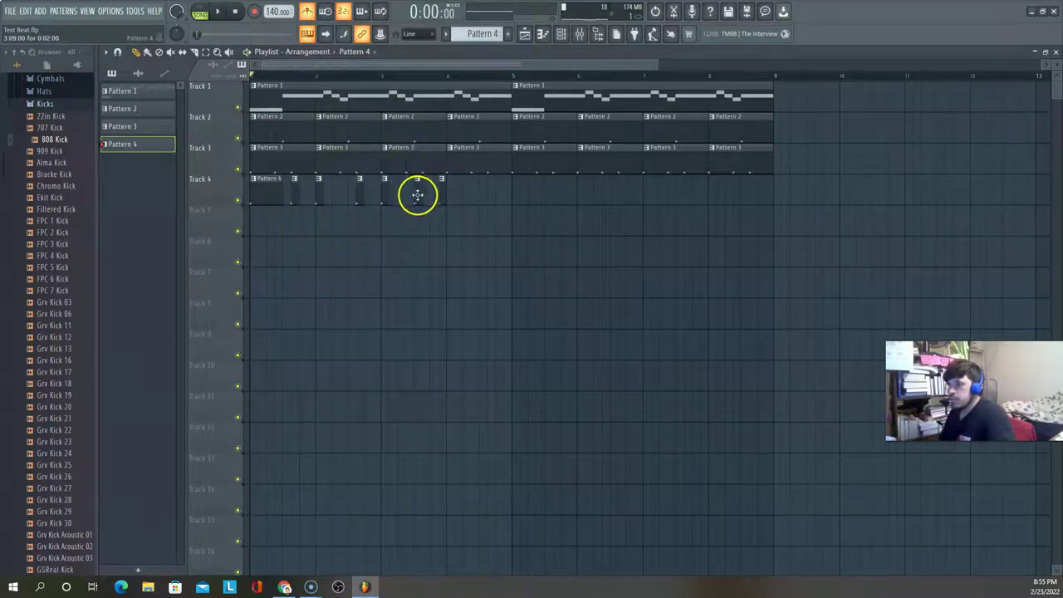
{"action": "key", "text": "space"}
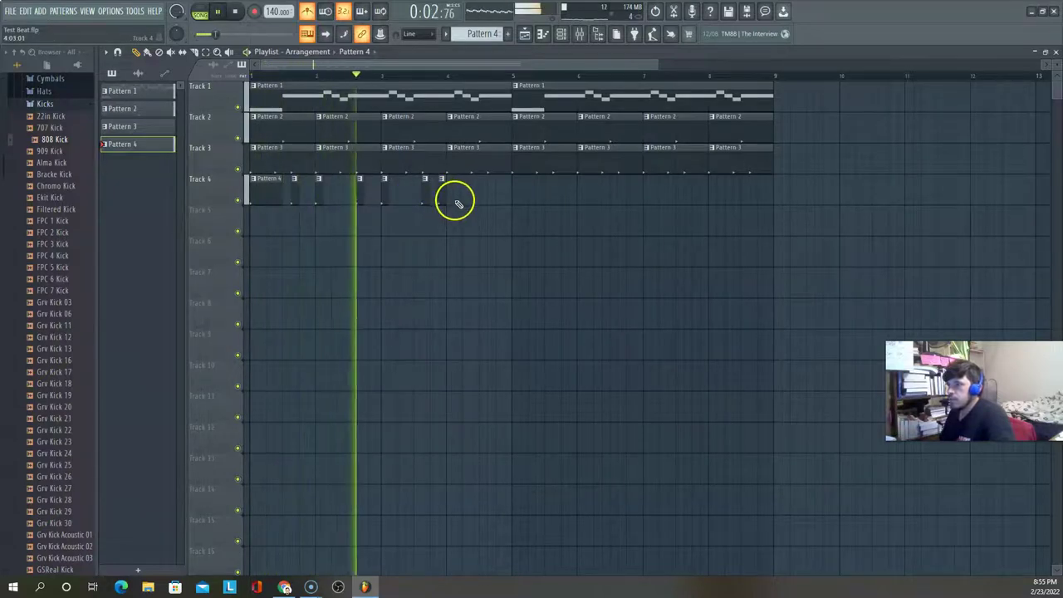
{"action": "left_click_drag", "start_coordinate": [443, 198], "coordinate": [449, 196]}
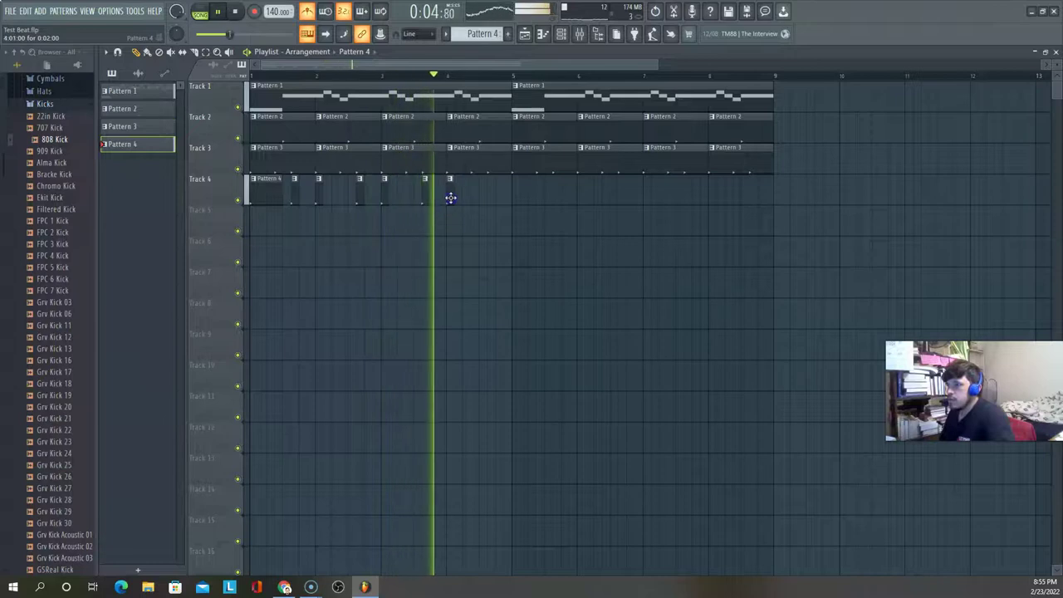
Add another Pattern 4 clip in bar 4 of Track 4 and move it to 4:11:00 during playback
{"action": "key", "text": "space"}
{"action": "left_click", "coordinate": [481, 196]}
{"action": "key", "text": "space"}
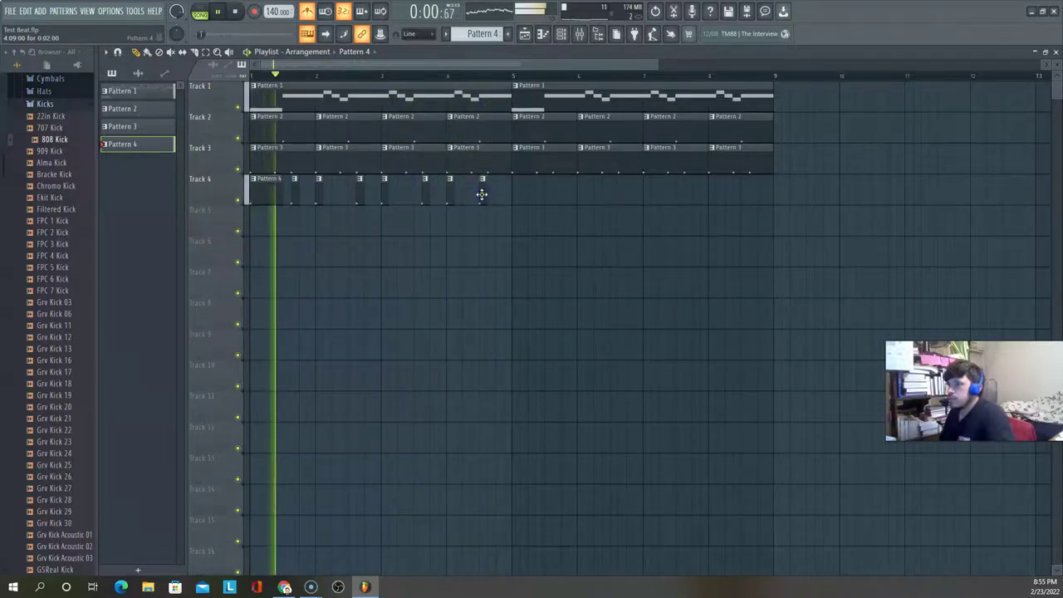
{"action": "left_click_drag", "start_coordinate": [482, 195], "coordinate": [491, 194]}
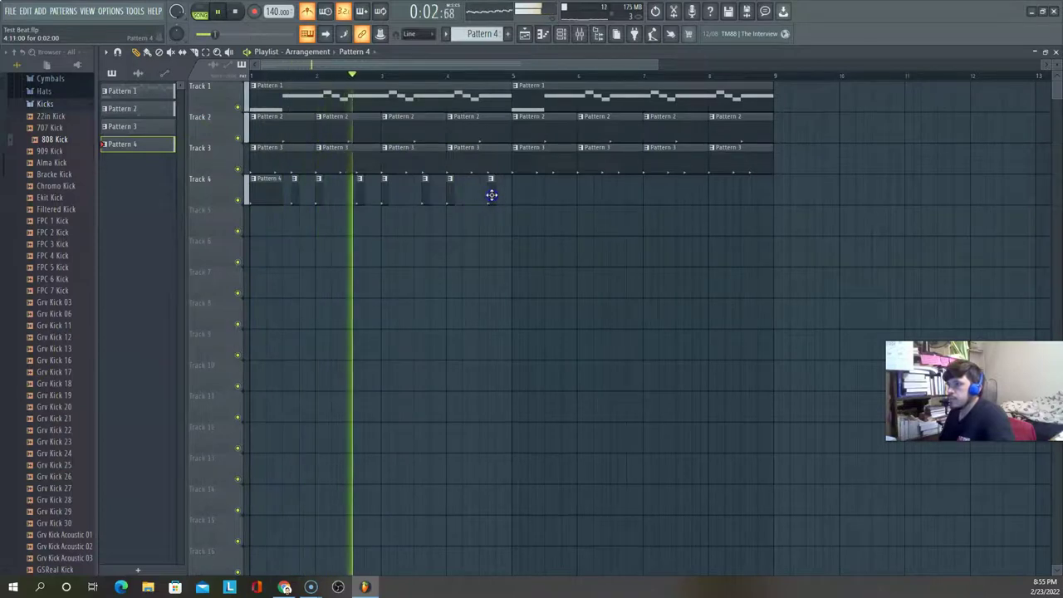
Add Pattern 4 clips on Track 4 at 4:15:00 and 4:13:00, playing the song to check the fill
{"action": "left_click", "coordinate": [505, 196]}
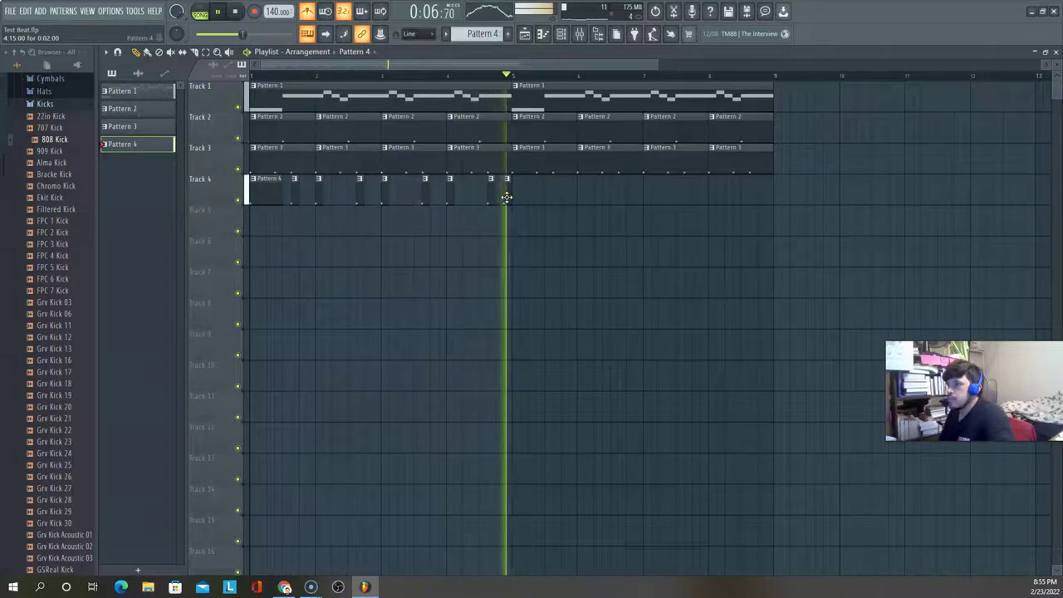
{"action": "key", "text": "space"}
{"action": "left_click", "coordinate": [498, 195]}
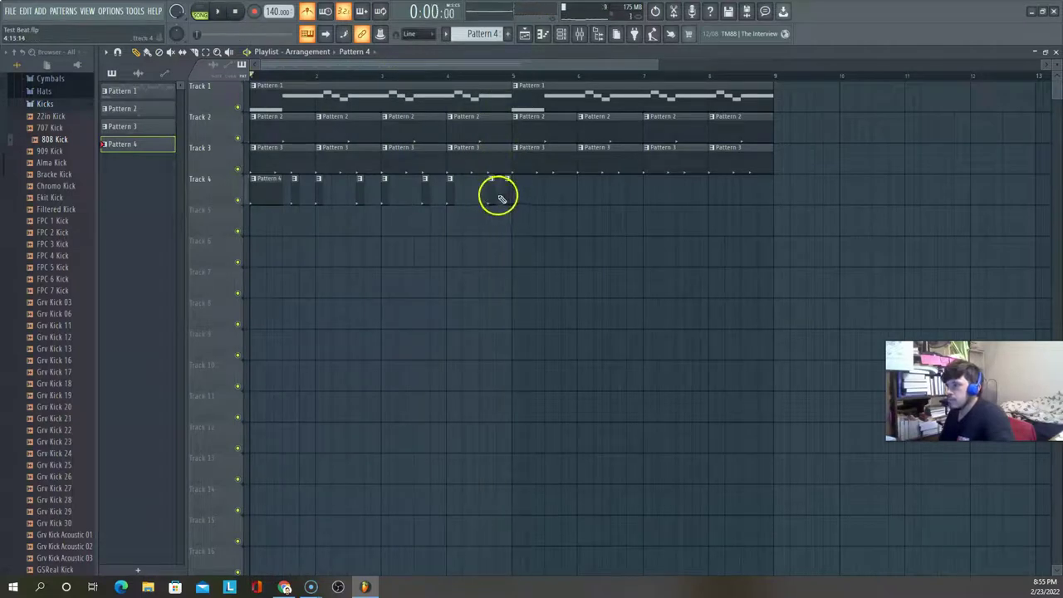
{"action": "key", "text": "space"}
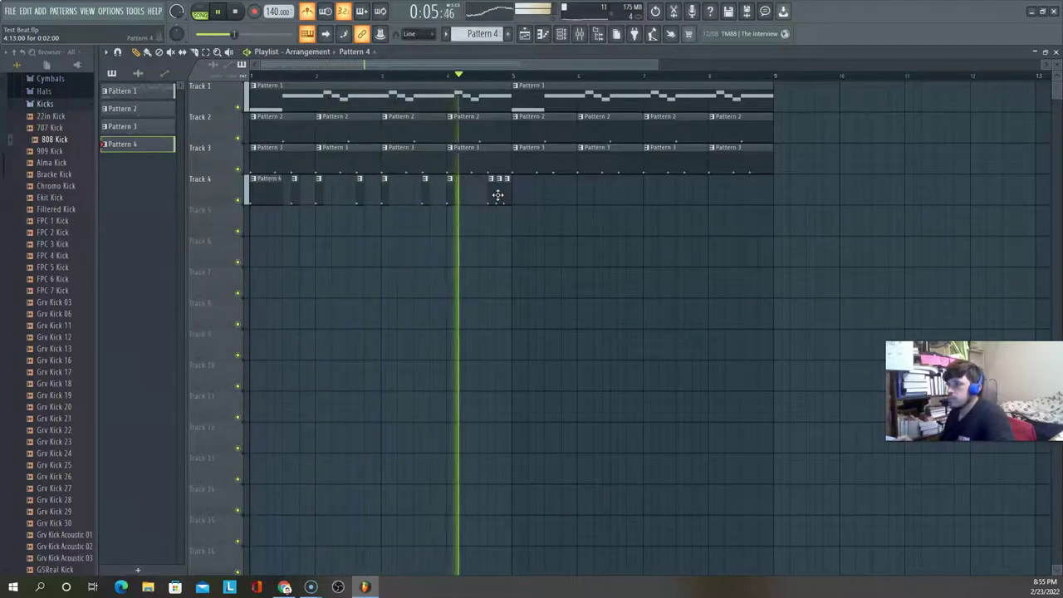
{"action": "key", "text": "space"}
{"action": "left_click", "coordinate": [500, 189]}
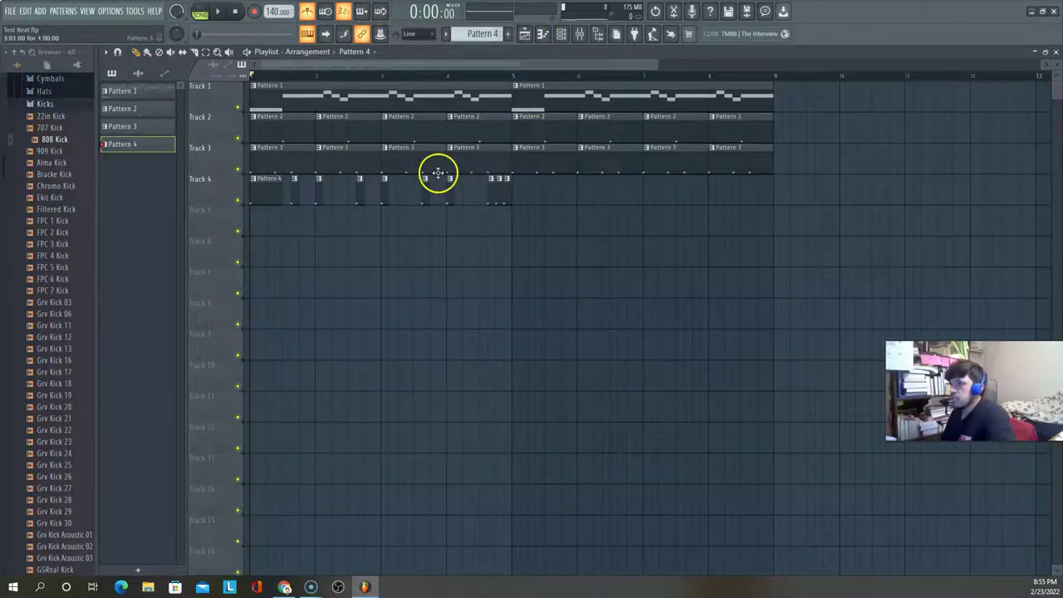
Open the channel rack and inspect the 808 Kick #2 channel's options and sampler settings
{"action": "left_click", "coordinate": [562, 35]}
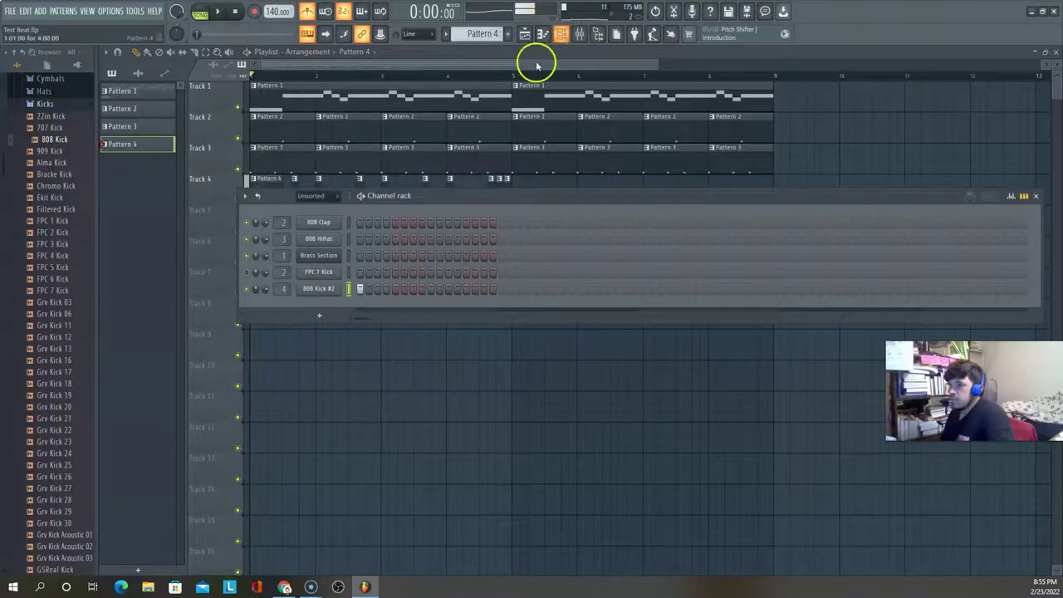
{"action": "right_click", "coordinate": [314, 290]}
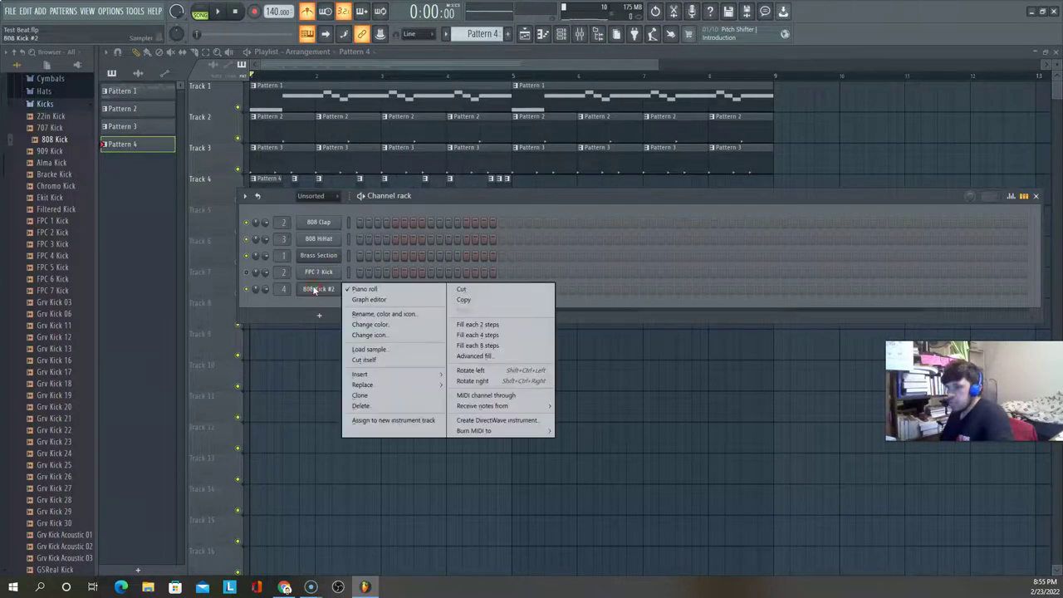
{"action": "left_click", "coordinate": [315, 290]}
{"action": "left_click", "coordinate": [317, 290]}
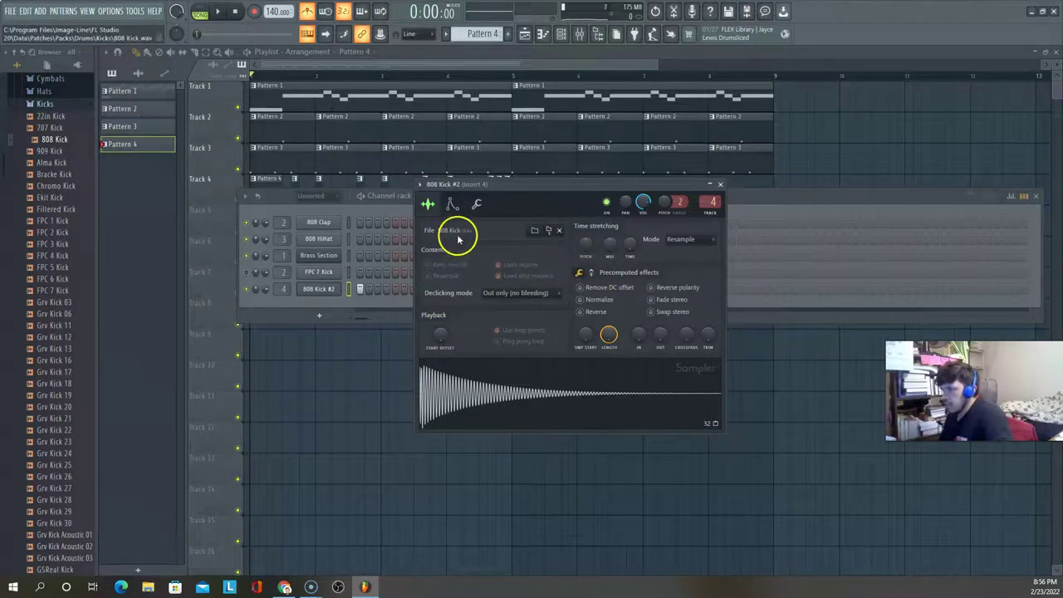
{"action": "left_click", "coordinate": [320, 288]}
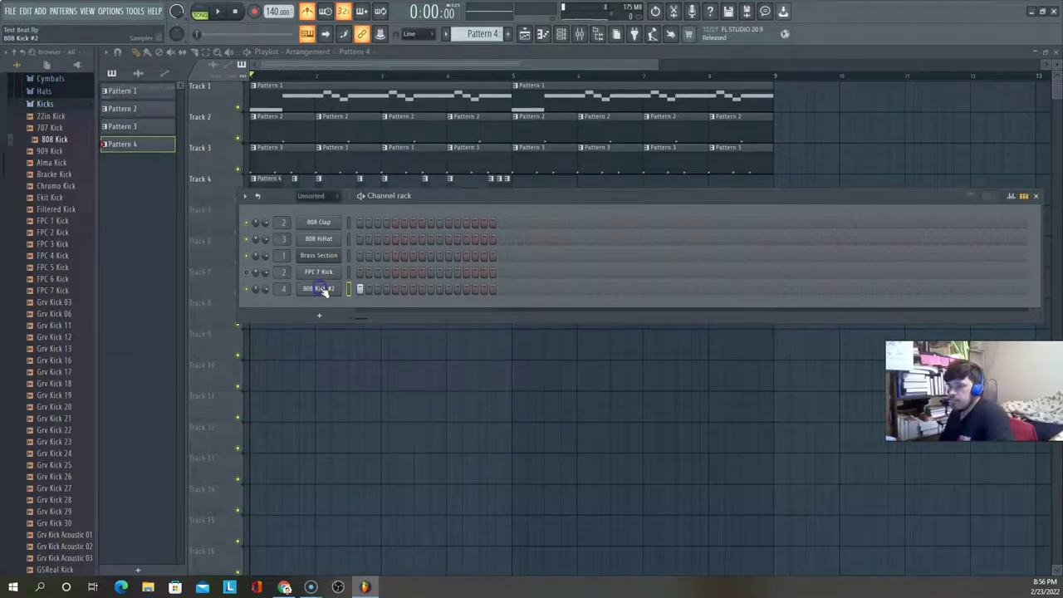
Set the 808 Kick #2 channel to cut itself and replay the song before closing the channel rack
{"action": "right_click", "coordinate": [320, 289]}
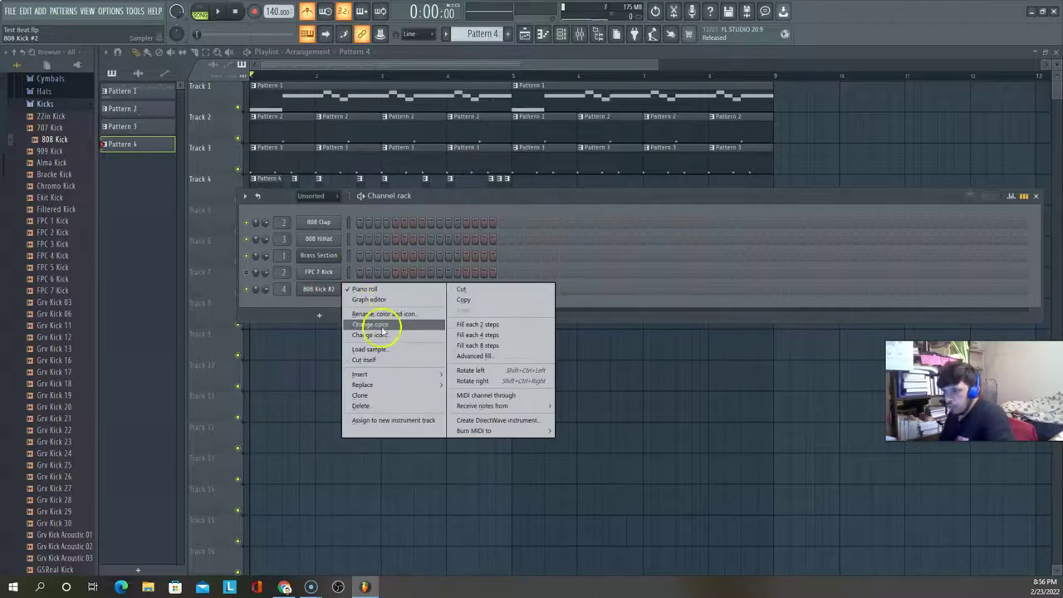
{"action": "left_click", "coordinate": [365, 363]}
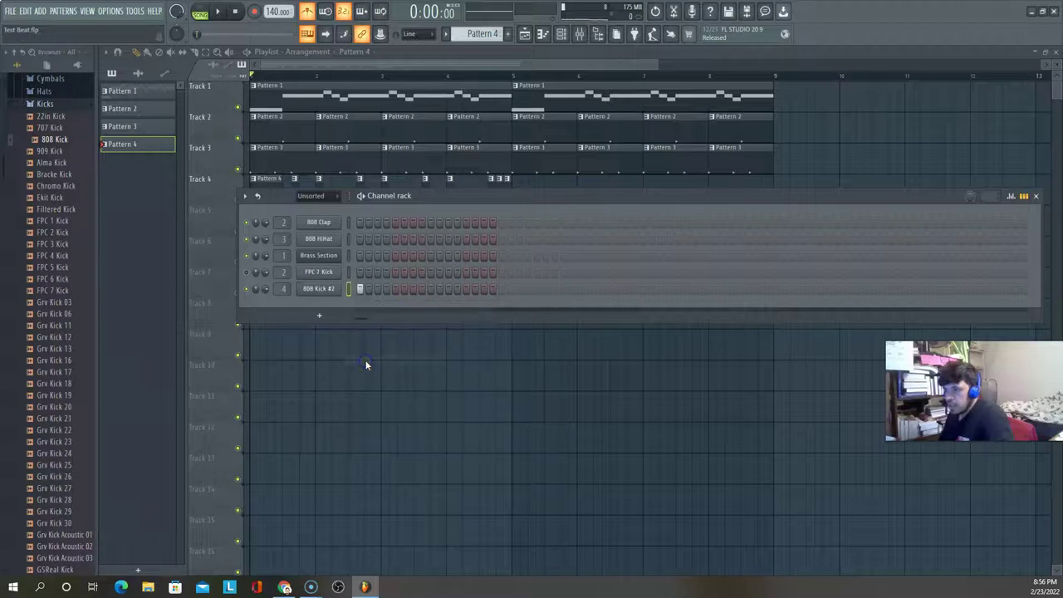
{"action": "left_click", "coordinate": [413, 268]}
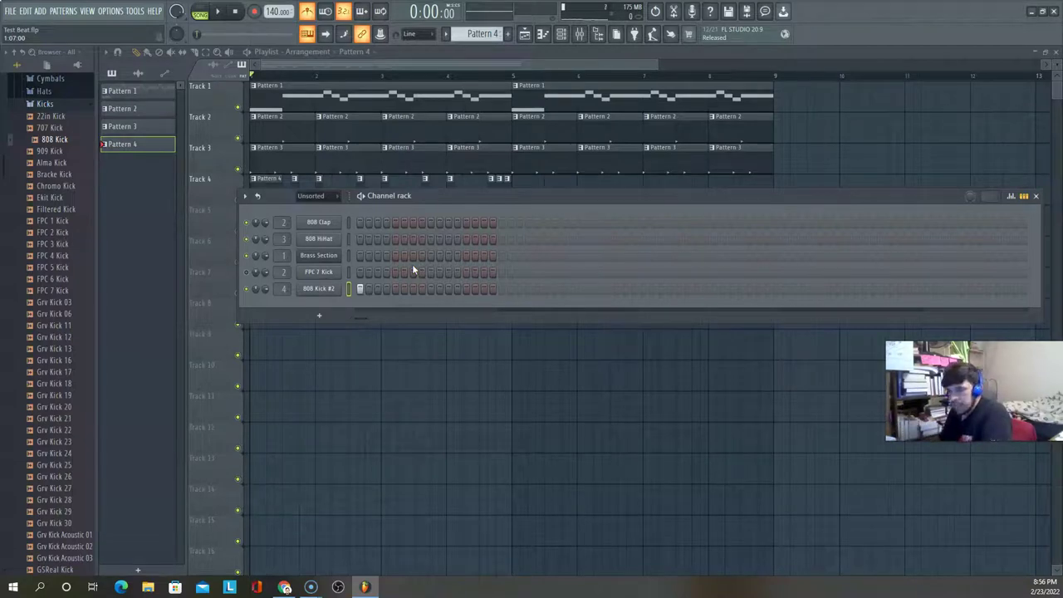
{"action": "key", "text": "space"}
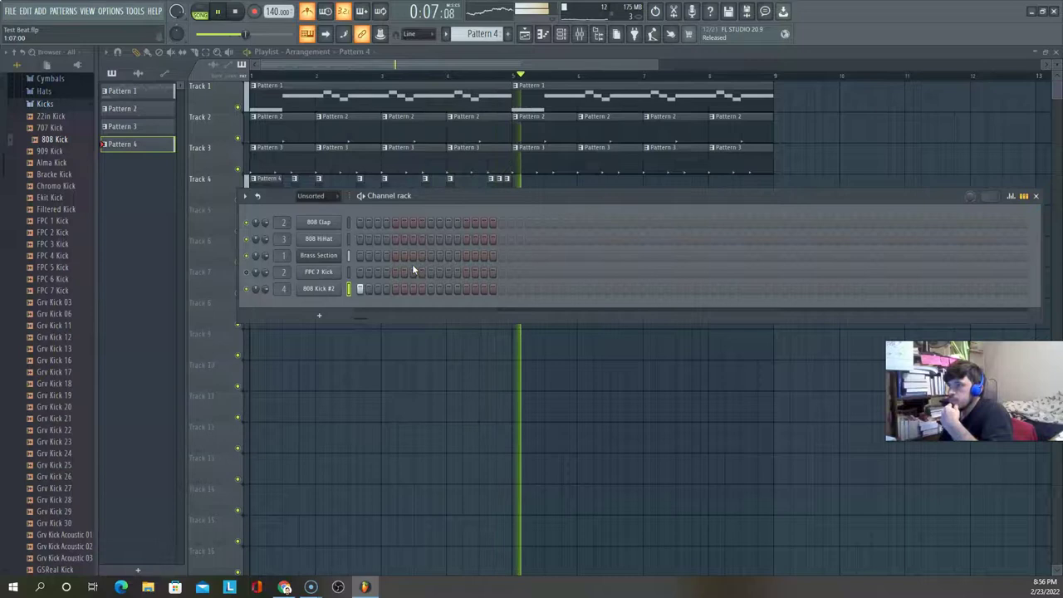
{"action": "key", "text": "space"}
{"action": "key", "text": "b"}
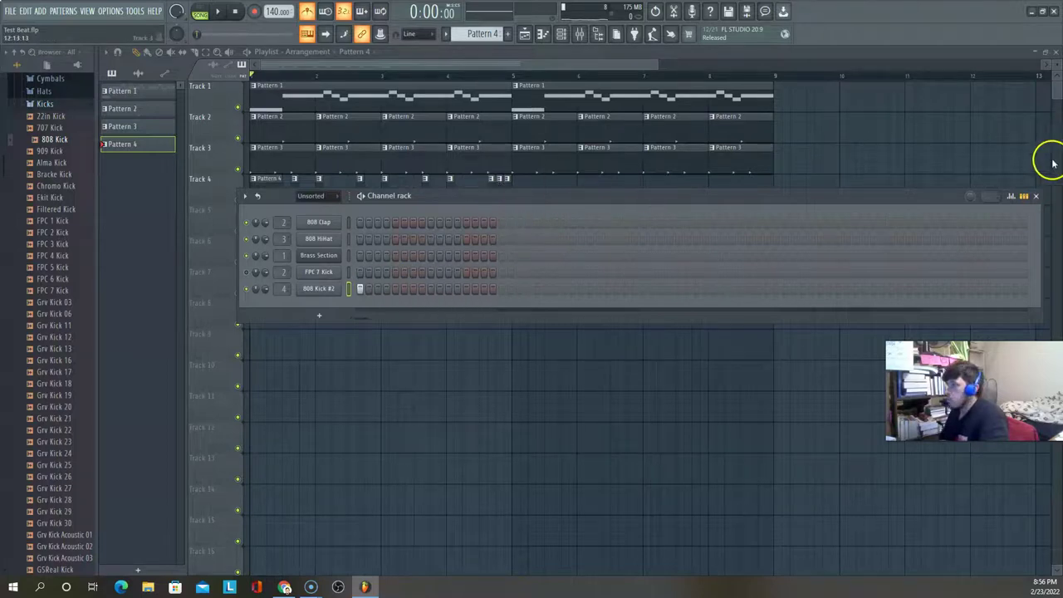
{"action": "left_click", "coordinate": [1036, 197]}
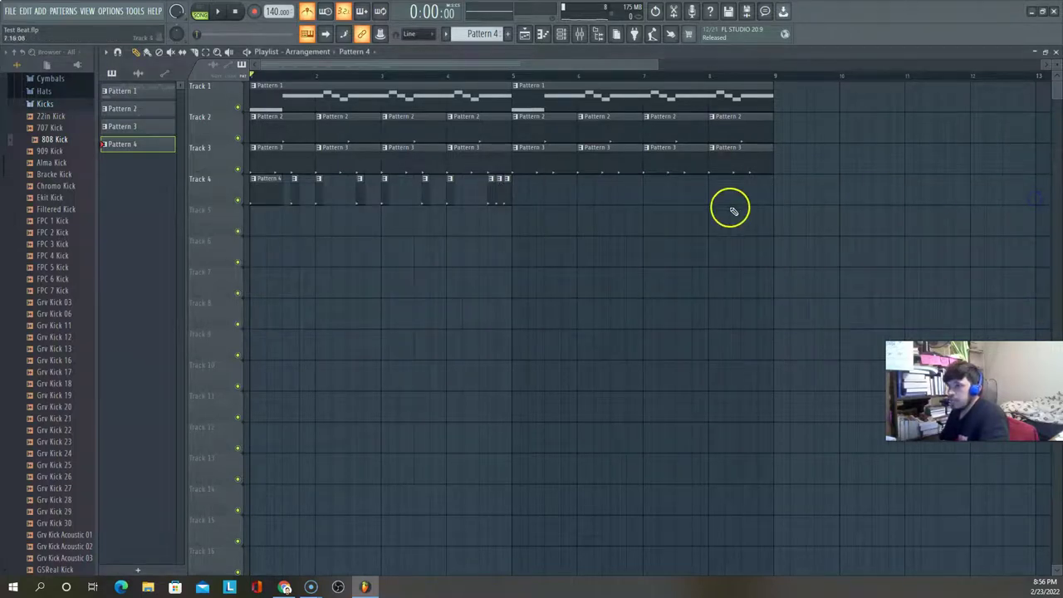
{"action": "left_click", "coordinate": [238, 200]}
{"action": "left_click", "coordinate": [266, 200]}
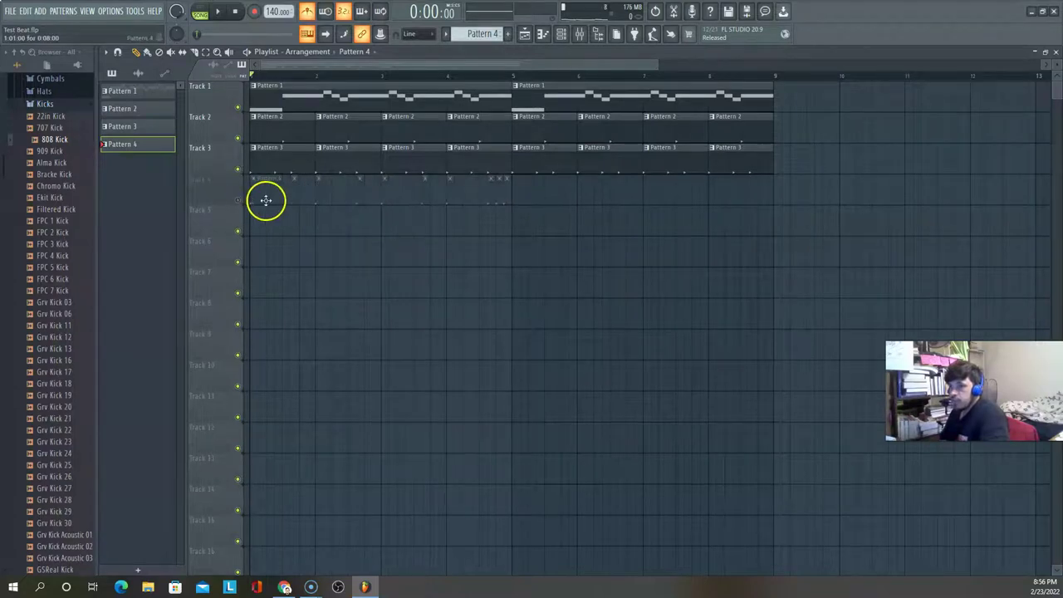
{"action": "left_click", "coordinate": [239, 201]}
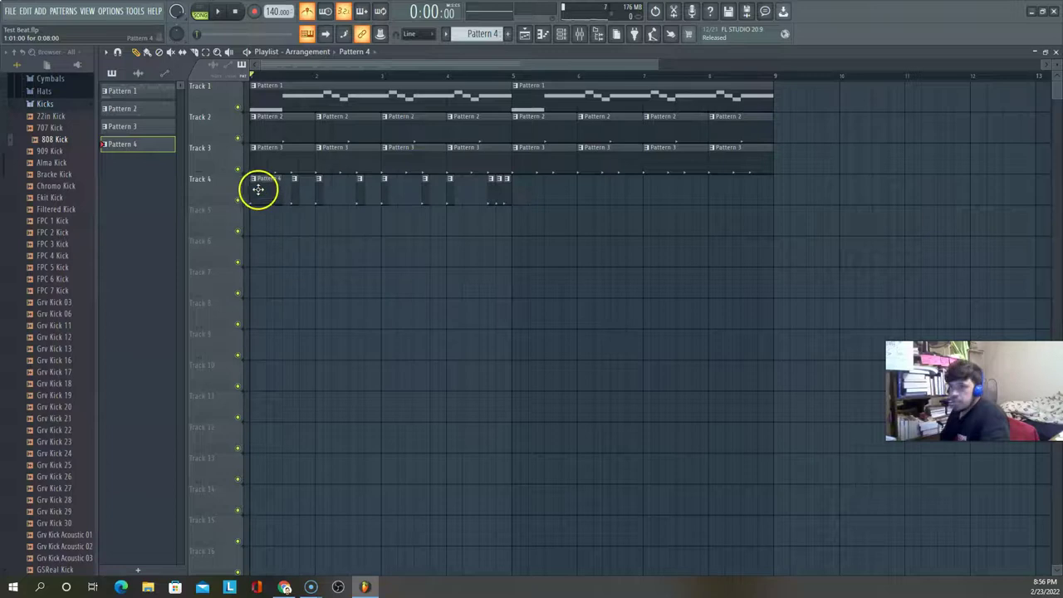
Make Track 4's first clip unique and move it to Track 5, putting a short Pattern 4 clip in its place at bar 1
{"action": "left_click", "coordinate": [256, 185]}
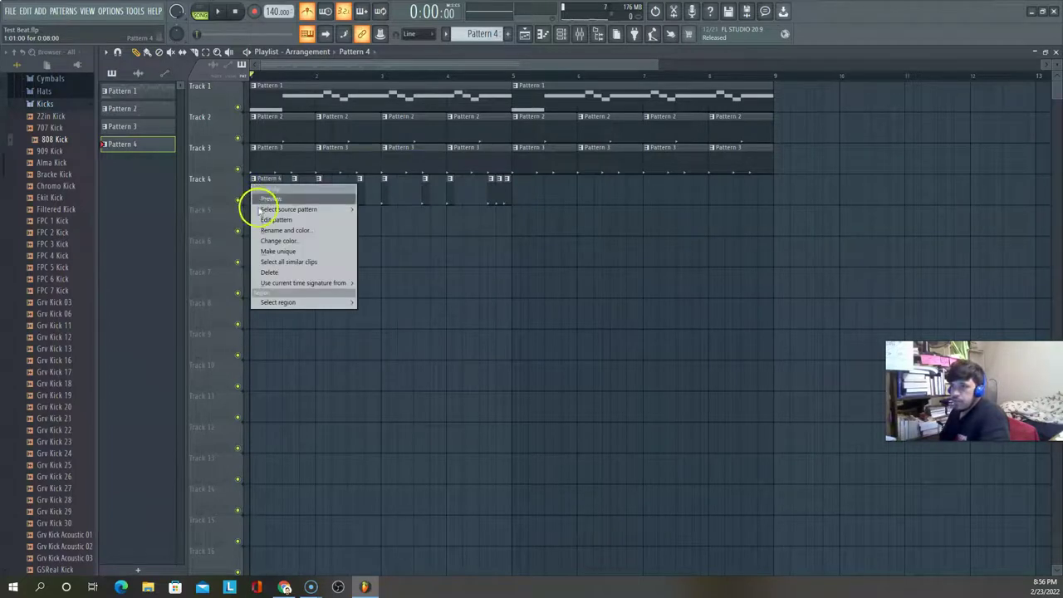
{"action": "left_click", "coordinate": [264, 252]}
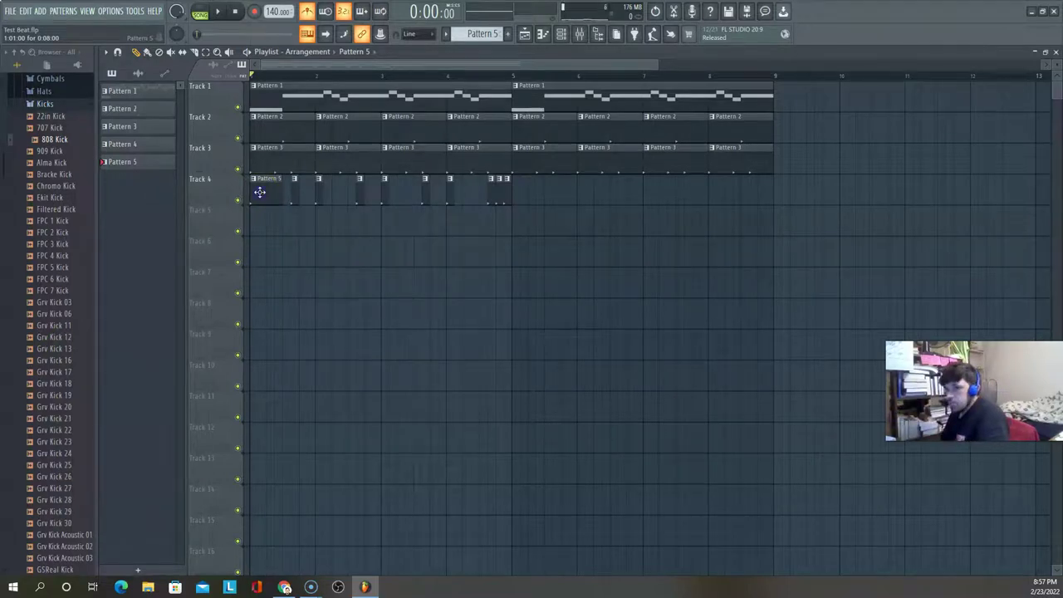
{"action": "left_click_drag", "start_coordinate": [256, 218], "coordinate": [257, 229]}
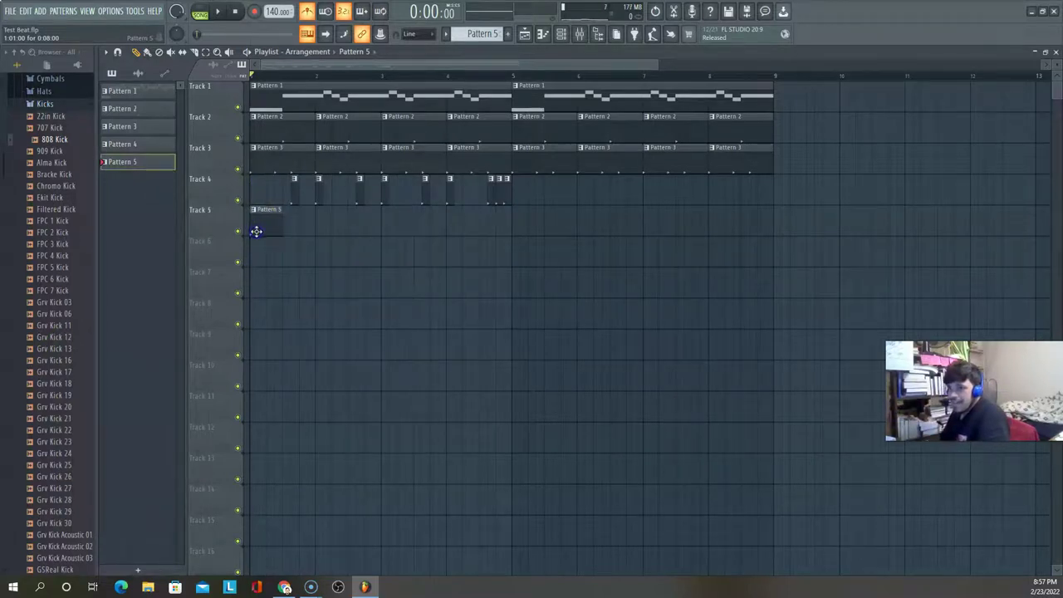
{"action": "left_click", "coordinate": [294, 189]}
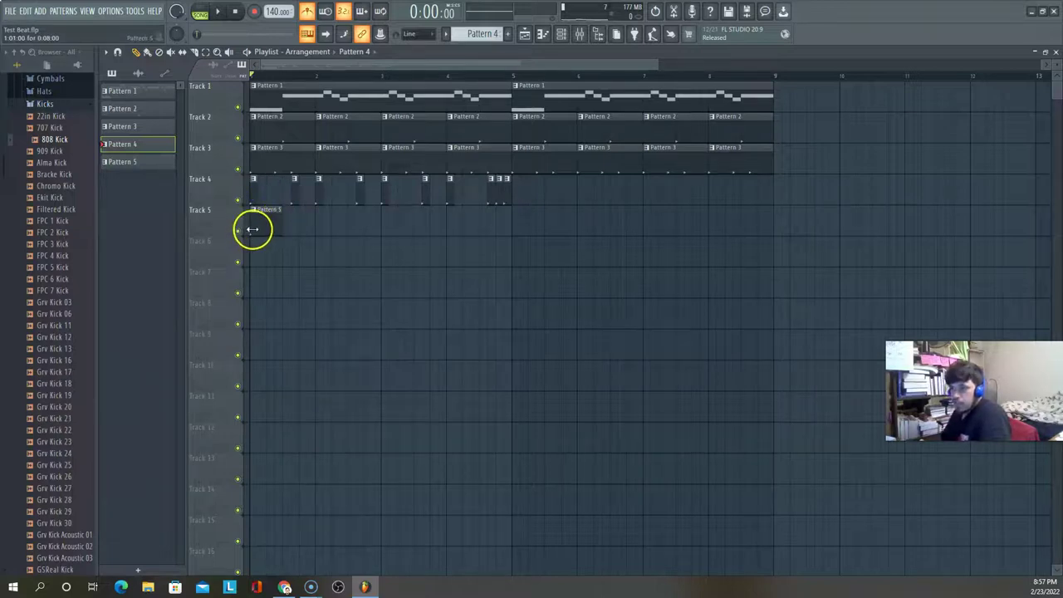
Solo and unsolo Track 4 in the playlist, leaving the track muted
{"action": "right_click", "coordinate": [239, 202]}
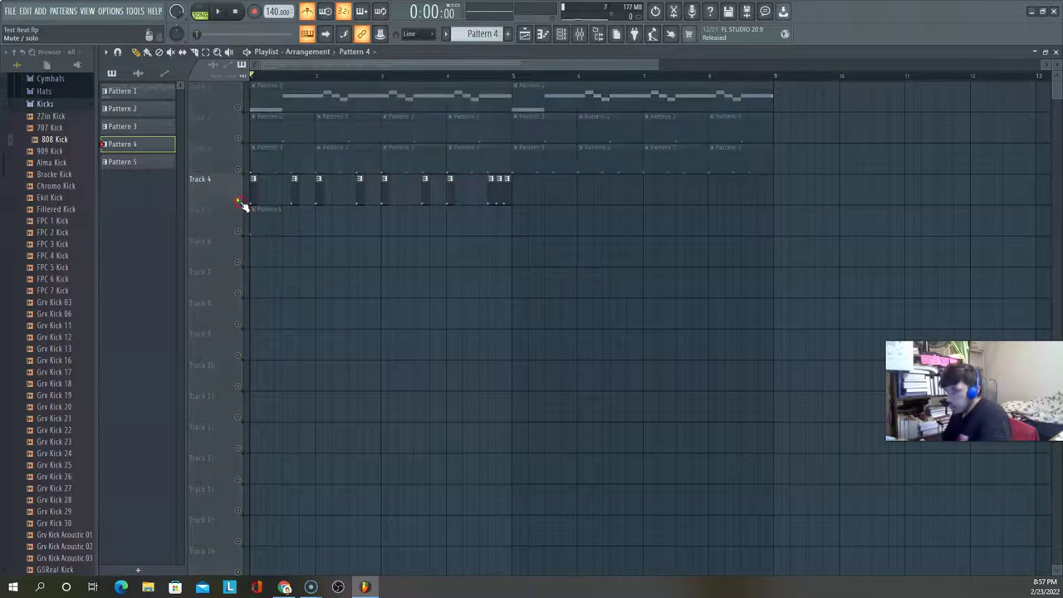
{"action": "right_click", "coordinate": [238, 202]}
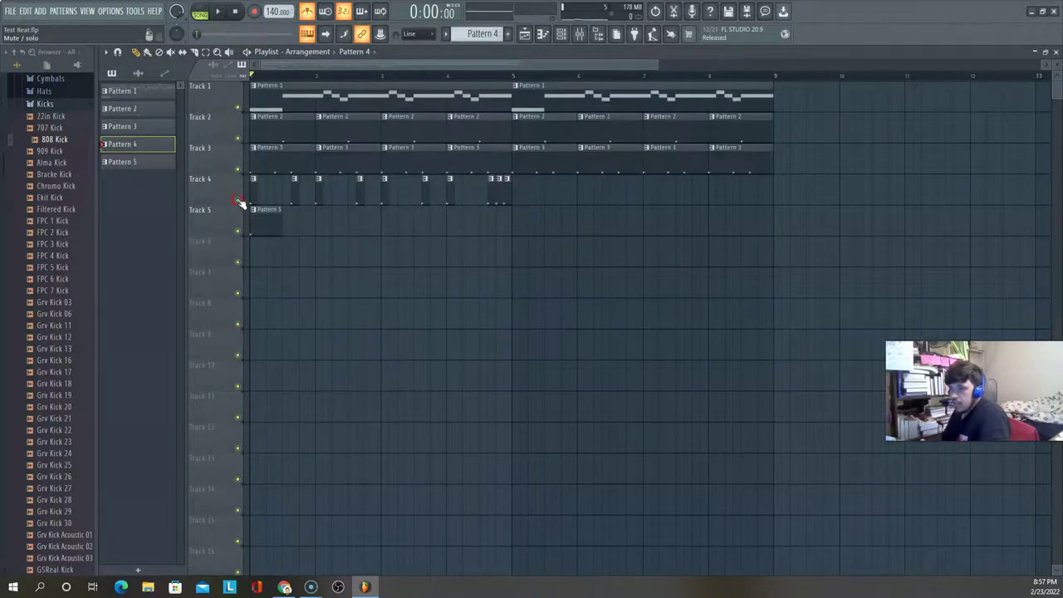
{"action": "left_click", "coordinate": [239, 201]}
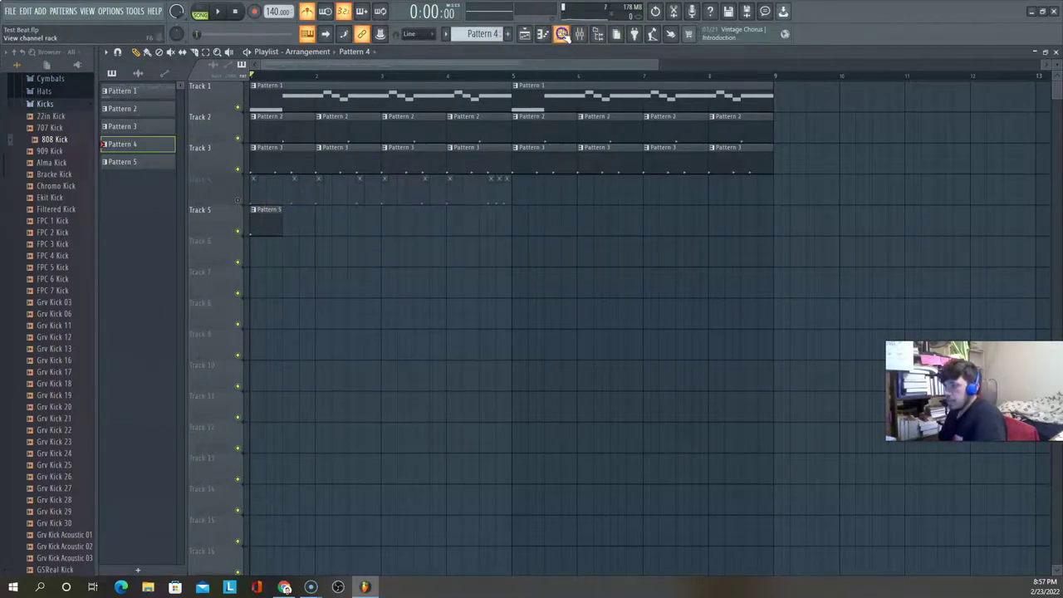
{"action": "left_click", "coordinate": [562, 34]}
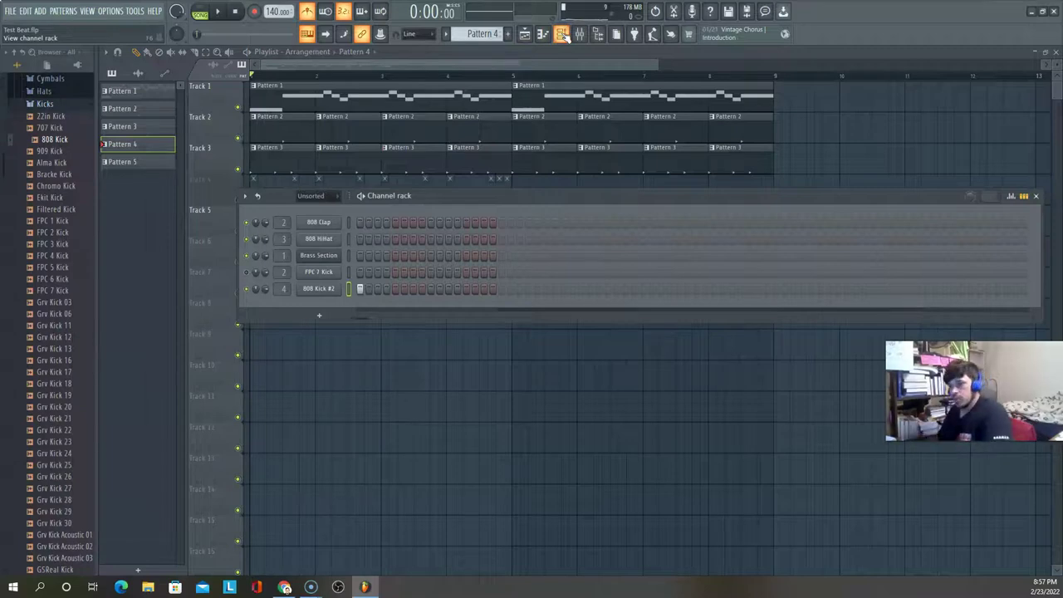
{"action": "key", "text": "space"}
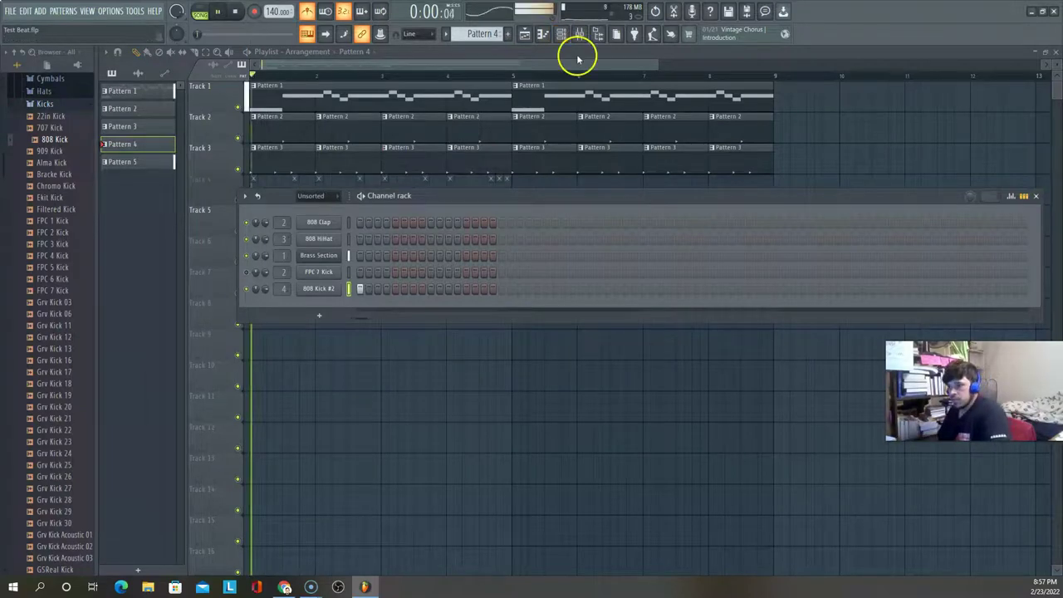
{"action": "left_click", "coordinate": [424, 289]}
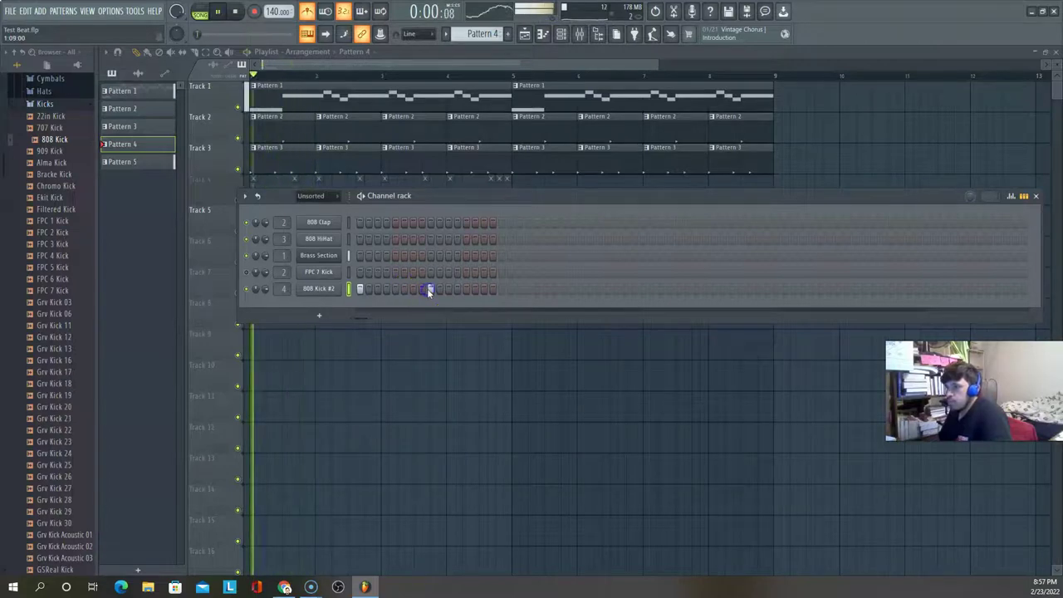
{"action": "key", "text": "space"}
{"action": "left_click", "coordinate": [428, 289]}
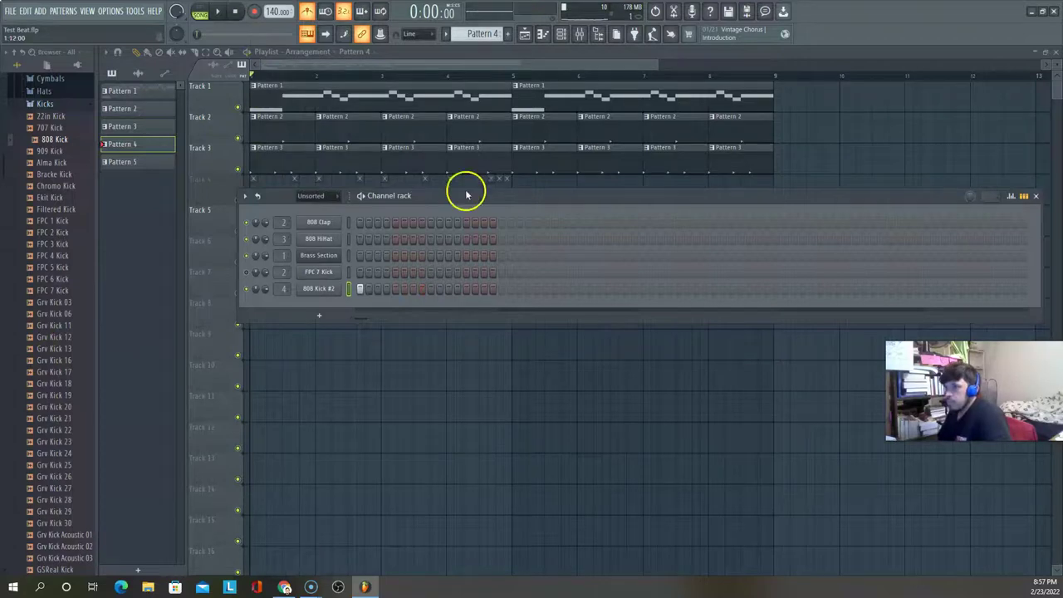
{"action": "key", "text": "F6"}
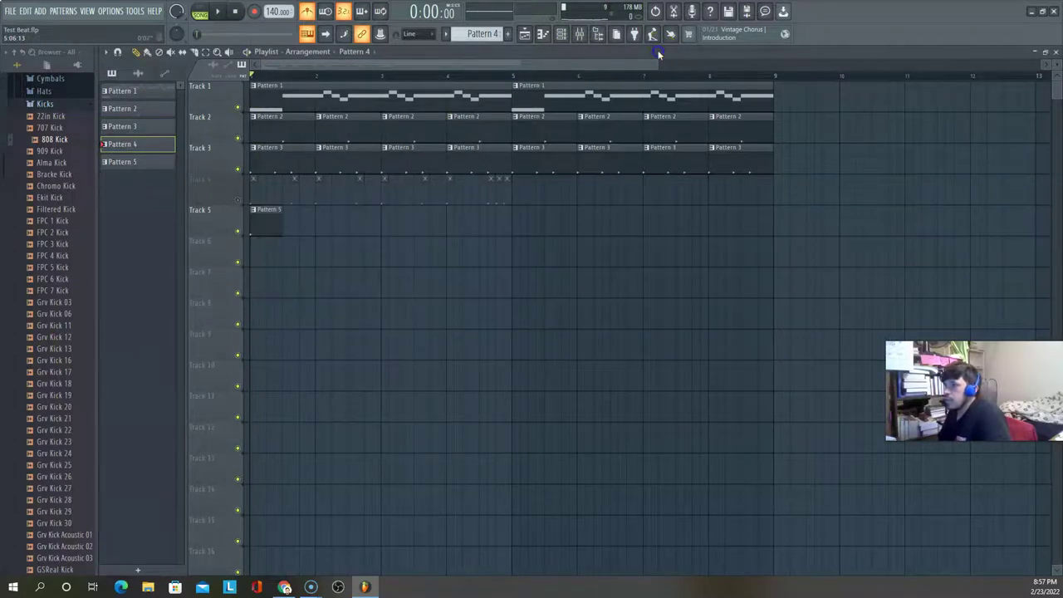
{"action": "left_click_drag", "start_coordinate": [280, 209], "coordinate": [306, 210]}
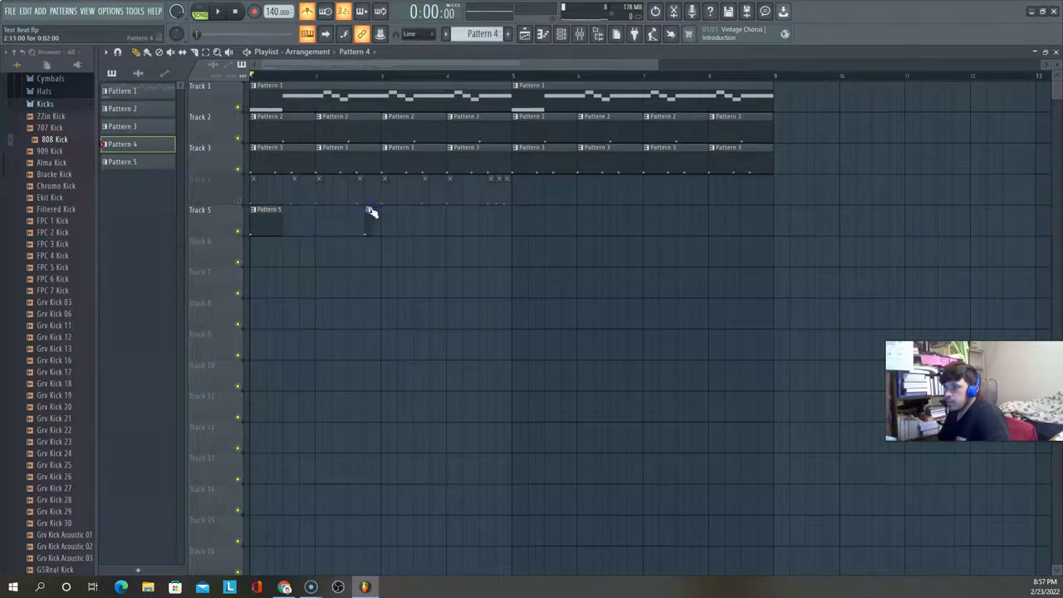
{"action": "left_click", "coordinate": [370, 222]}
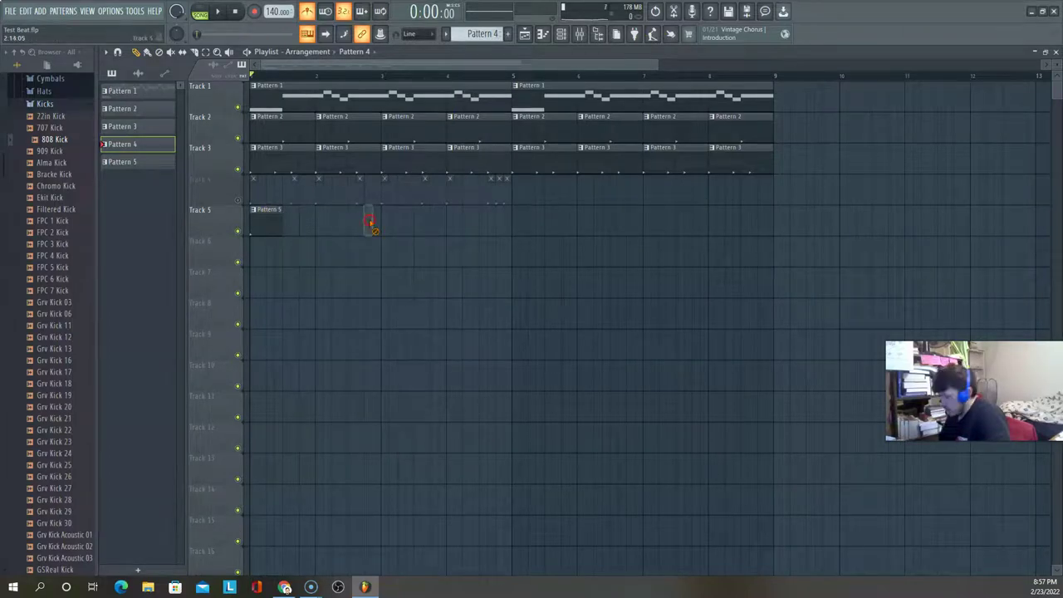
Pick Pattern 5 from its Track 5 clip and extend the clip to the end of bar 4
{"action": "left_click", "coordinate": [262, 221]}
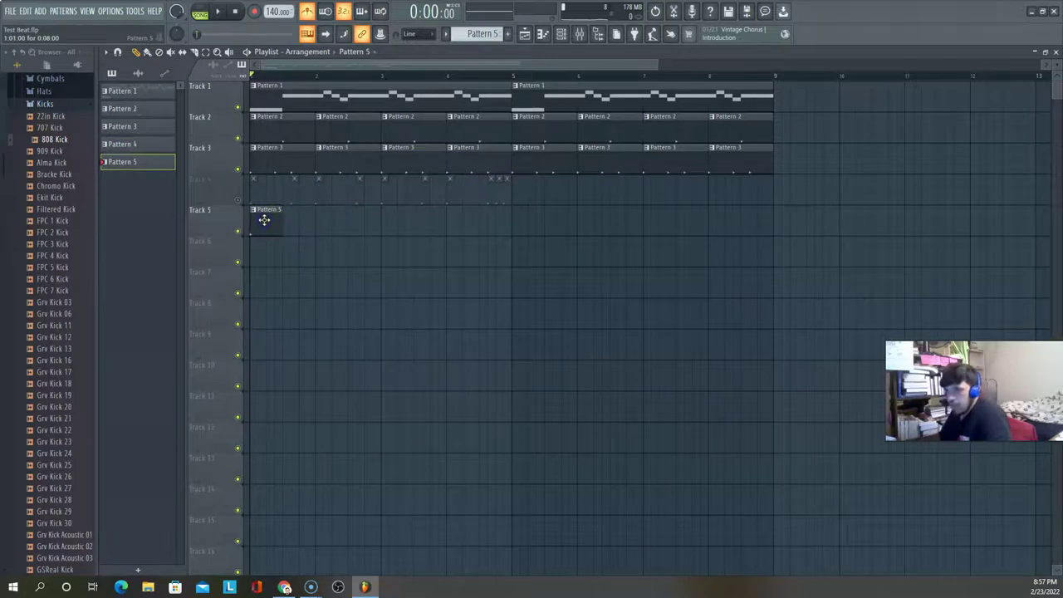
{"action": "left_click_drag", "start_coordinate": [282, 209], "coordinate": [407, 214]}
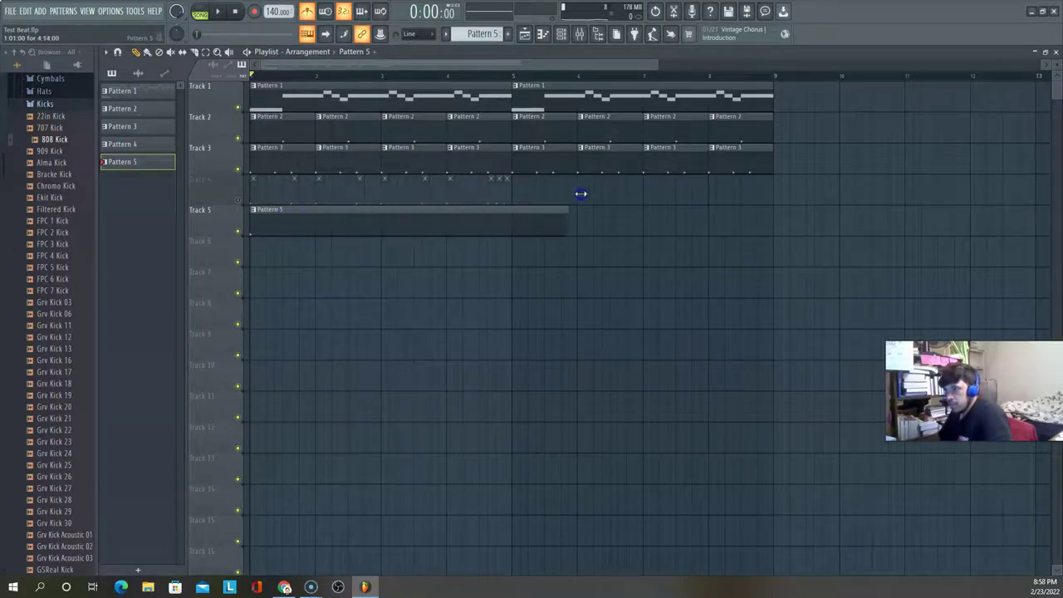
{"action": "left_click_drag", "start_coordinate": [688, 223], "coordinate": [550, 210]}
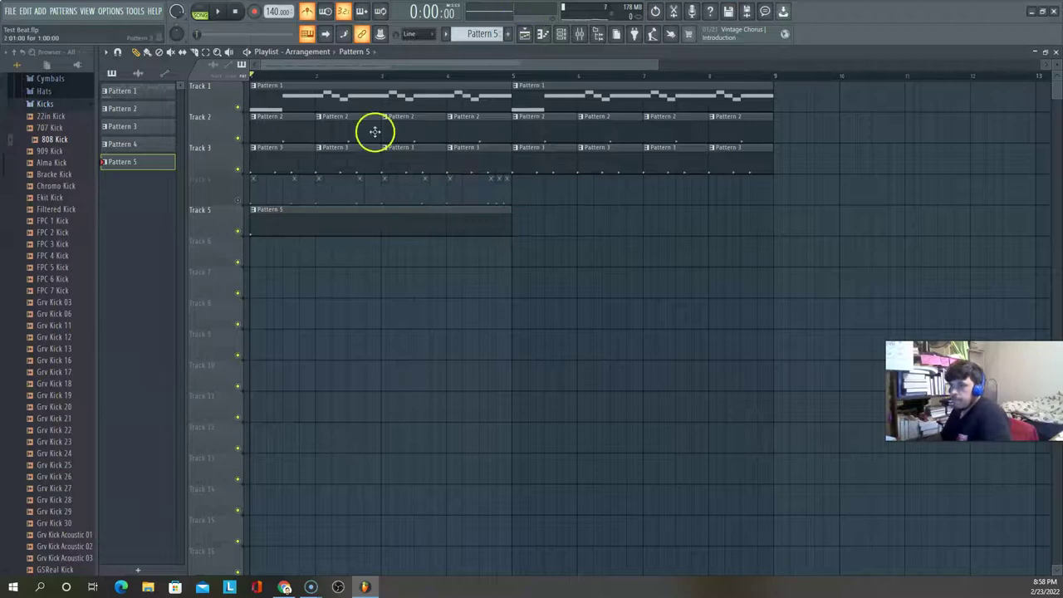
Add an 808 Kick #2 hit on step 11 of Pattern 5 in the channel rack, playing the song to check its timing
{"action": "left_click", "coordinate": [562, 33]}
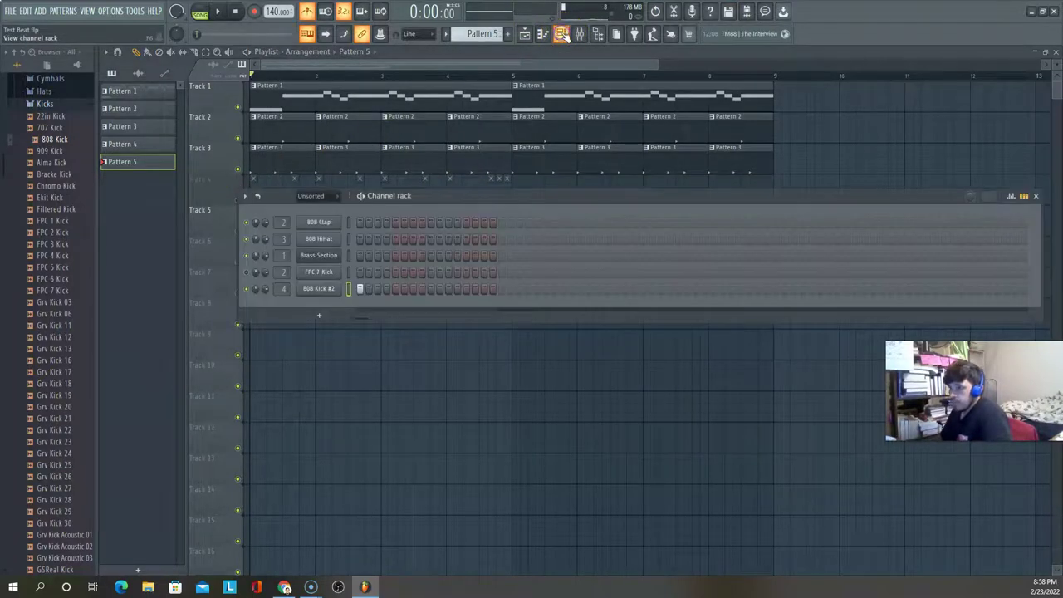
{"action": "key", "text": "space"}
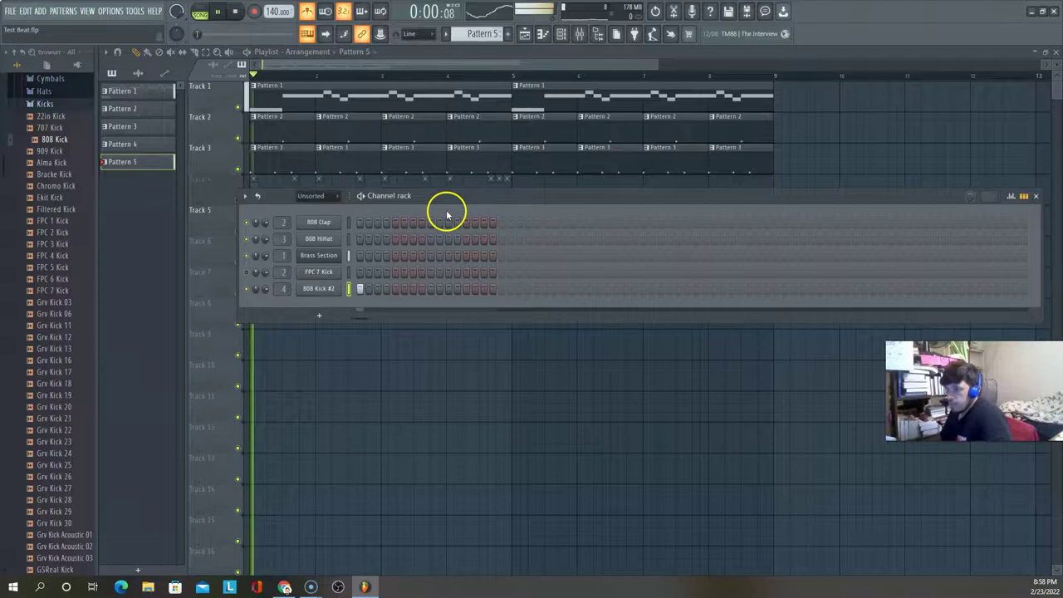
{"action": "left_click", "coordinate": [431, 289]}
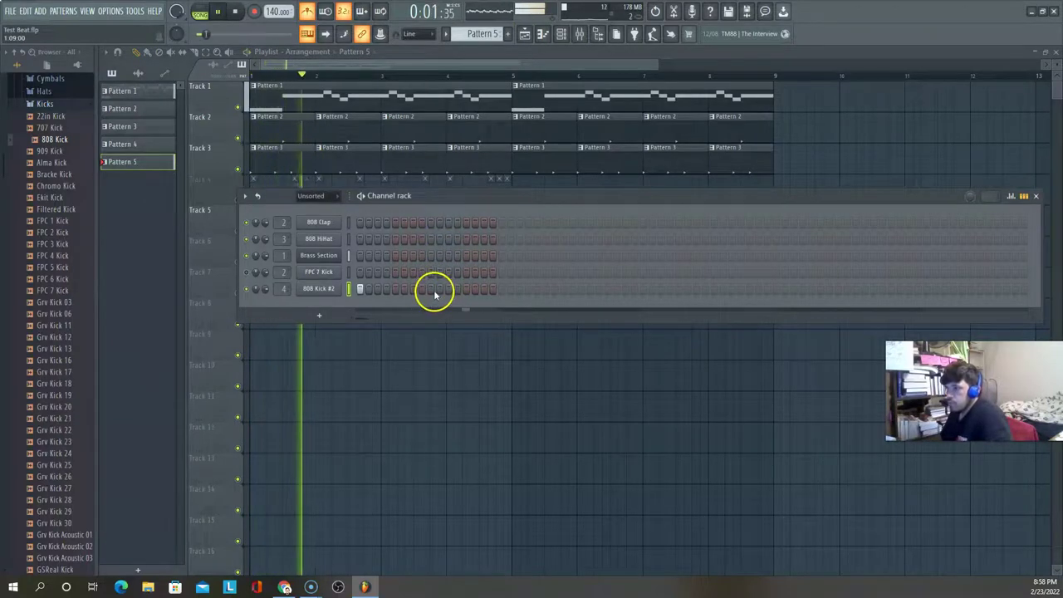
{"action": "key", "text": "space"}
{"action": "left_click", "coordinate": [450, 289]}
{"action": "key", "text": "space"}
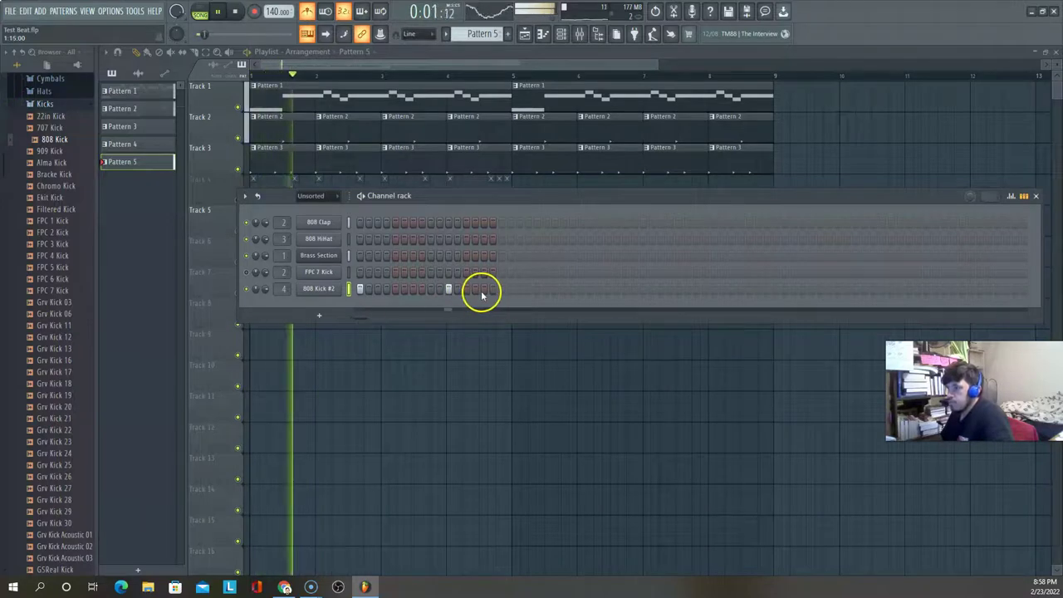
{"action": "key", "text": "space"}
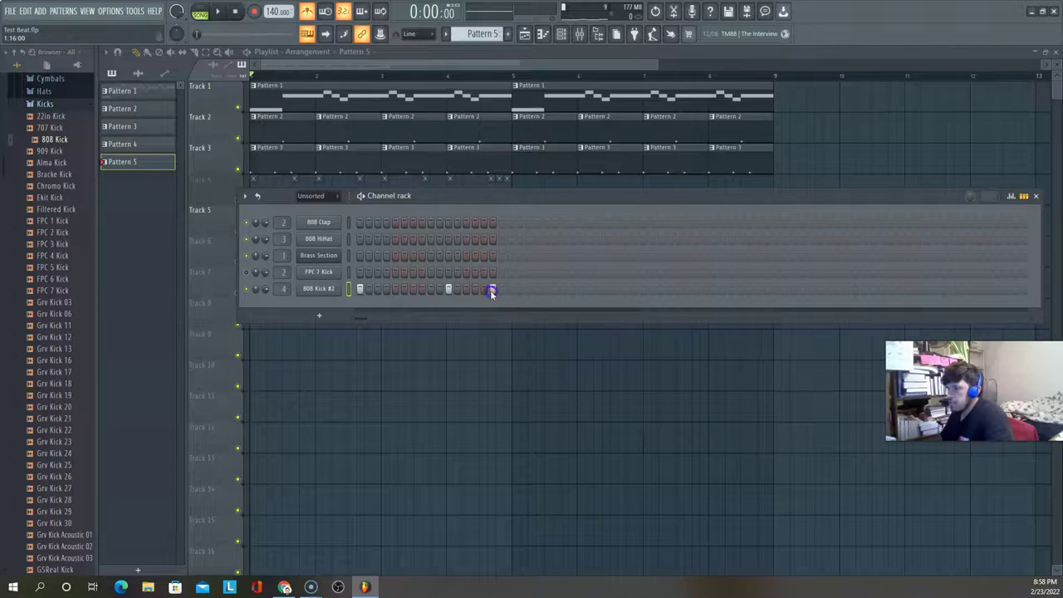
Try a kick on step 16, then place it at 2:01:00 instead and replay the song
{"action": "left_click", "coordinate": [492, 290]}
{"action": "key", "text": "space"}
{"action": "key", "text": "space"}
{"action": "left_click", "coordinate": [492, 290]}
{"action": "left_click", "coordinate": [503, 290]}
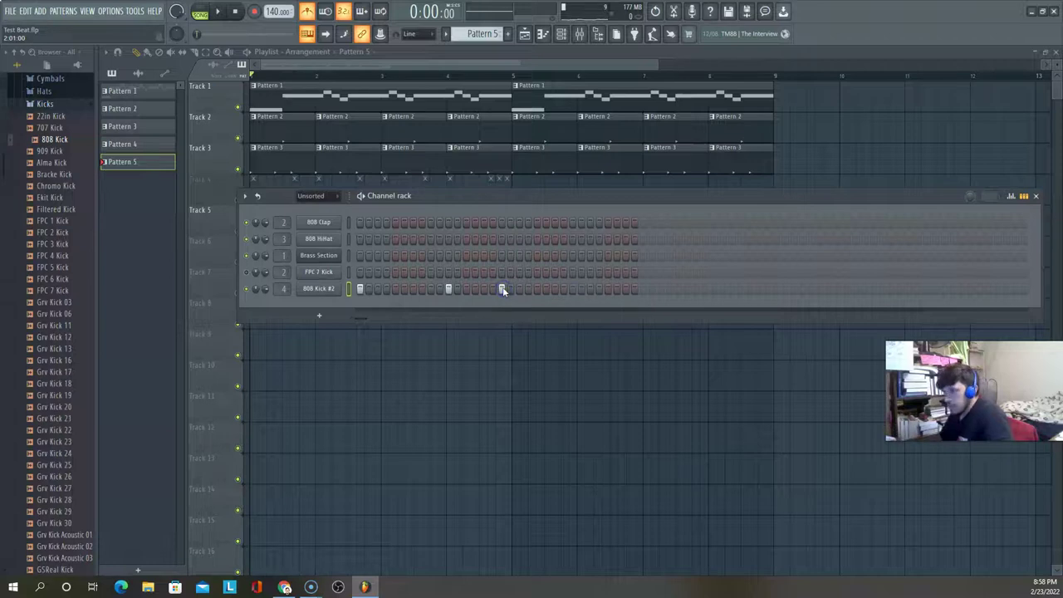
{"action": "key", "text": "space"}
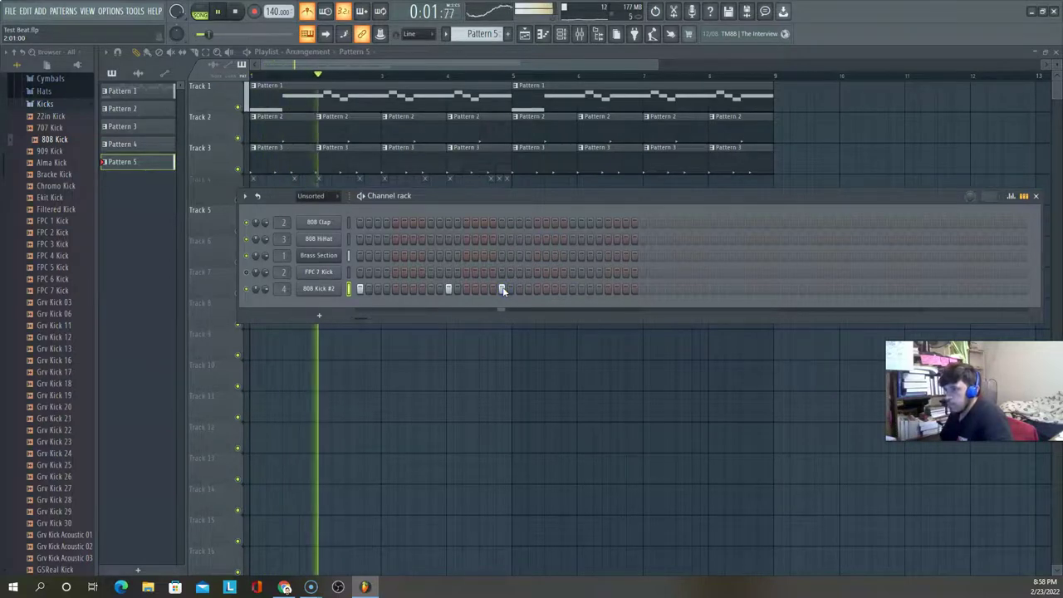
{"action": "key", "text": "space"}
Add 808 Kick #2 hits at 2:11:00 and 3:01:00 in Pattern 5, checking them against the song
{"action": "key", "text": "space"}
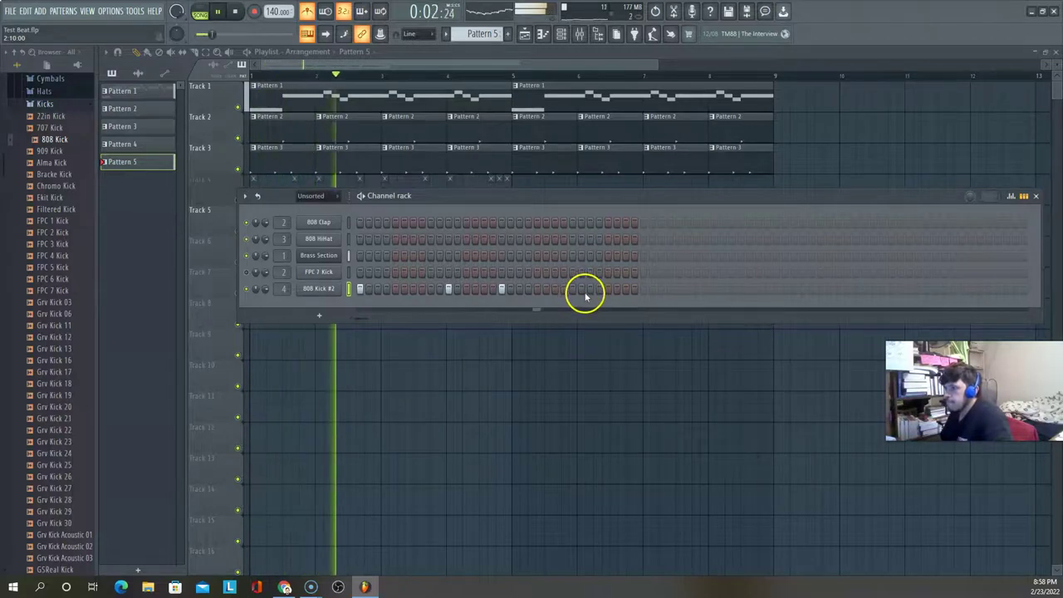
{"action": "left_click", "coordinate": [584, 291]}
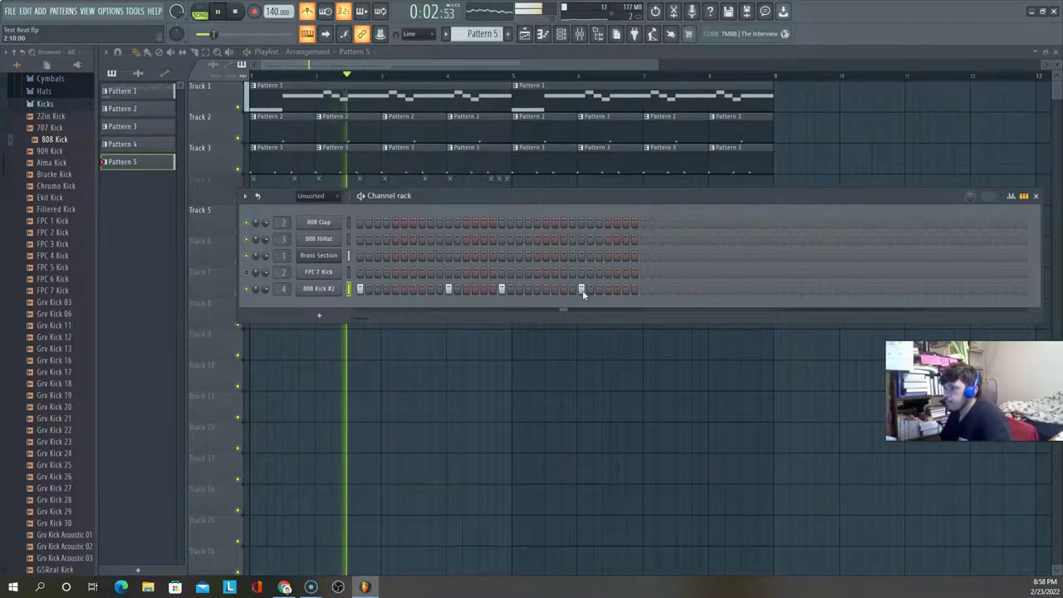
{"action": "left_click", "coordinate": [583, 290]}
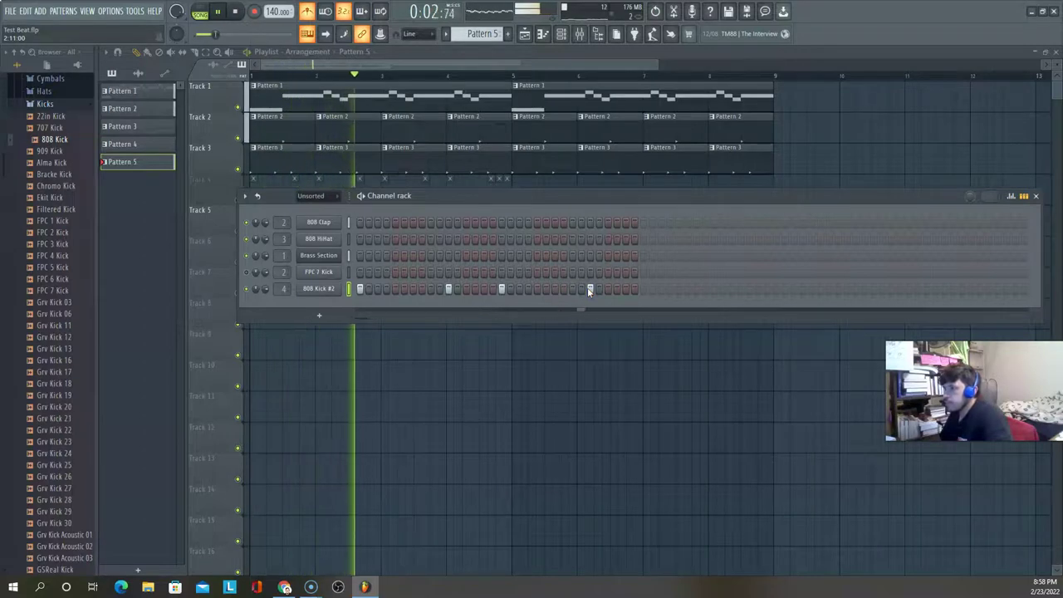
{"action": "key", "text": "space"}
{"action": "left_click", "coordinate": [512, 288]}
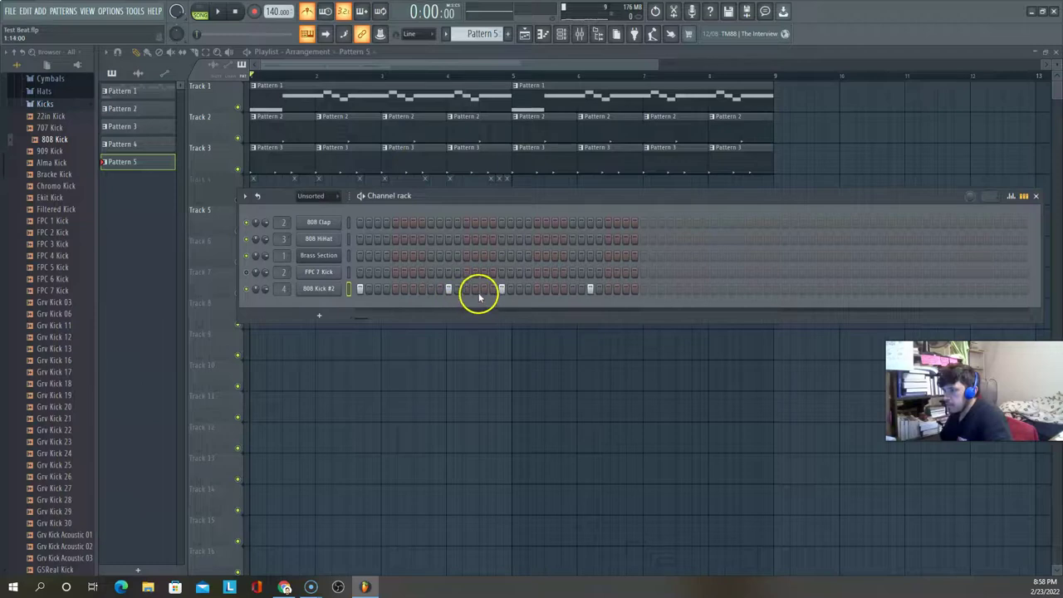
{"action": "left_click", "coordinate": [644, 291]}
{"action": "key", "text": "space"}
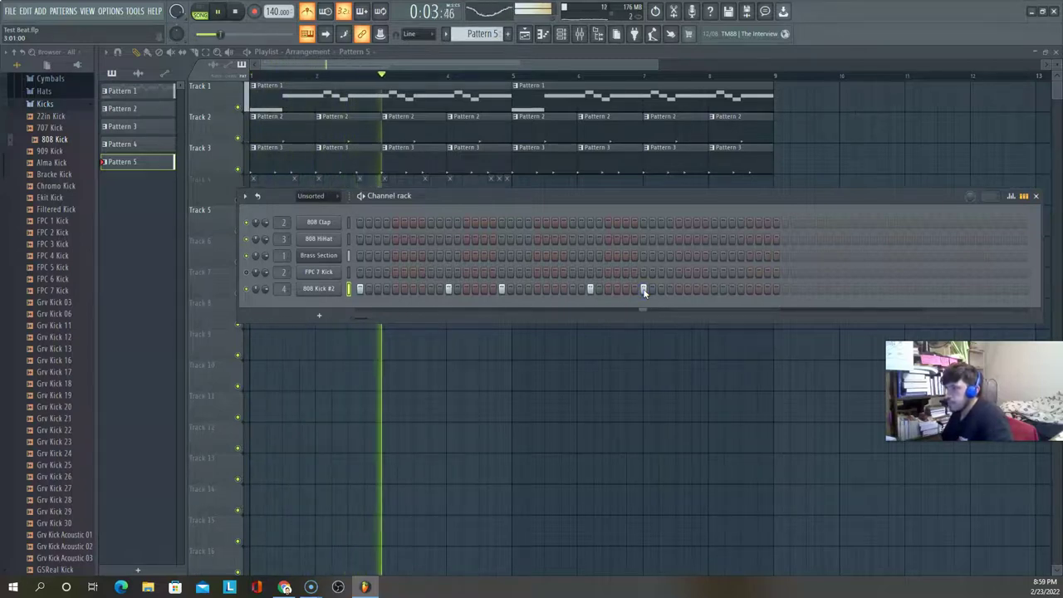
{"action": "key", "text": "space"}
Add 808 Kick #2 hits at 3:11:00 and 4:01:00 in Pattern 5 while listening to the song
{"action": "left_click", "coordinate": [684, 290]}
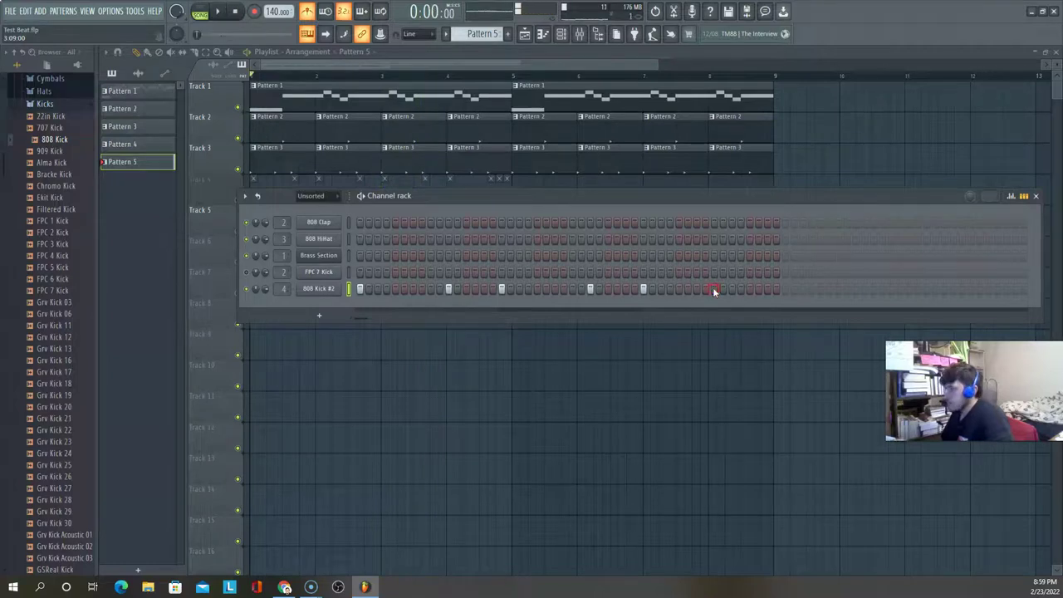
{"action": "left_click", "coordinate": [739, 291]}
{"action": "key", "text": "space"}
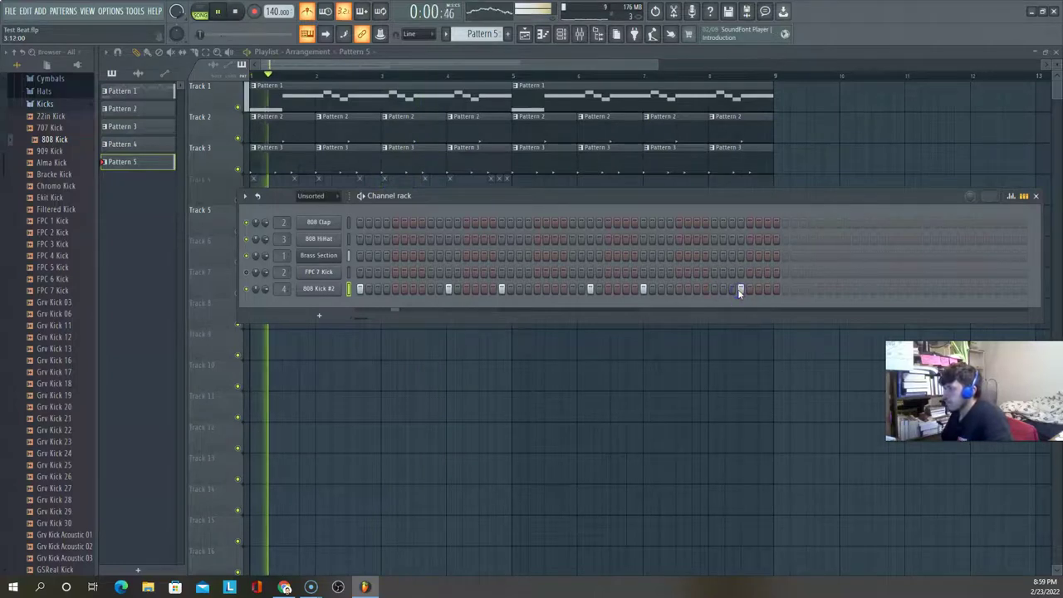
{"action": "left_click", "coordinate": [735, 290]}
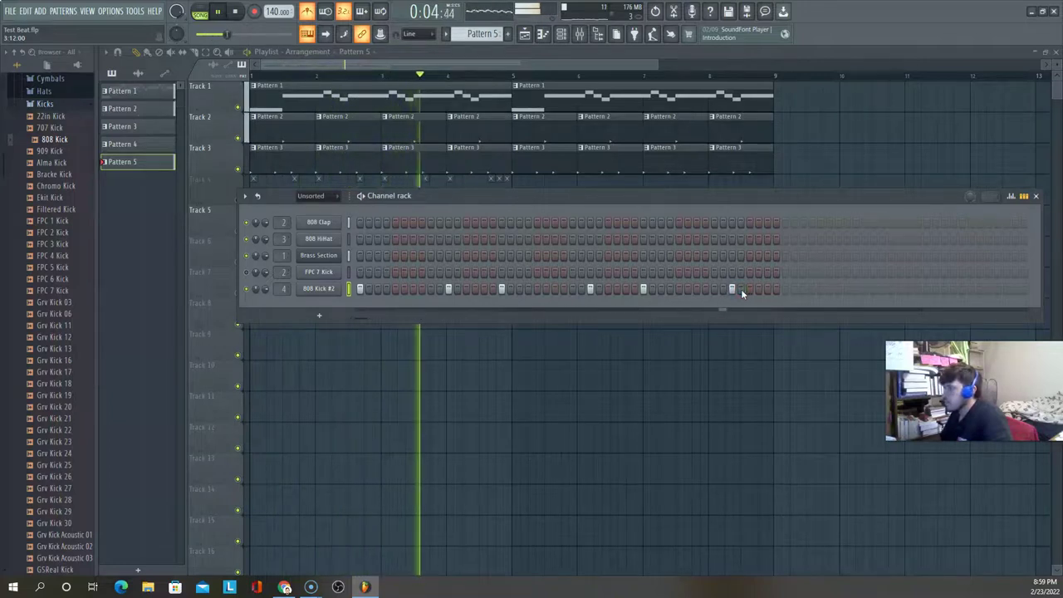
{"action": "left_click", "coordinate": [742, 291]}
{"action": "left_click", "coordinate": [783, 289]}
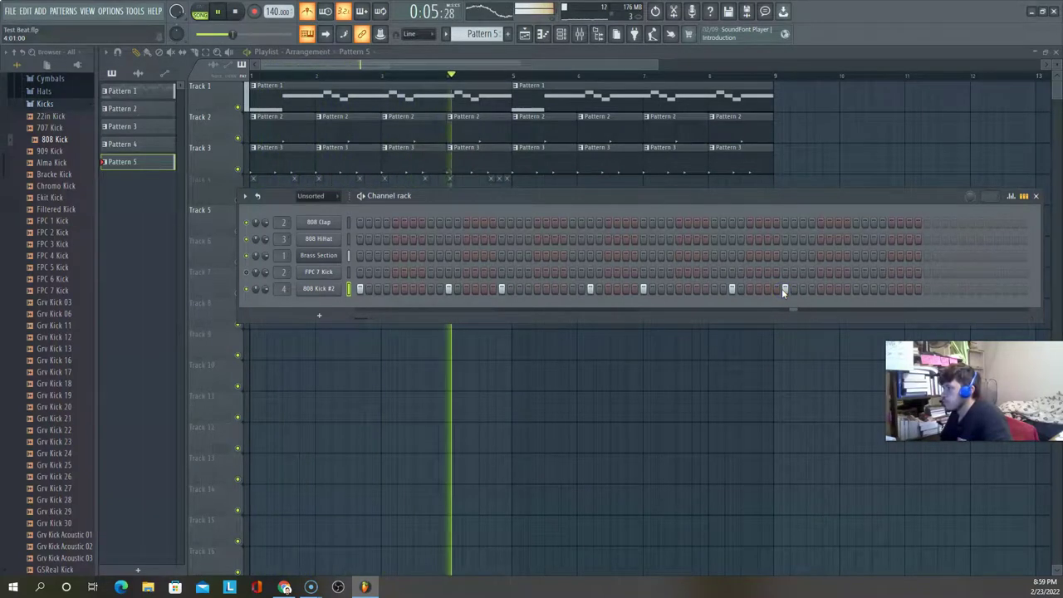
Build a kick fill in bar 4 with 808 Kick #2 hits from 4:09:00 to 4:12:00 while playing the song
{"action": "key", "text": "space"}
{"action": "left_click", "coordinate": [820, 301]}
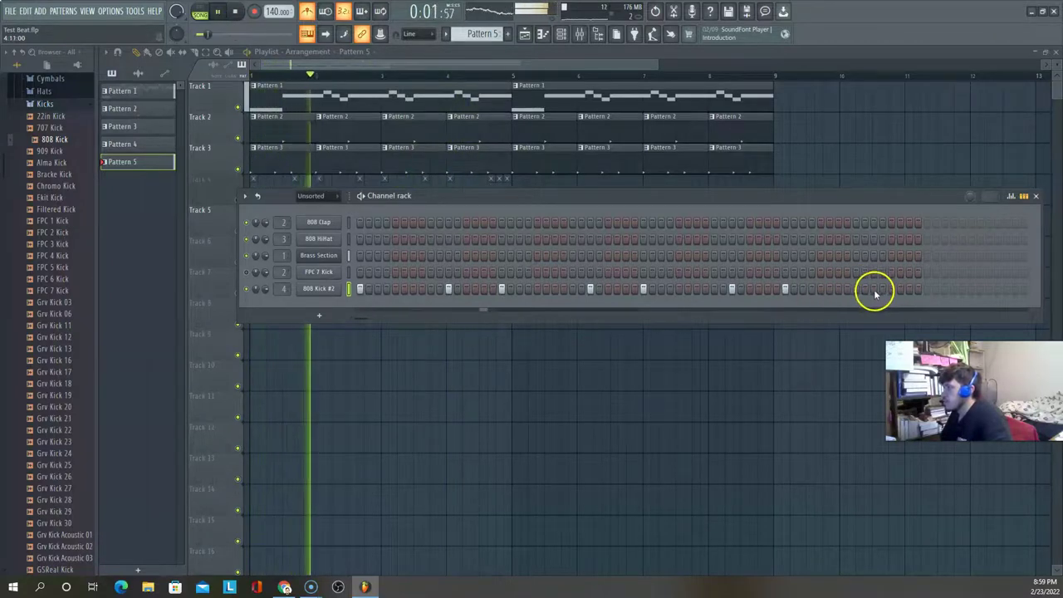
{"action": "left_click", "coordinate": [872, 291]}
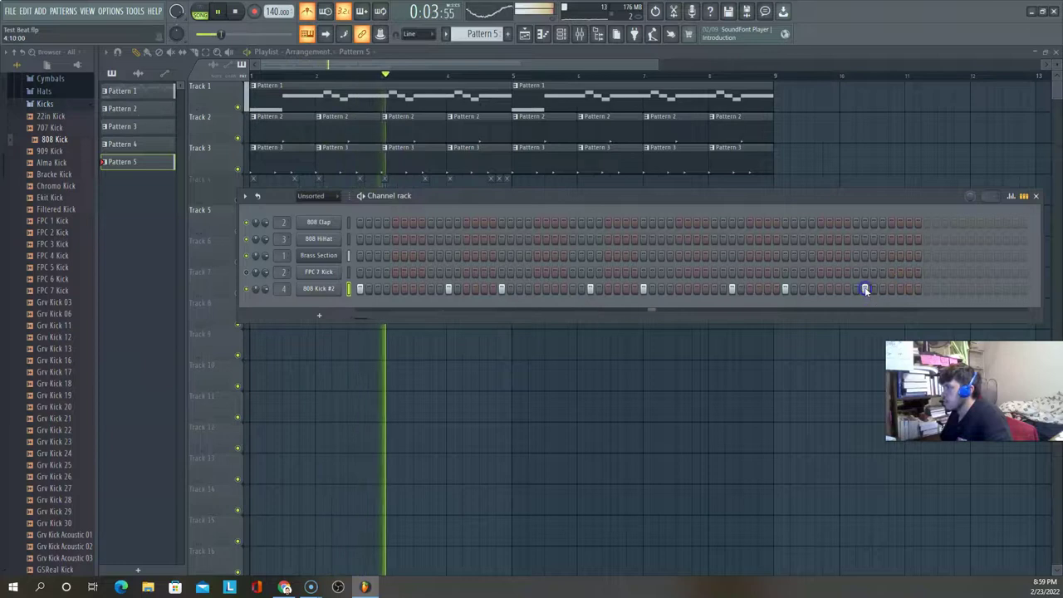
{"action": "left_click", "coordinate": [874, 290]}
{"action": "left_click", "coordinate": [882, 289]}
{"action": "key", "text": "space"}
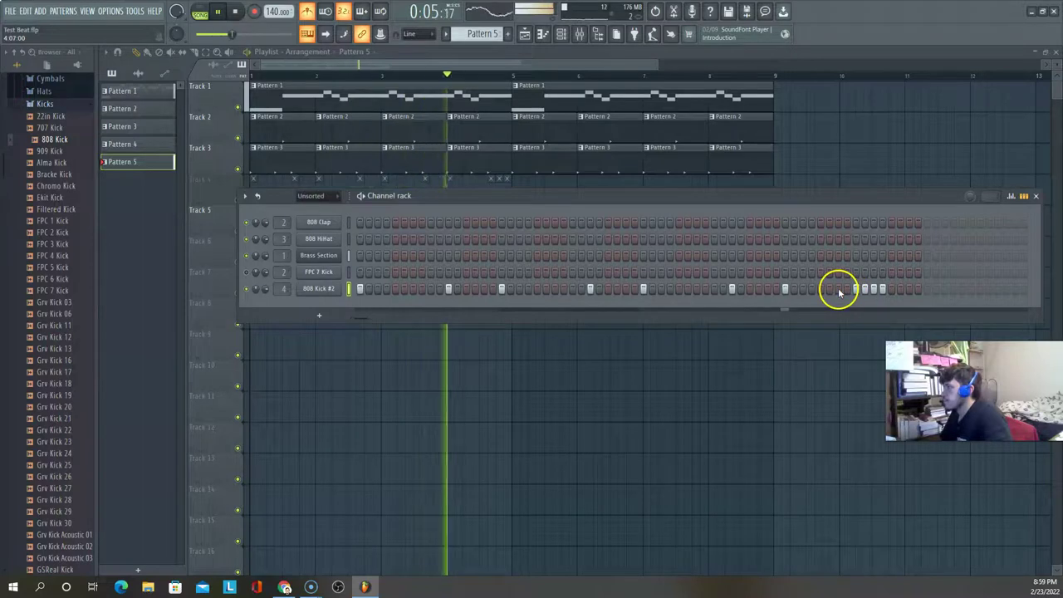
Remove the 808 Kick #2 hit at 4:12:00 and try extra fill hits at 4:08:00 and 4:06:00 while replaying the song
{"action": "key", "text": "space"}
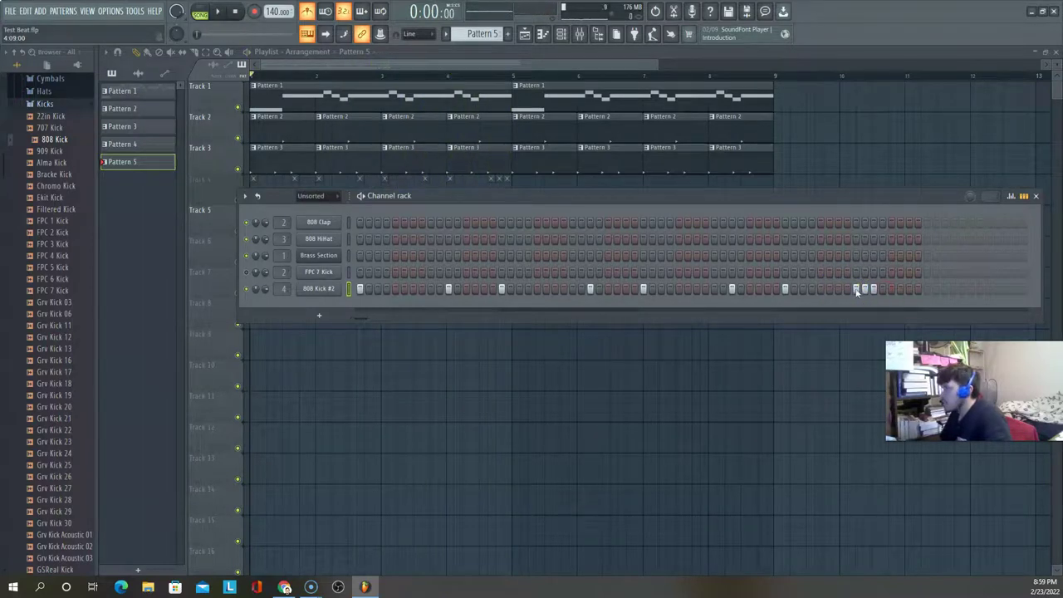
{"action": "left_click", "coordinate": [846, 288]}
{"action": "key", "text": "space"}
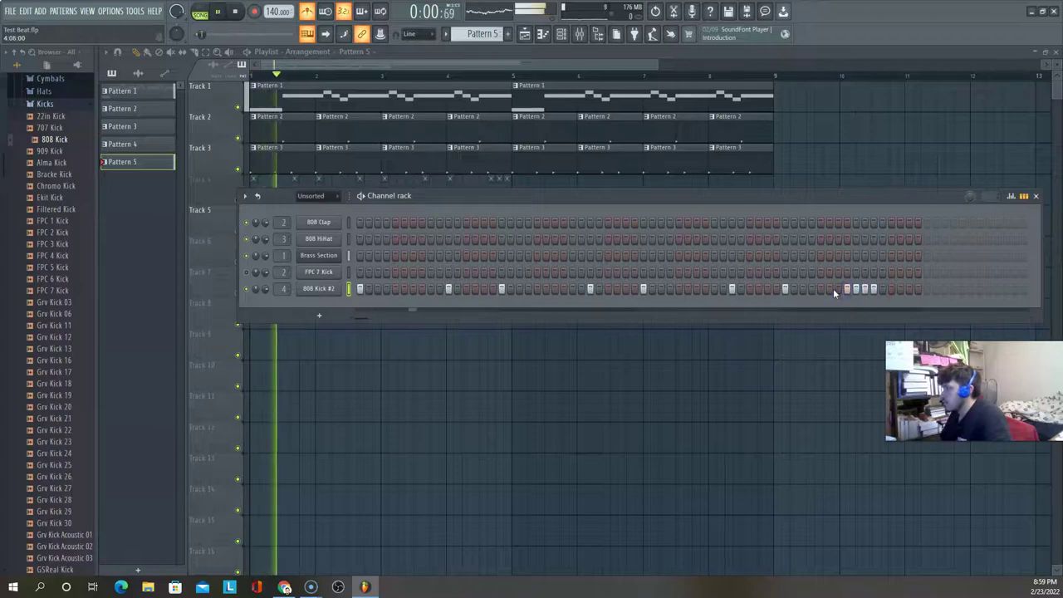
{"action": "left_click", "coordinate": [829, 291]}
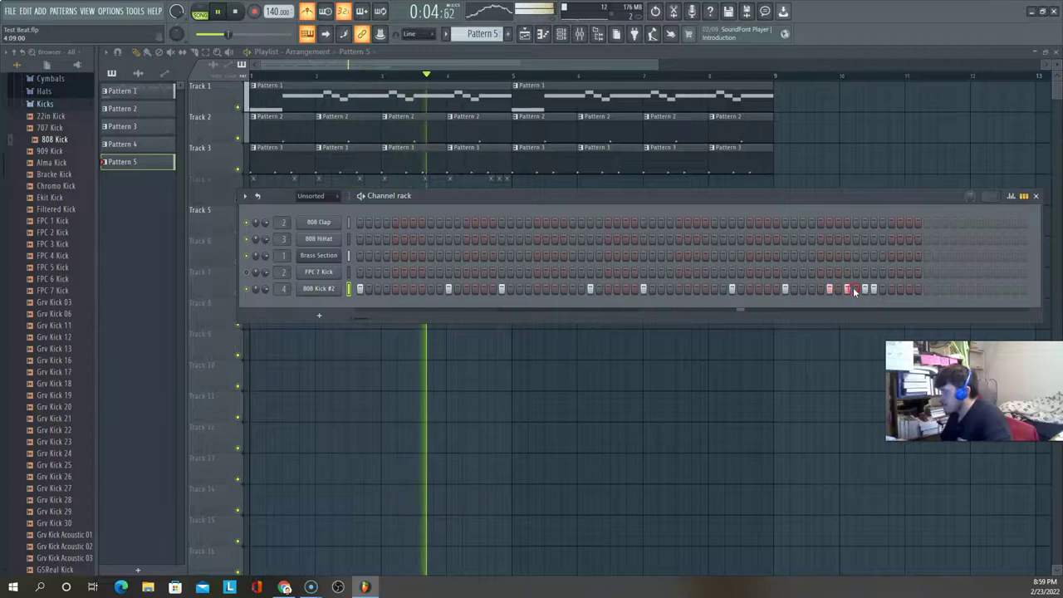
{"action": "left_click", "coordinate": [895, 291]}
{"action": "key", "text": "space"}
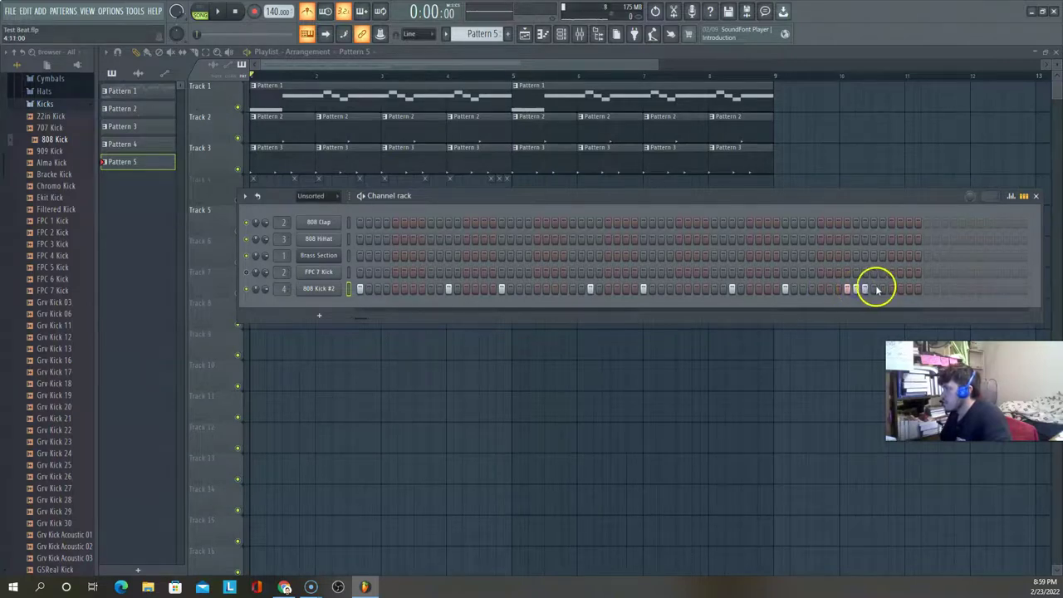
{"action": "key", "text": "space"}
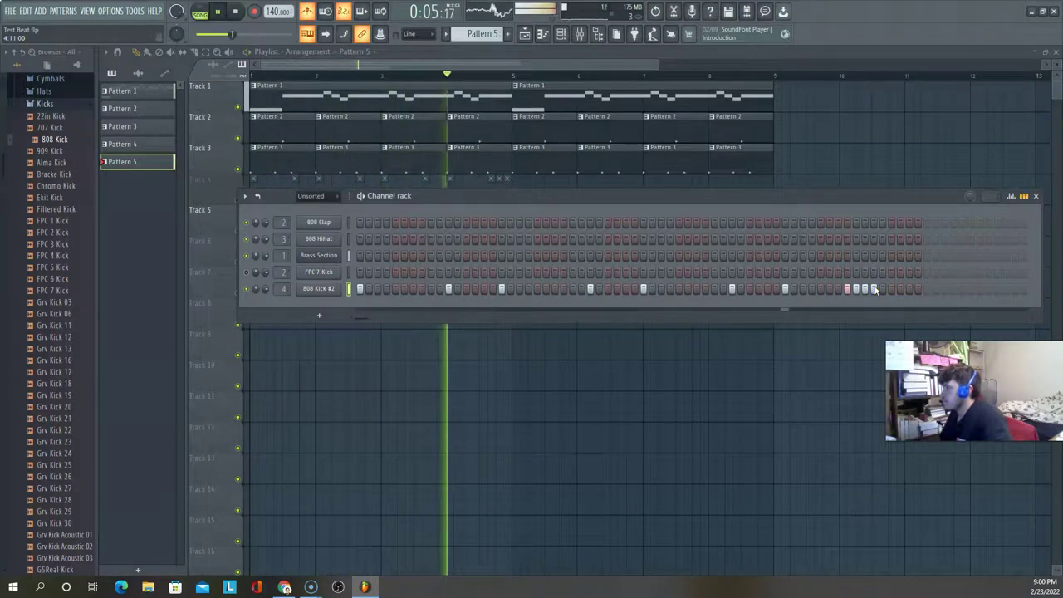
{"action": "key", "text": "space"}
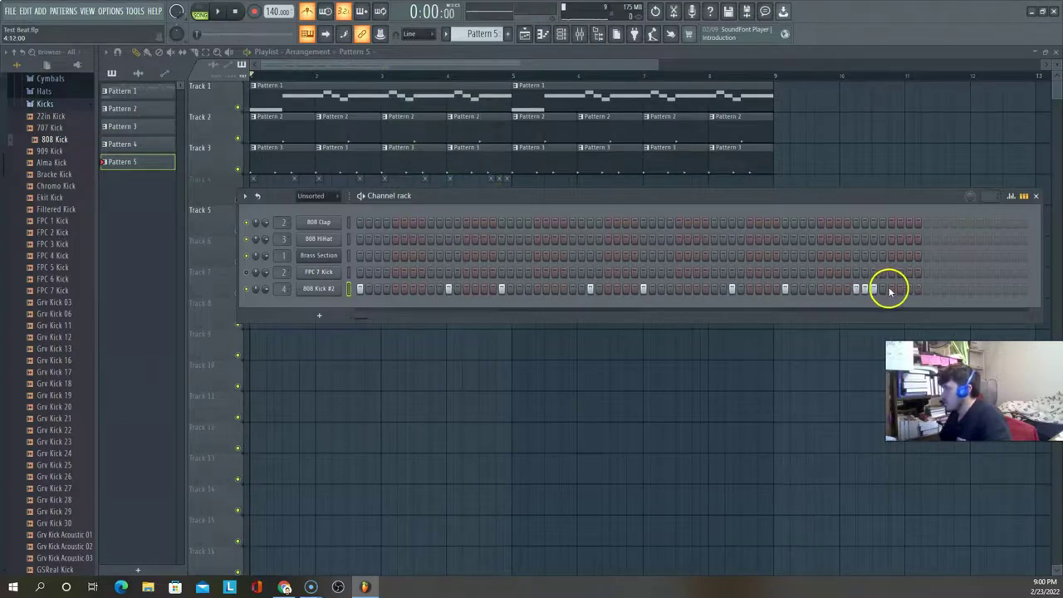
Try fill-ending 808 Kick #2 hits at 4:14:00 and 4:16:00, and place them at 4:13:00 and 4:15:00 instead, checking by playback
{"action": "key", "text": "space"}
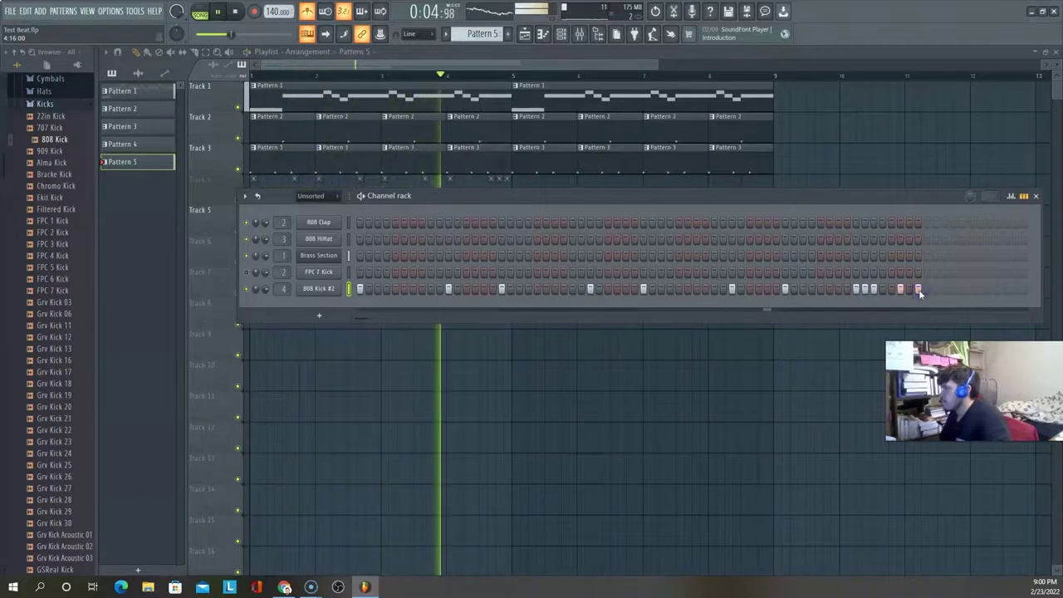
{"action": "key", "text": "space"}
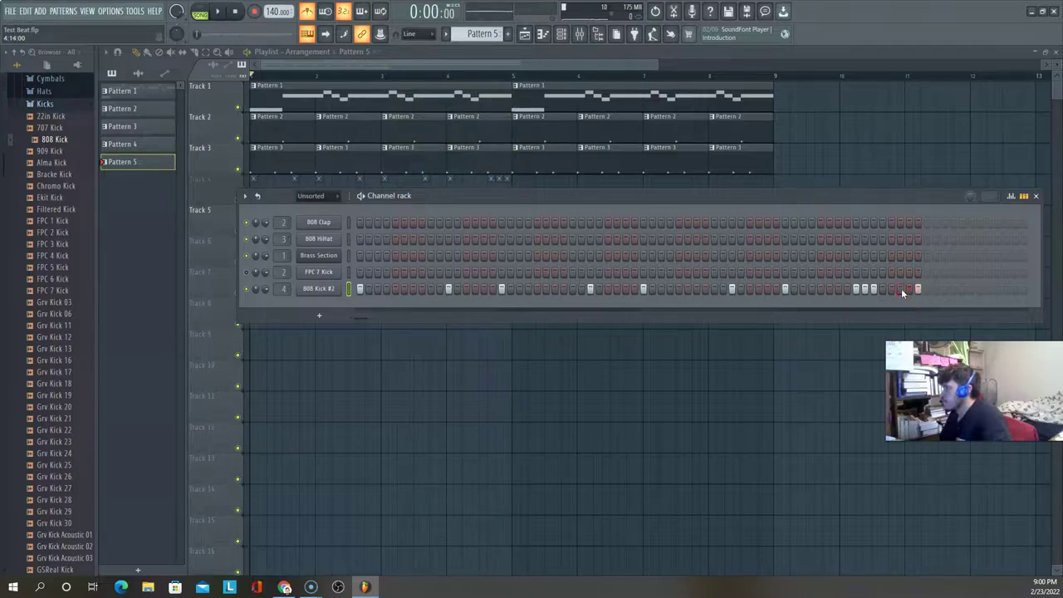
{"action": "left_click", "coordinate": [916, 289]}
{"action": "left_click", "coordinate": [909, 290]}
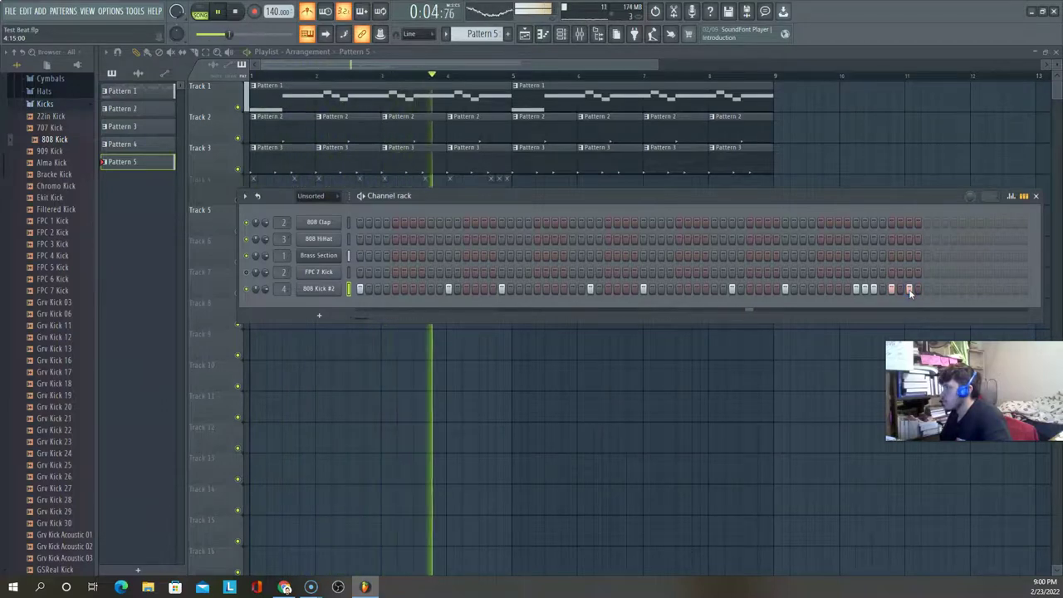
{"action": "key", "text": "space"}
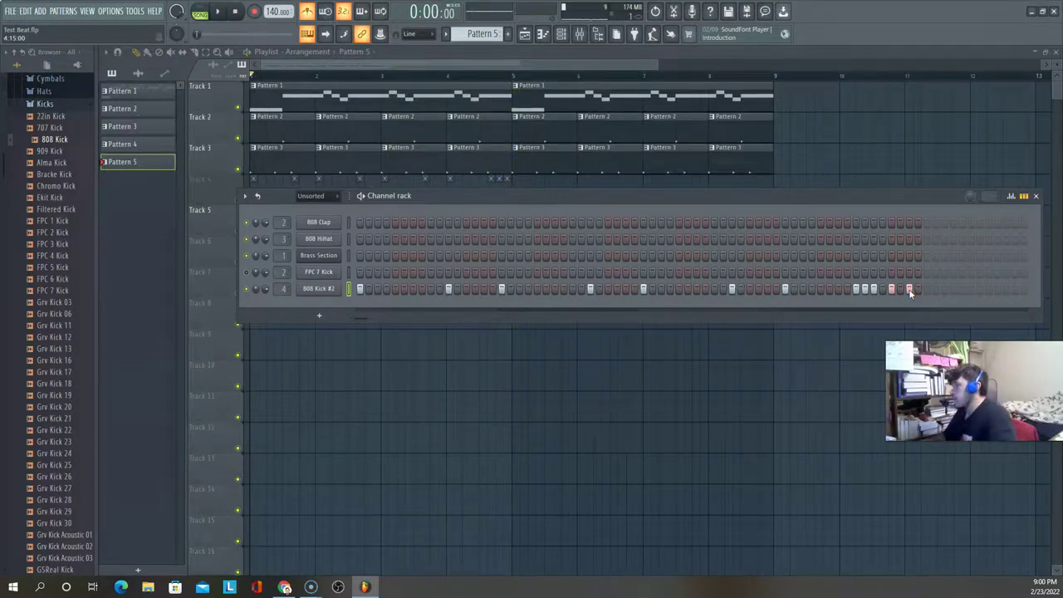
Open the 808 Kick #2 notes of Pattern 5 in the piano roll
{"action": "left_click", "coordinate": [318, 289]}
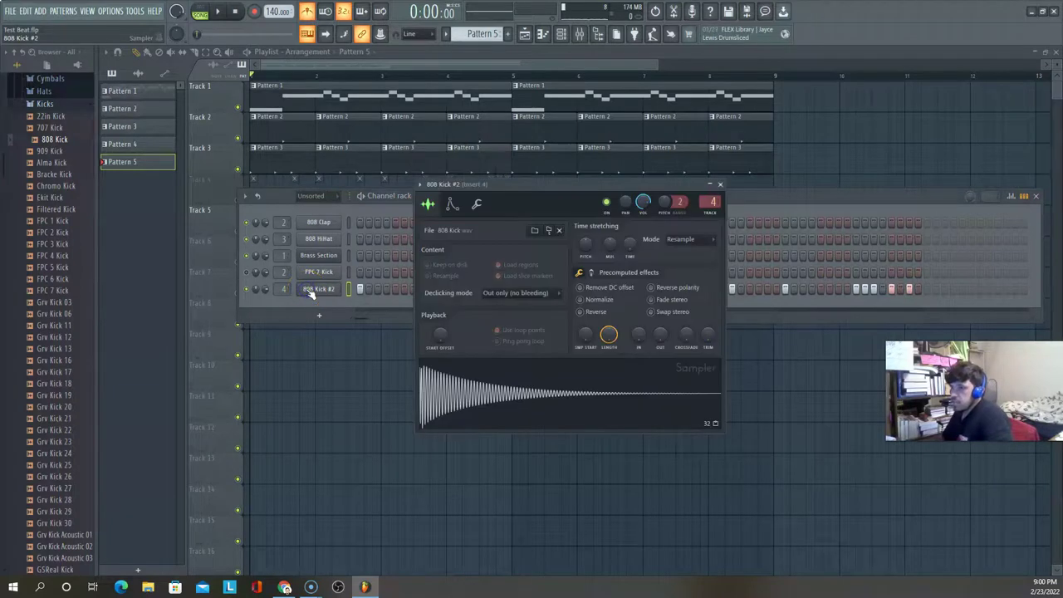
{"action": "left_click", "coordinate": [311, 291]}
{"action": "right_click", "coordinate": [309, 291]}
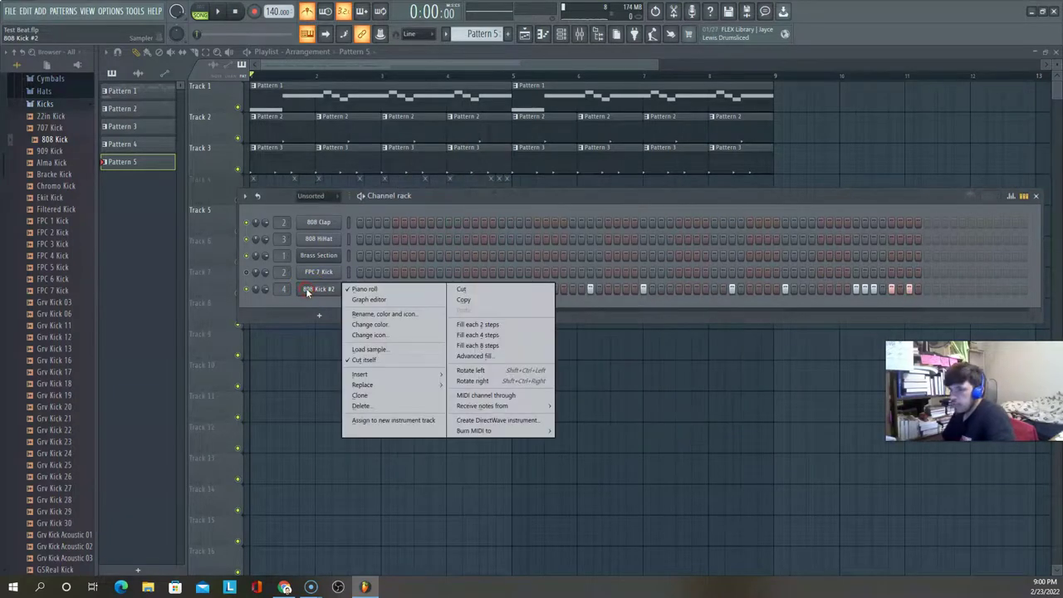
{"action": "left_click", "coordinate": [374, 290]}
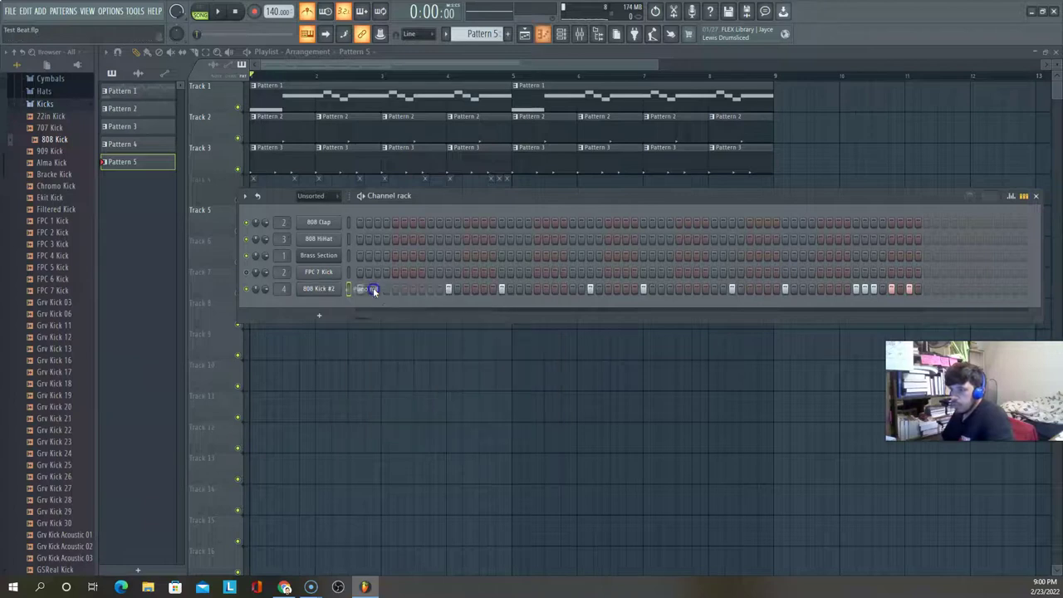
{"action": "right_click", "coordinate": [327, 291]}
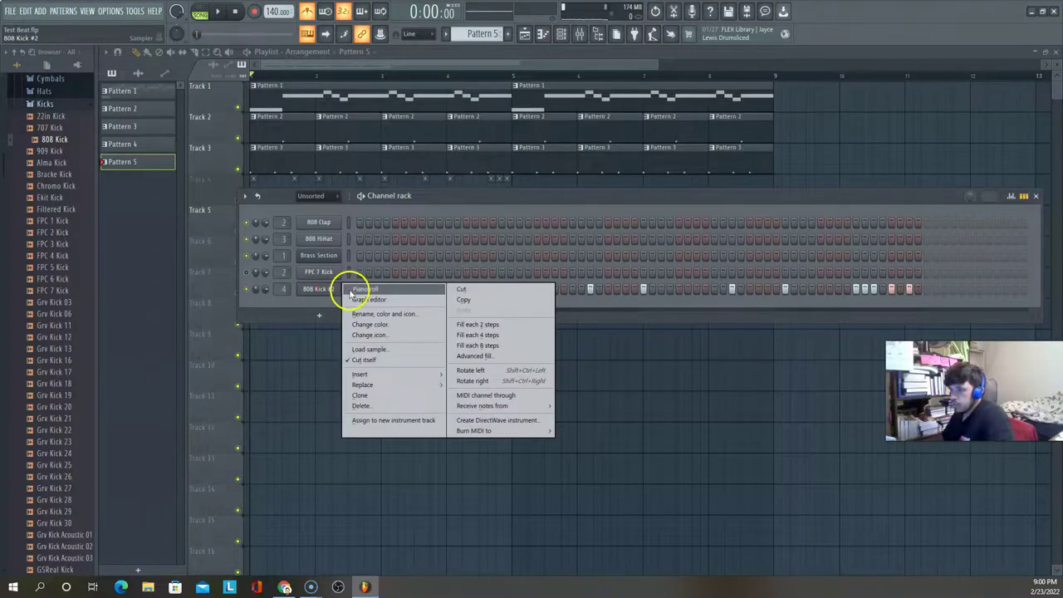
{"action": "left_click", "coordinate": [364, 290]}
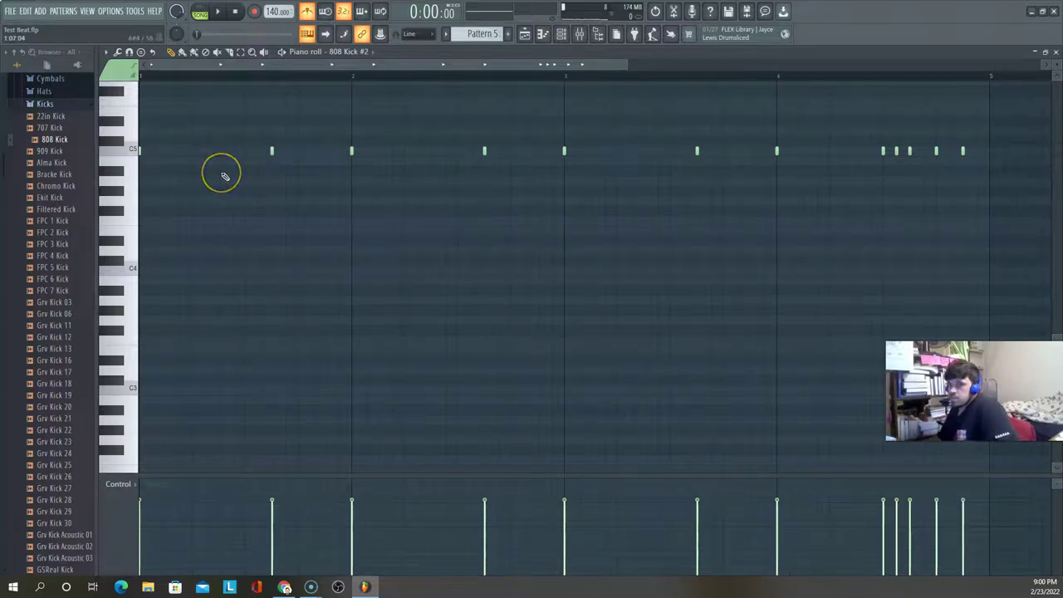
Lower the kick notes at 4:09:00 to A4 and 4:10:00 to A#4, and extend the 4:01:00 note to about one step
{"action": "key", "text": "space"}
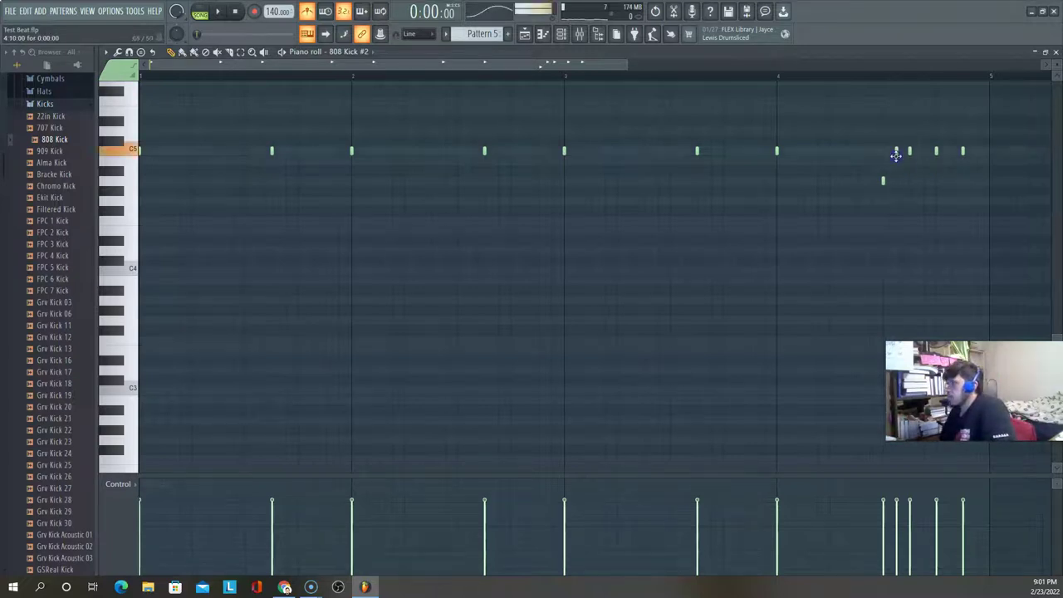
{"action": "key", "text": "space"}
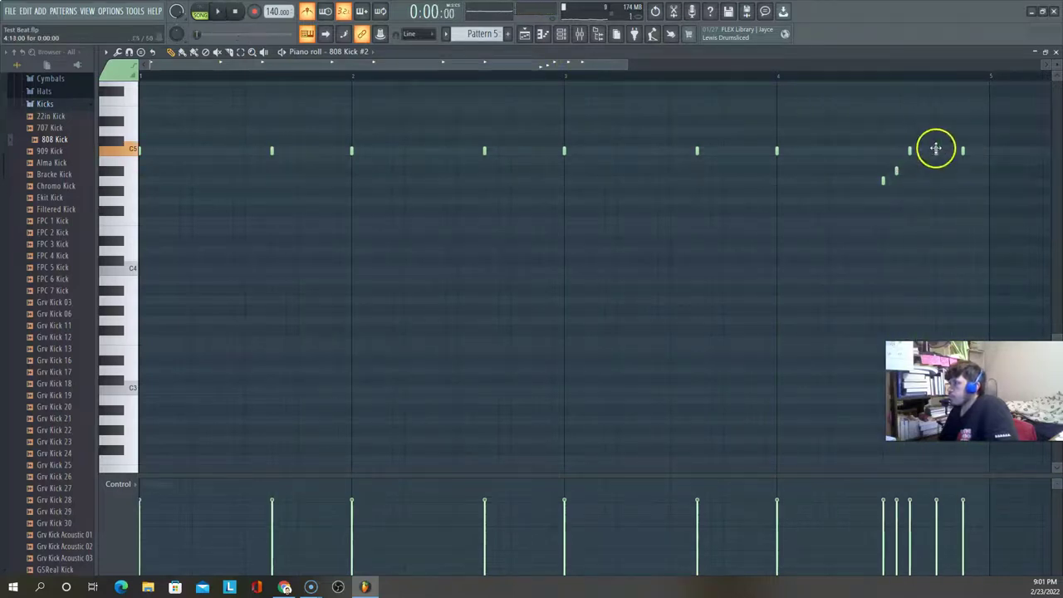
{"action": "key", "text": "space"}
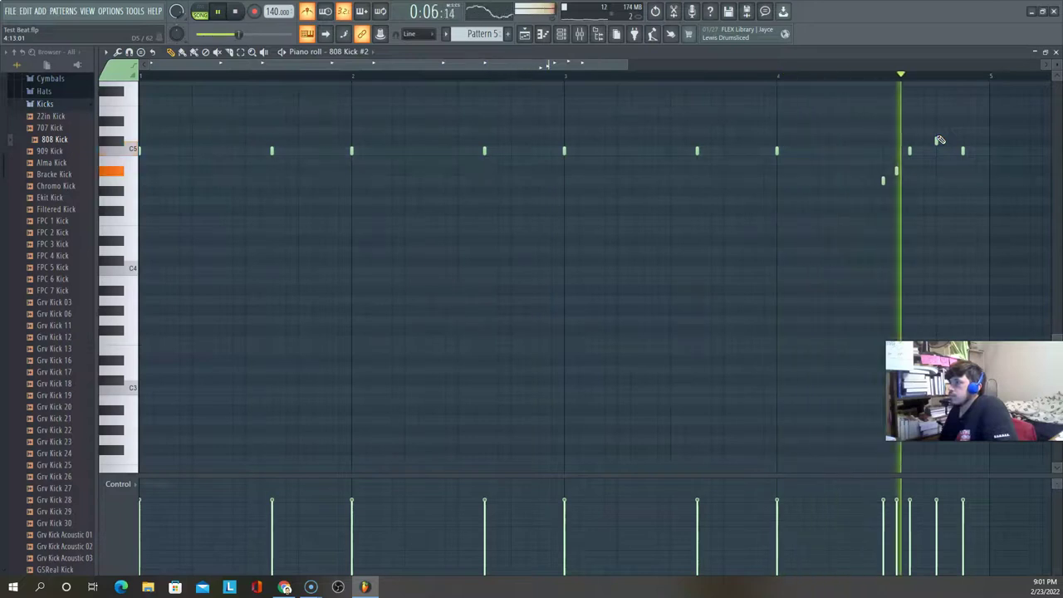
{"action": "key", "text": "space"}
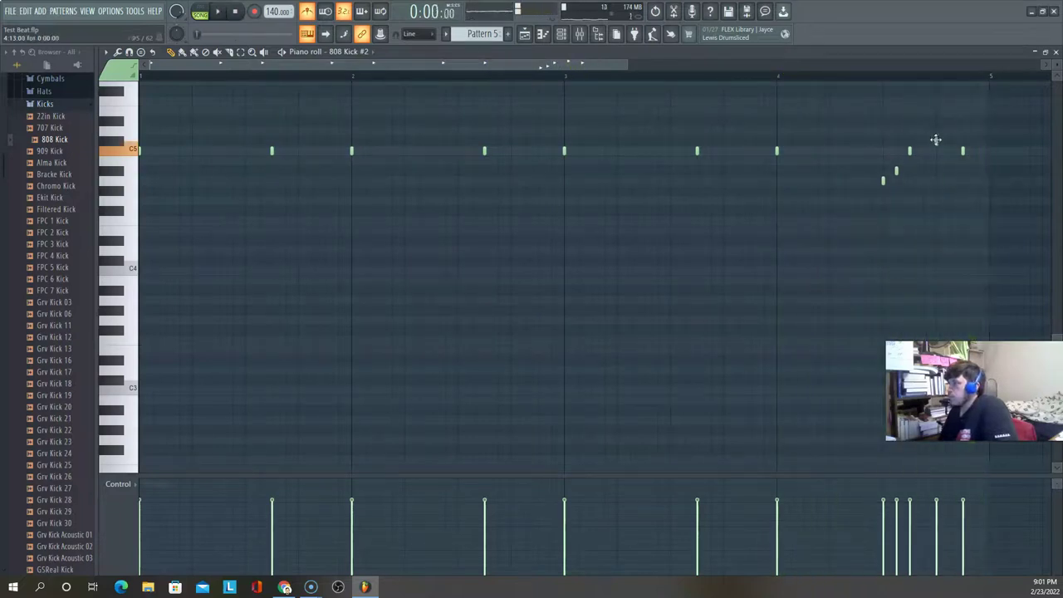
{"action": "left_click", "coordinate": [936, 149]}
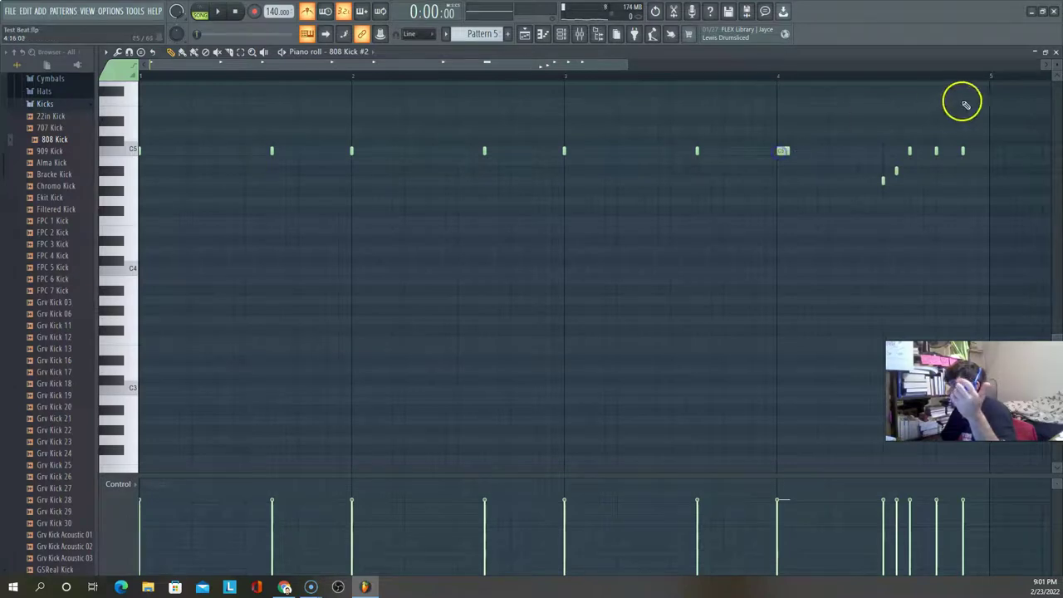
Return to the playlist and place a second Pattern 5 clip at bar 5 on Track 5
{"action": "left_click", "coordinate": [1057, 53]}
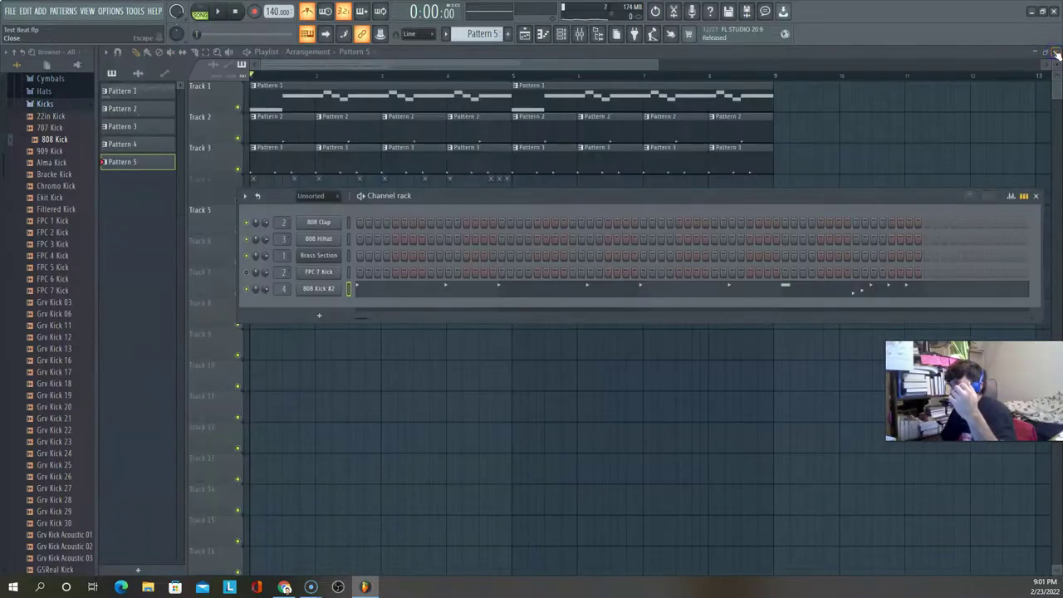
{"action": "left_click", "coordinate": [1037, 197]}
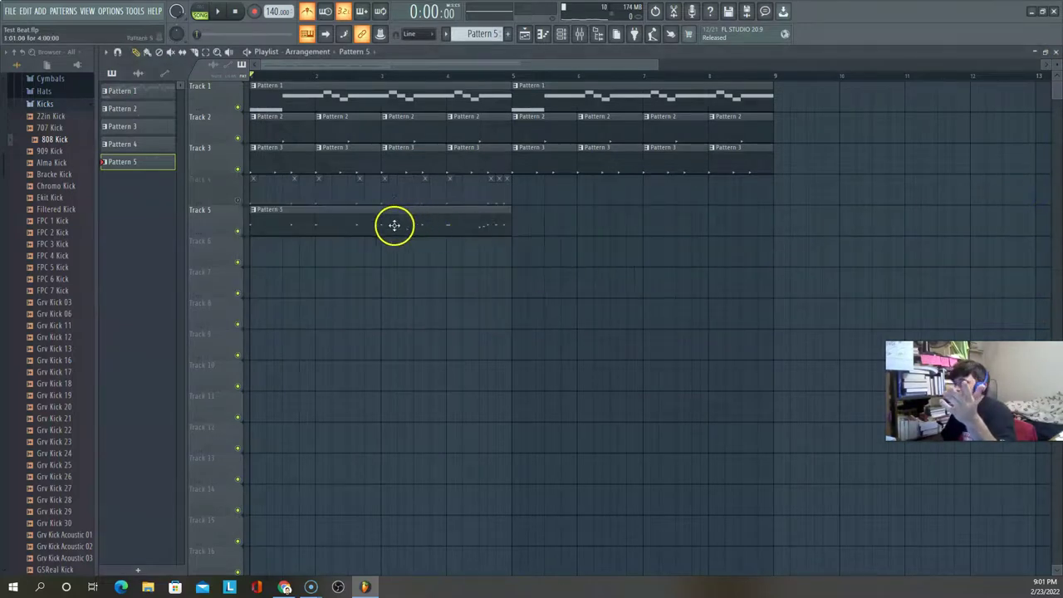
{"action": "left_click", "coordinate": [434, 219]}
{"action": "left_click", "coordinate": [514, 221]}
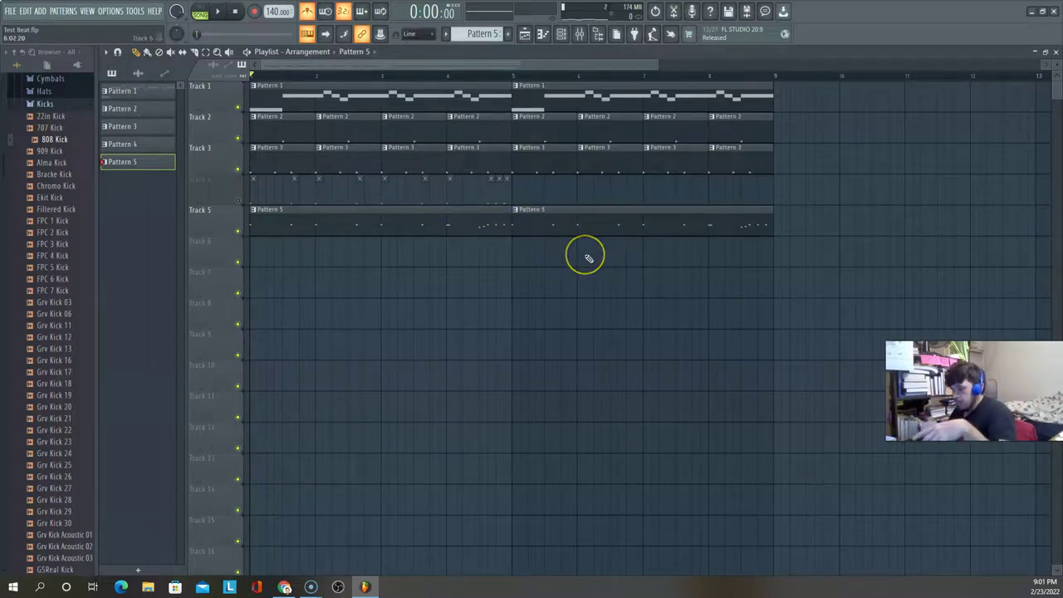
Play through the eight-bar arrangement and save the project
{"action": "key", "text": "space"}
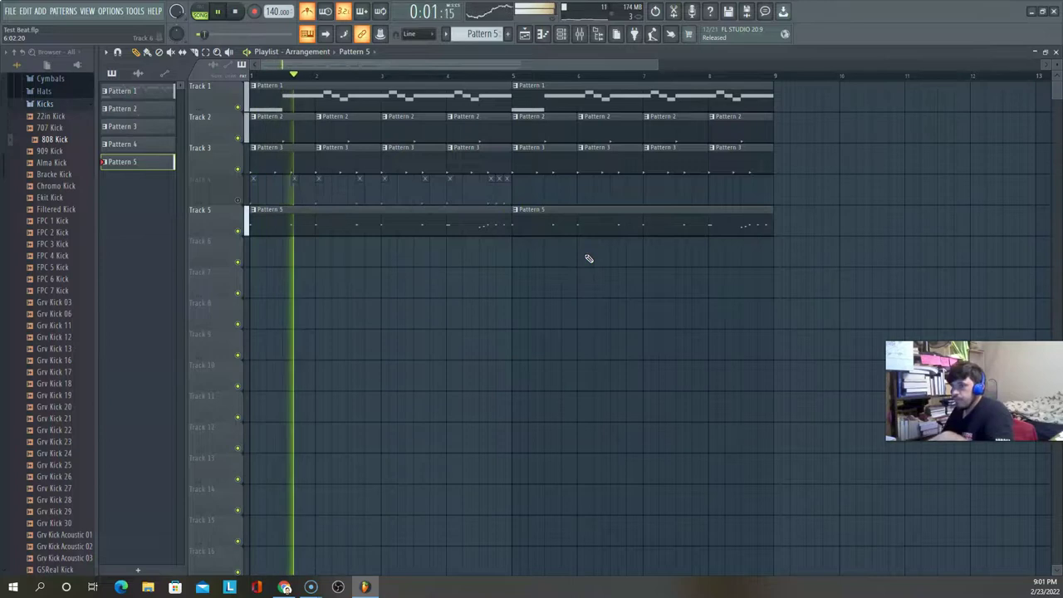
{"action": "key", "text": "ctrl+s"}
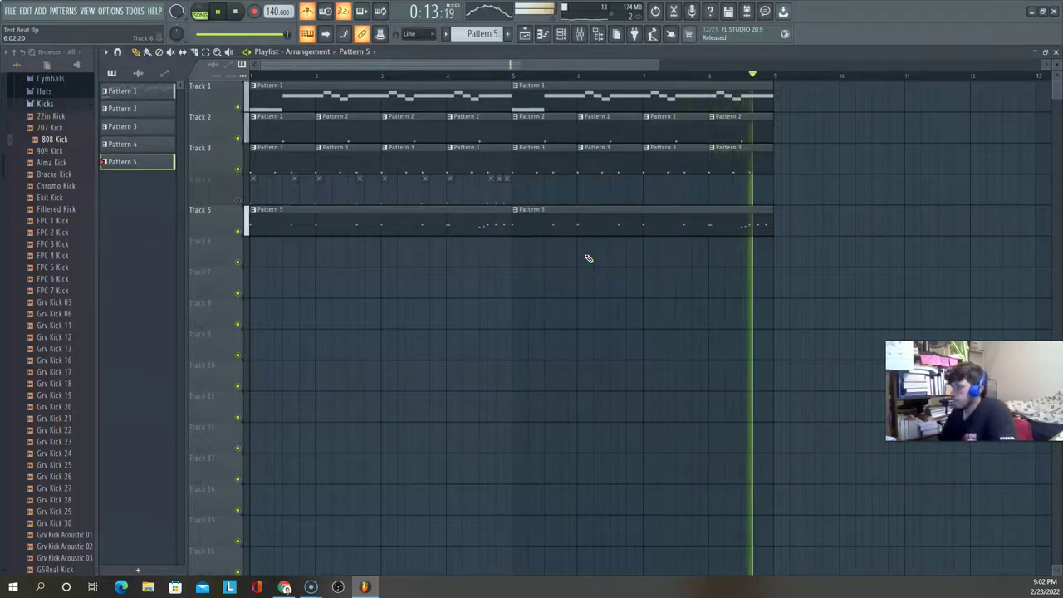
{"action": "key", "text": "space"}
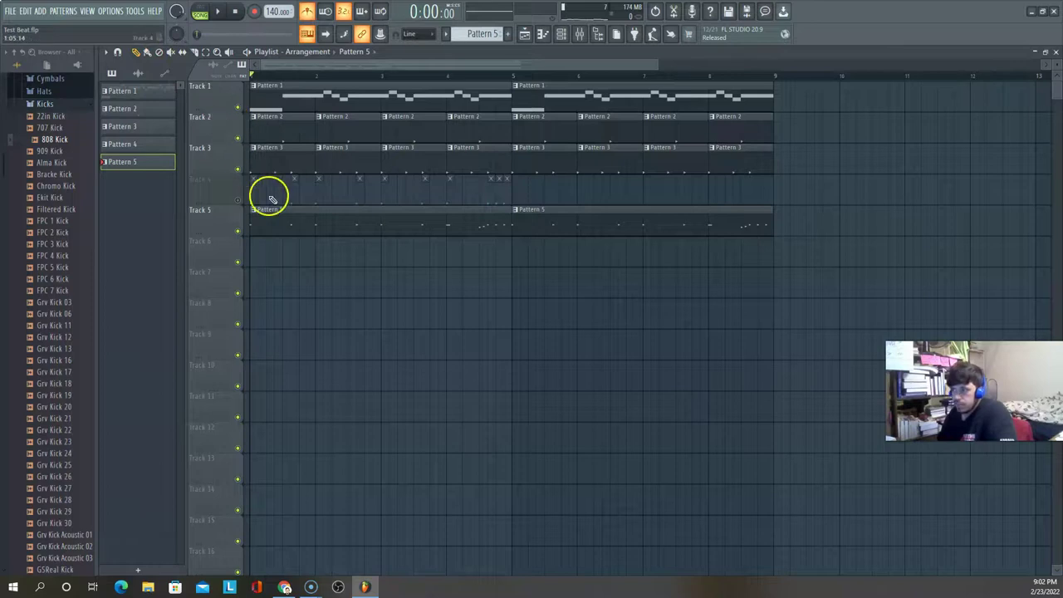
Open the channel rack and create an empty Pattern 6, keeping its default name
{"action": "left_click", "coordinate": [559, 35]}
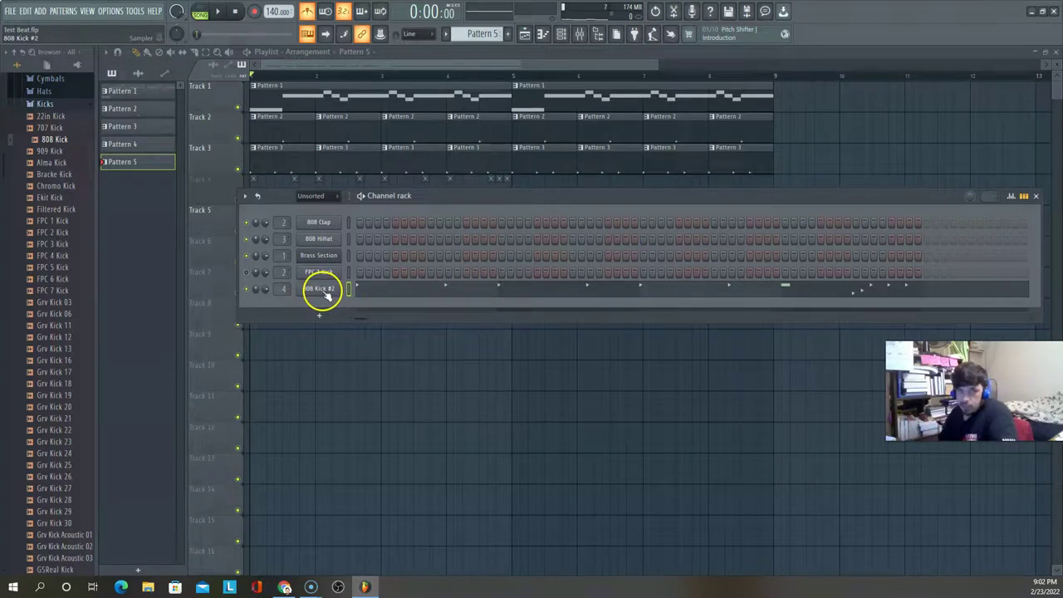
{"action": "left_click", "coordinate": [420, 35]}
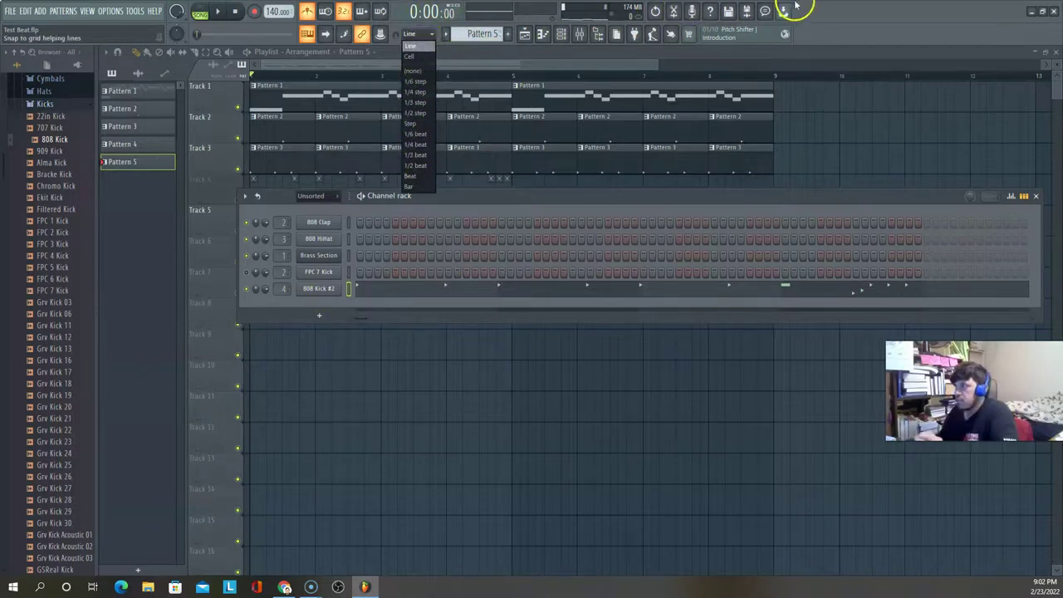
{"action": "left_click", "coordinate": [846, 20]}
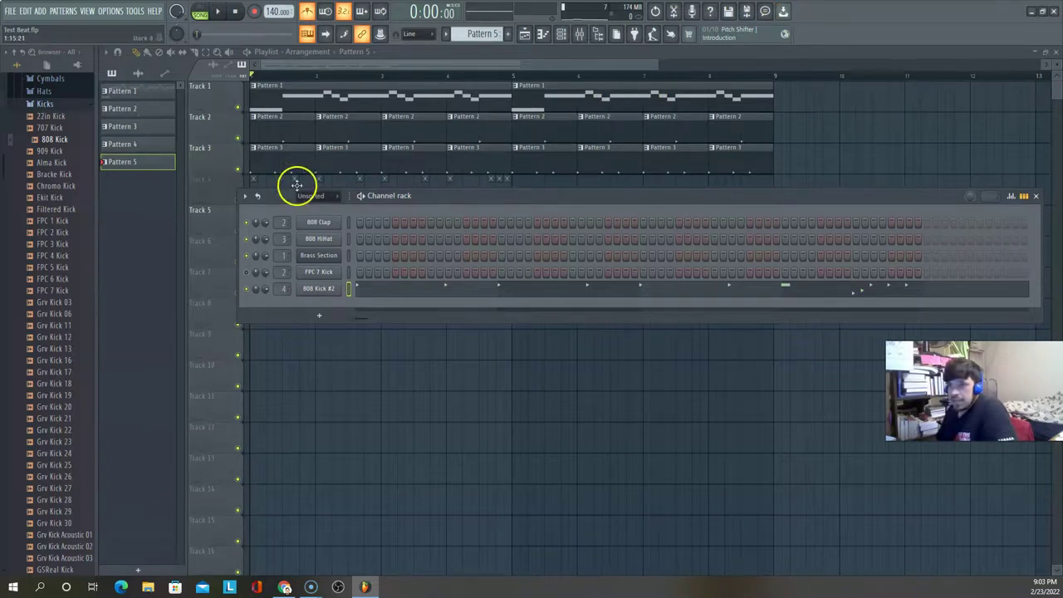
{"action": "left_click", "coordinate": [65, 11]}
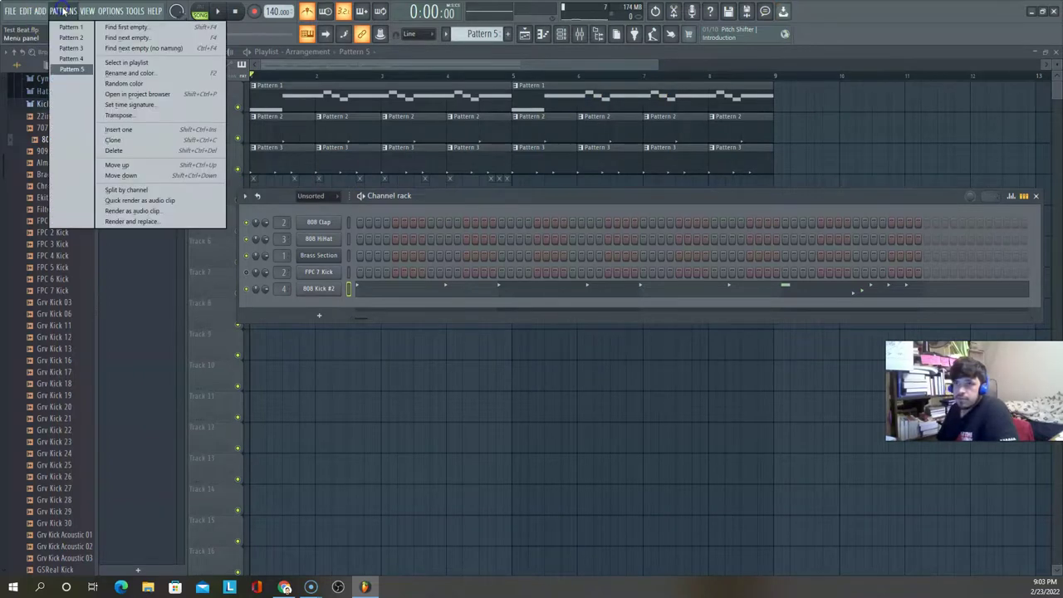
{"action": "left_click", "coordinate": [118, 29]}
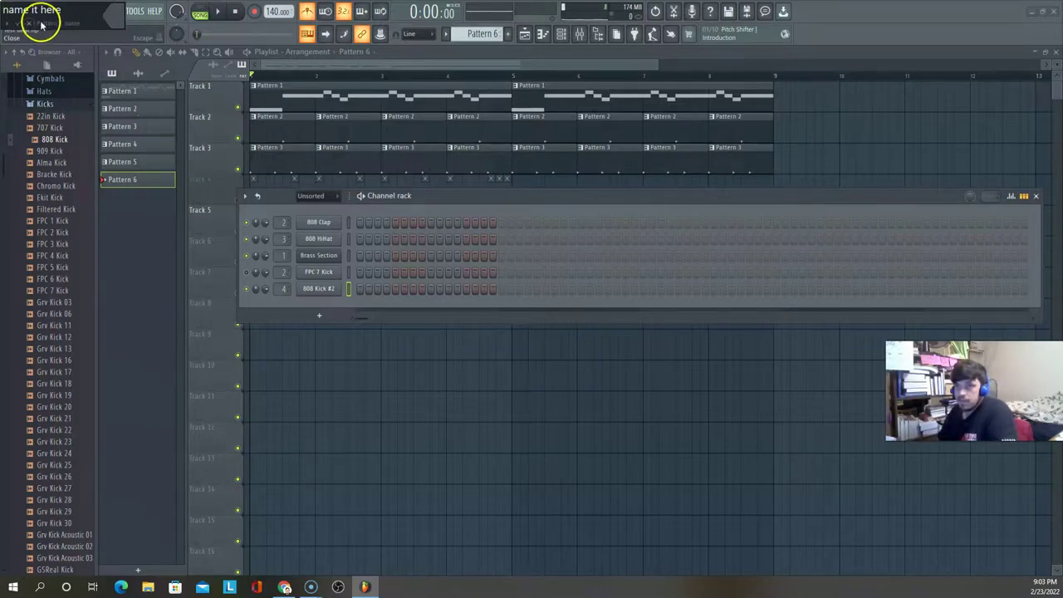
{"action": "left_click", "coordinate": [30, 24]}
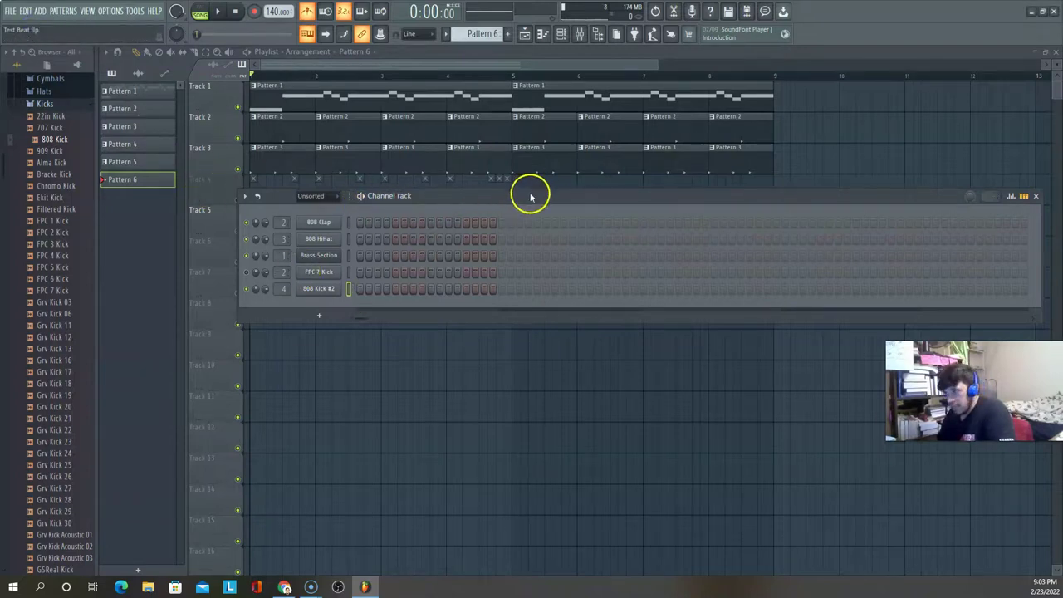
Fill all 16 steps of the 808 HiHat in Pattern 6, and close the channel rack
{"action": "left_click_drag", "start_coordinate": [527, 194], "coordinate": [480, 227]}
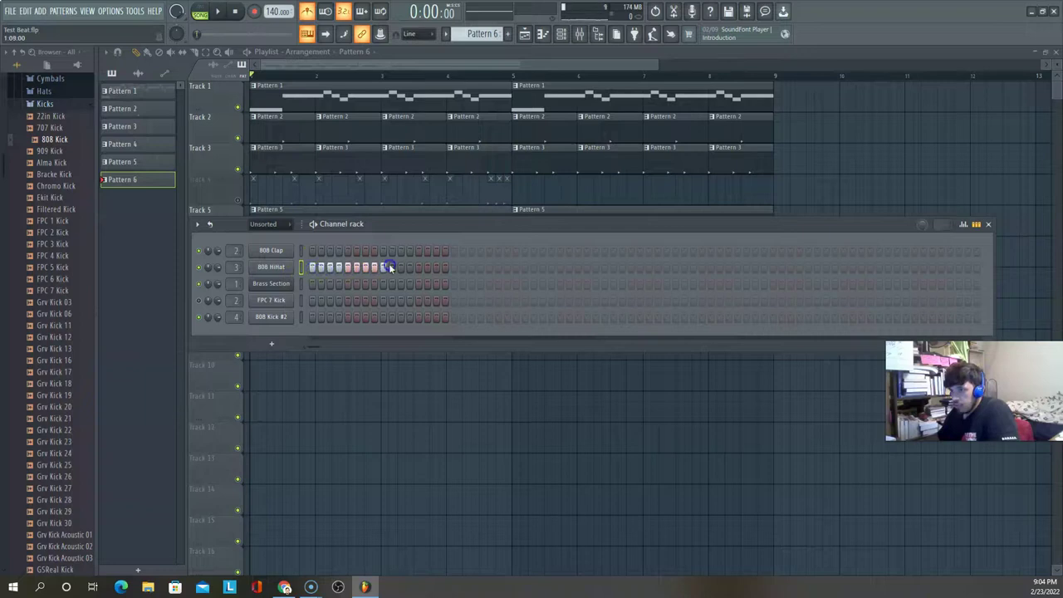
{"action": "key", "text": "space"}
{"action": "key", "text": "space"}
{"action": "key", "text": "space"}
{"action": "key", "text": "space"}
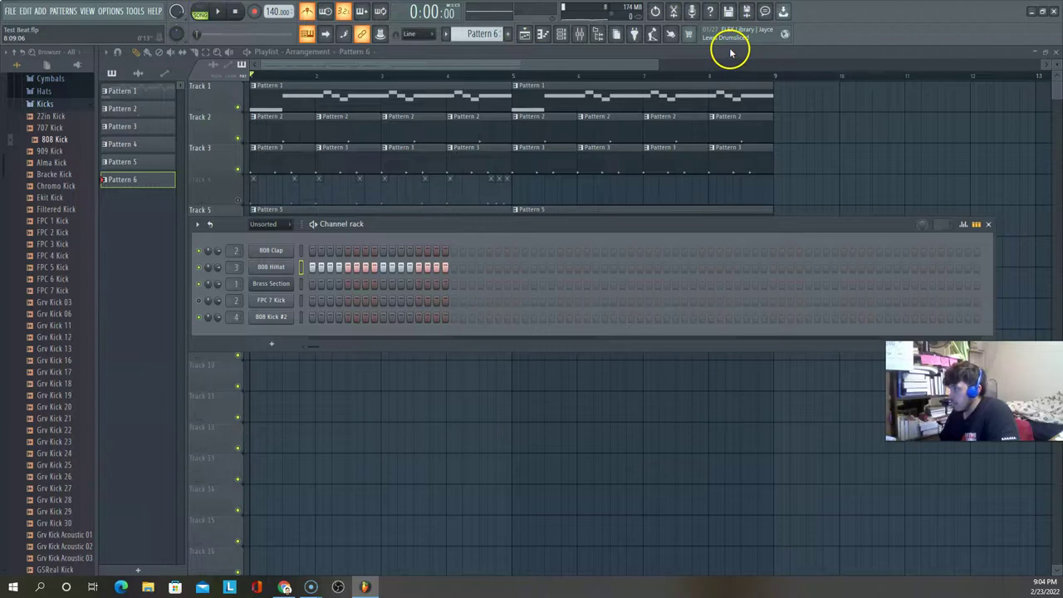
{"action": "key", "text": "F6"}
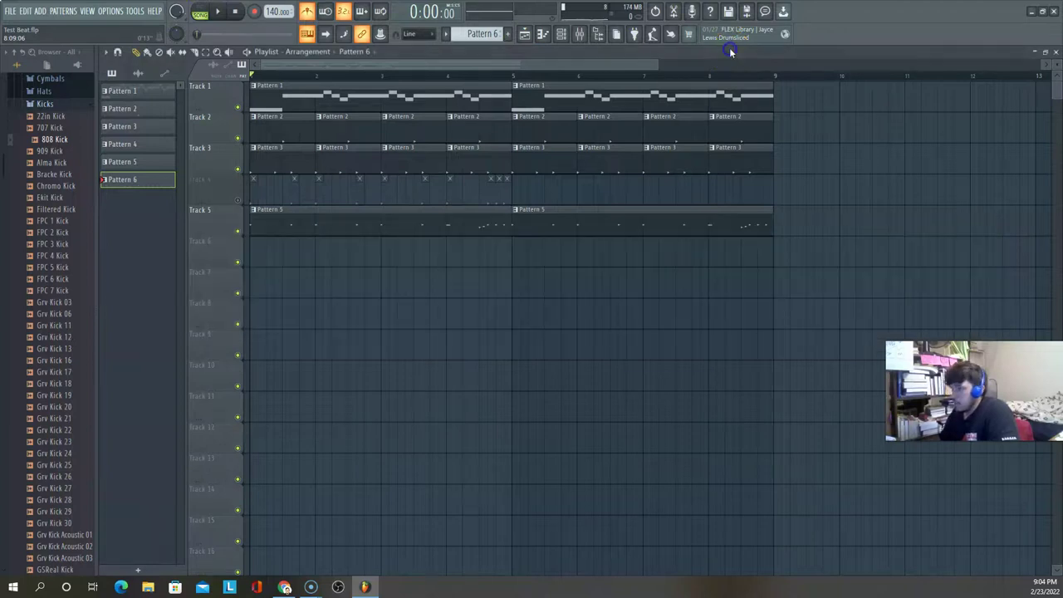
Fill bars 1 to 8 of Track 6 with Pattern 6 clips and start playing the arrangement
{"action": "left_click", "coordinate": [253, 252]}
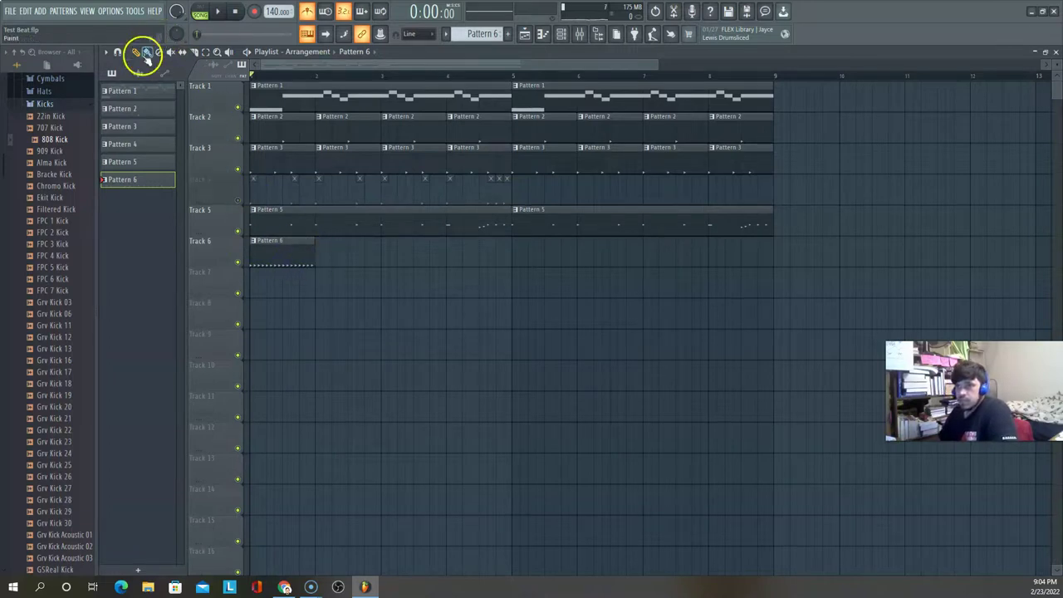
{"action": "left_click", "coordinate": [321, 253]}
{"action": "left_click_drag", "start_coordinate": [359, 256], "coordinate": [752, 266]}
{"action": "key", "text": "space"}
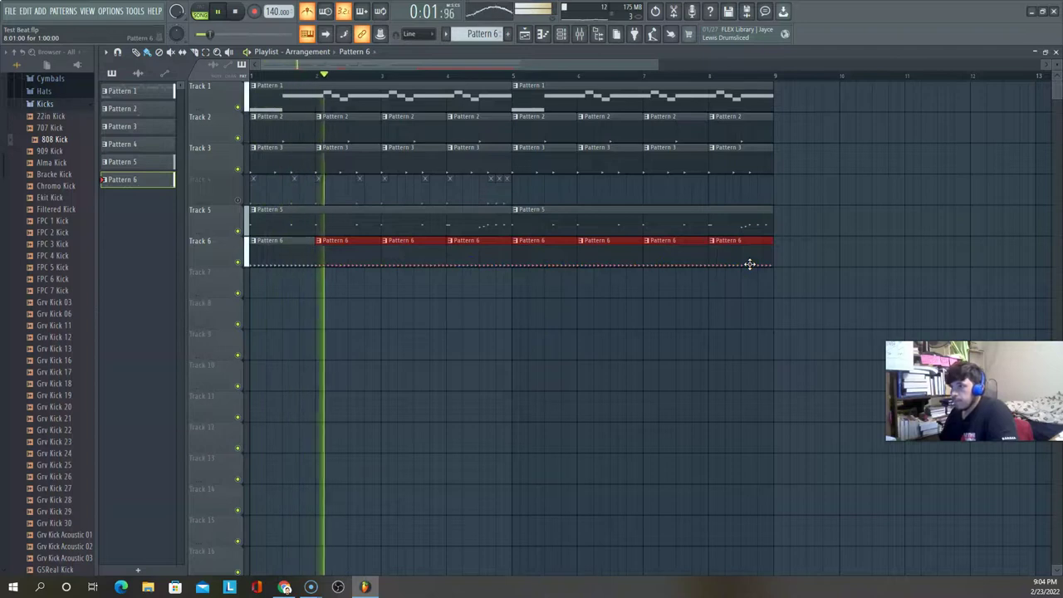
Open the mixer, switch off the metronome, and lower Insert 4's volume to 86% (-3.2 dB) during playback
{"action": "left_click", "coordinate": [581, 34]}
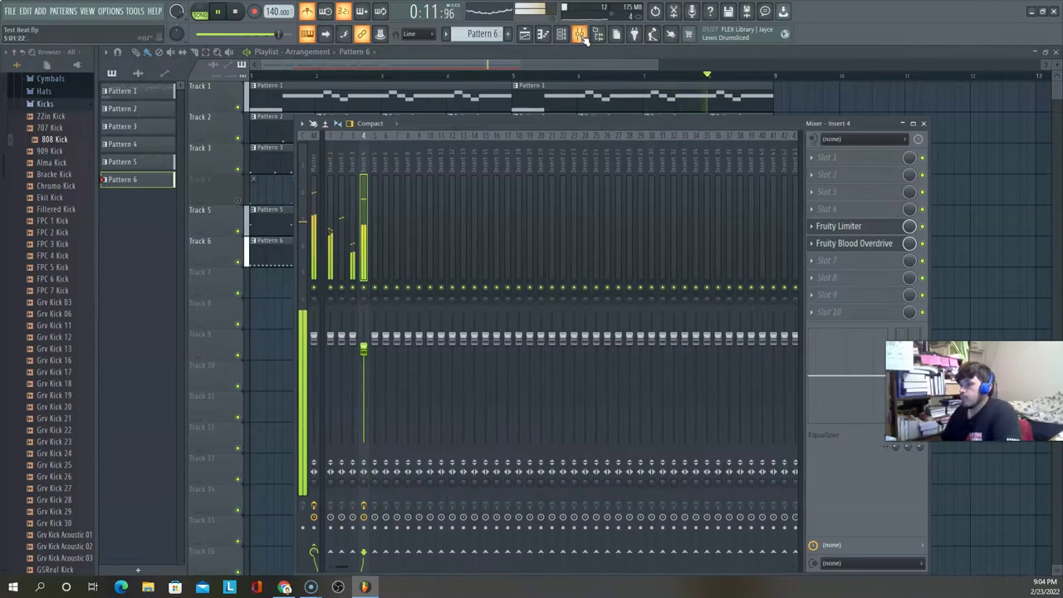
{"action": "key", "text": "space"}
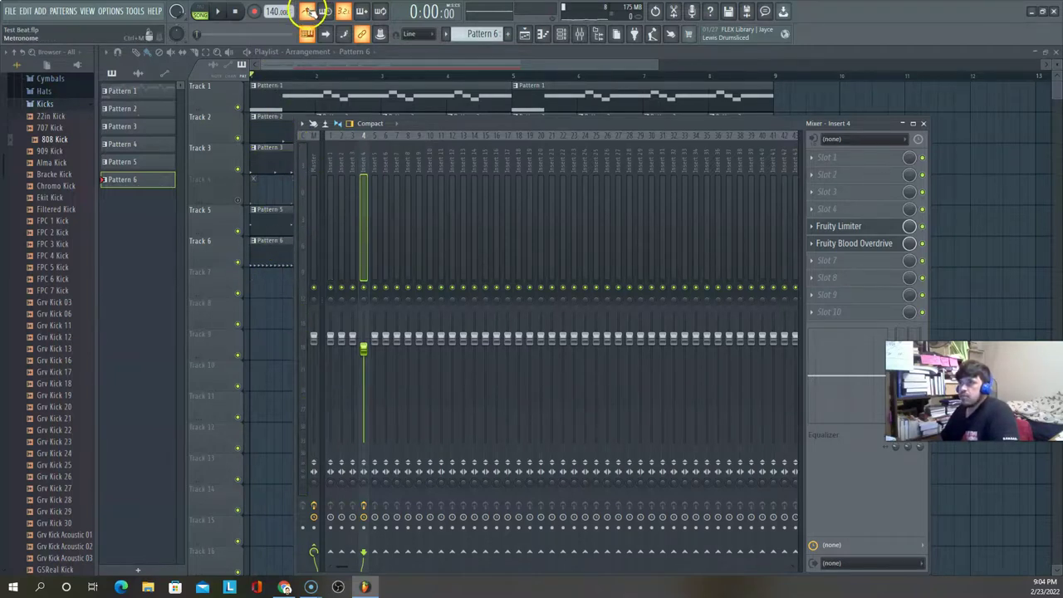
{"action": "key", "text": "space"}
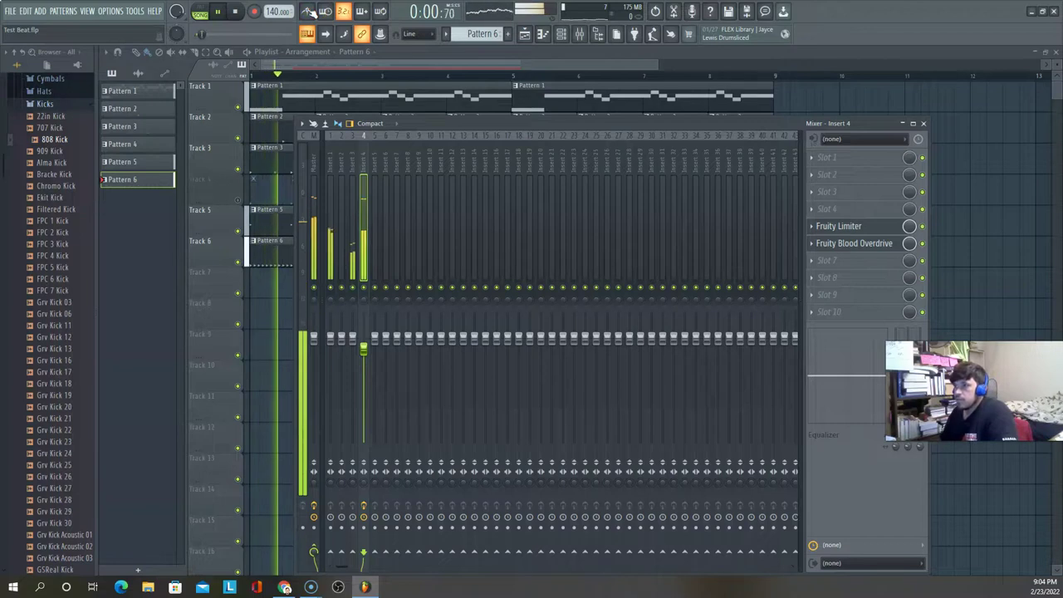
{"action": "left_click", "coordinate": [307, 13]}
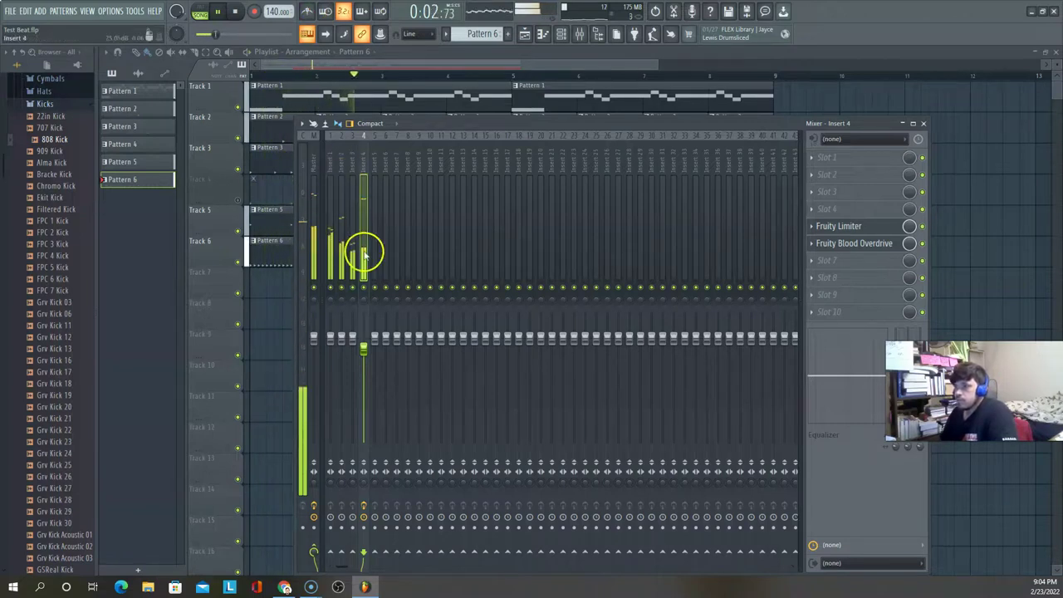
{"action": "left_click_drag", "start_coordinate": [363, 348], "coordinate": [366, 354]}
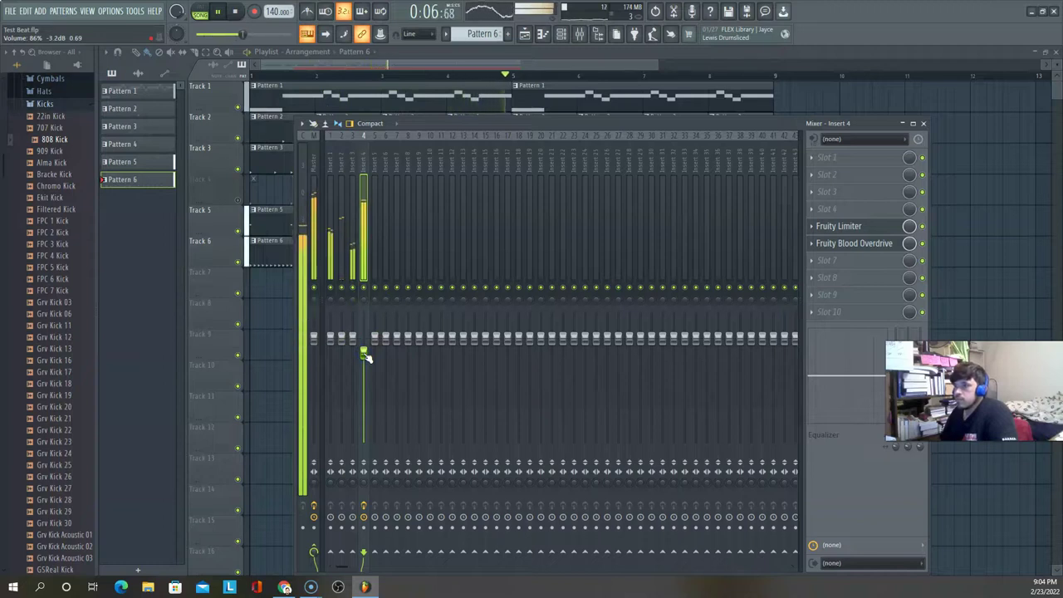
Raise the Pre Amp of Insert 4's Fruity Blood Overdrive to 0.2565 and play the arrangement to check it
{"action": "left_click", "coordinate": [830, 244]}
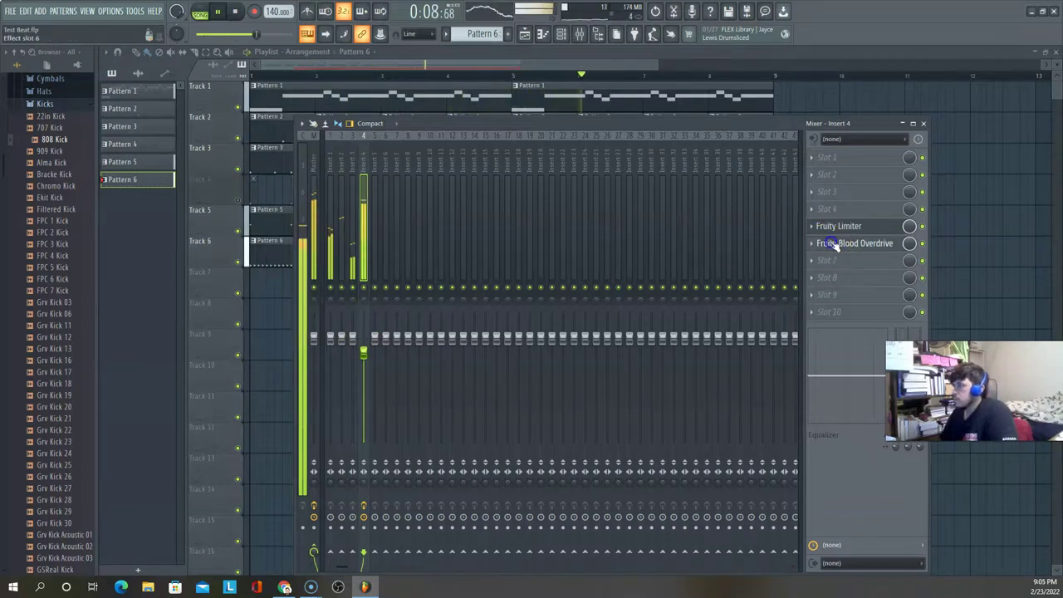
{"action": "left_click", "coordinate": [831, 244]}
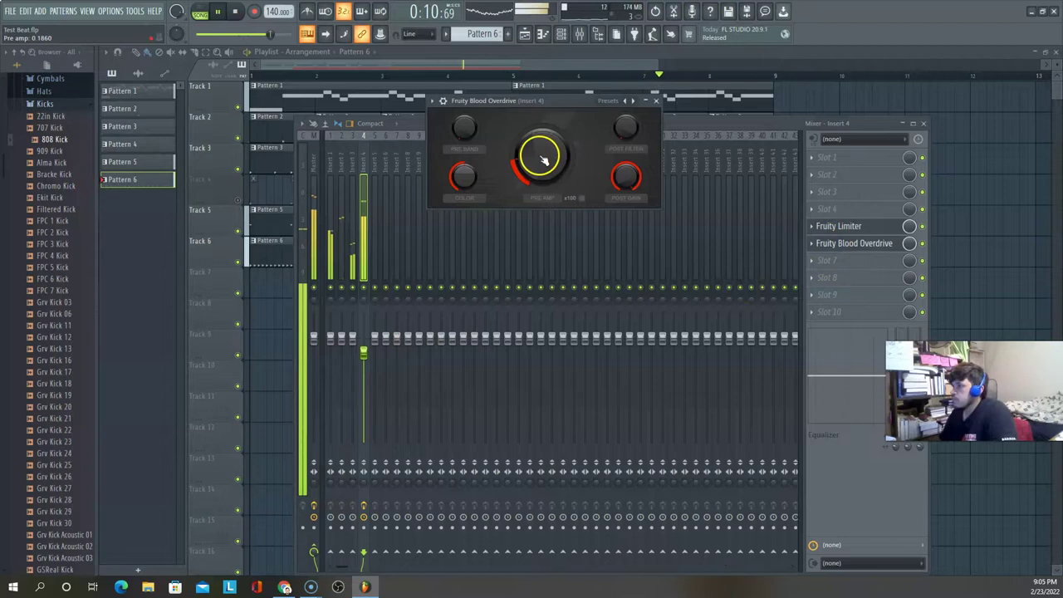
{"action": "left_click_drag", "start_coordinate": [542, 158], "coordinate": [532, 130]}
{"action": "key", "text": "space"}
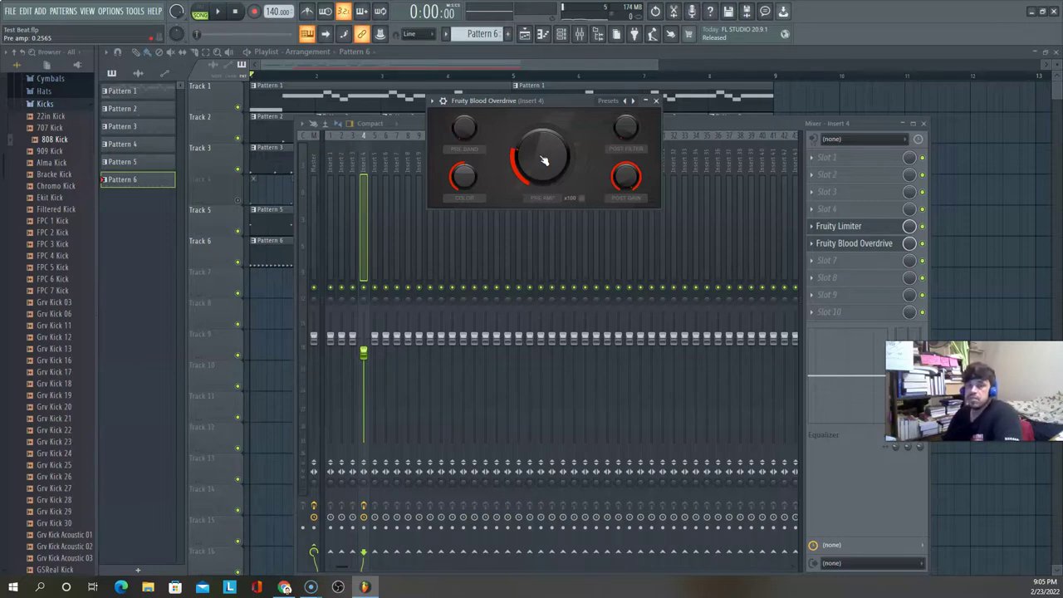
{"action": "key", "text": "space"}
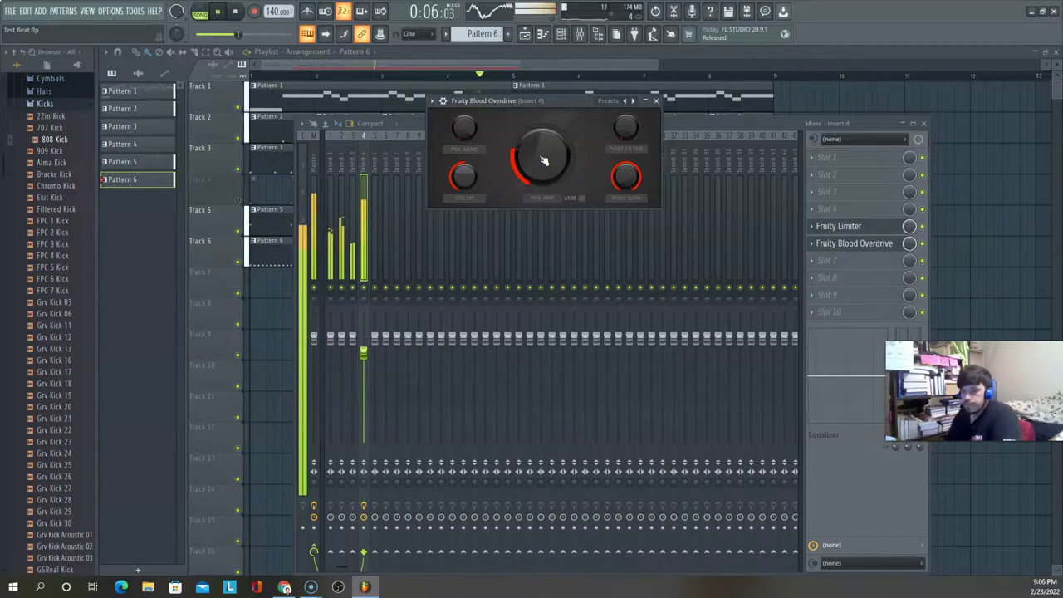
{"action": "key", "text": "space"}
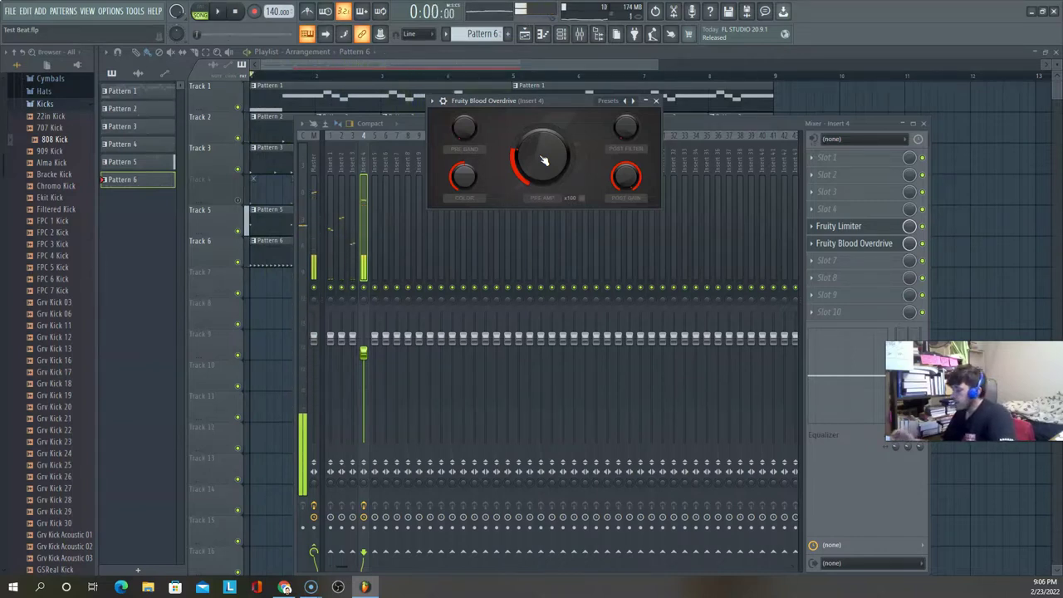